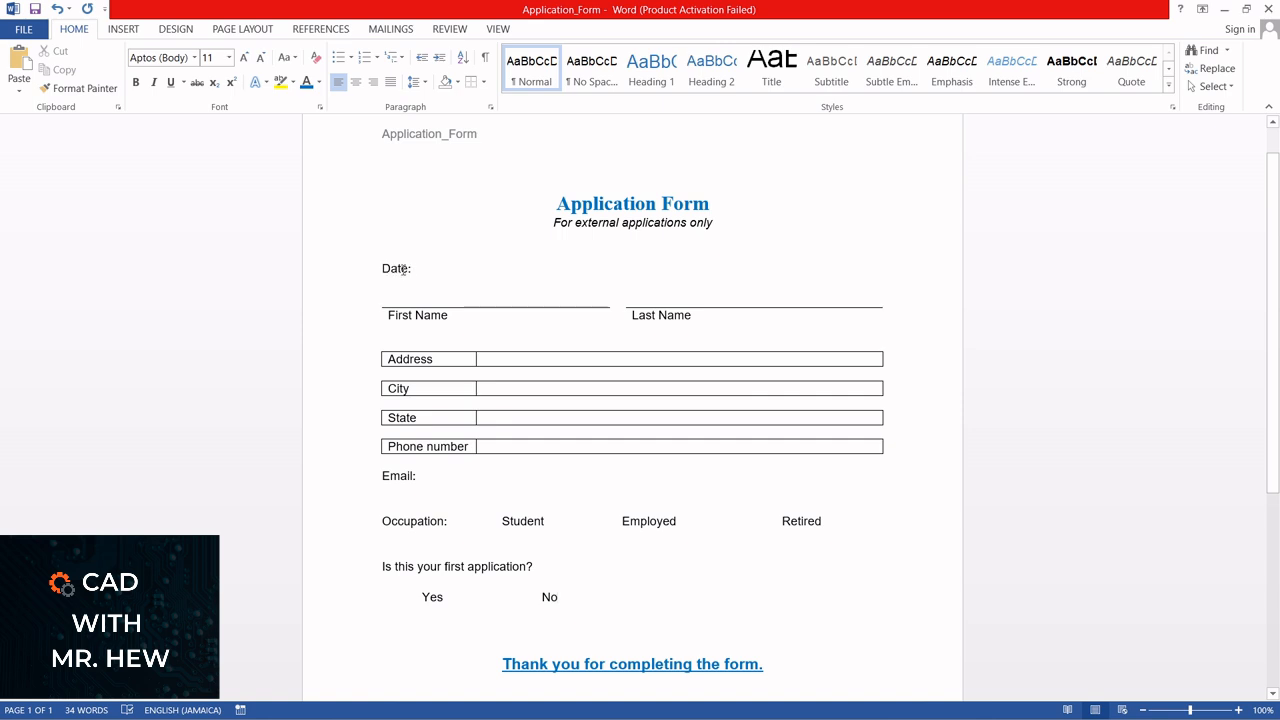
# Place the cursor after the "Date:" label and enable the Developer tab in the ribbon customization options
pyautogui.click(418, 272)
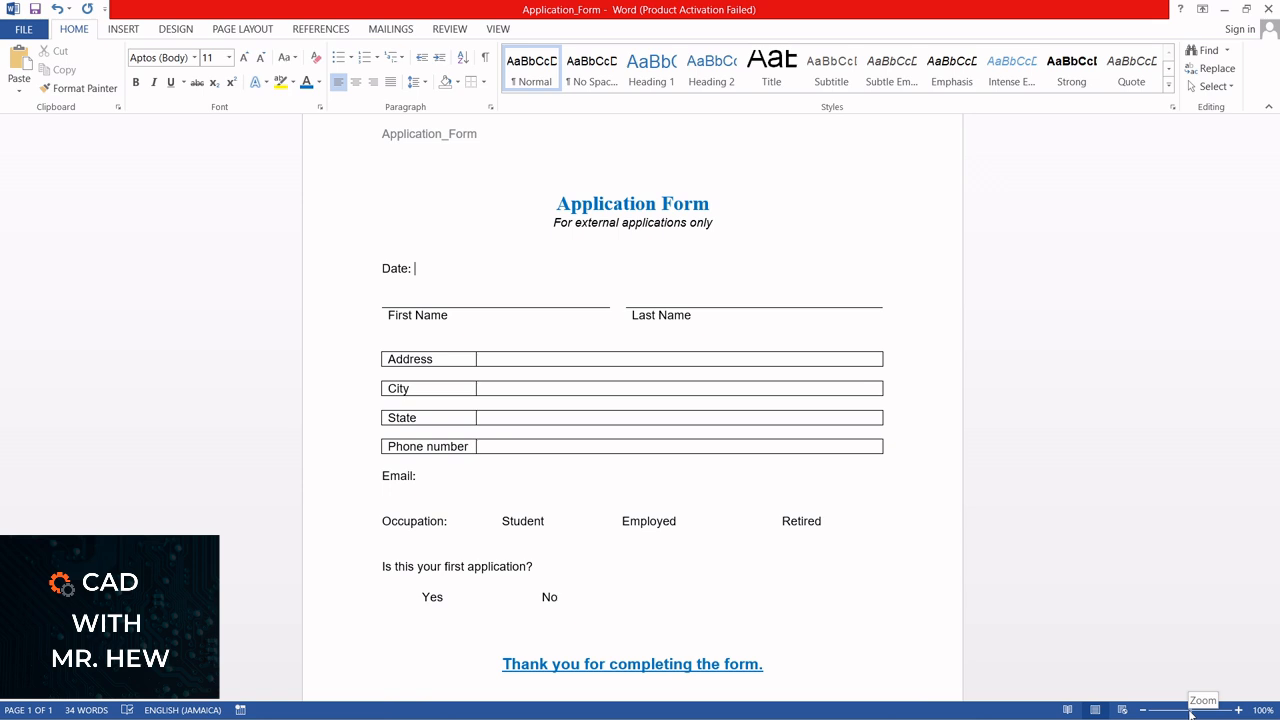
pyautogui.moveTo(1191, 713); pyautogui.dragTo(1192, 714)
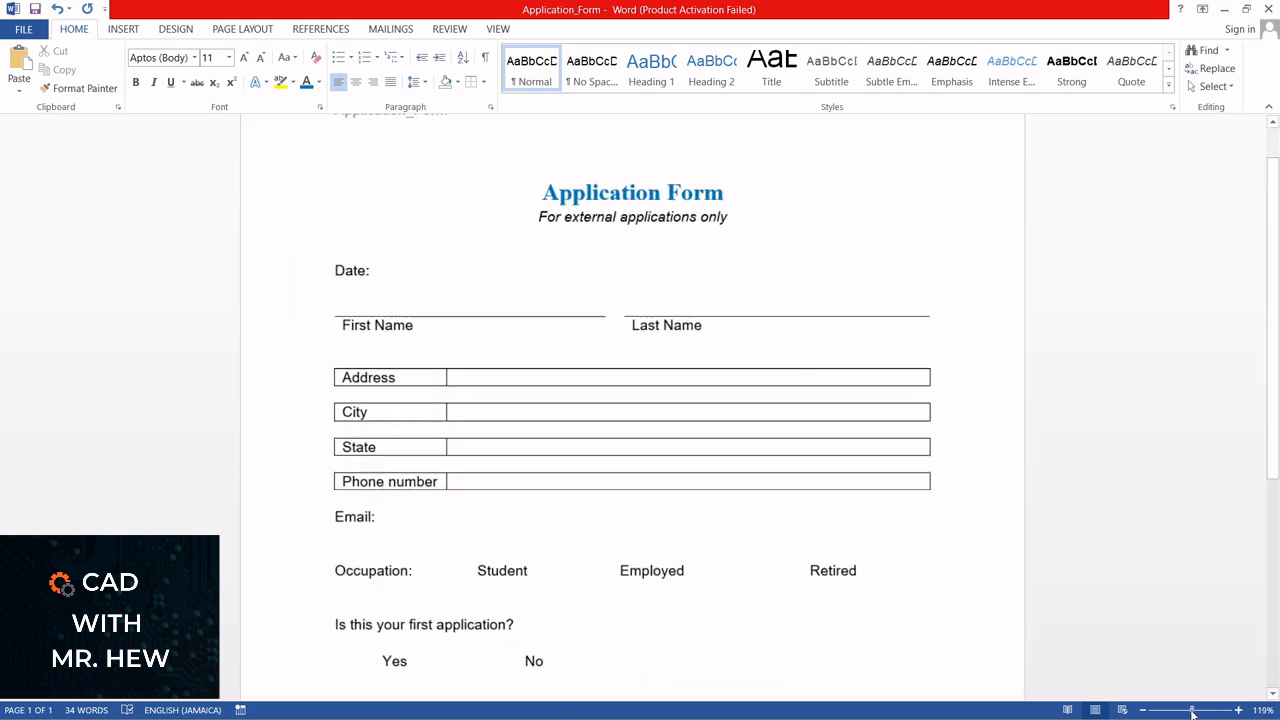
pyautogui.click(1143, 710)
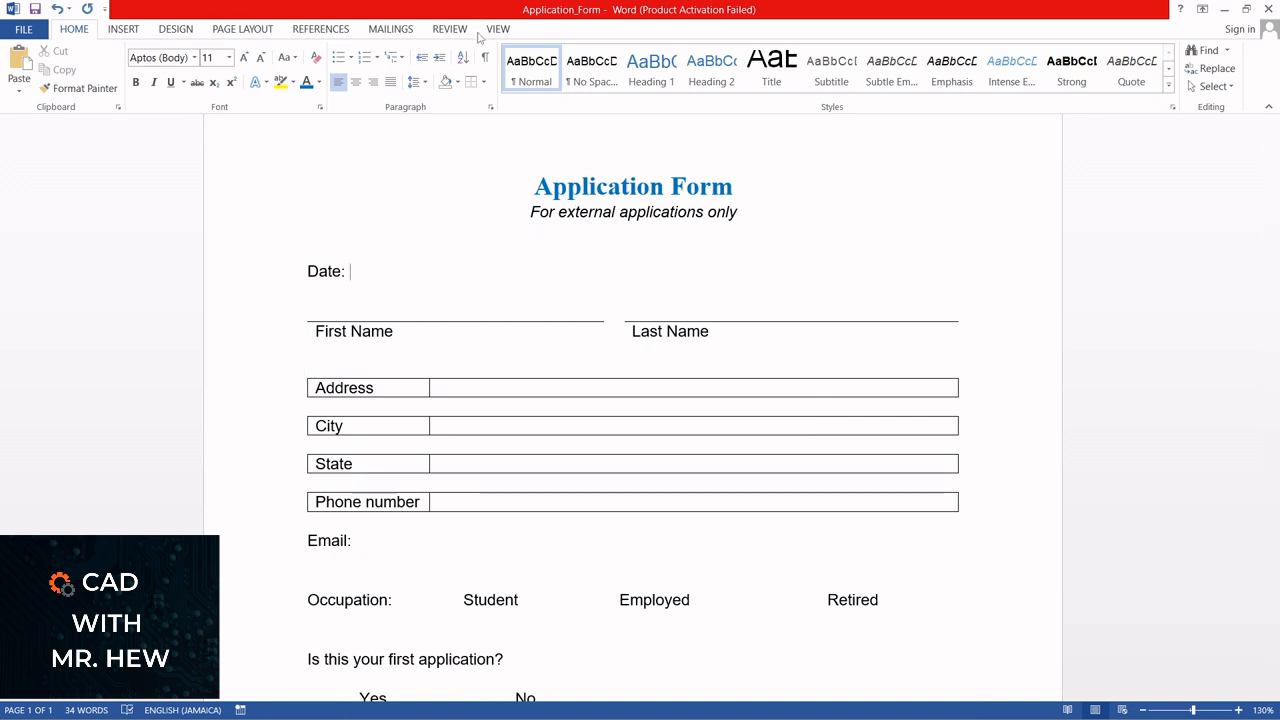
pyautogui.rightClick(499, 66)
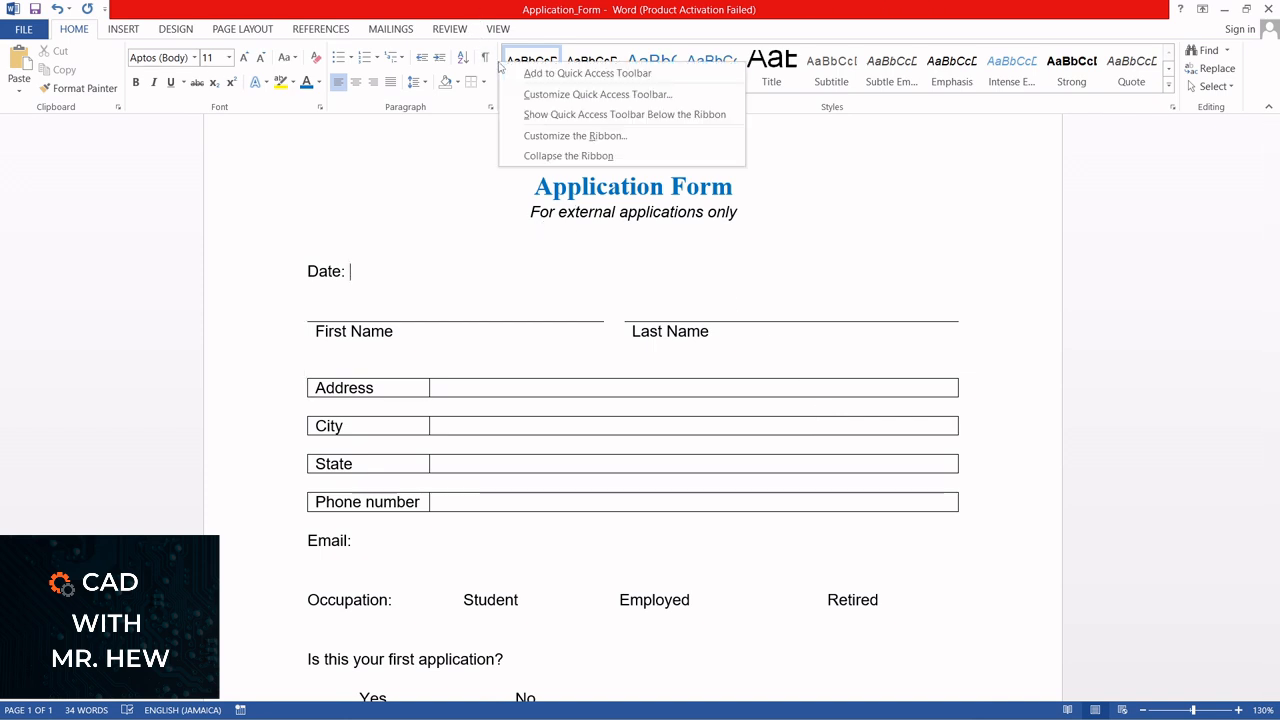
pyautogui.click(536, 137)
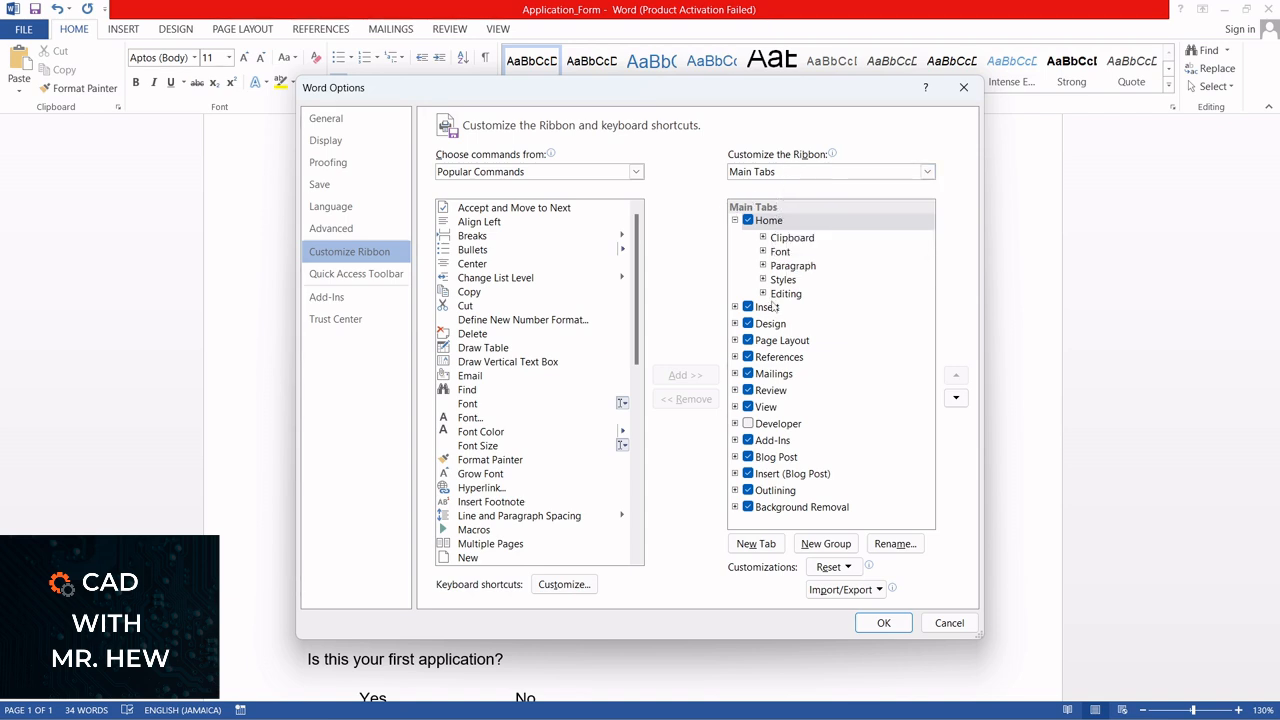
pyautogui.click(748, 425)
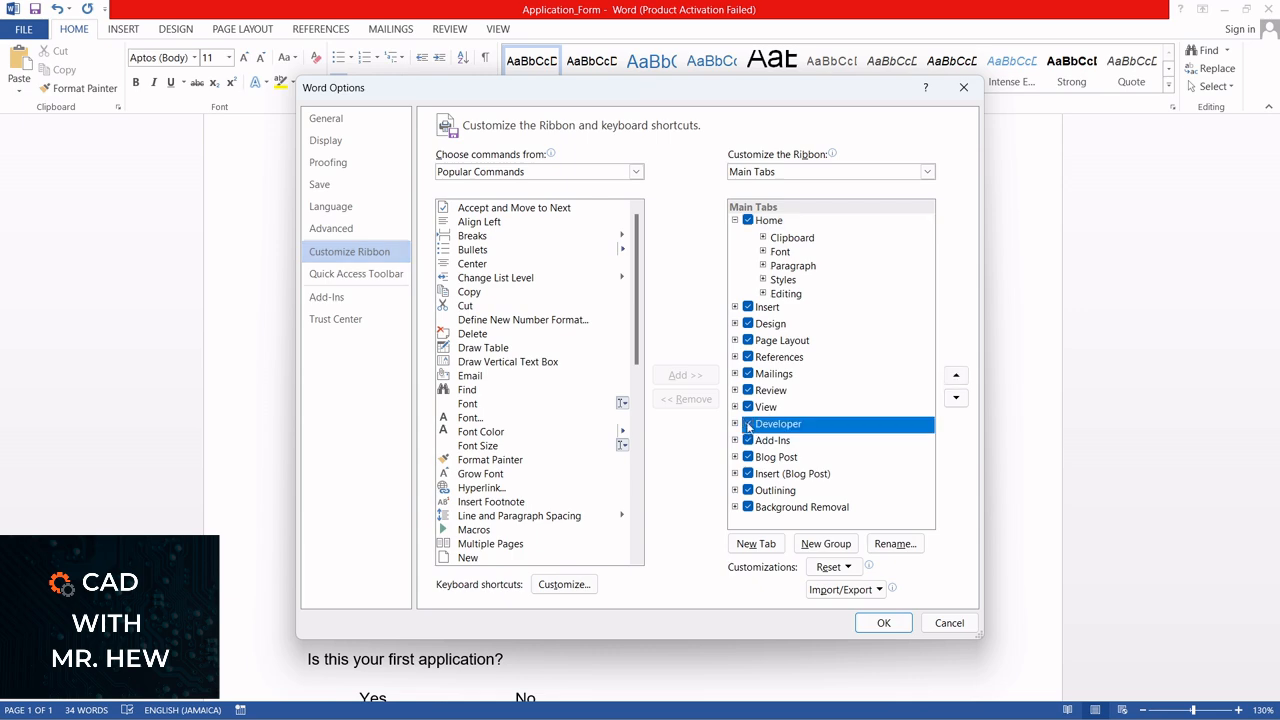
pyautogui.click(873, 624)
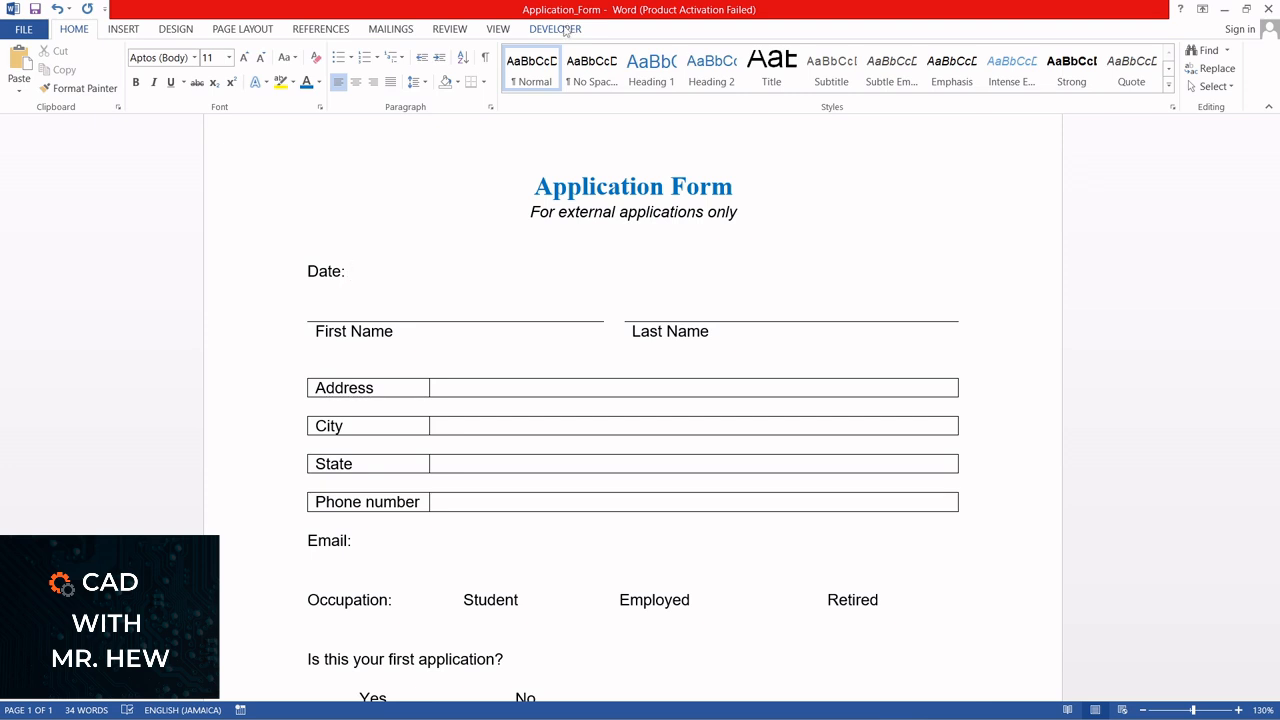
# Insert a date picker content control after the "Date:" label and preview its calendar without choosing a date
pyautogui.click(566, 31)
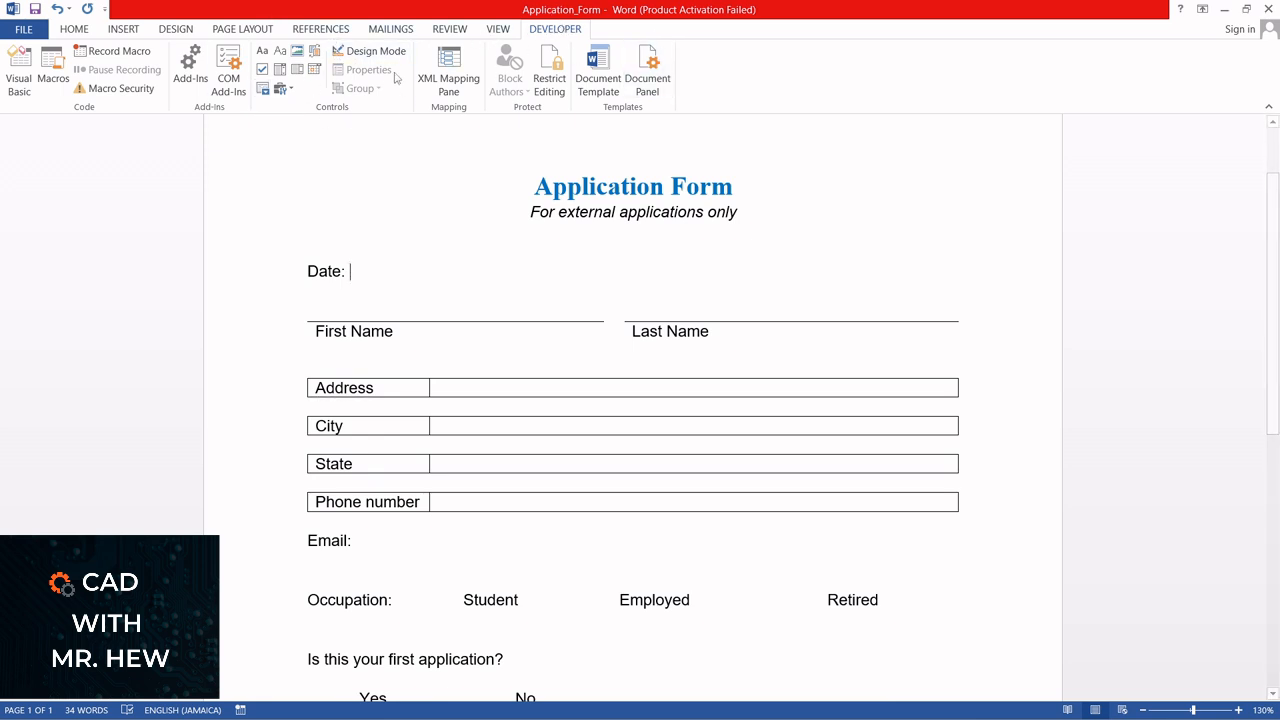
pyautogui.click(292, 91)
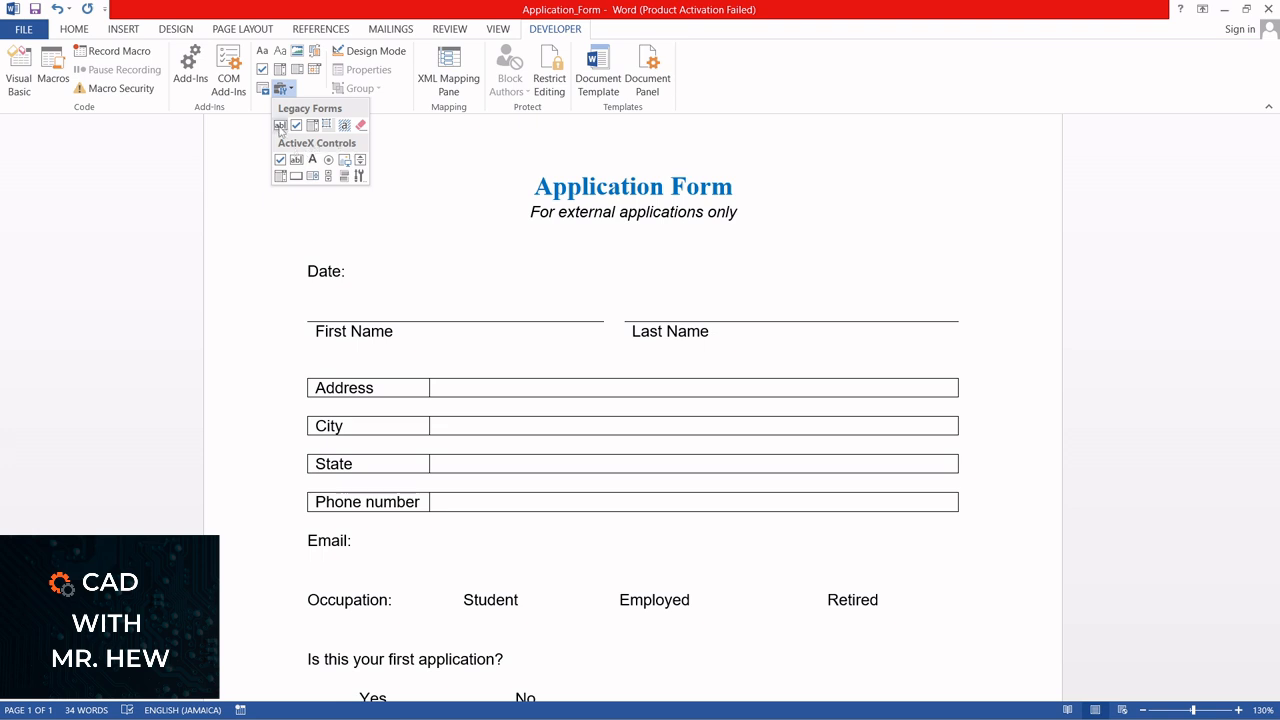
pyautogui.click(345, 127)
pyautogui.click(318, 92)
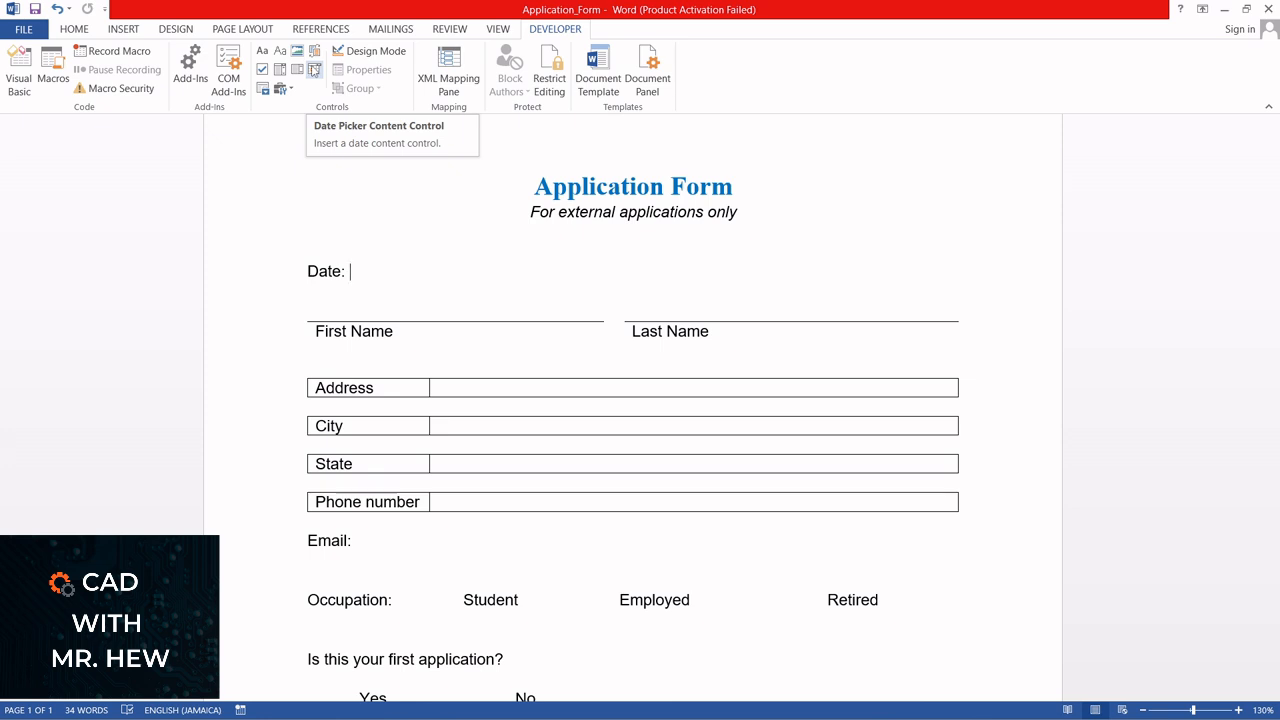
pyautogui.click(314, 69)
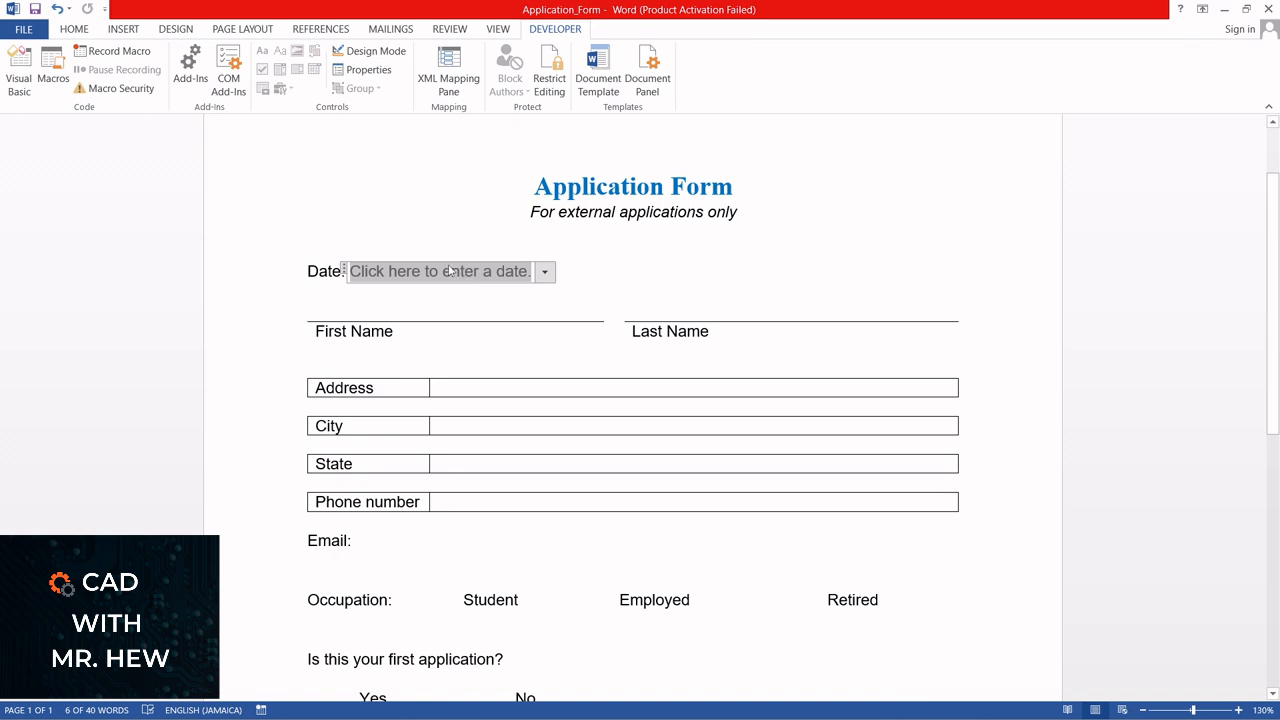
pyautogui.click(546, 276)
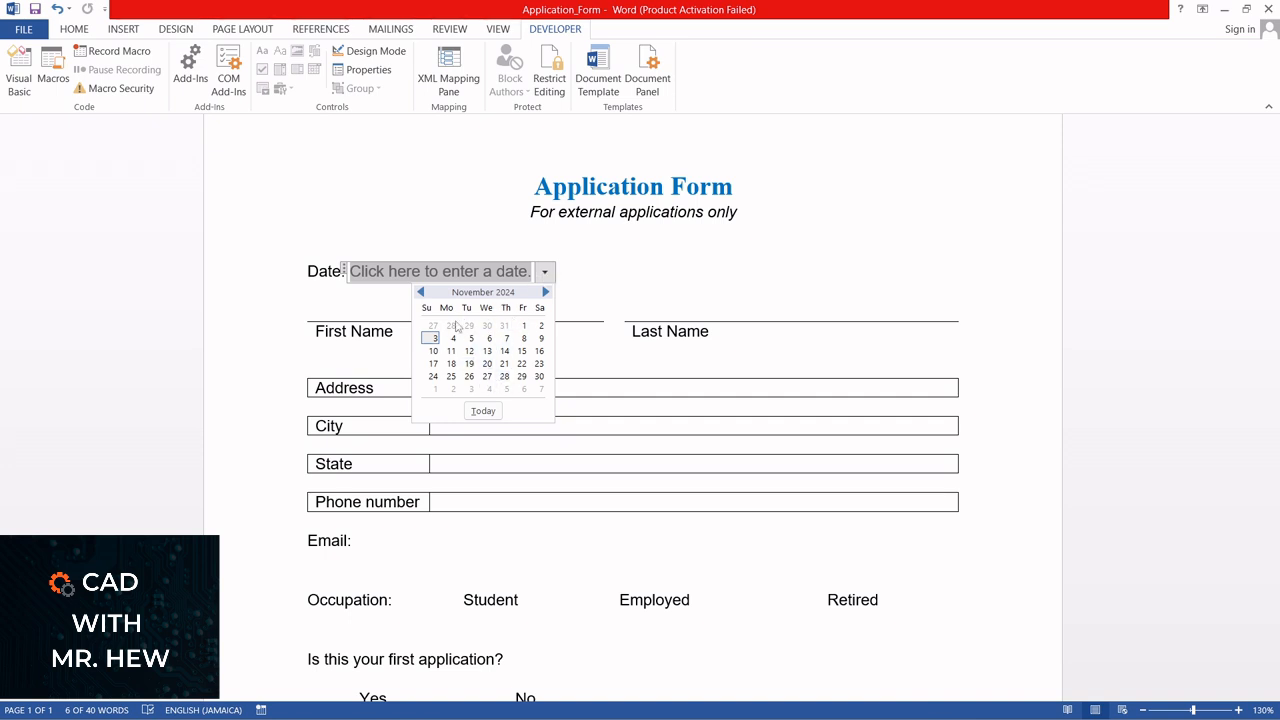
pyautogui.press('Escape')
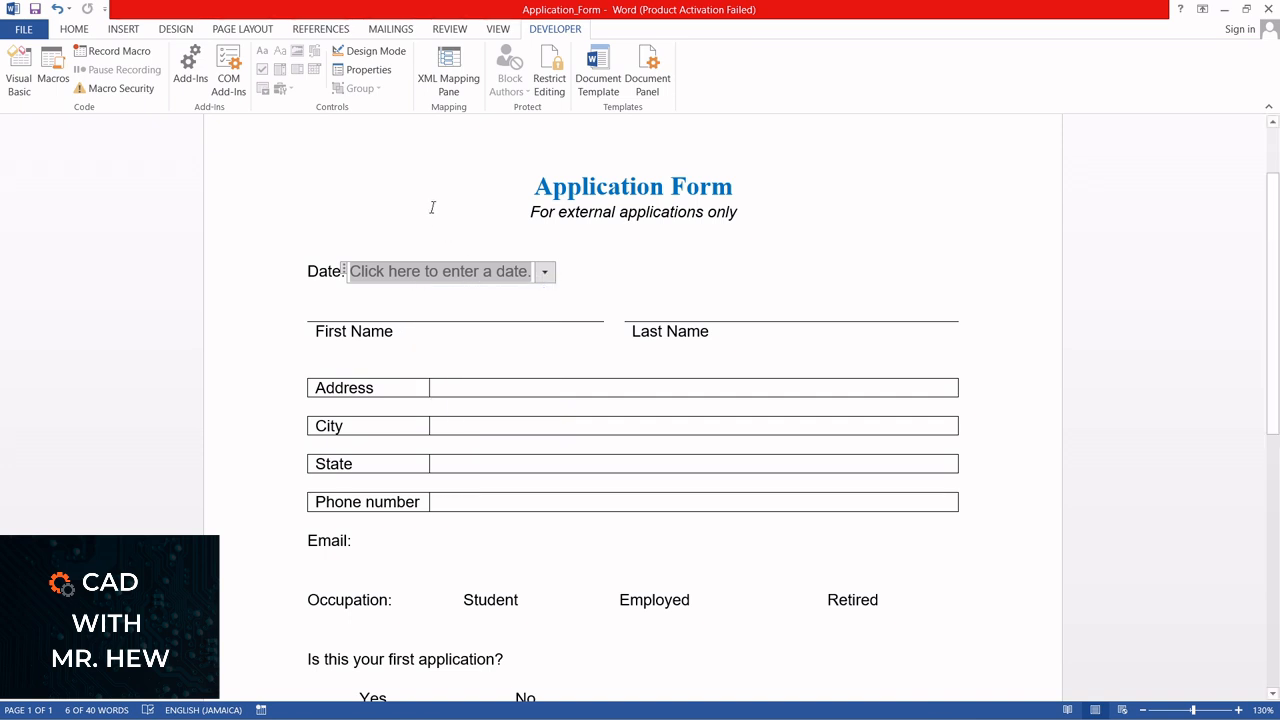
# Set the date picker control's title to "Date" and its tag to "Date_entered" in the content control properties
pyautogui.click(370, 72)
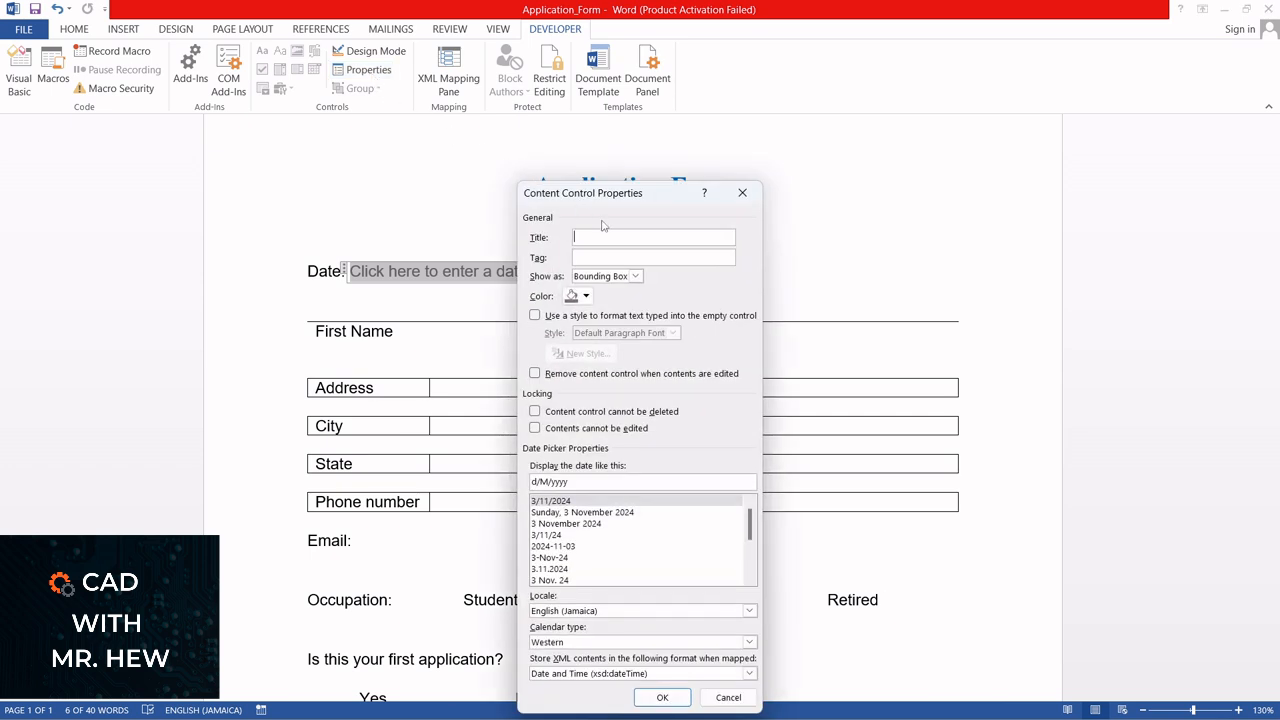
pyautogui.write('Date')
pyautogui.click(594, 259)
pyautogui.write('Date_entered')
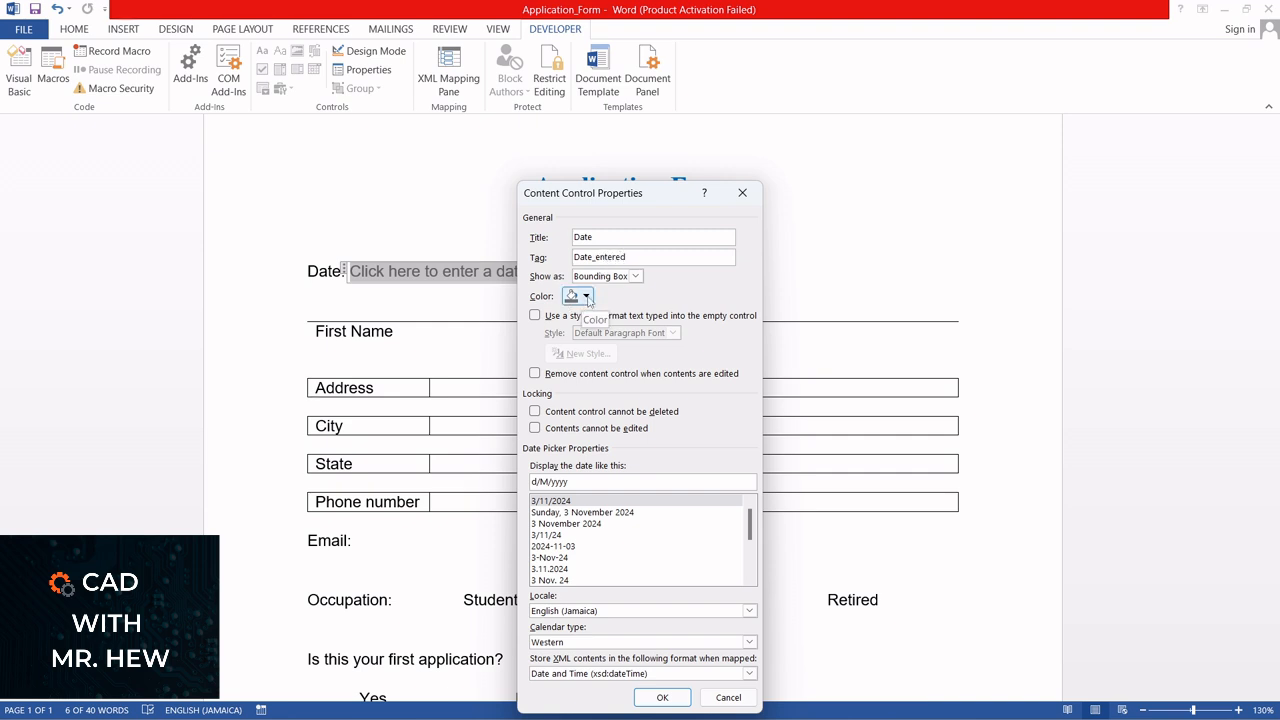
# Set the date picker control's color to Red and apply the properties
pyautogui.click(587, 297)
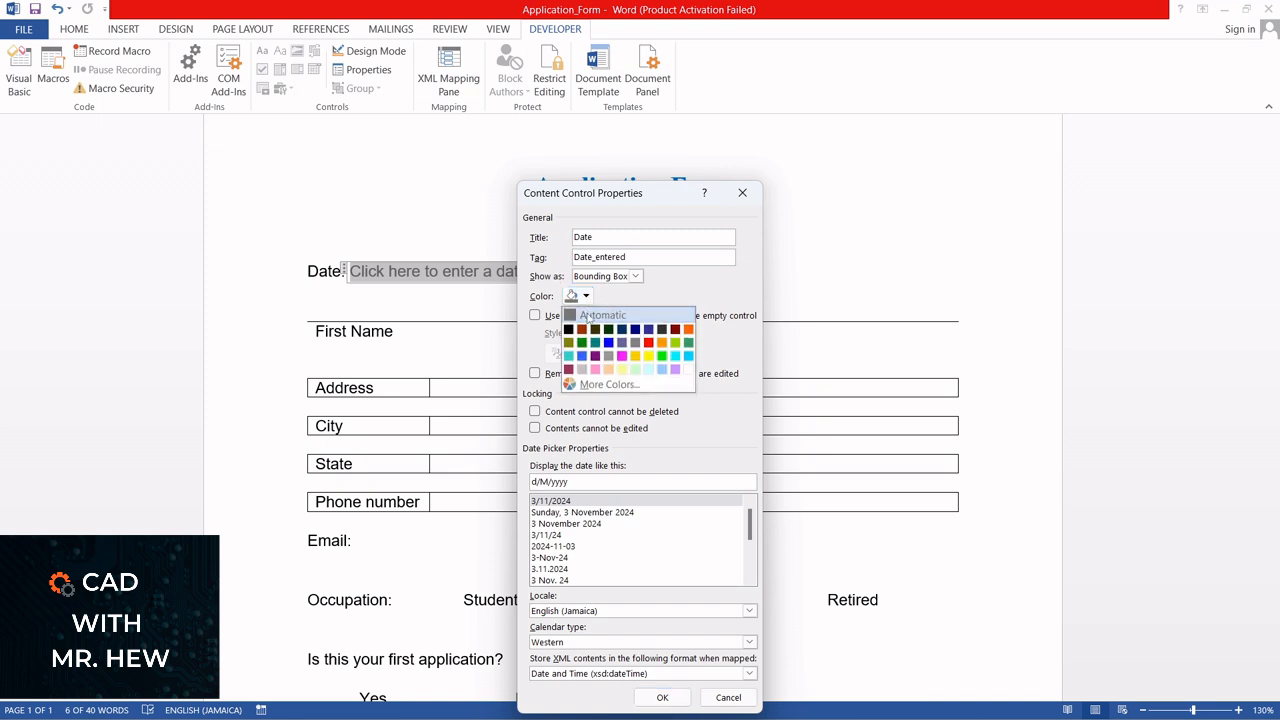
pyautogui.click(648, 345)
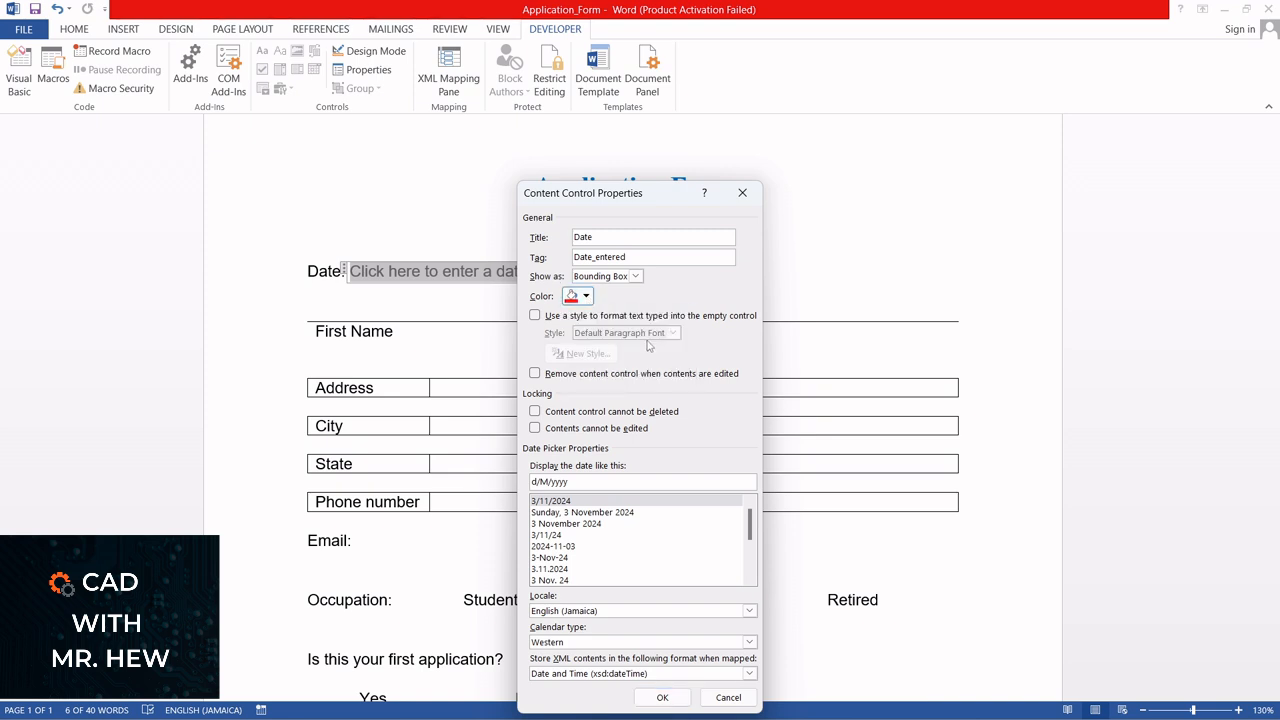
pyautogui.click(670, 698)
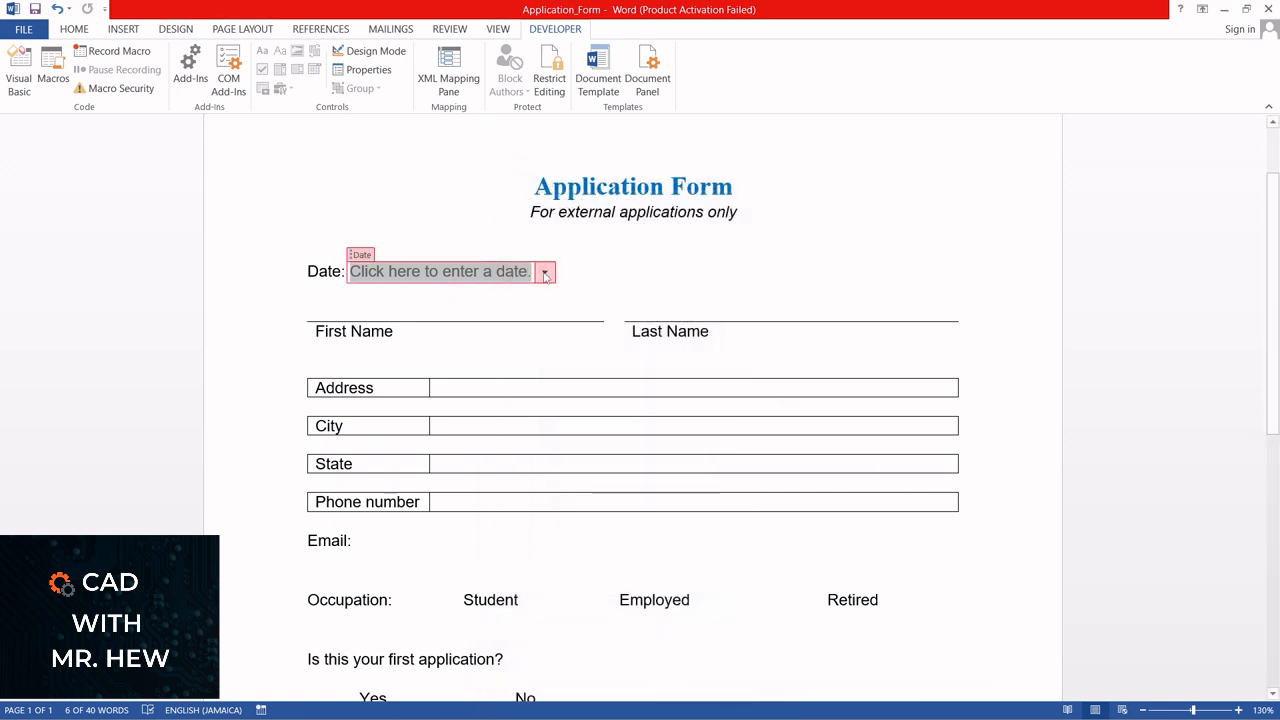
# Reopen the date picker control's properties and reset its color to Automatic
pyautogui.click(367, 72)
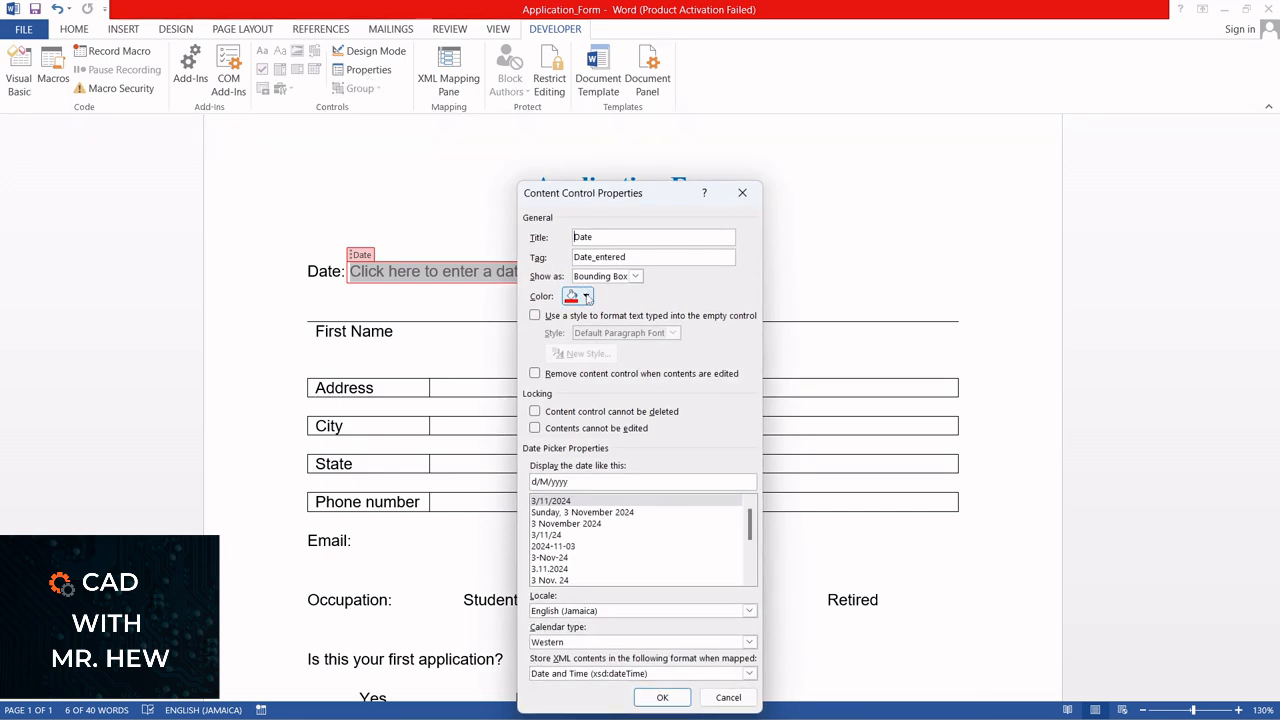
pyautogui.click(586, 298)
pyautogui.click(577, 316)
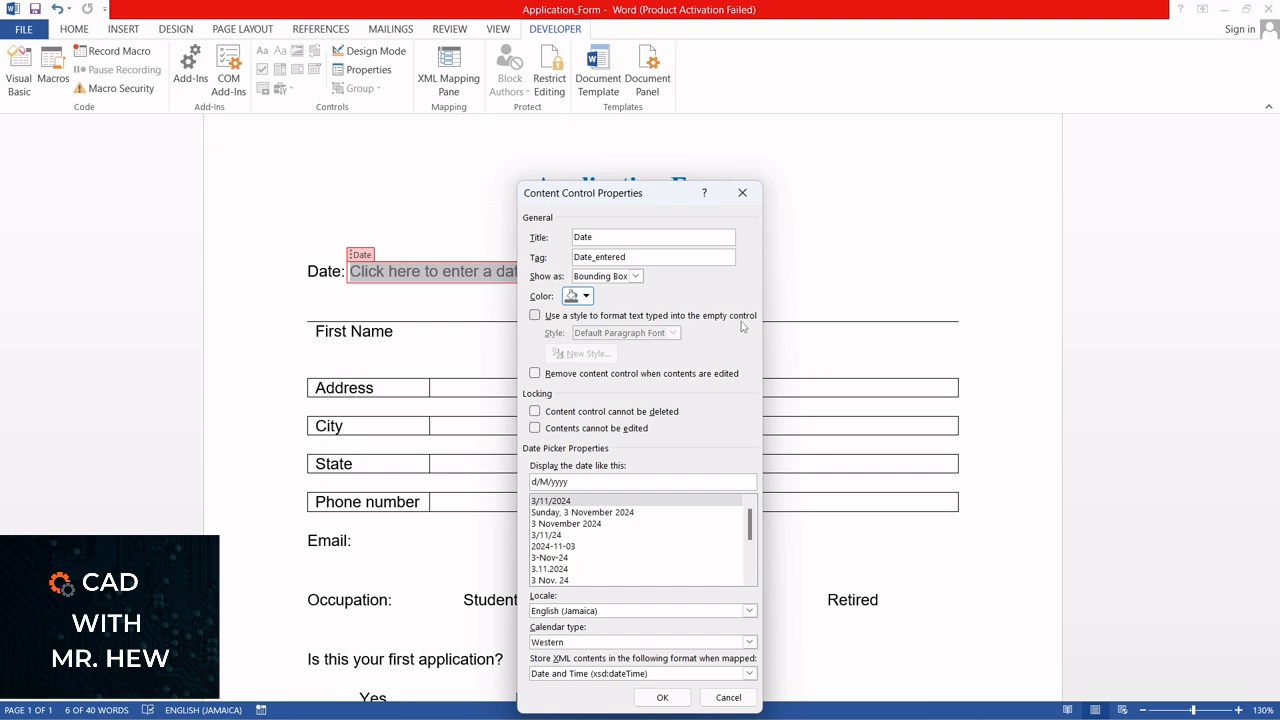
# Try the date control's text style, removal-on-edit and deletion-lock options, switching each one off again
pyautogui.click(535, 316)
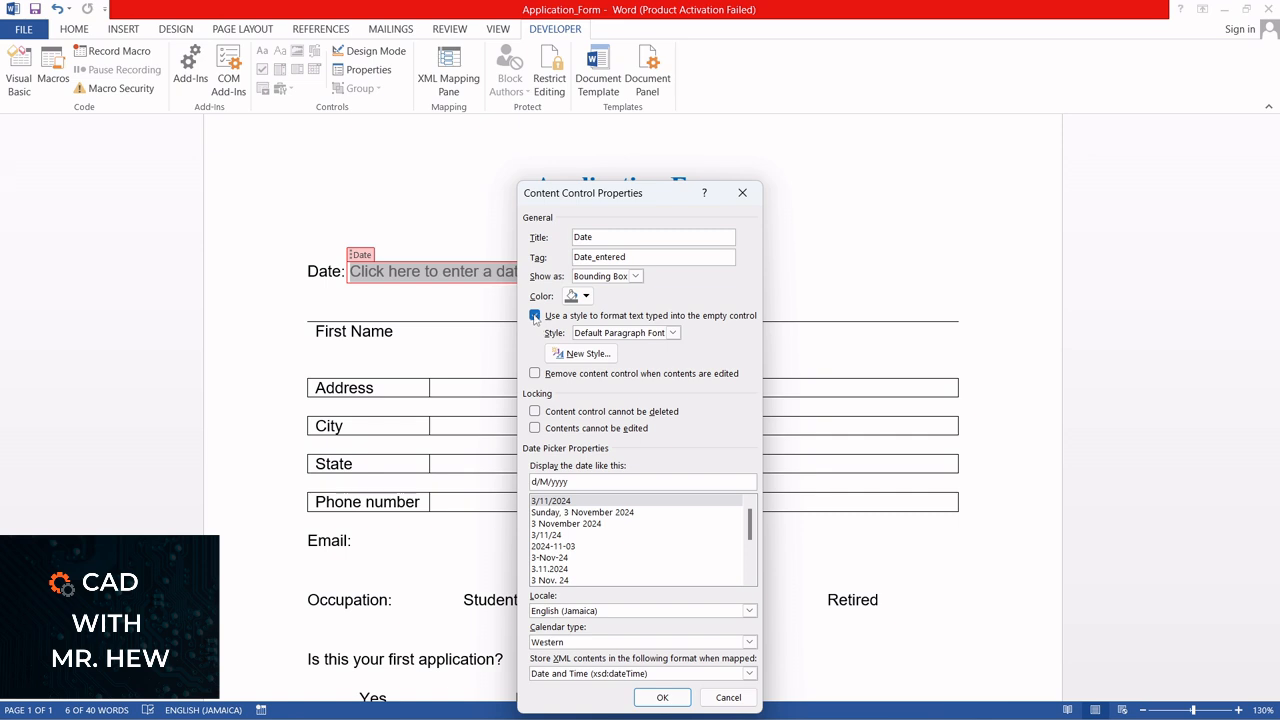
pyautogui.click(672, 334)
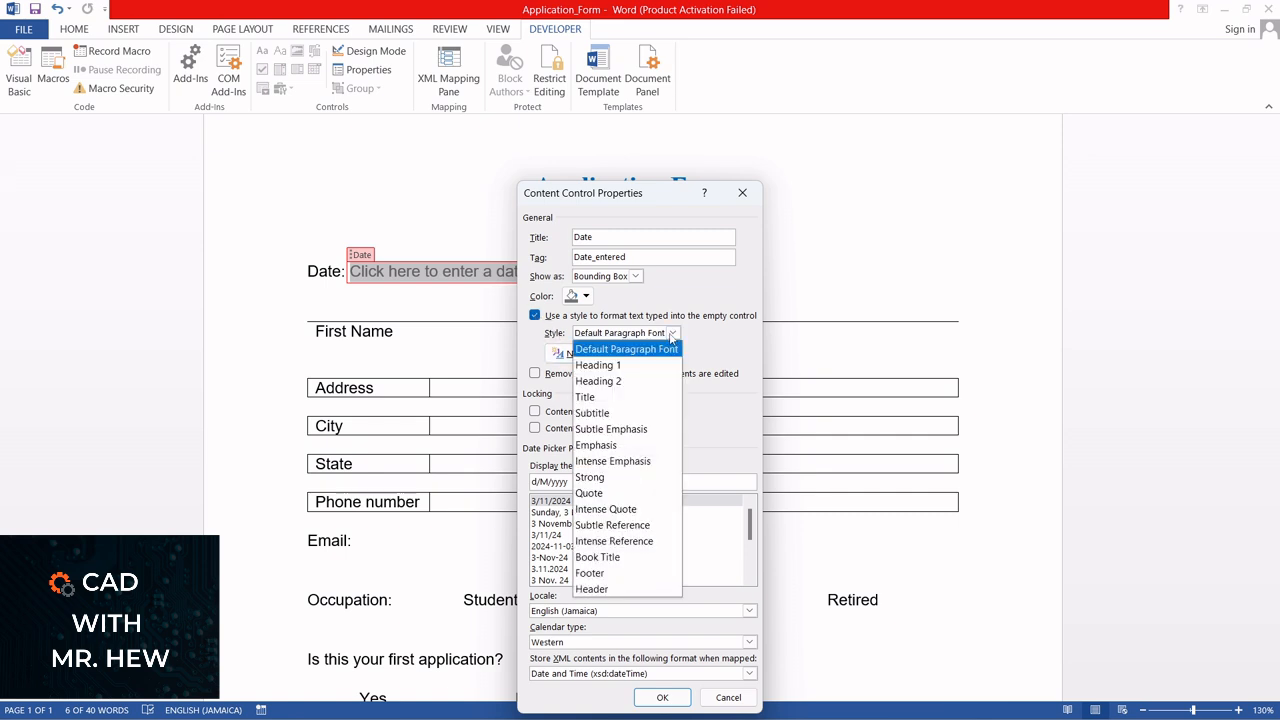
pyautogui.click(535, 316)
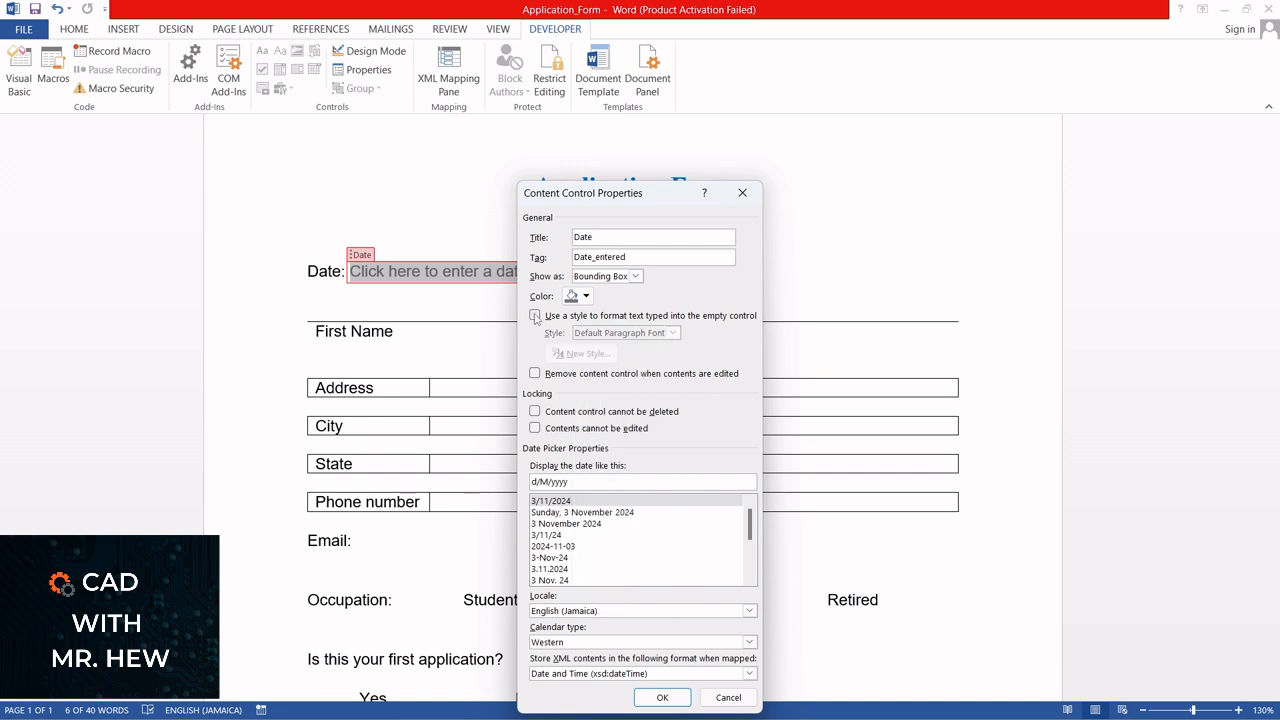
pyautogui.click(536, 374)
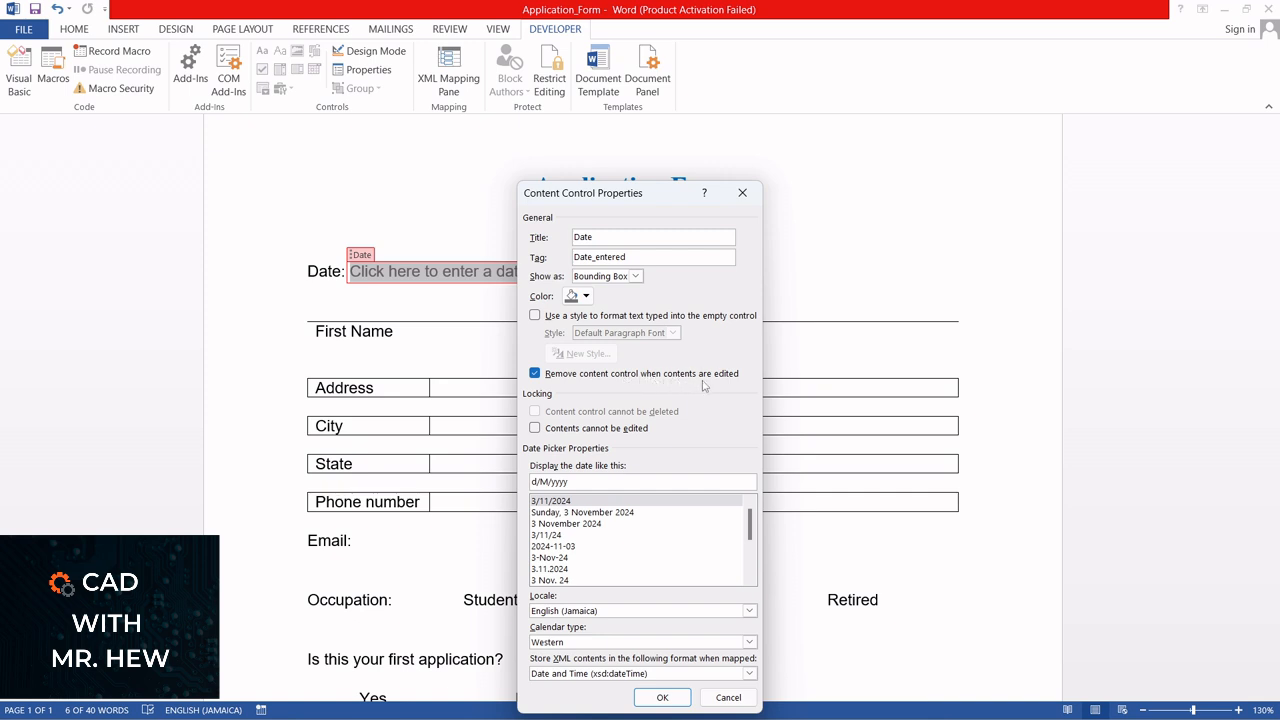
pyautogui.click(535, 374)
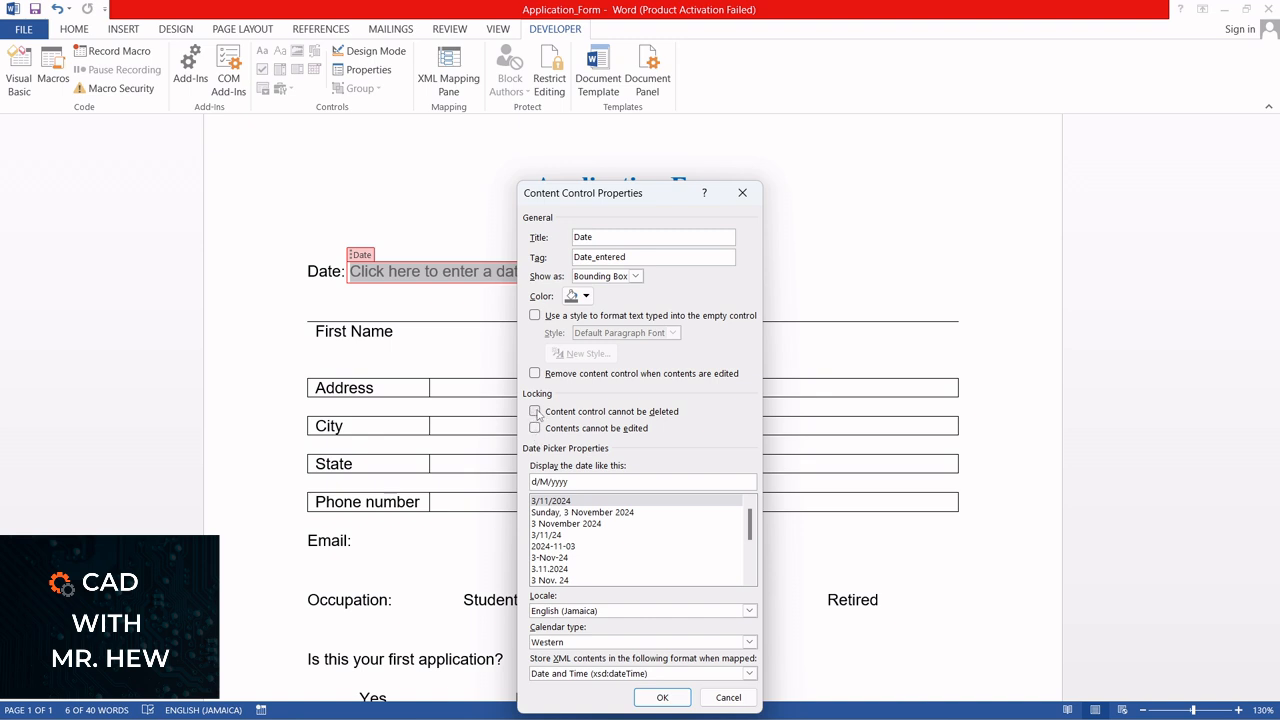
pyautogui.click(535, 411)
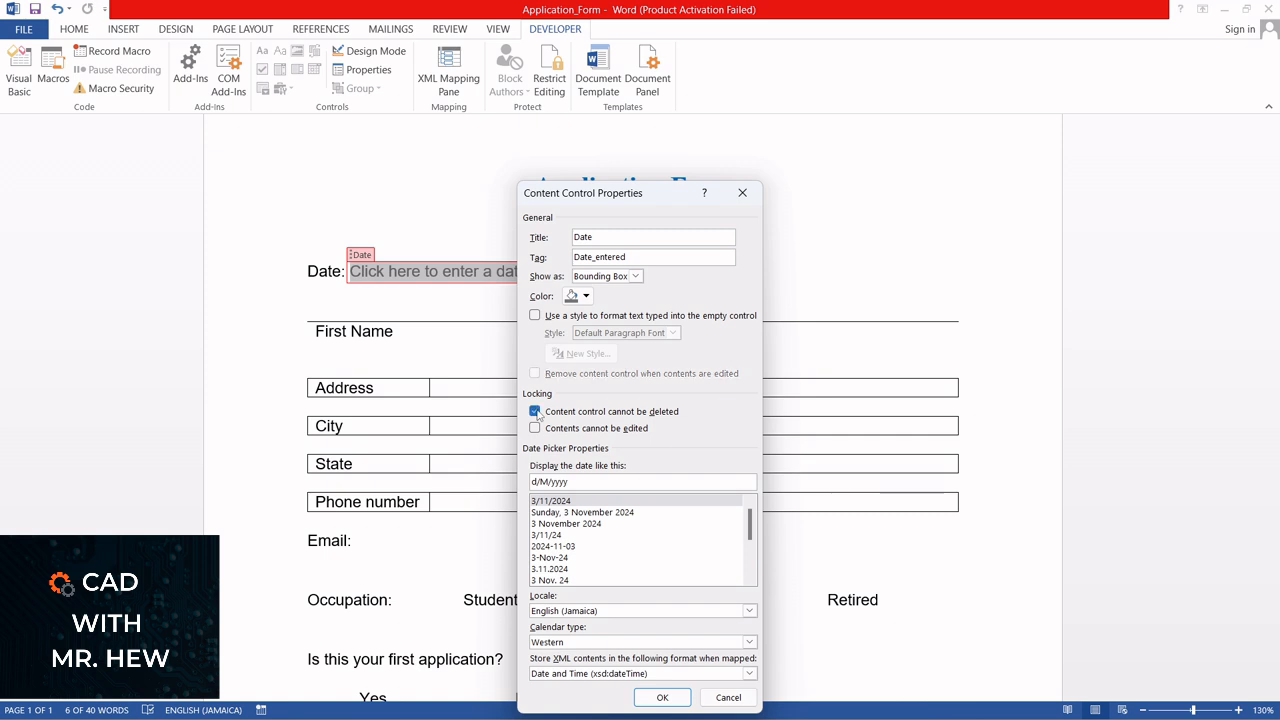
pyautogui.click(535, 411)
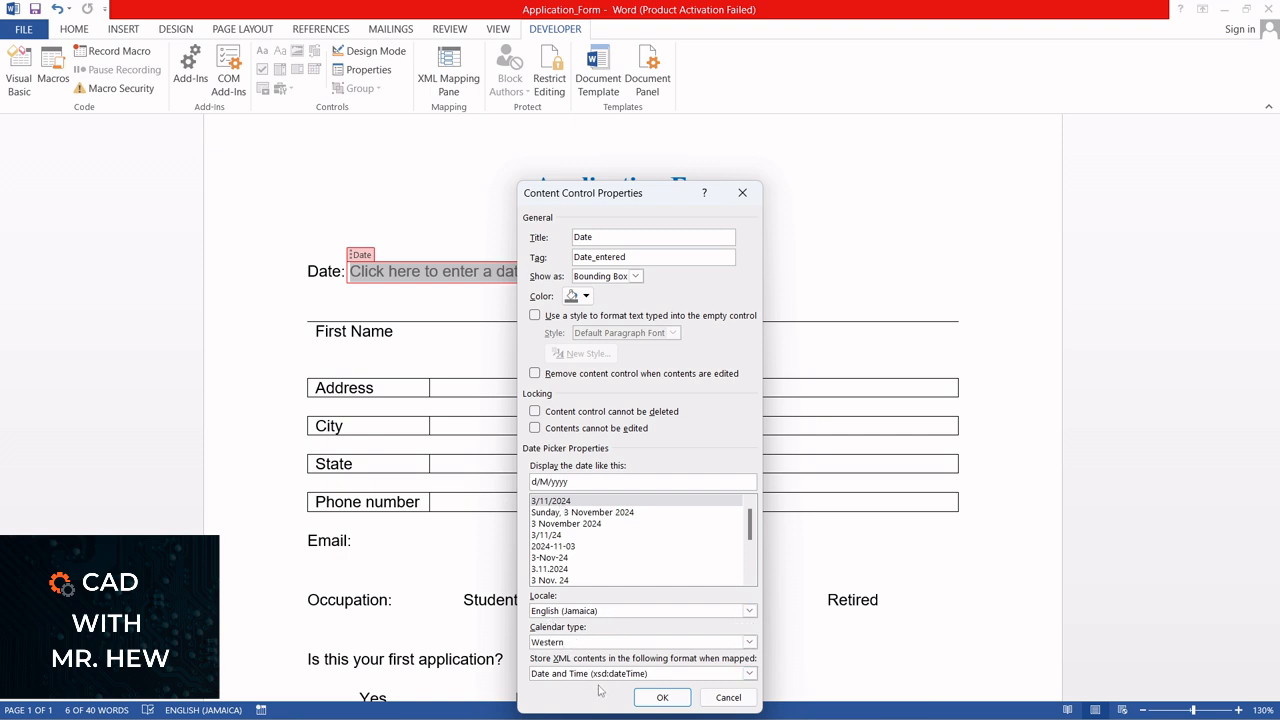
# Show the date picker control as Start/End Tag and apply the properties
pyautogui.click(635, 277)
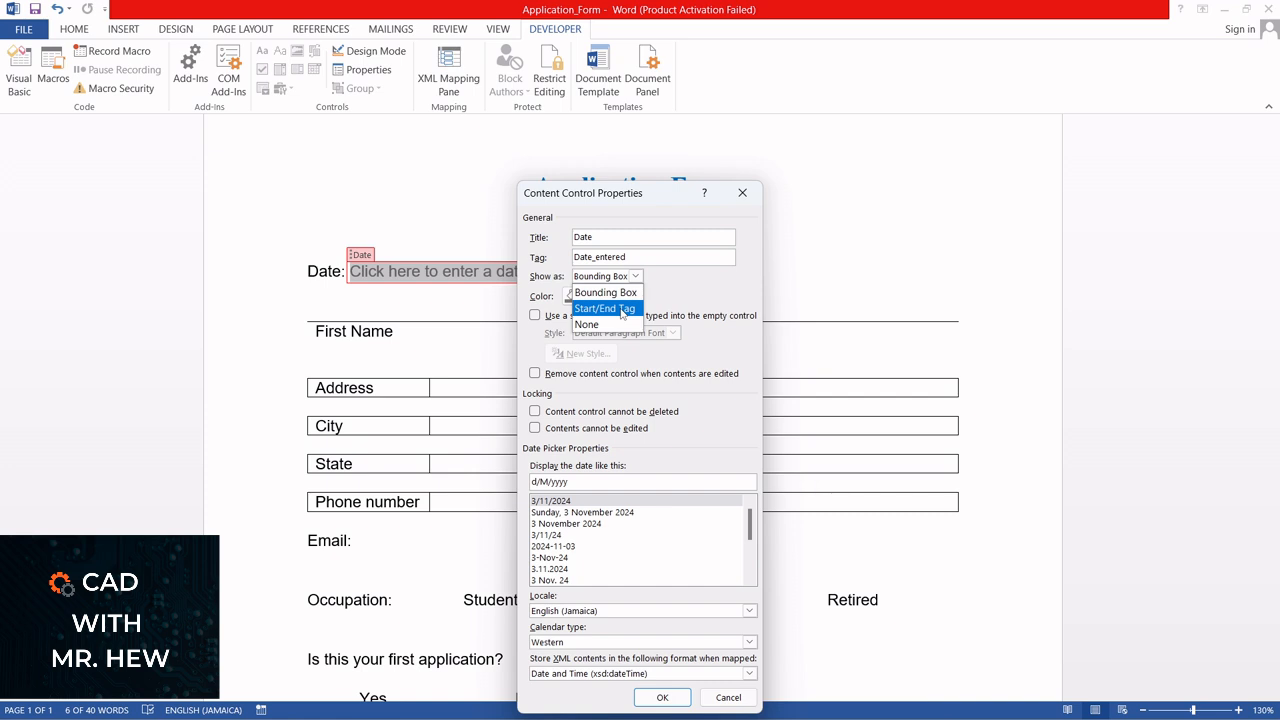
pyautogui.click(623, 312)
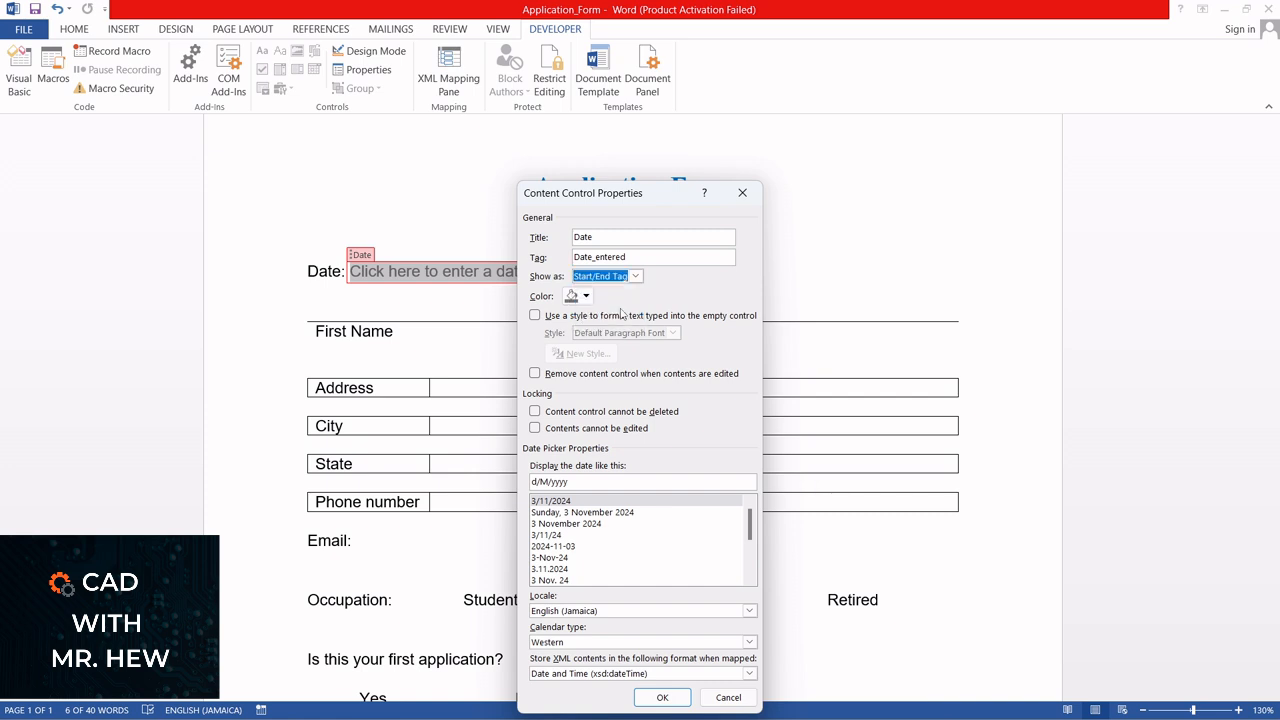
pyautogui.click(663, 697)
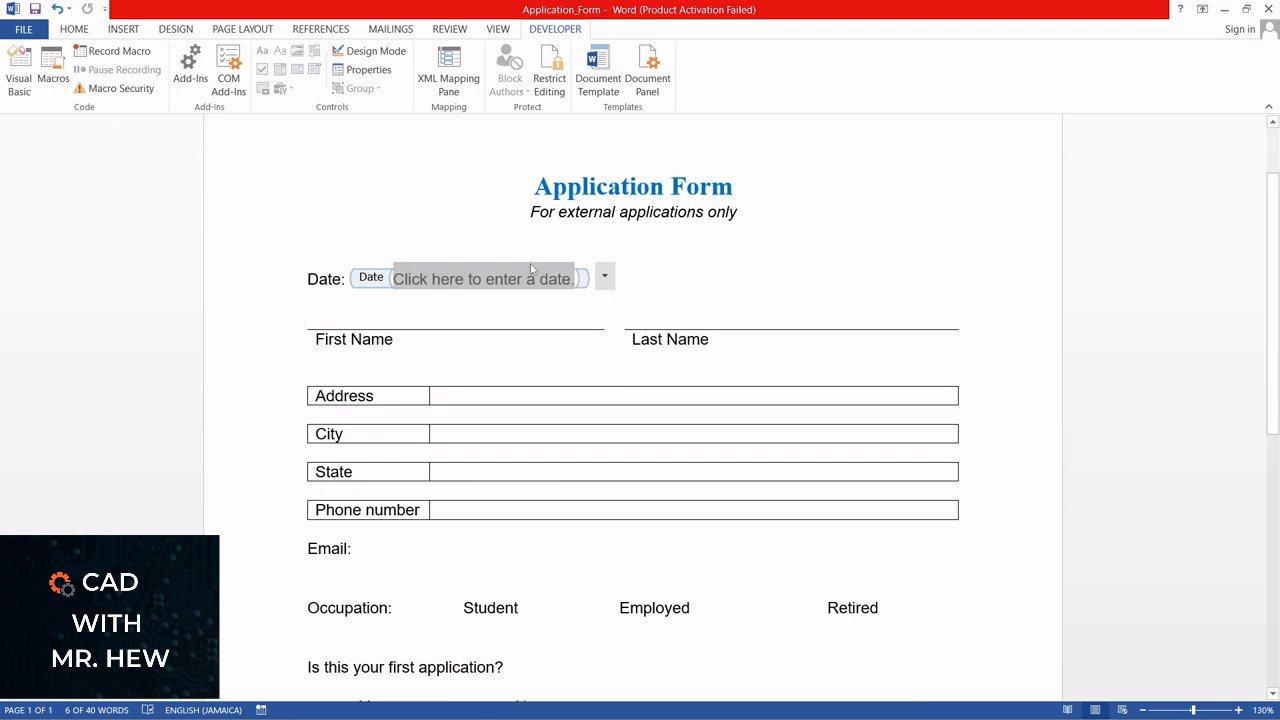
# Set the date picker control to show as Bounding Box and apply the properties
pyautogui.click(373, 72)
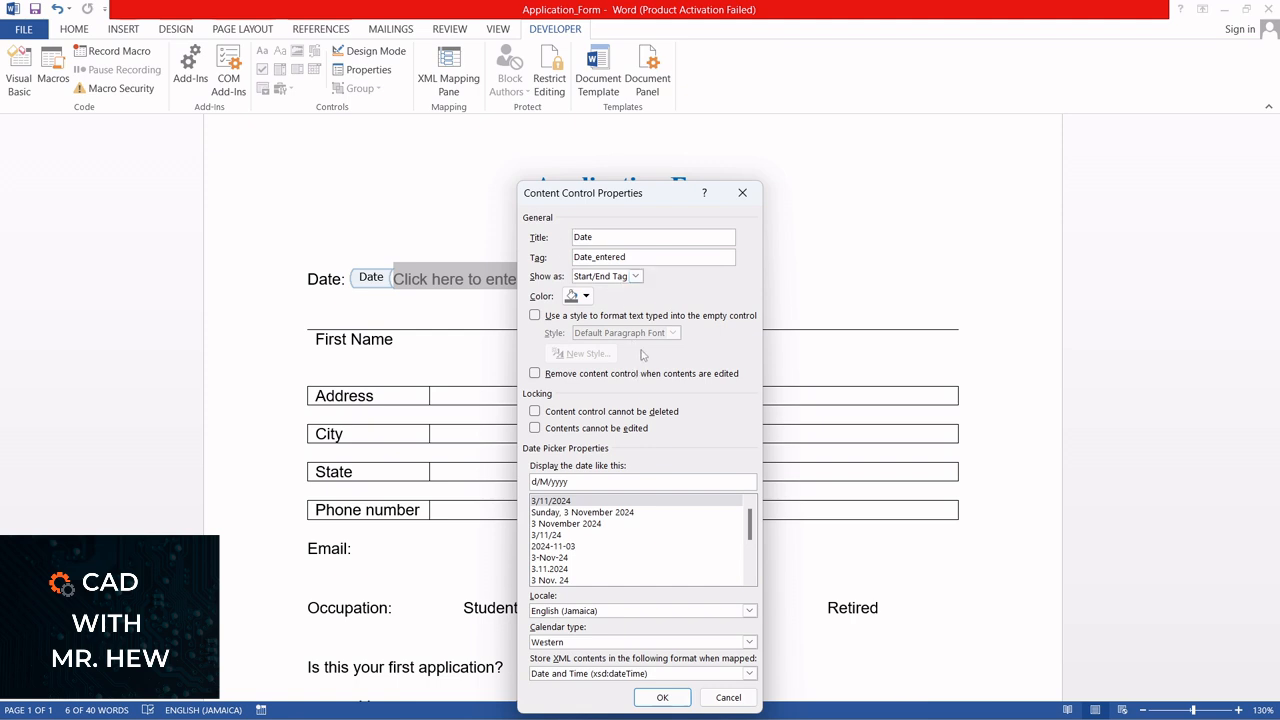
pyautogui.click(634, 277)
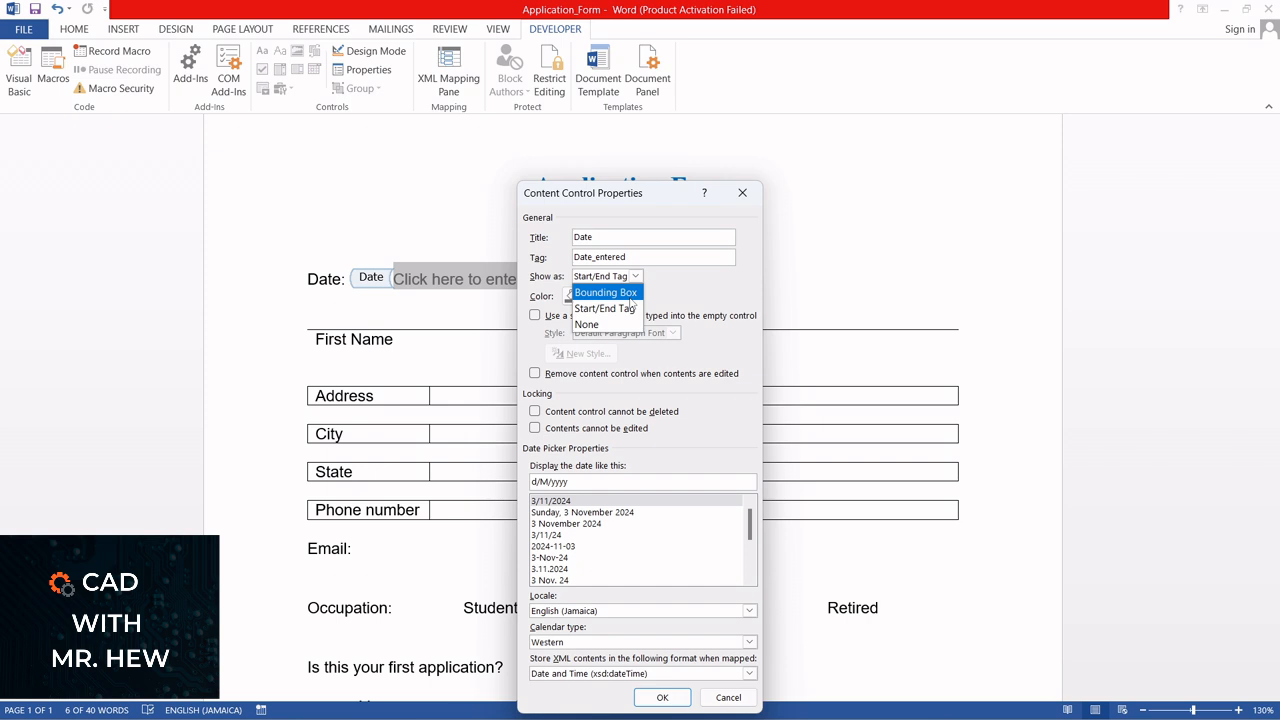
pyautogui.click(627, 293)
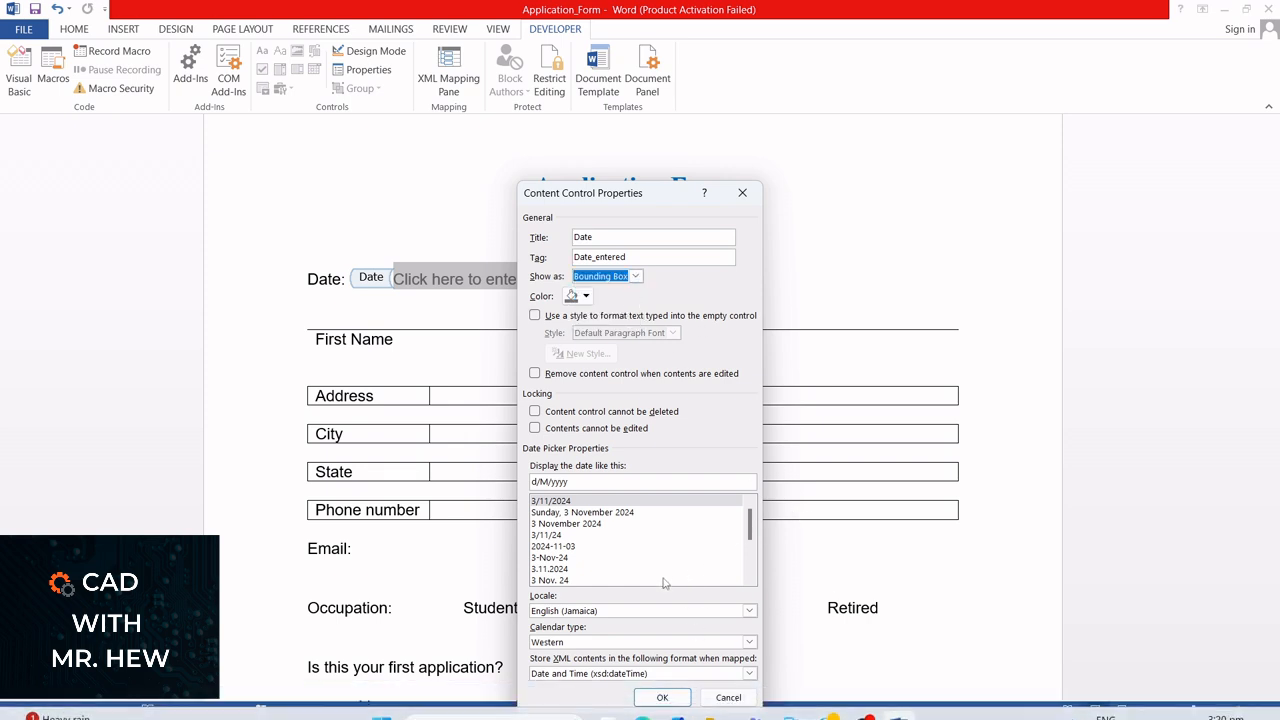
pyautogui.click(672, 697)
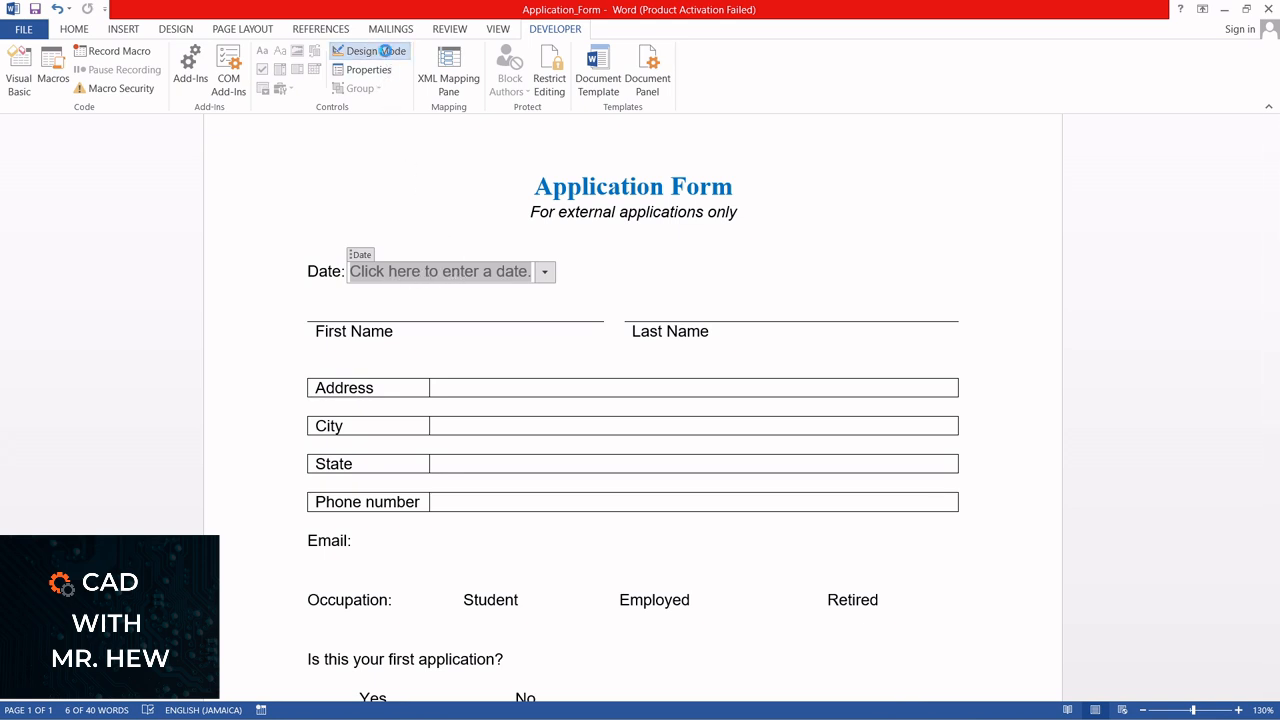
# Turn on Design Mode and replace the date control's placeholder text with "Please enter today's date."
pyautogui.click(387, 56)
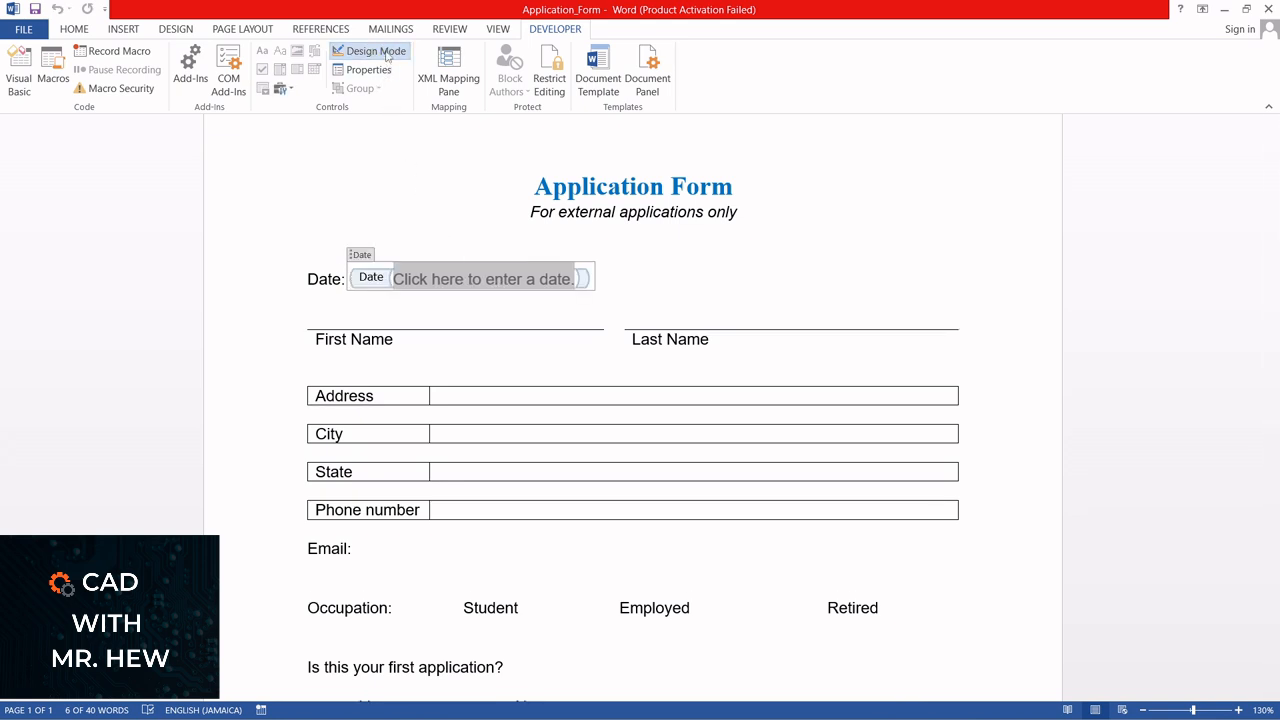
pyautogui.click(427, 282)
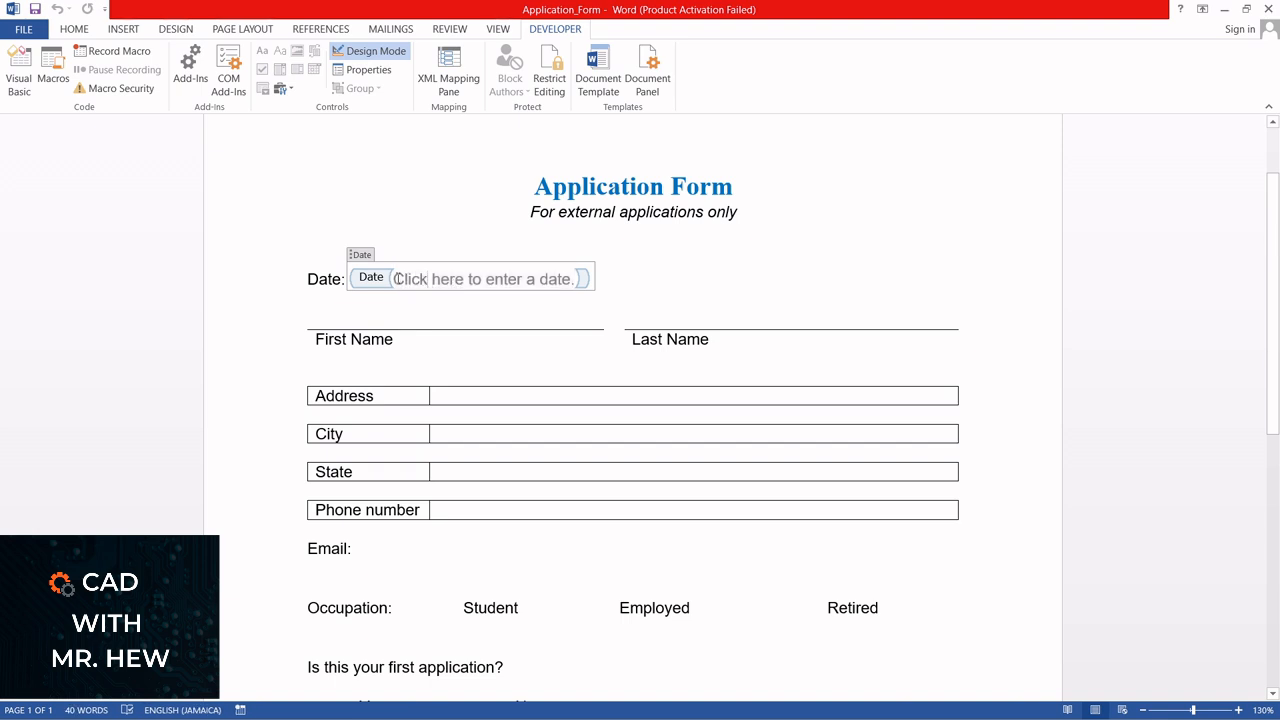
pyautogui.moveTo(393, 279); pyautogui.dragTo(568, 291)
pyautogui.click(403, 280)
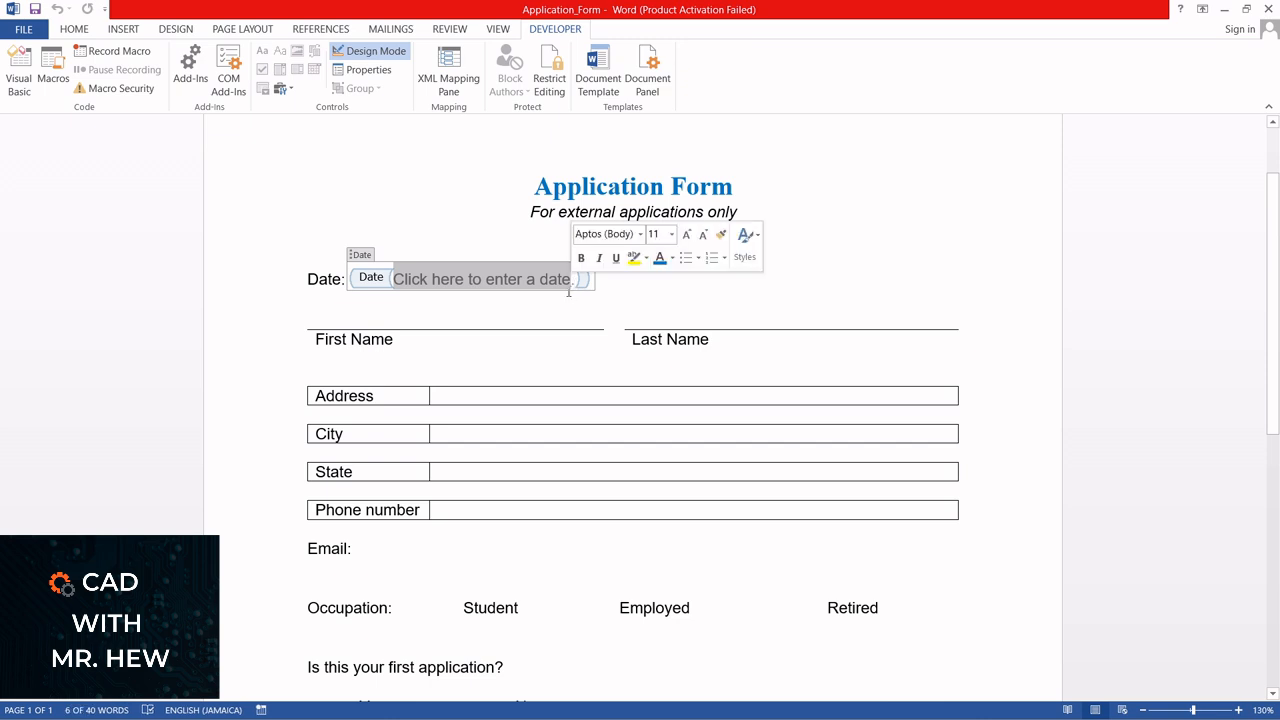
pyautogui.write('Please')
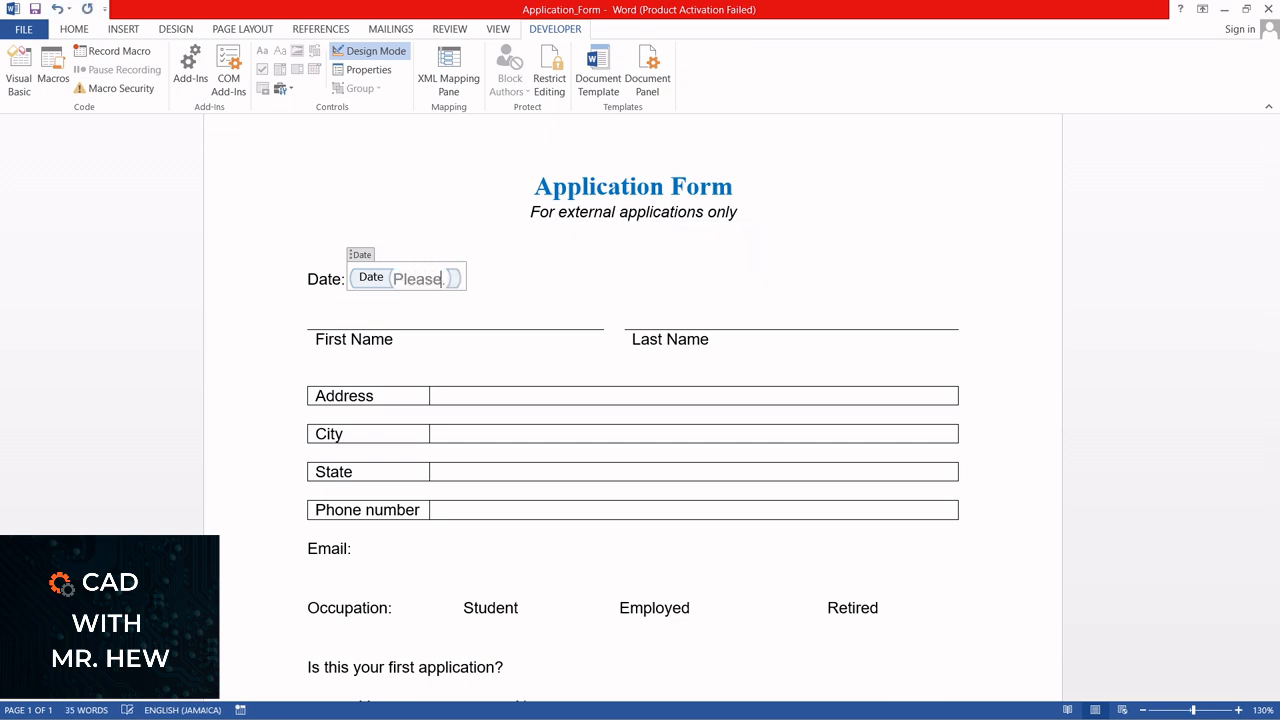
pyautogui.write(' enter t')
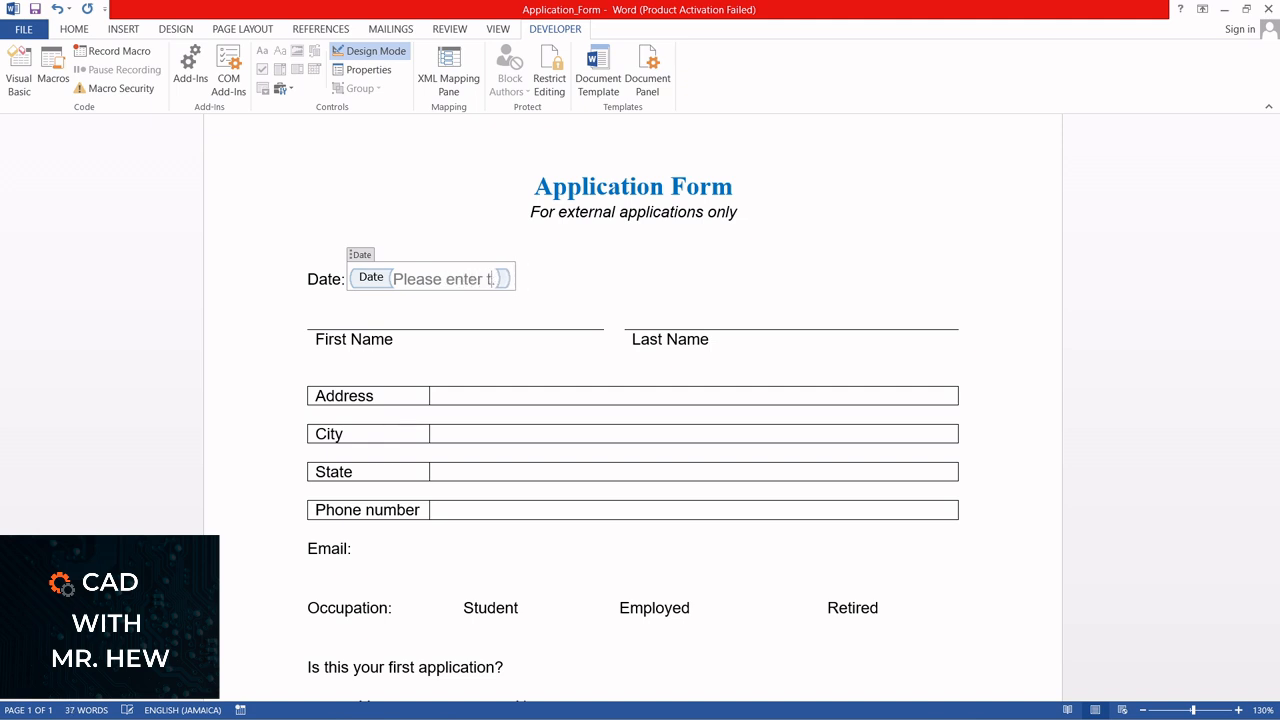
pyautogui.write("oday's ")
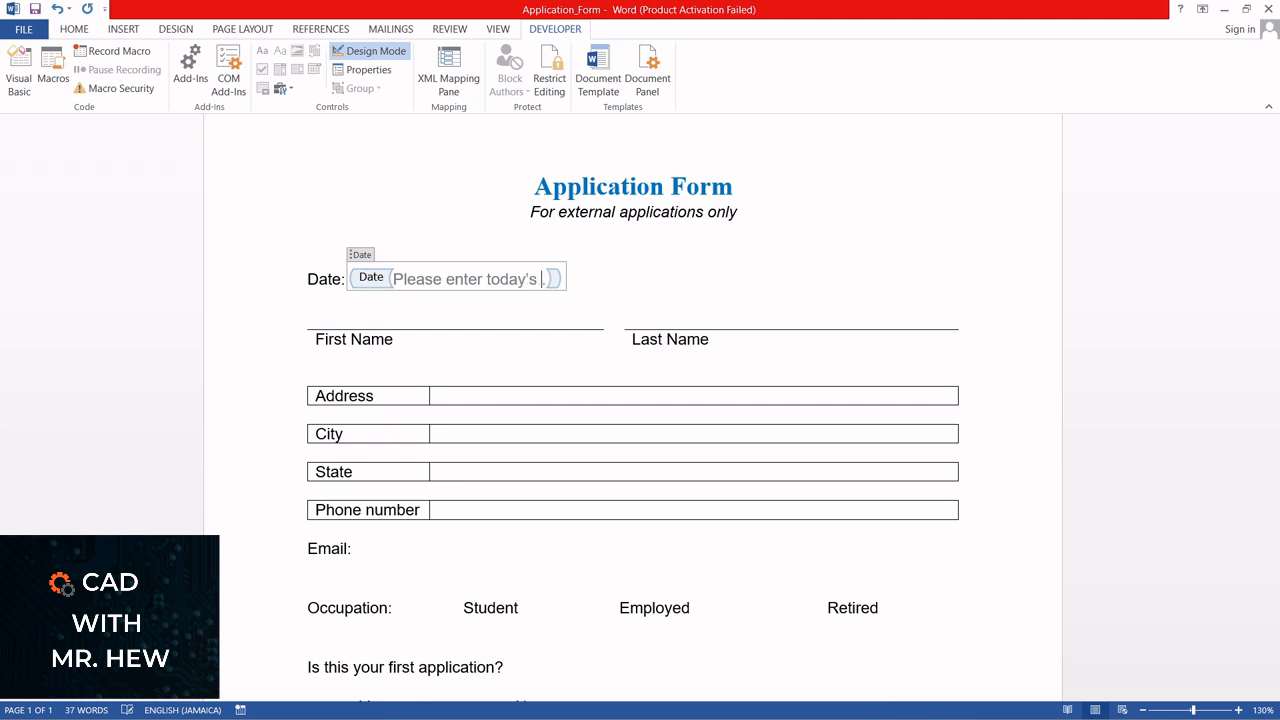
pyautogui.write('date.')
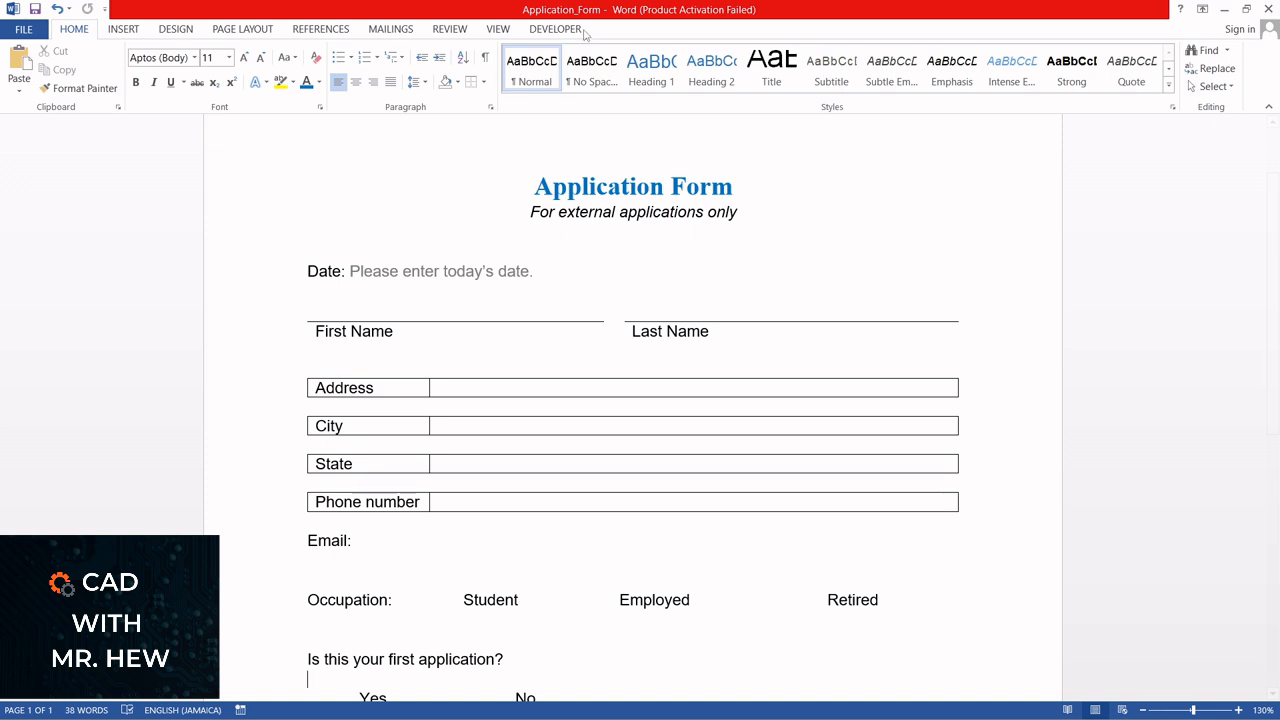
# Insert a plain text content control on the blank line above First Name
pyautogui.click(566, 32)
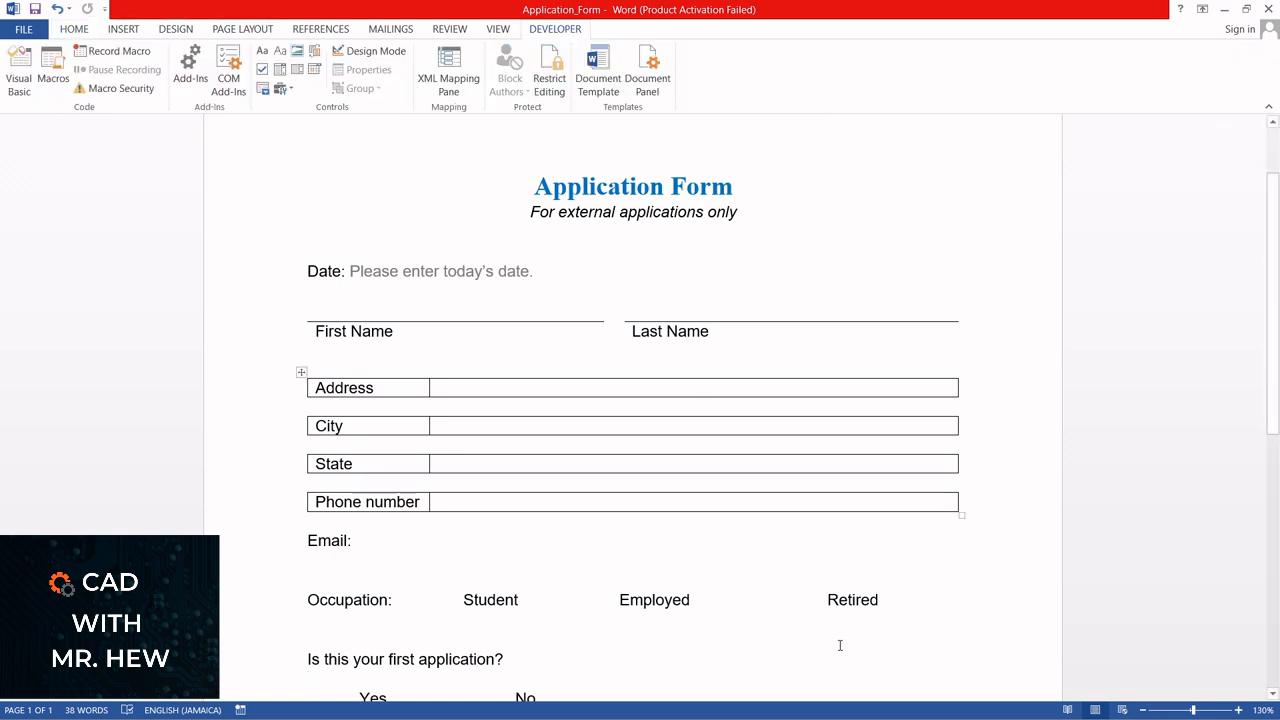
pyautogui.moveTo(891, 711)
pyautogui.click(314, 310)
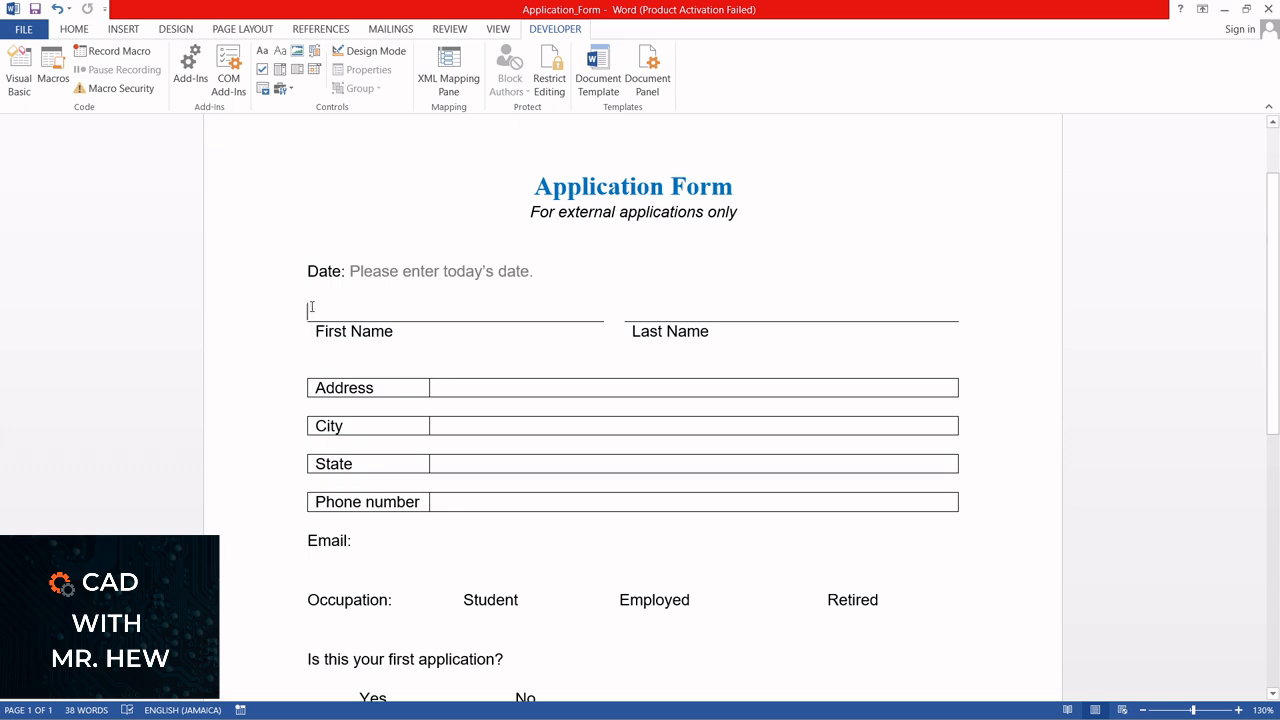
pyautogui.click(280, 52)
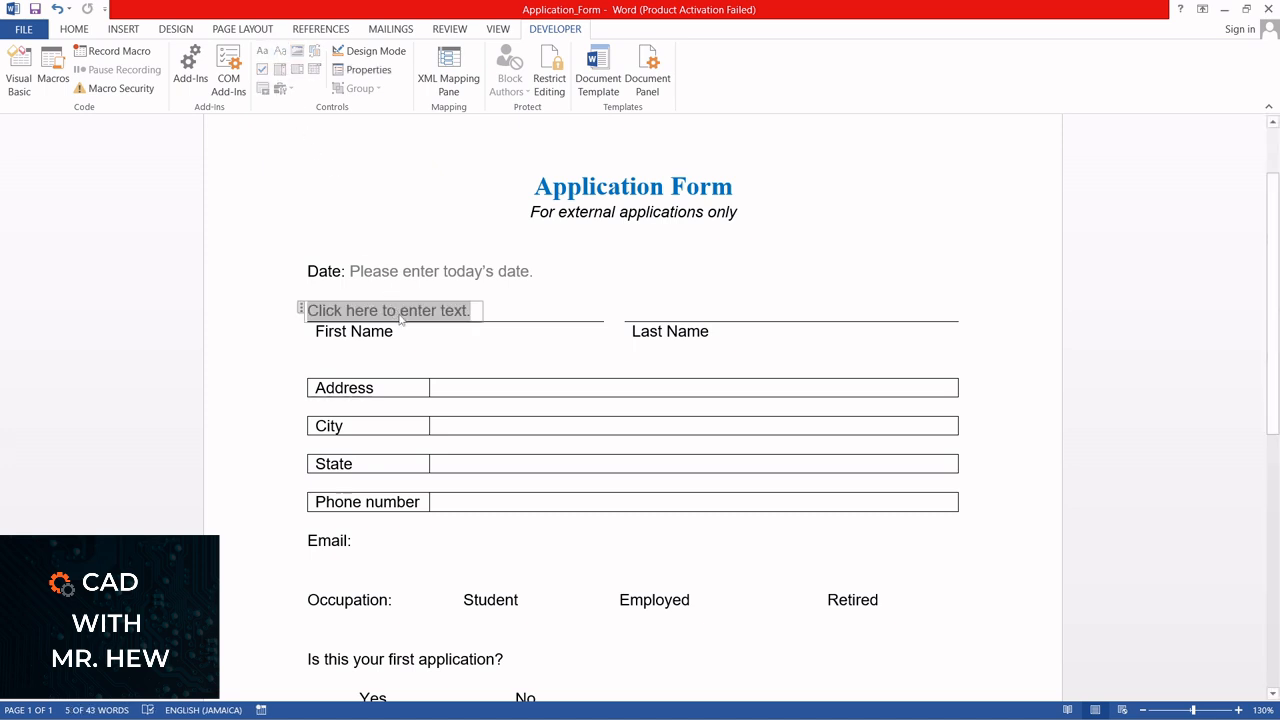
# Title the new text control "First name", tag it "First_name", and show it as Start/End Tag
pyautogui.click(366, 72)
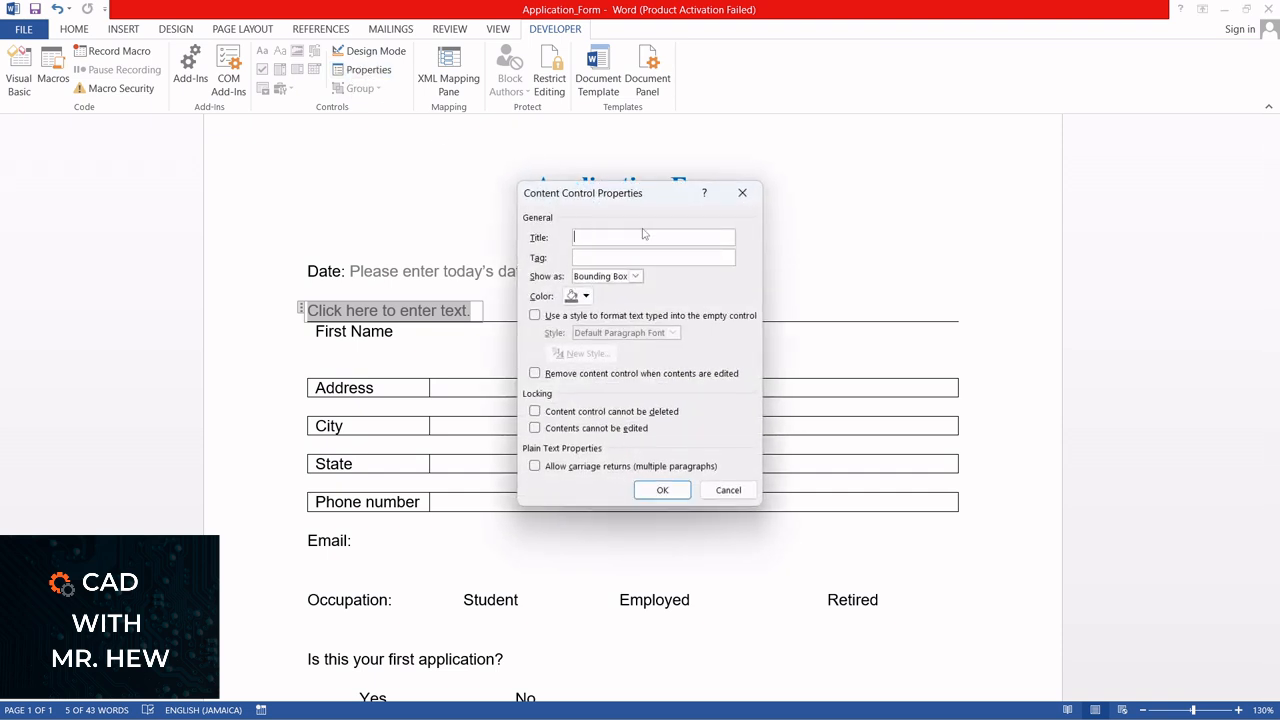
pyautogui.write('First namef')
pyautogui.click(636, 277)
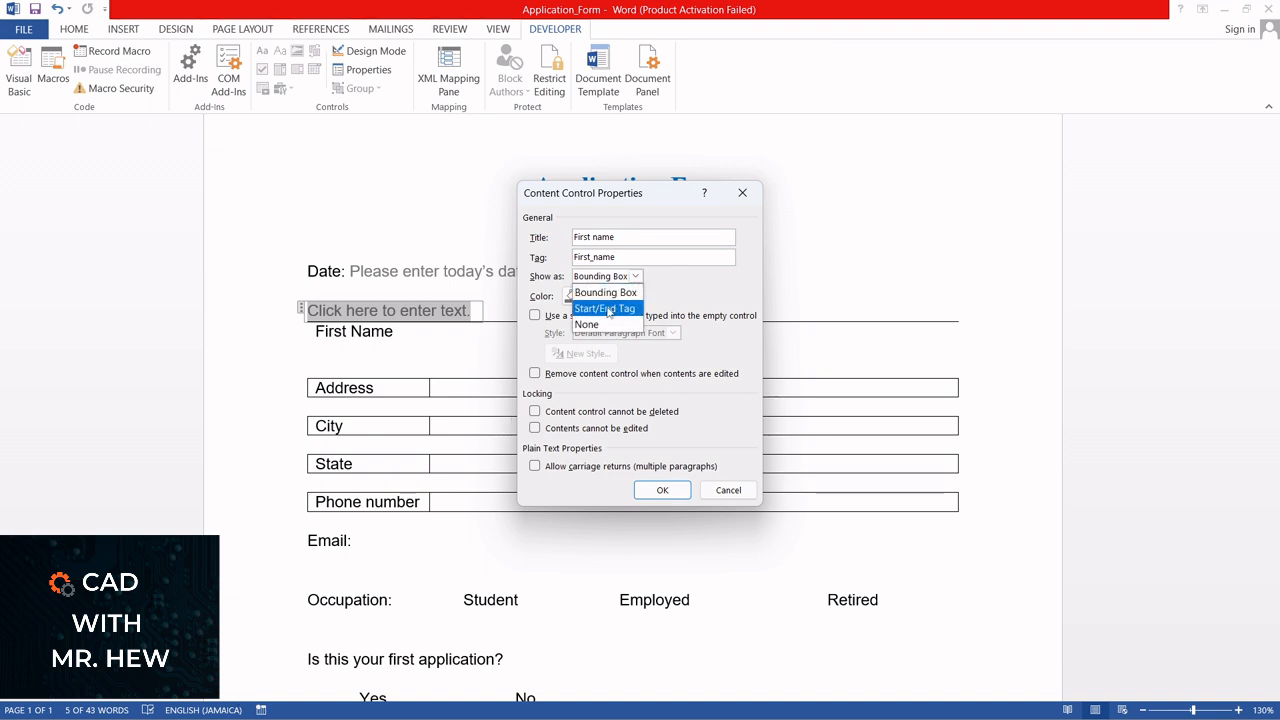
pyautogui.click(608, 310)
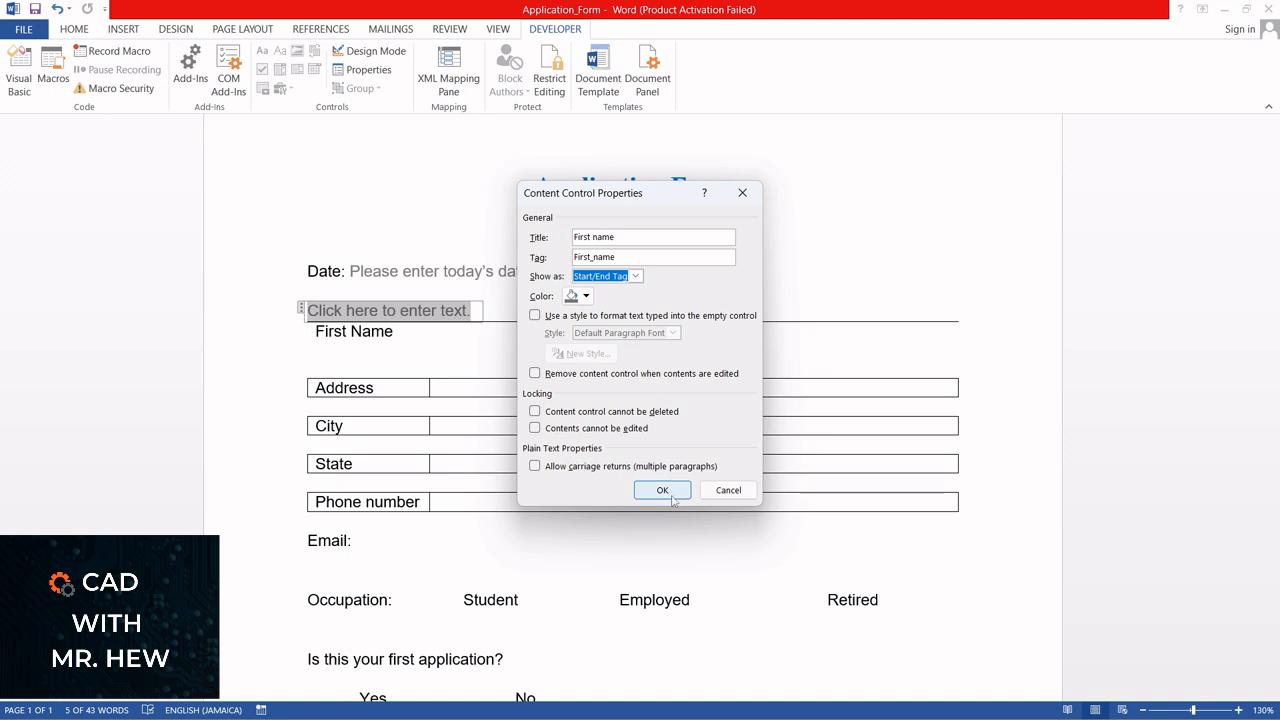
pyautogui.click(664, 491)
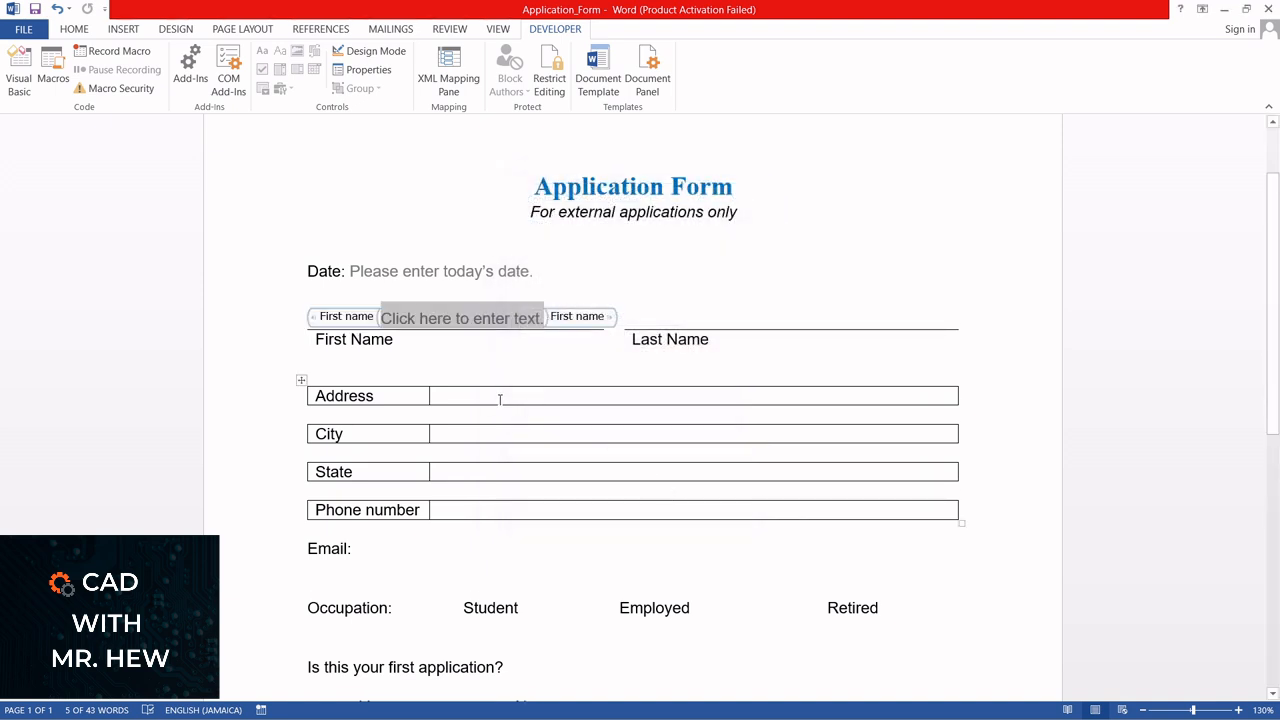
# Show the First name control as Bounding Box with a red color and apply the properties
pyautogui.click(366, 69)
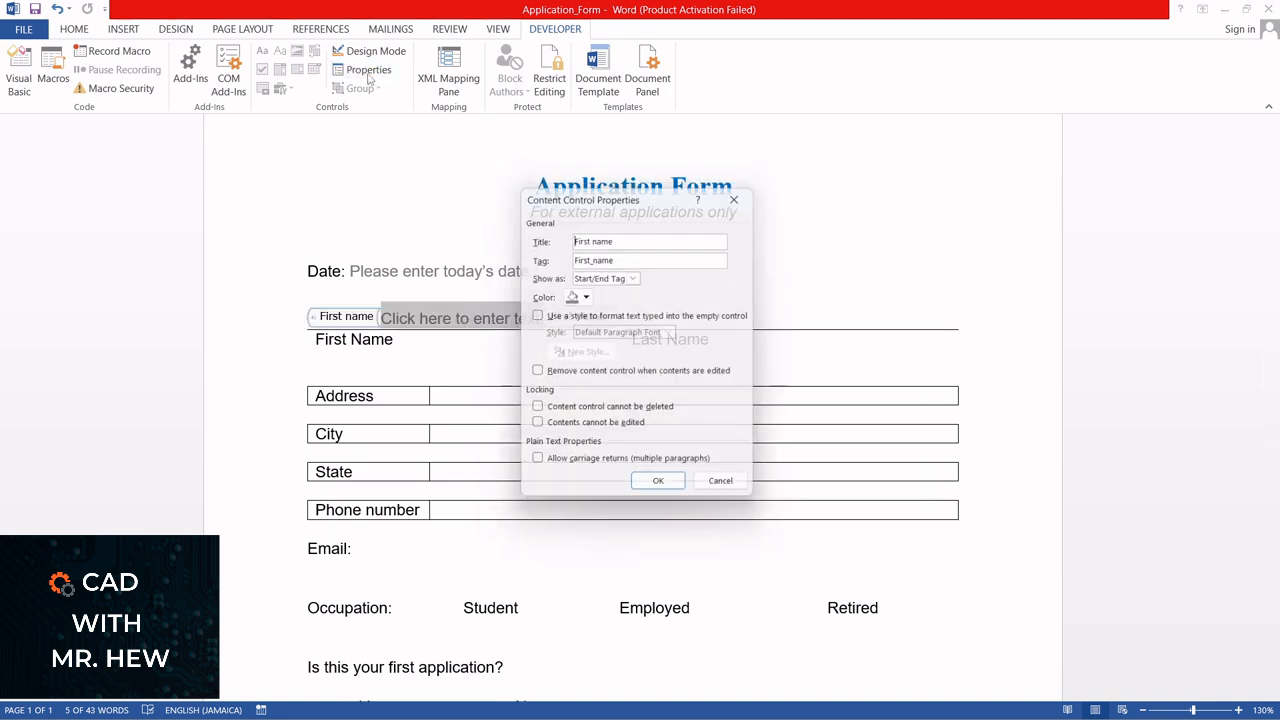
pyautogui.click(632, 276)
pyautogui.click(617, 293)
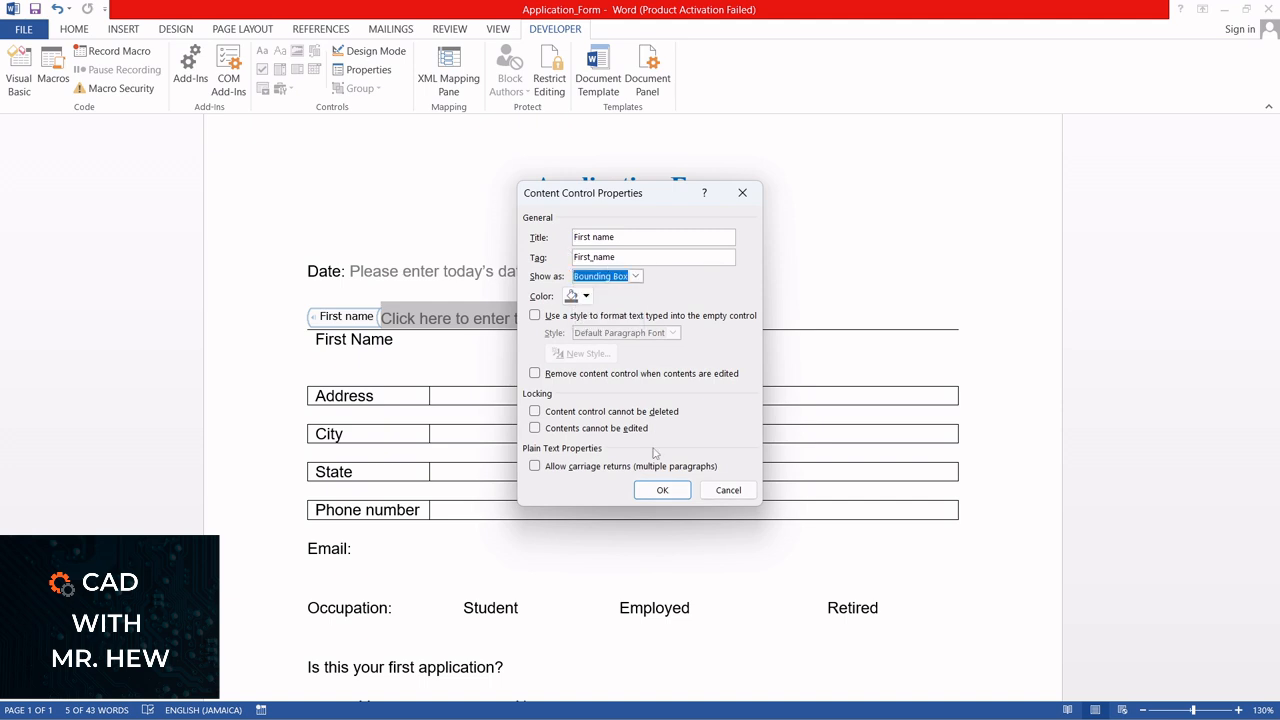
pyautogui.click(586, 297)
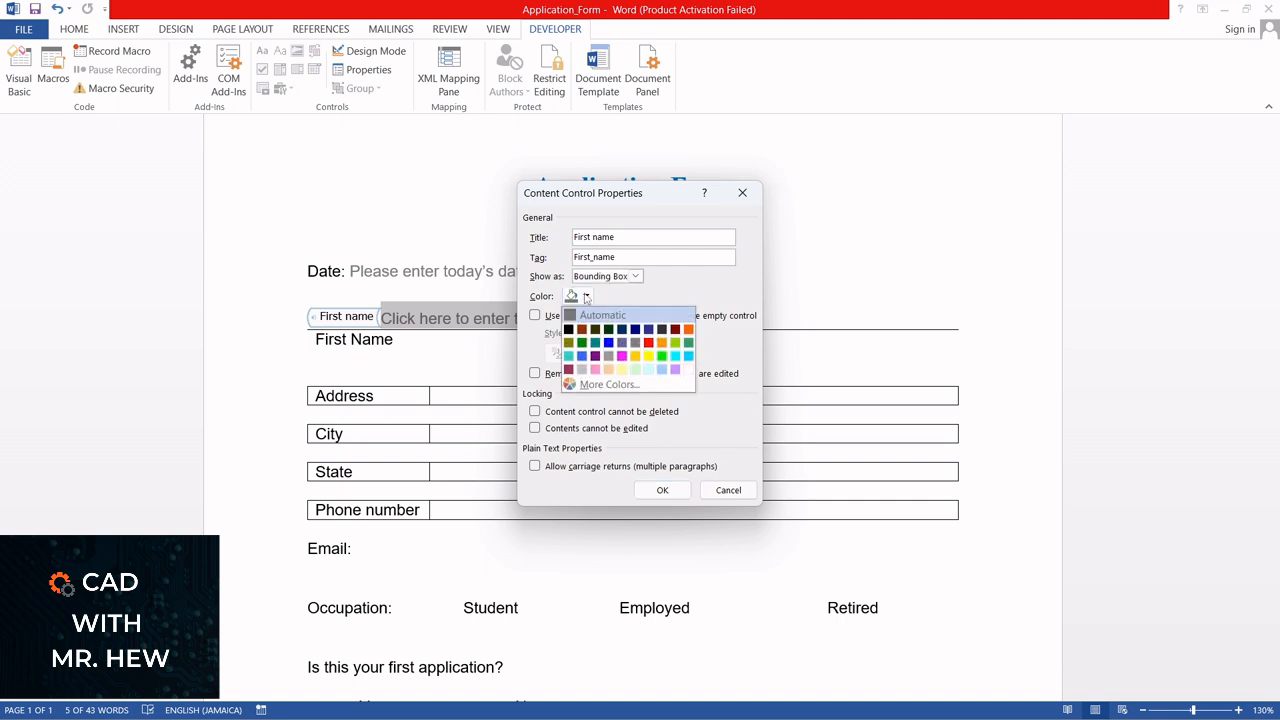
pyautogui.click(650, 344)
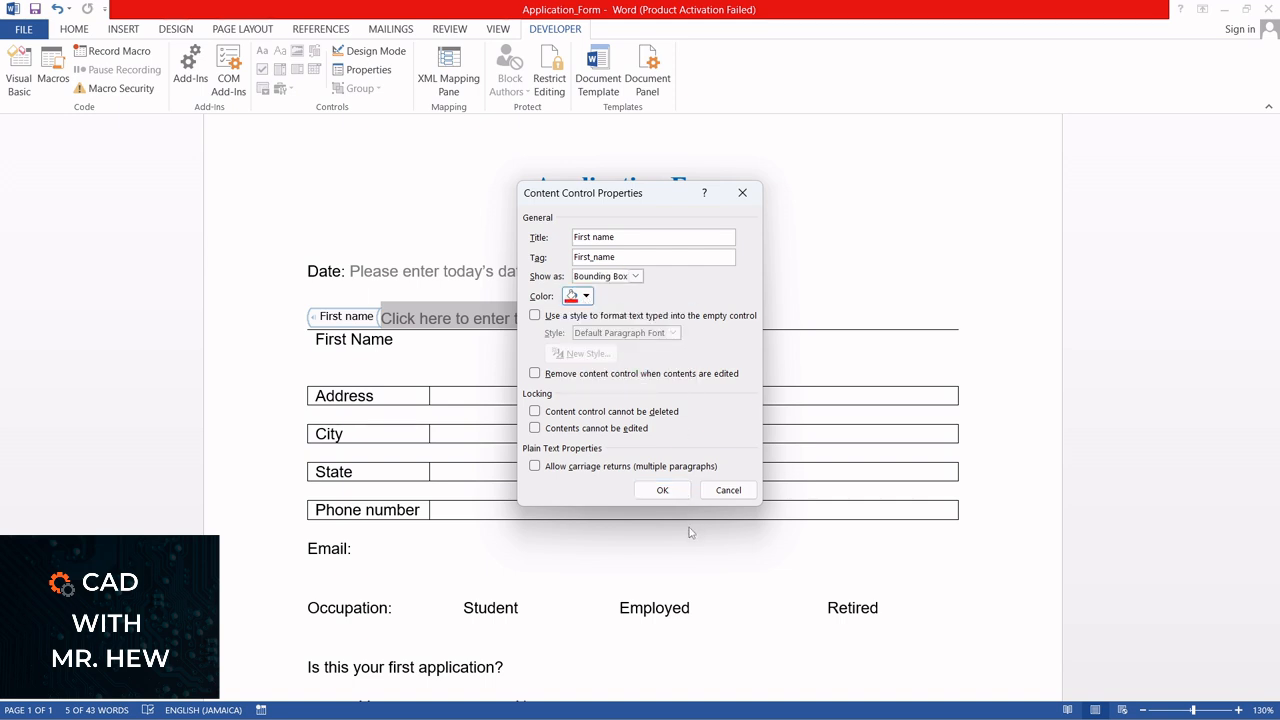
pyautogui.click(662, 490)
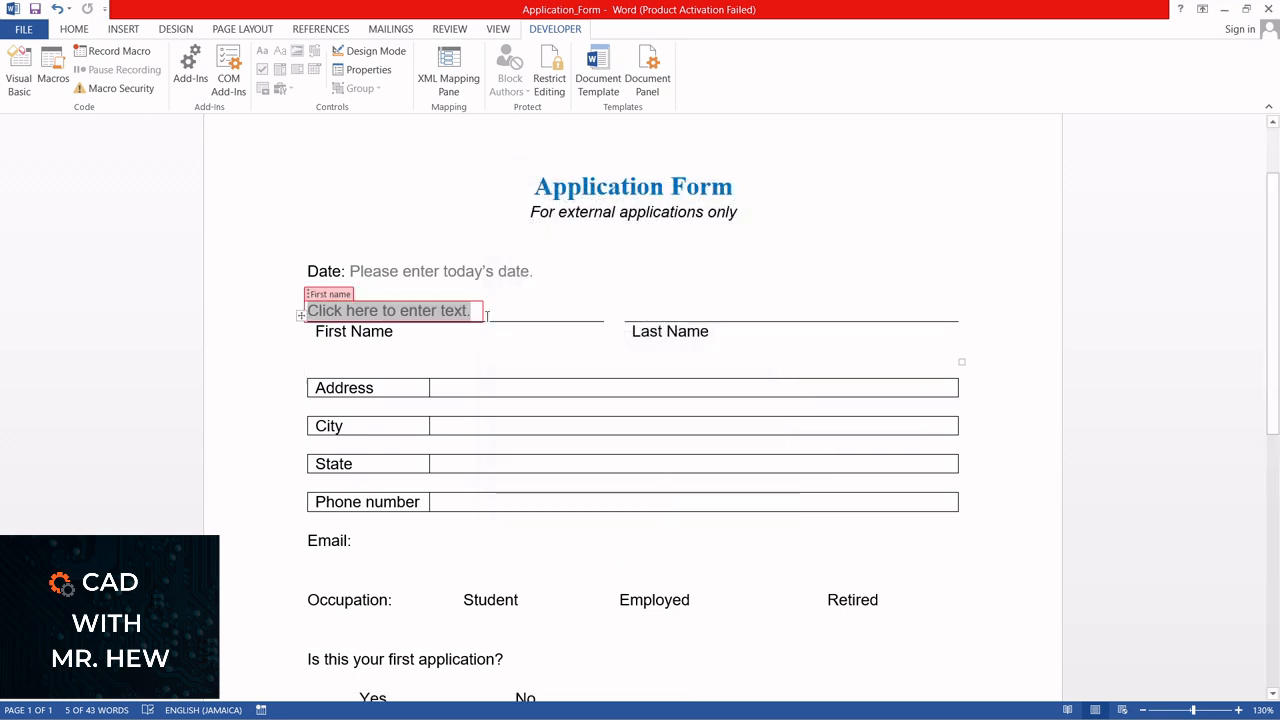
# Reopen the First name control's properties and reset its color to Automatic
pyautogui.click(369, 69)
pyautogui.click(587, 297)
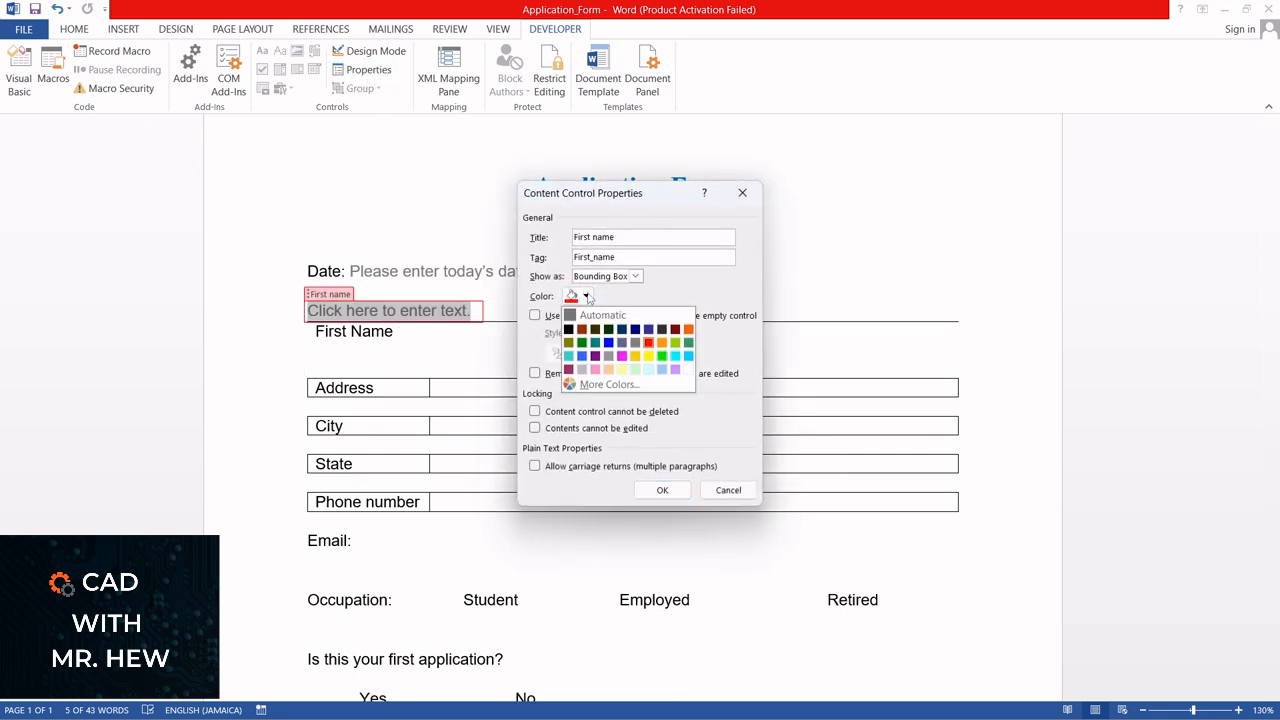
pyautogui.click(593, 317)
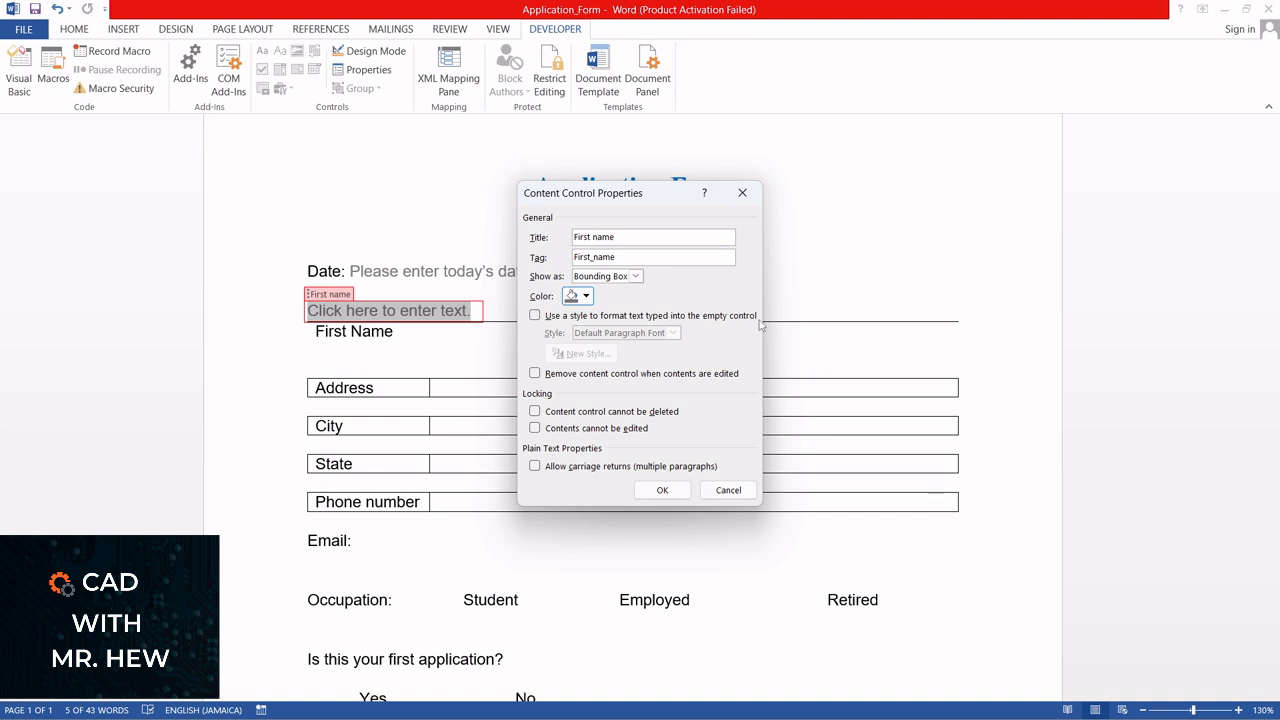
# Try the First name control's text style and contents-lock options, leave both off, and apply the properties
pyautogui.click(546, 318)
pyautogui.click(673, 333)
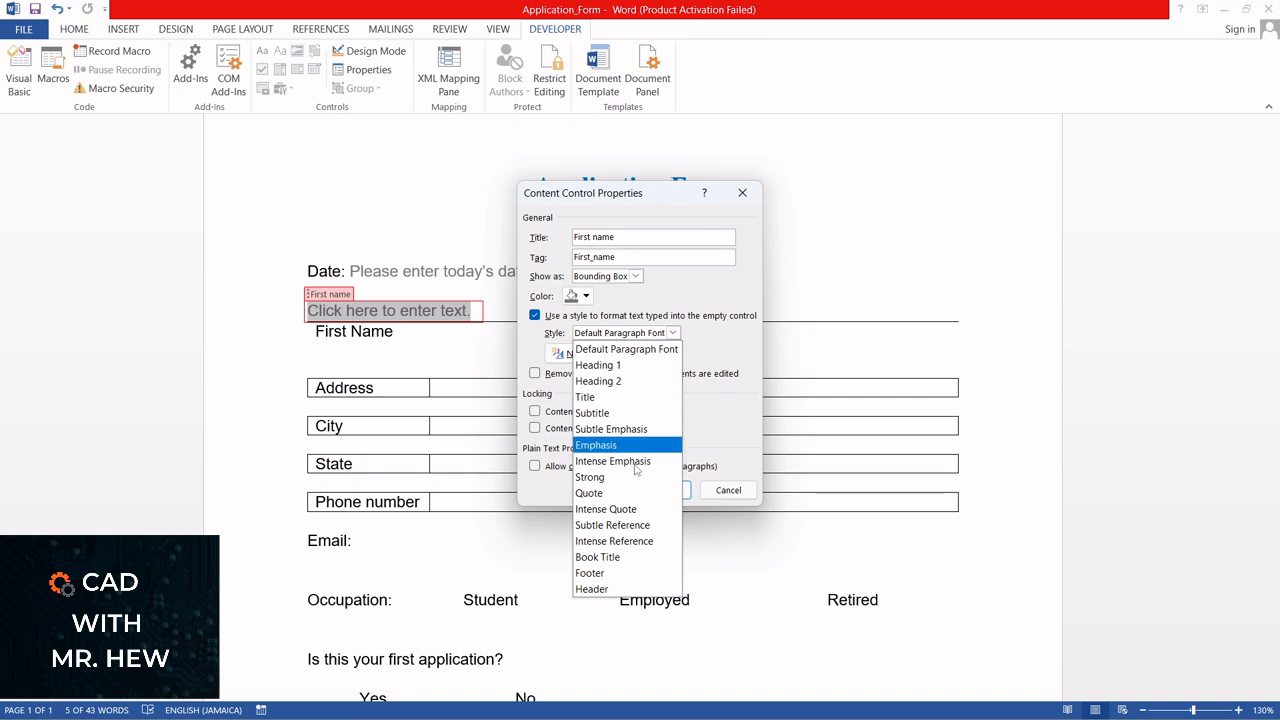
pyautogui.click(535, 316)
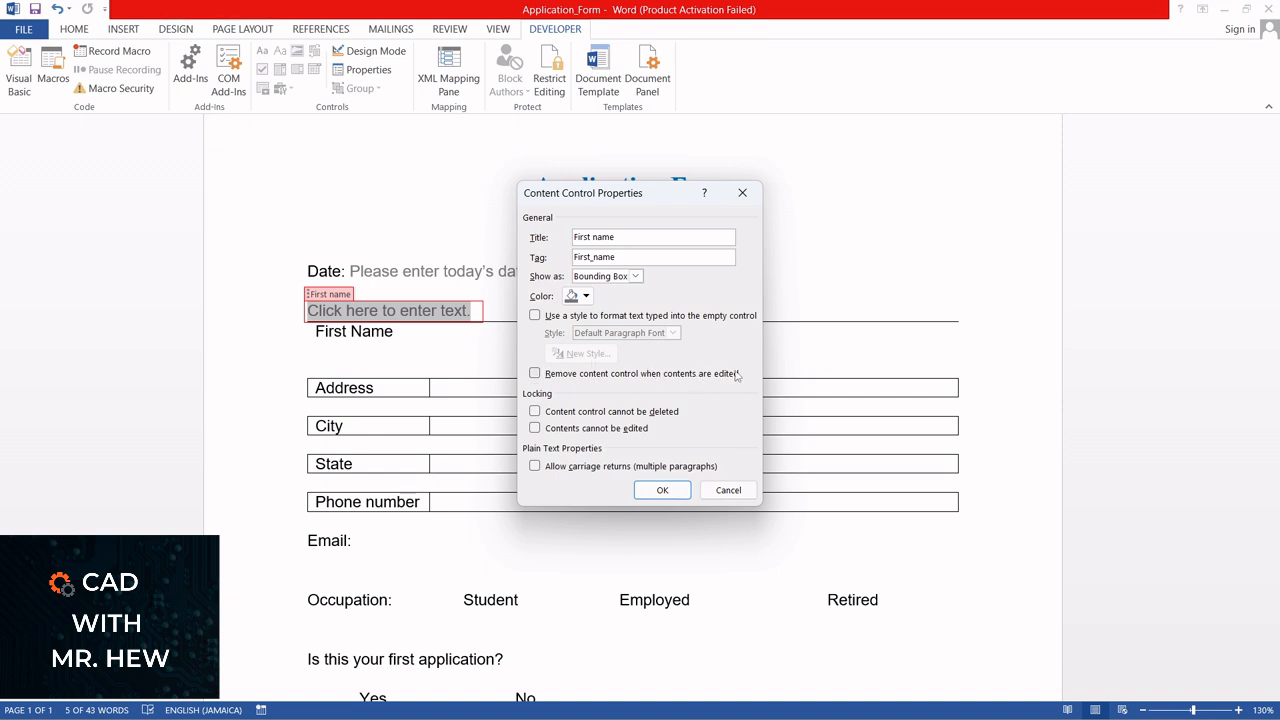
pyautogui.click(535, 428)
pyautogui.click(662, 490)
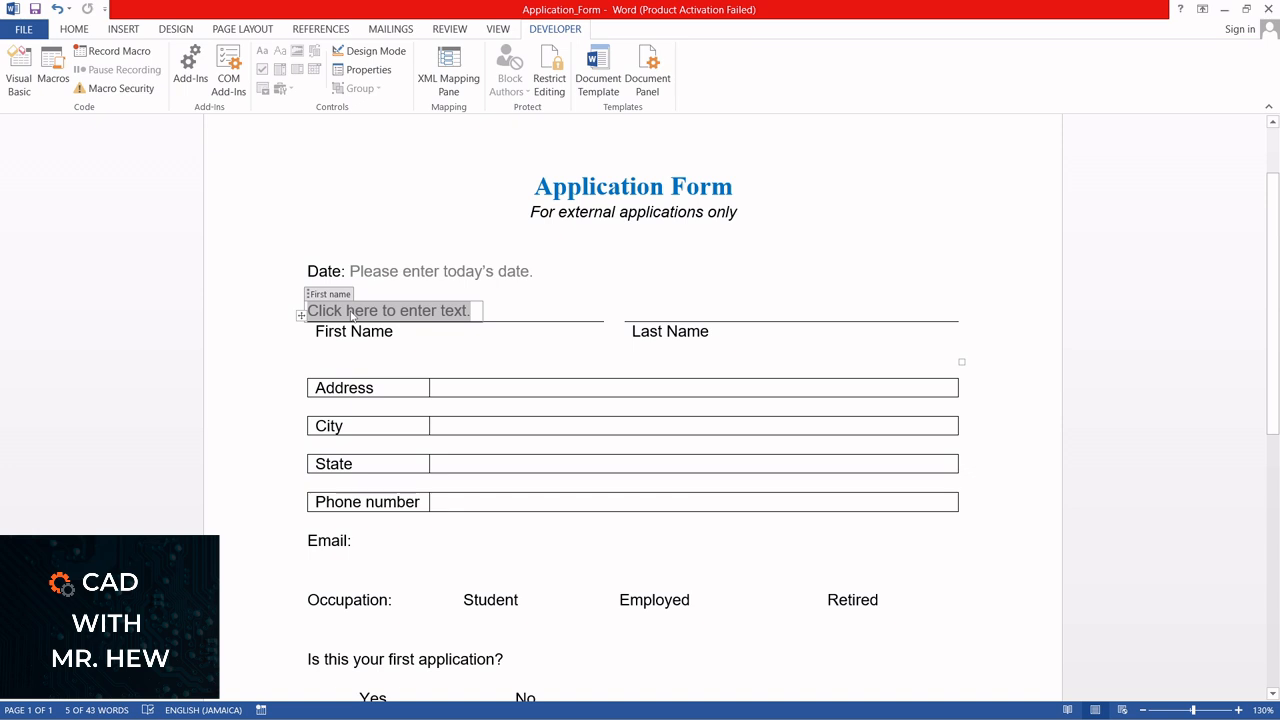
# In Design Mode, replace the First name control's placeholder with "Please type your first name", and turn Design Mode off
pyautogui.click(373, 58)
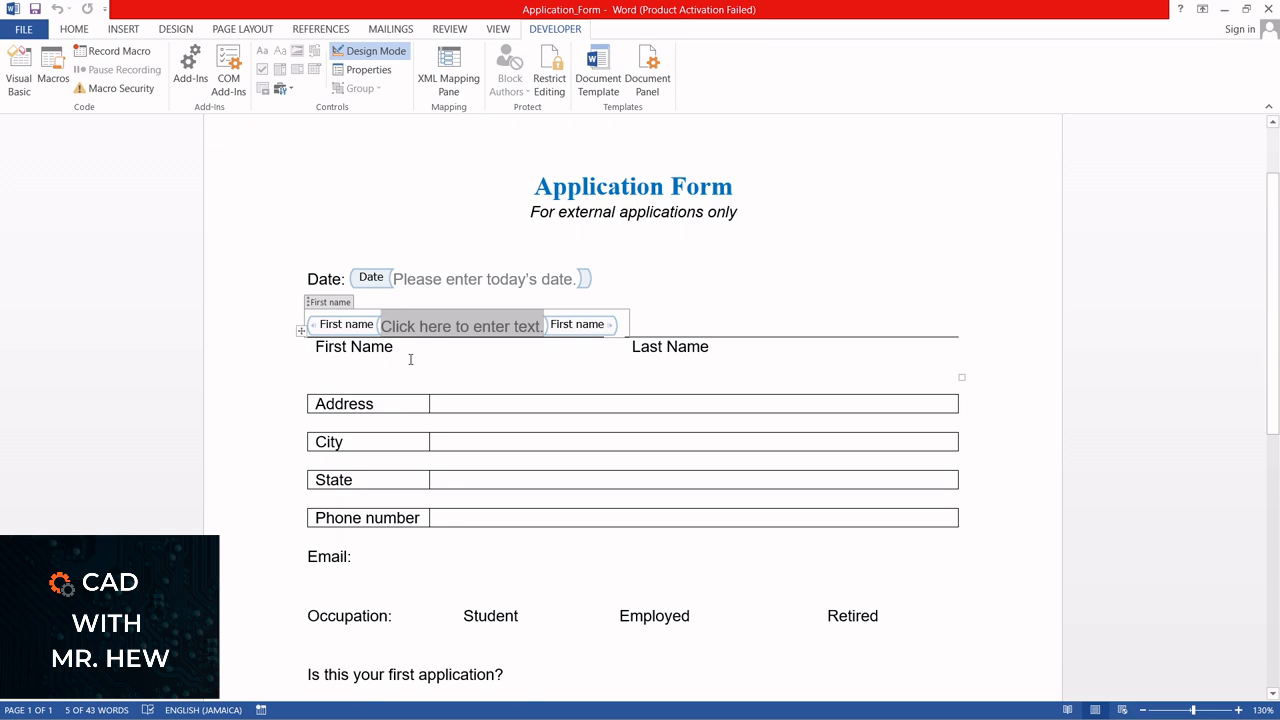
pyautogui.write('Please')
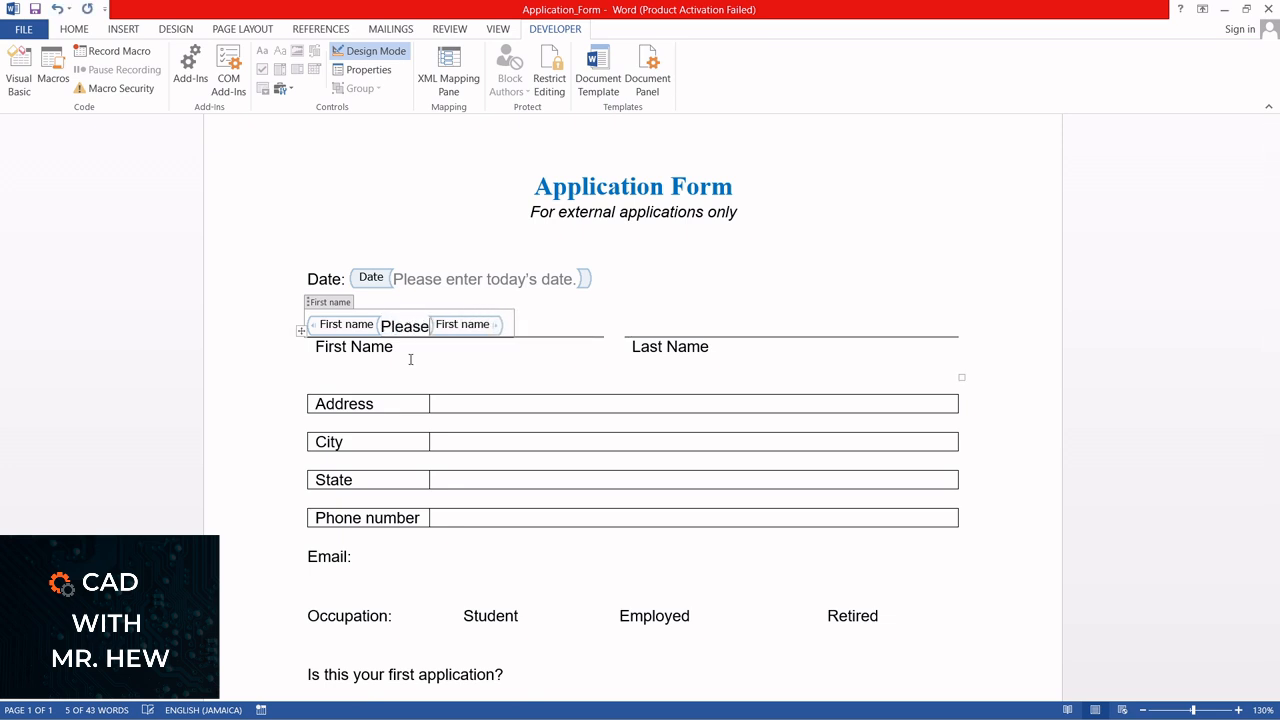
pyautogui.write(' typ')
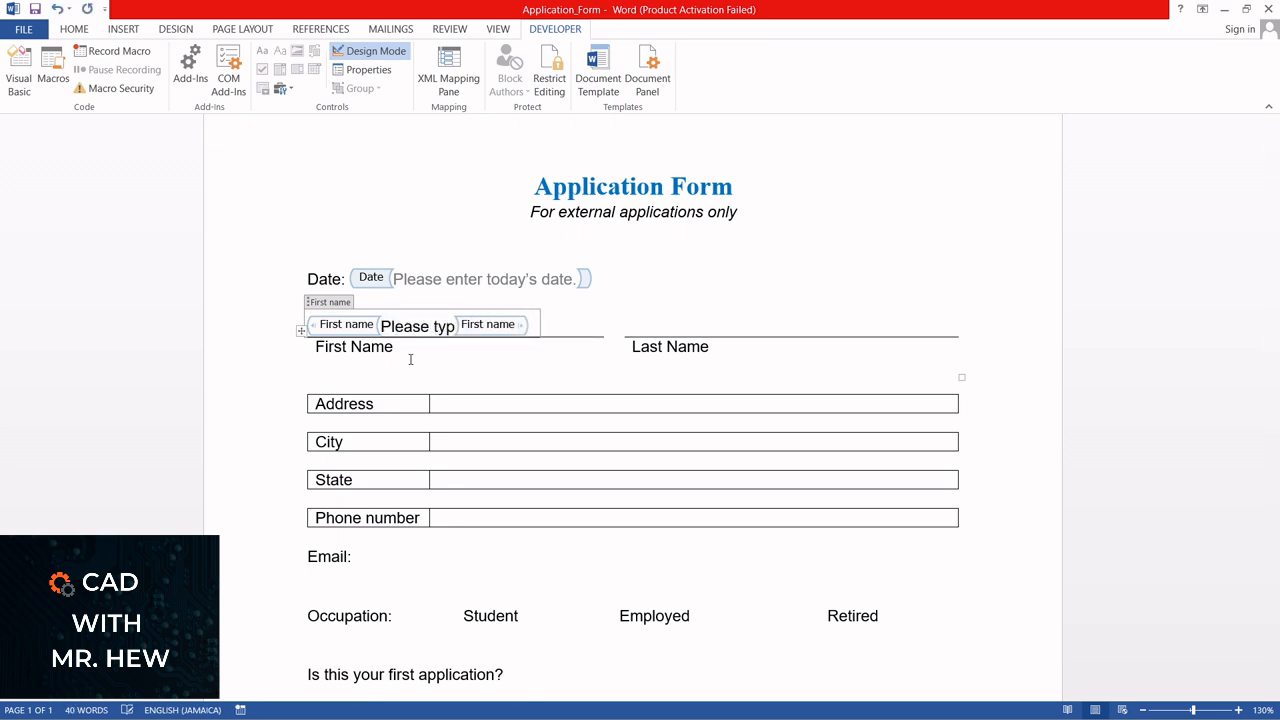
pyautogui.write('e your')
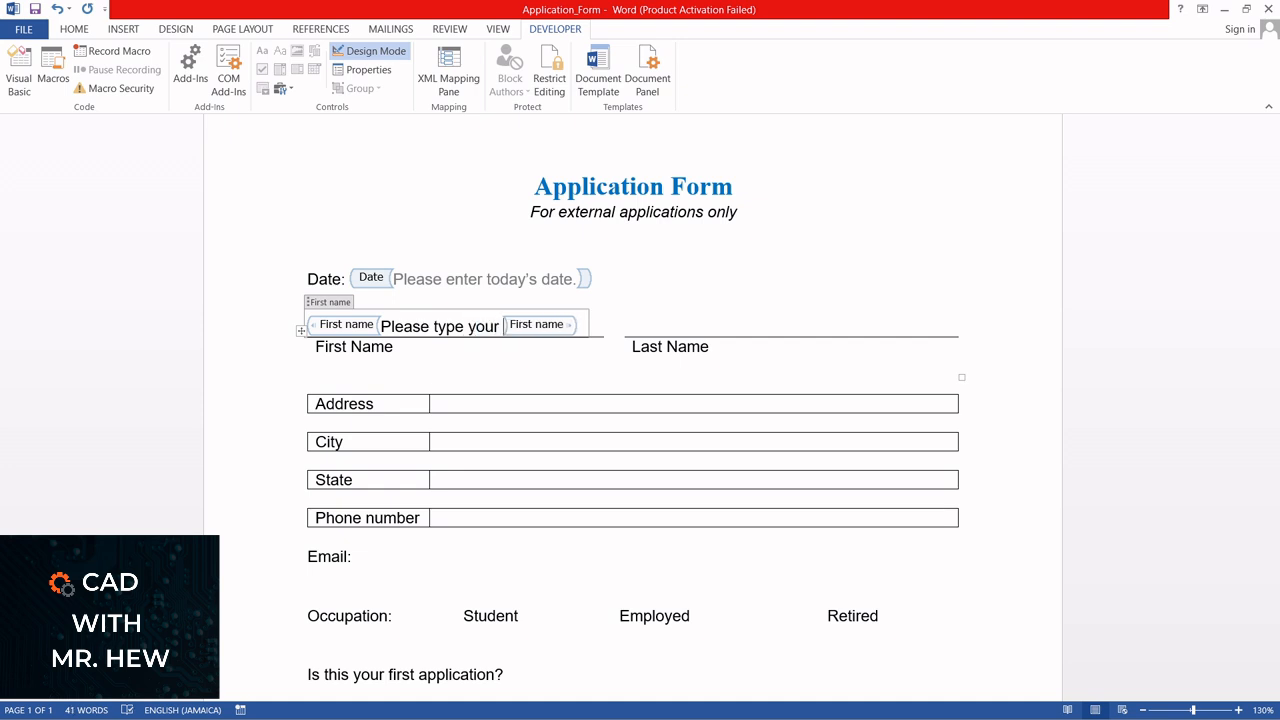
pyautogui.write(' fo=irst')
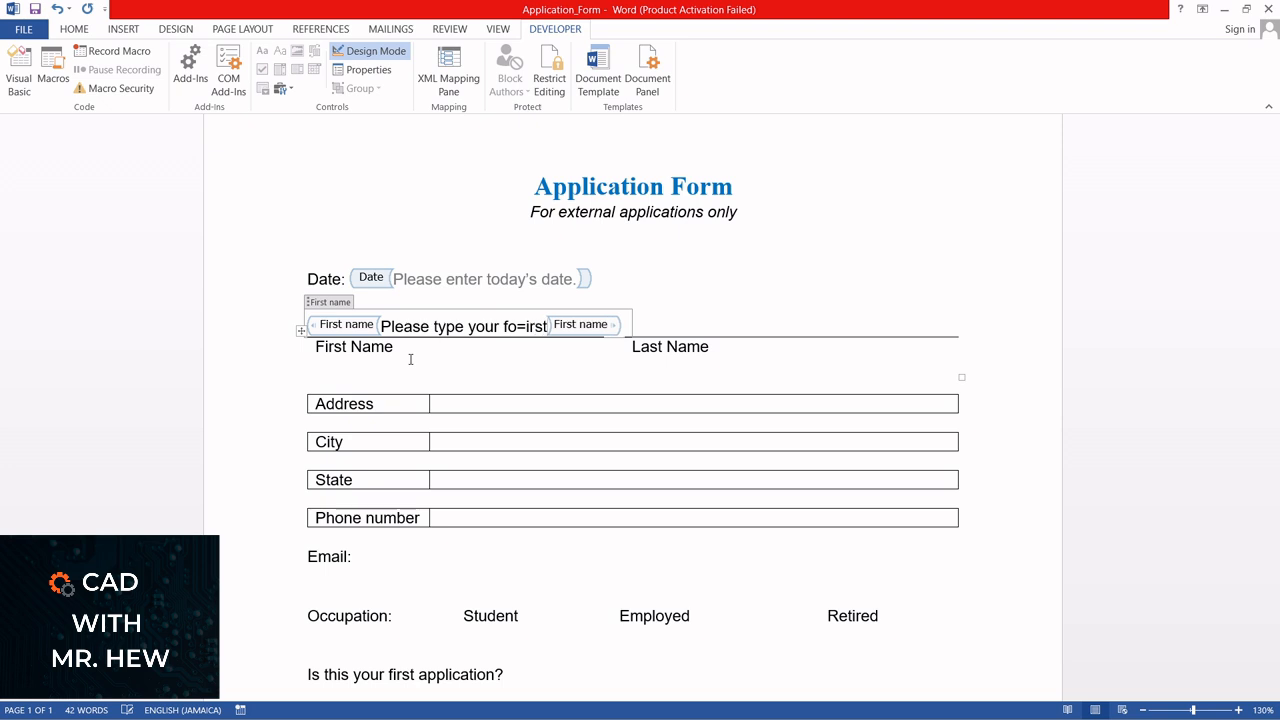
pyautogui.write(' name')
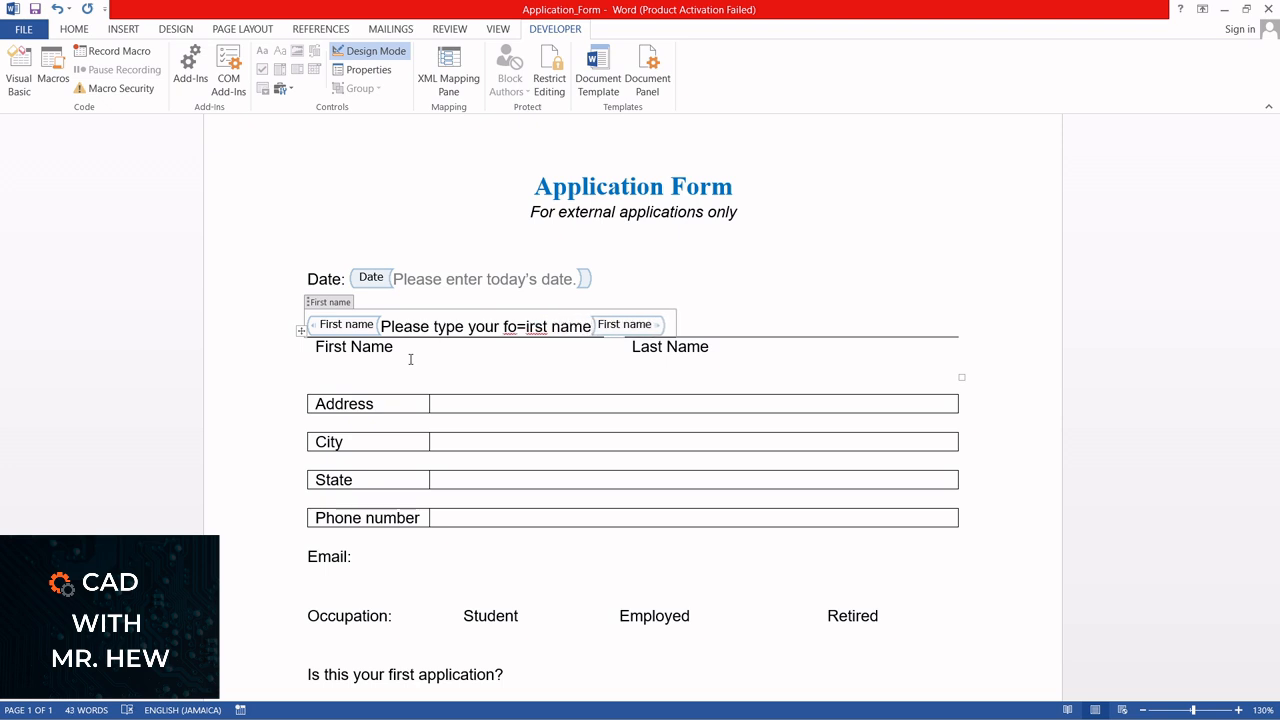
pyautogui.click(518, 327)
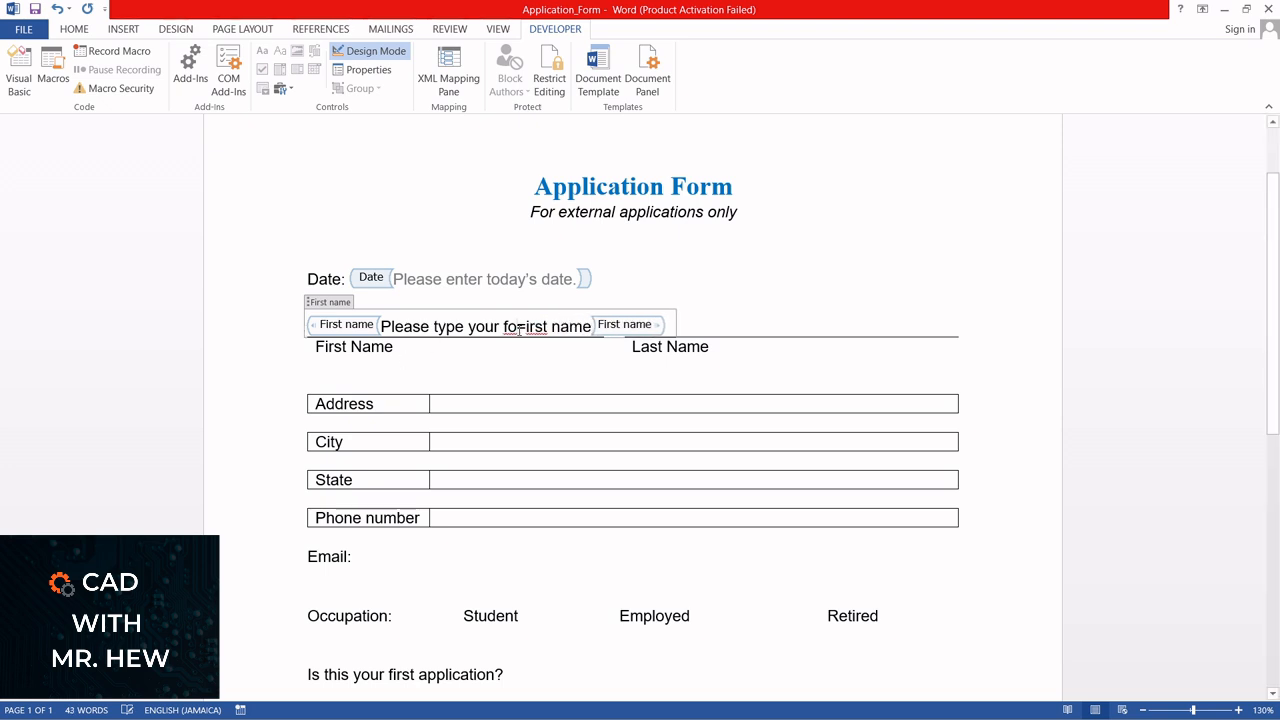
pyautogui.press('BackSpace')
pyautogui.press('Delete')
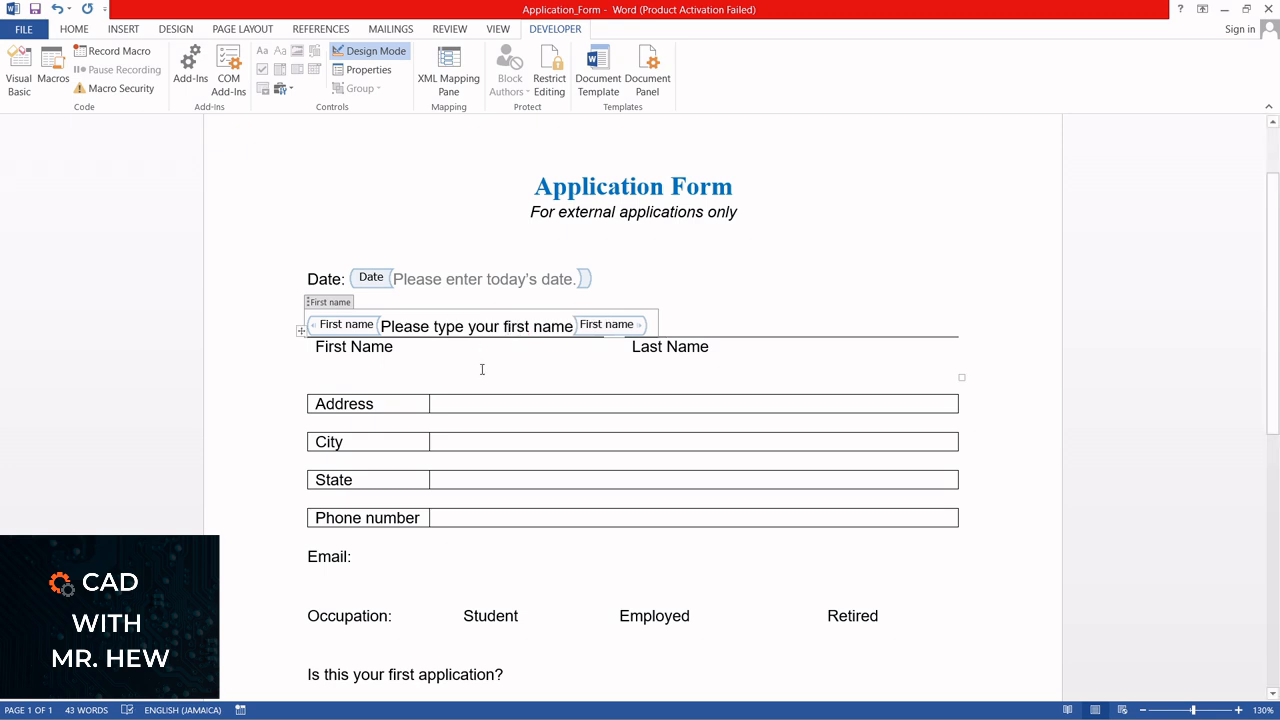
pyautogui.click(372, 53)
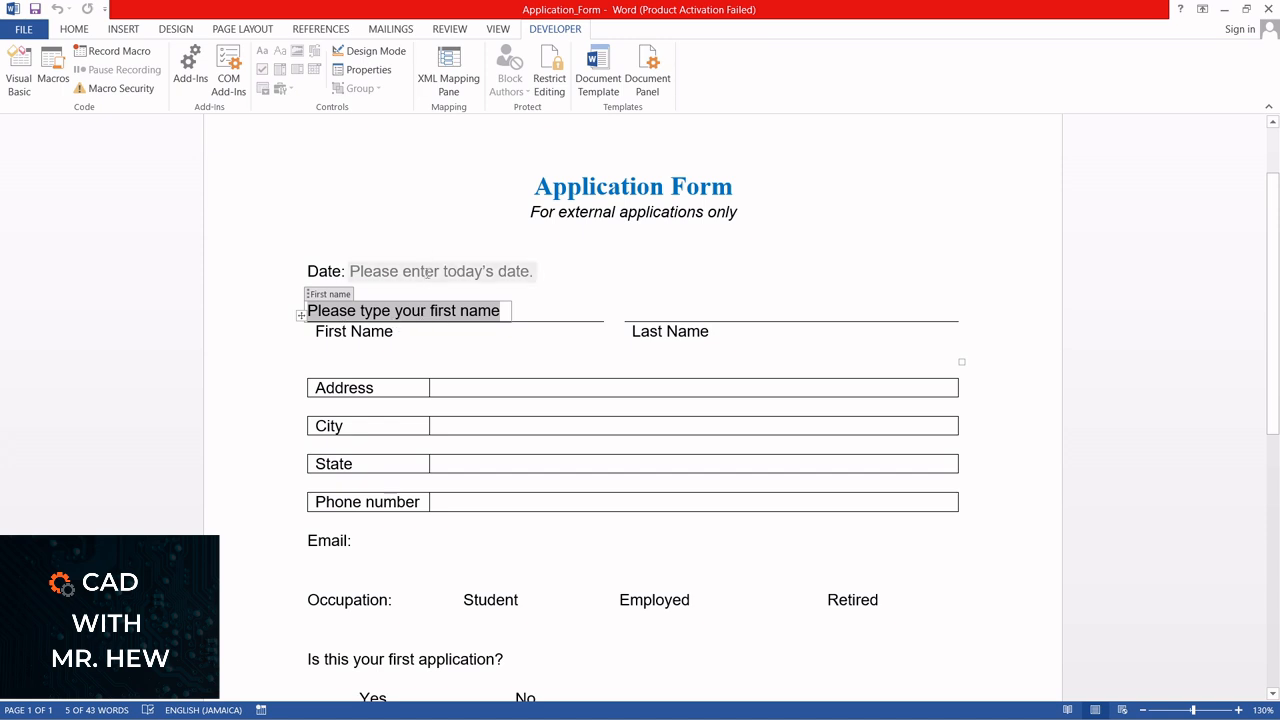
# Color the First name control's placeholder text Gray-50%, Accent 3
pyautogui.click(70, 31)
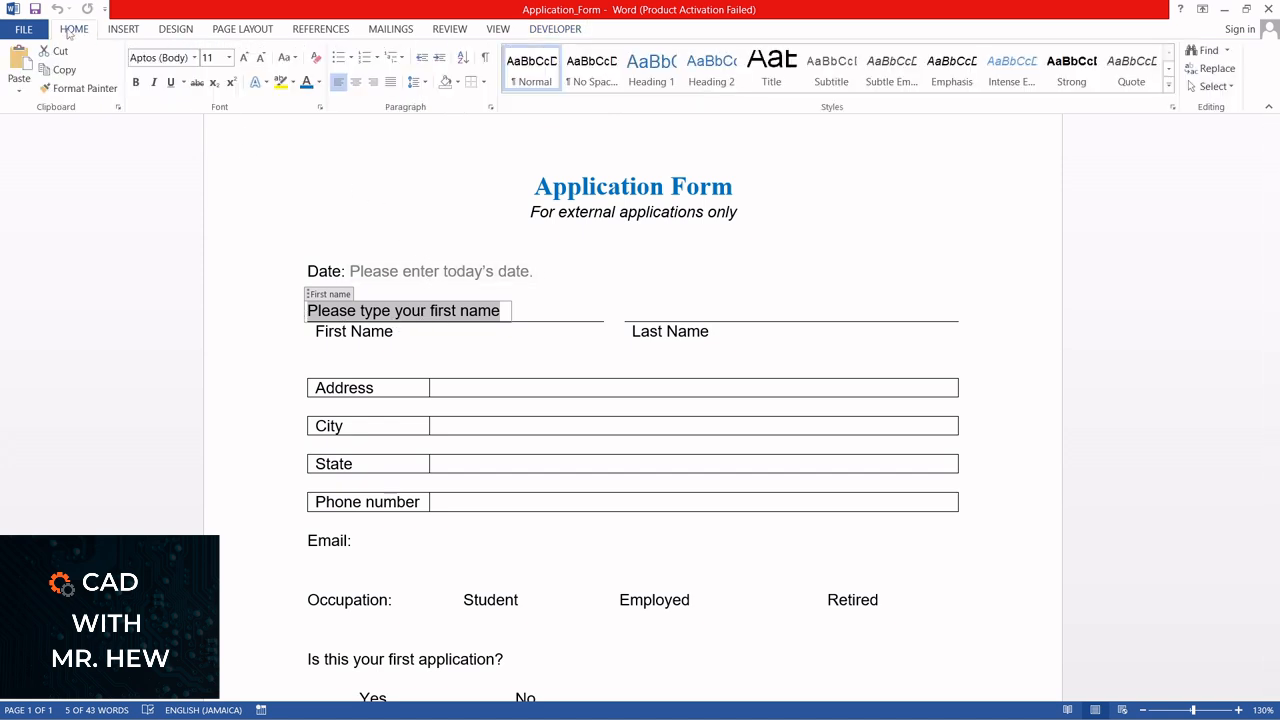
pyautogui.click(318, 84)
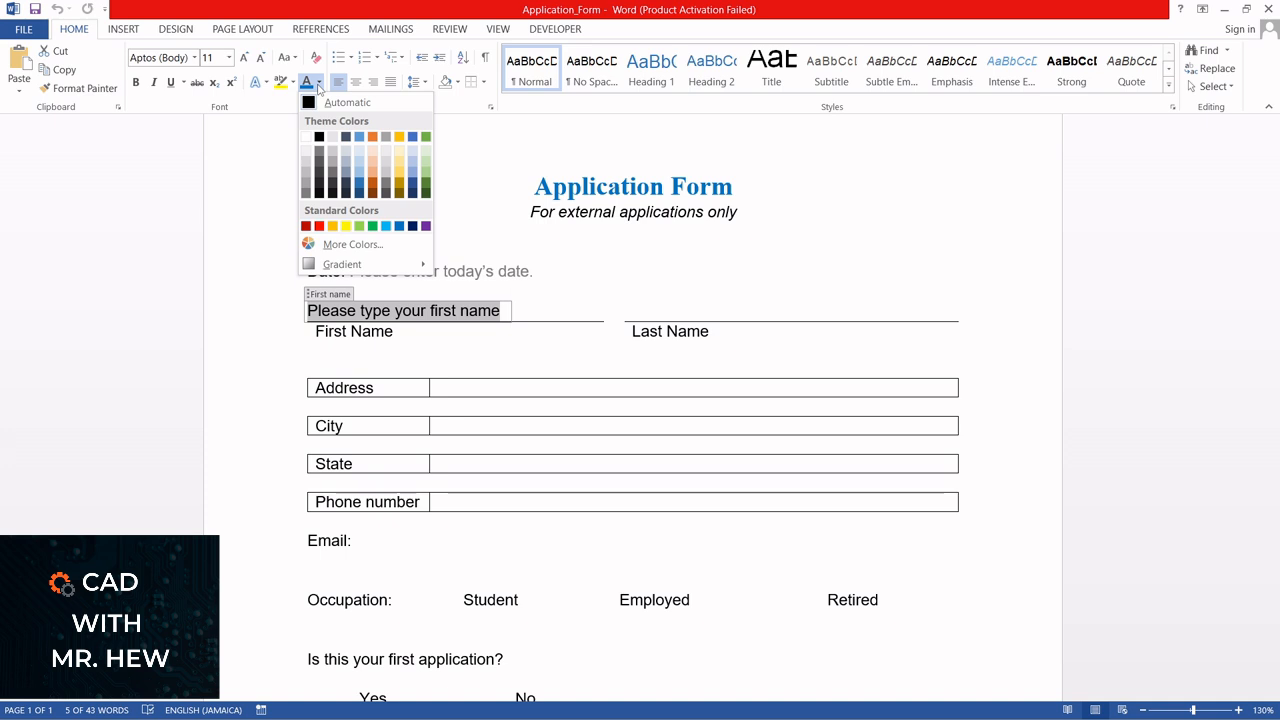
pyautogui.click(388, 138)
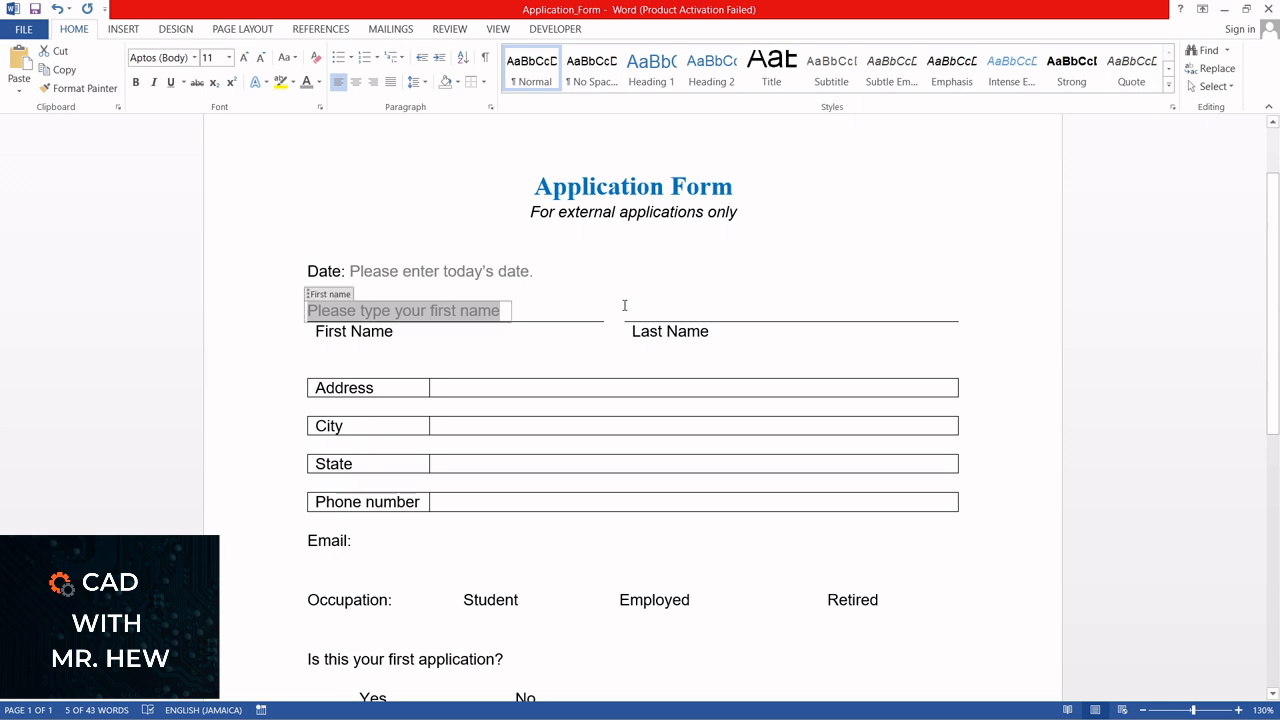
pyautogui.click(533, 306)
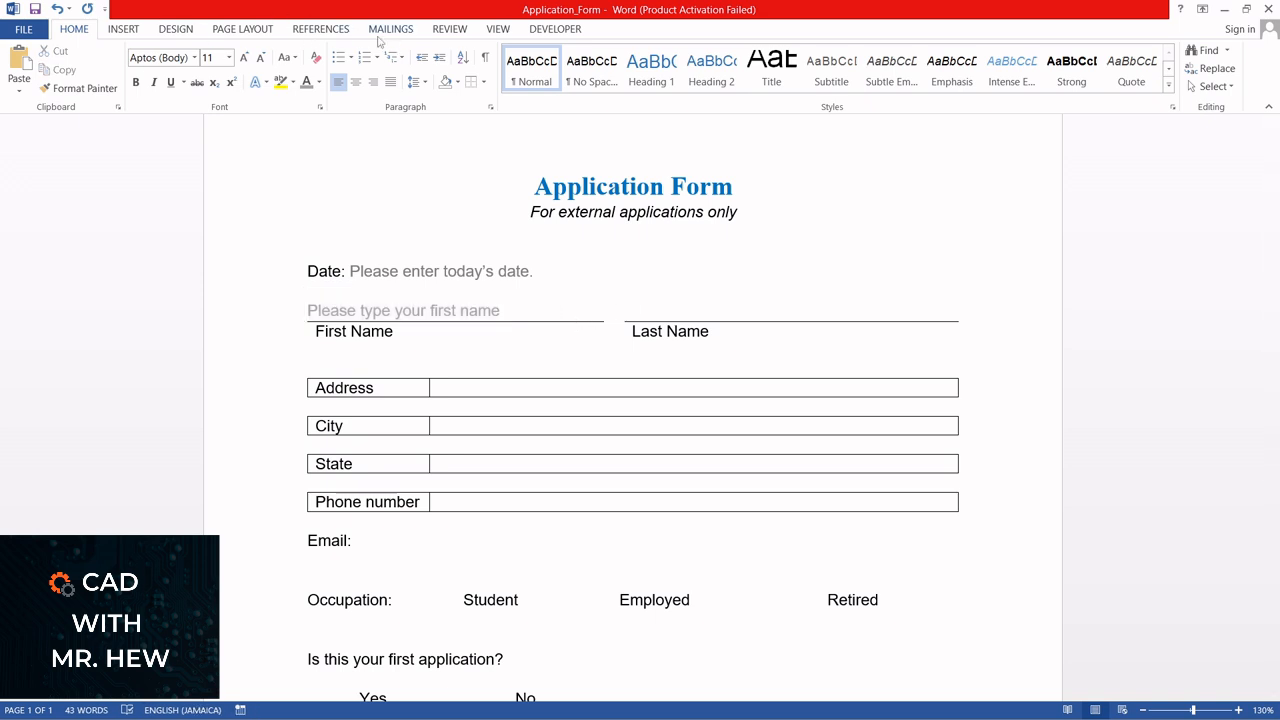
# Insert a legacy text form field on the line above Last Name
pyautogui.click(555, 29)
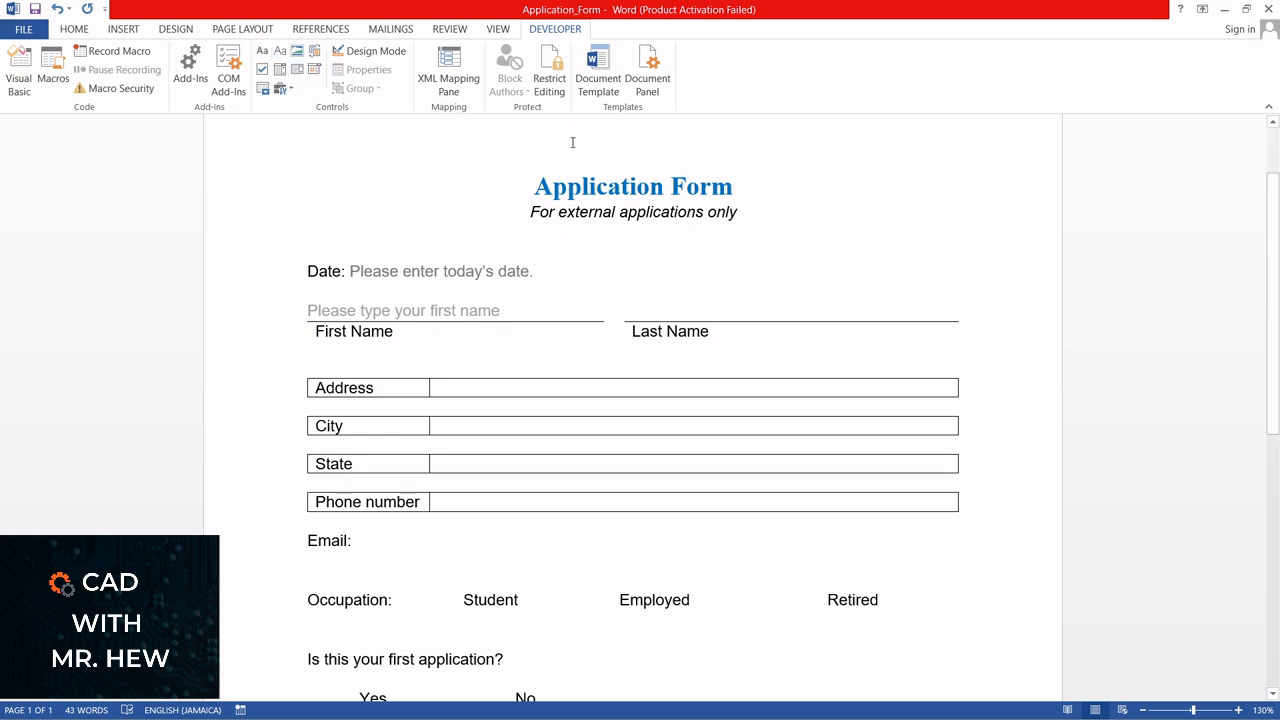
pyautogui.click(283, 89)
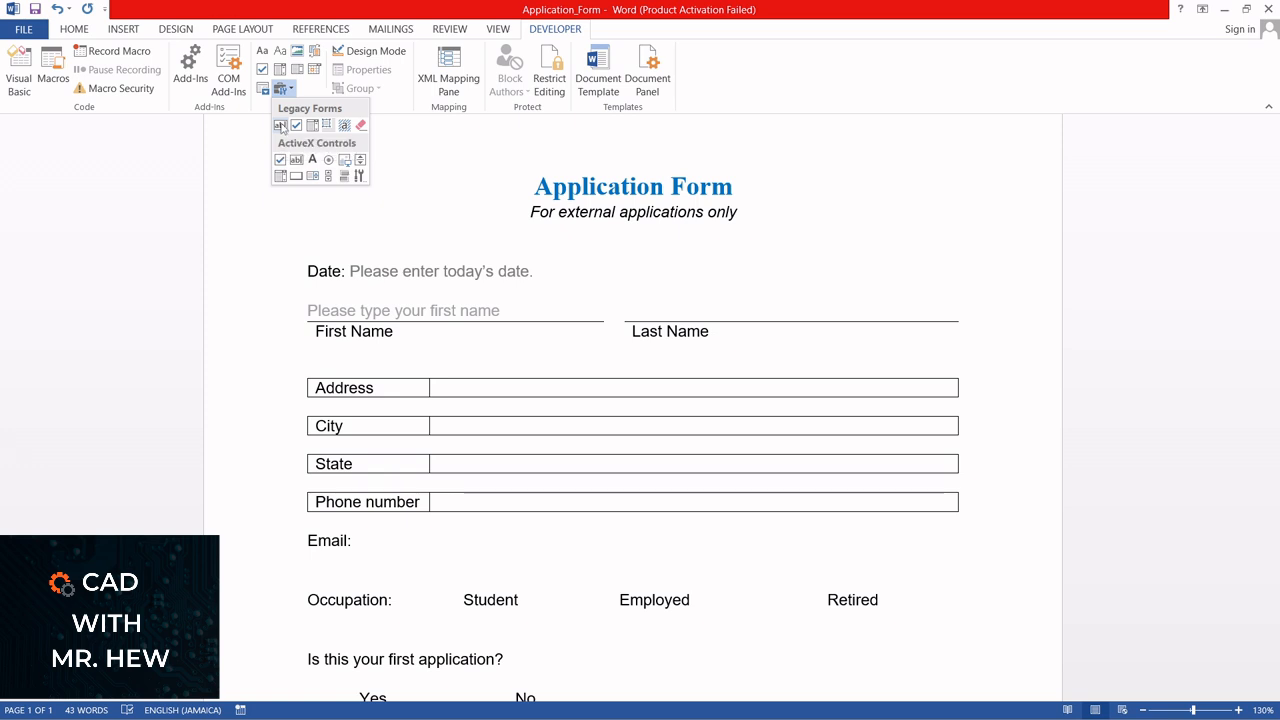
pyautogui.click(282, 127)
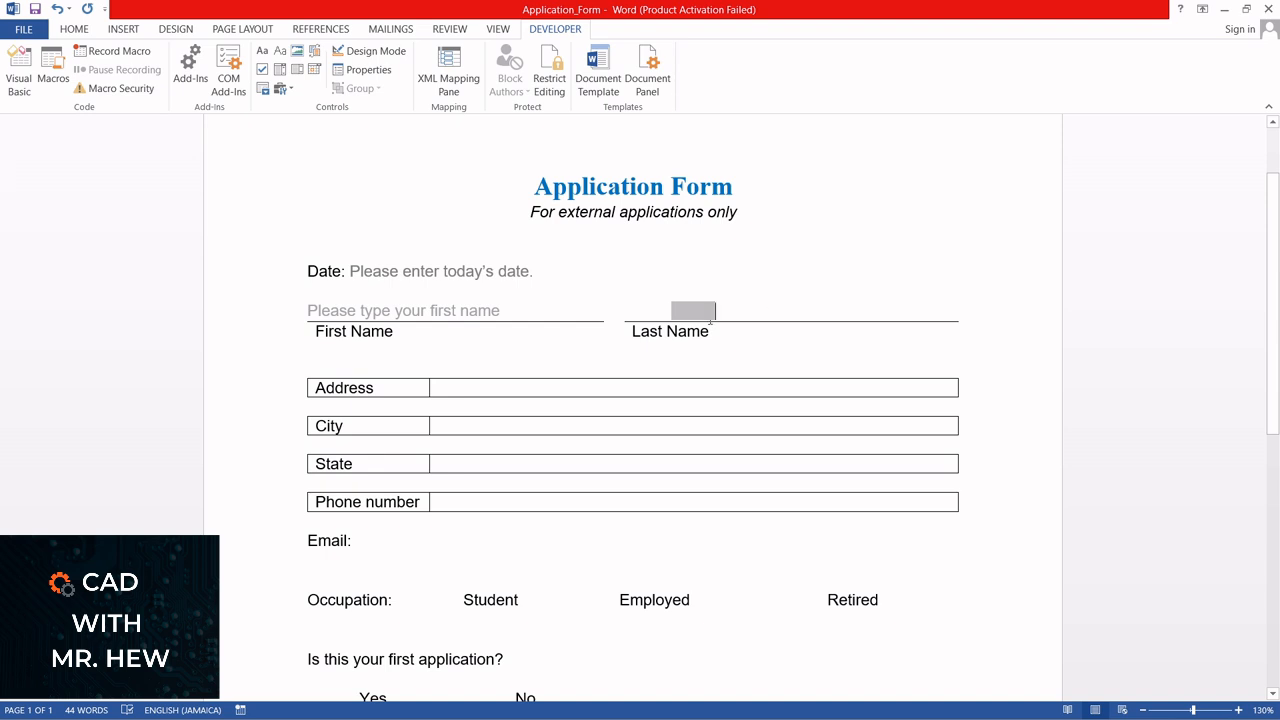
# Open the Last Name form field's properties and set its maximum length to 14
pyautogui.click(378, 72)
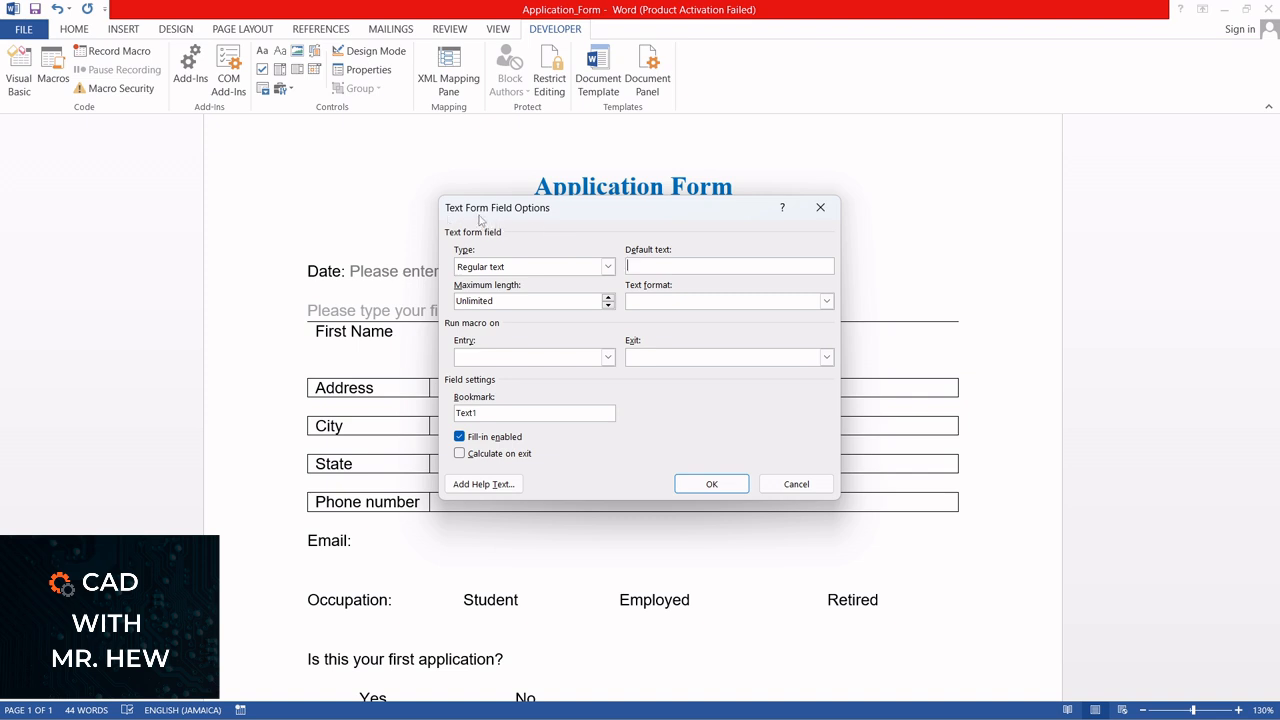
pyautogui.click(608, 298)
pyautogui.click(608, 297)
pyautogui.click(608, 297)
pyautogui.click(459, 455)
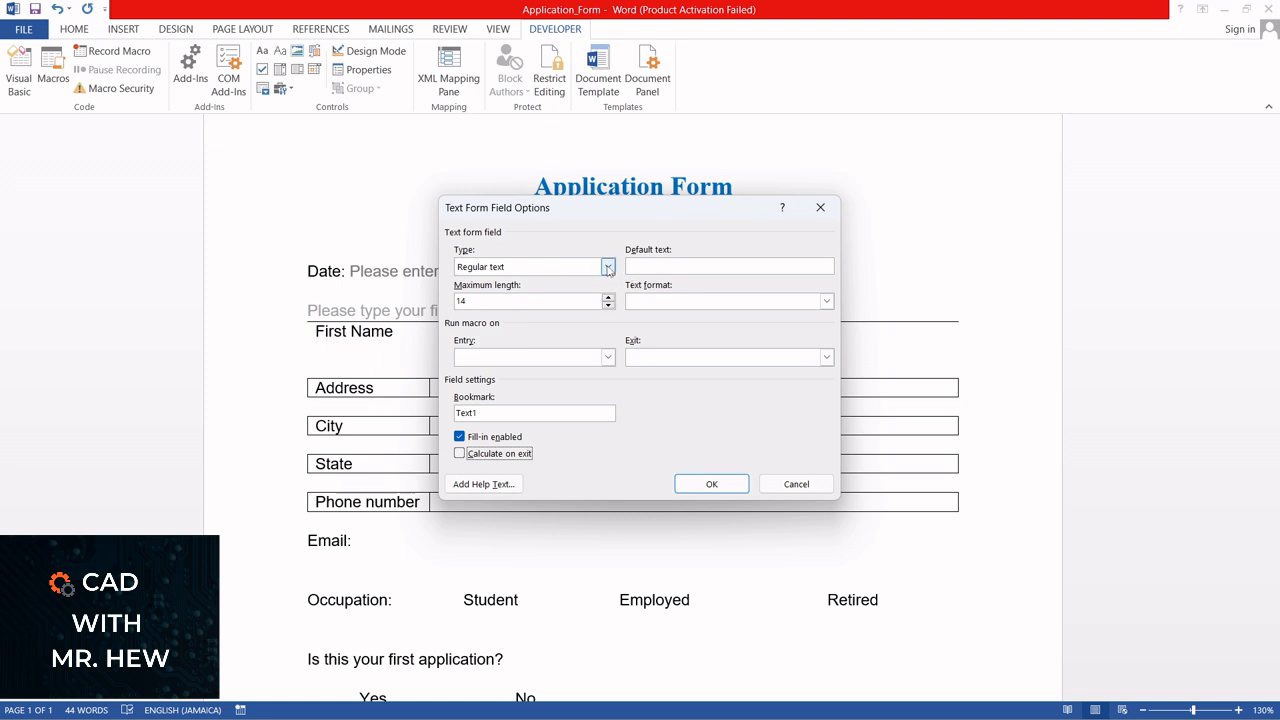
# Choose Regular text as the Last Name field's type and First capital as its text format
pyautogui.click(607, 267)
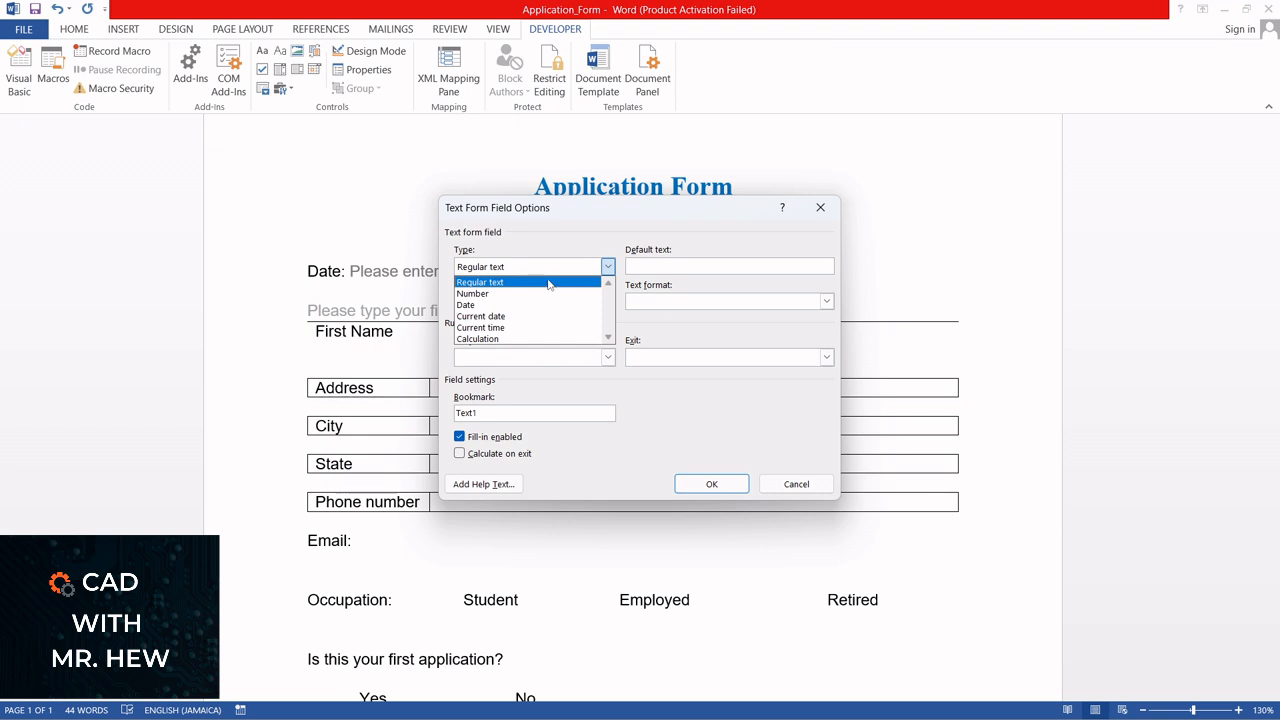
pyautogui.click(548, 283)
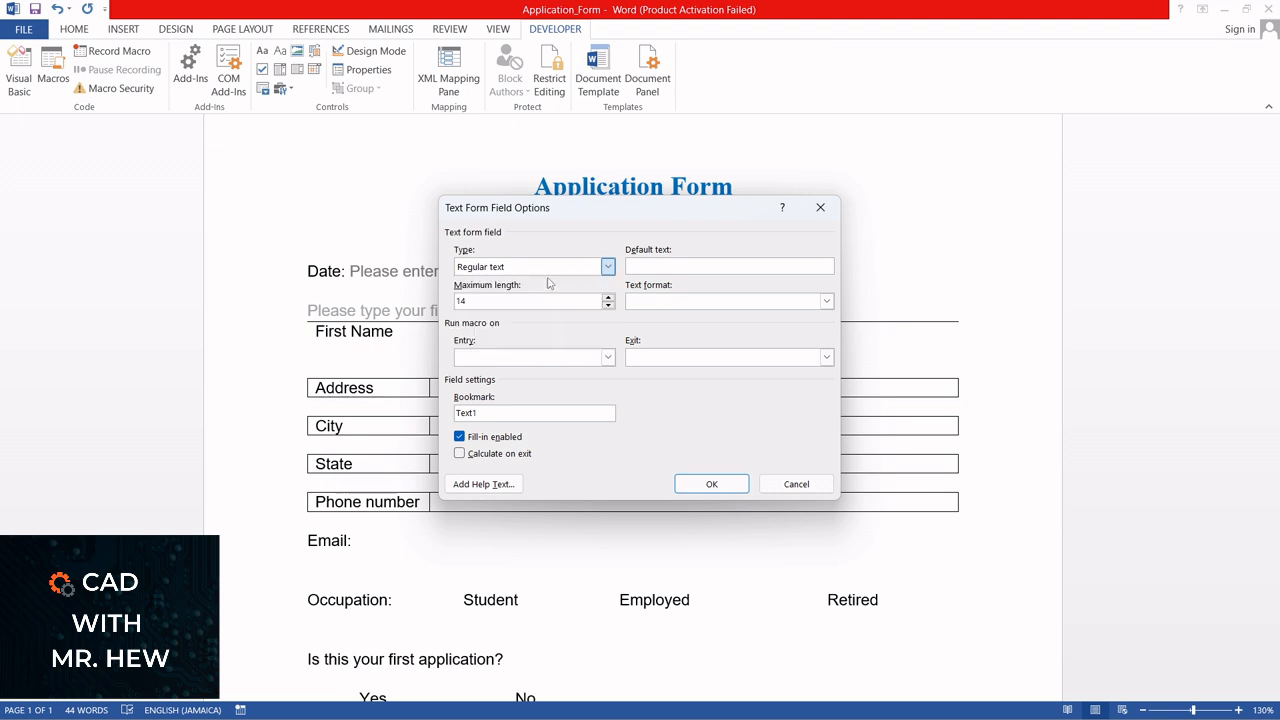
pyautogui.click(657, 263)
pyautogui.click(826, 301)
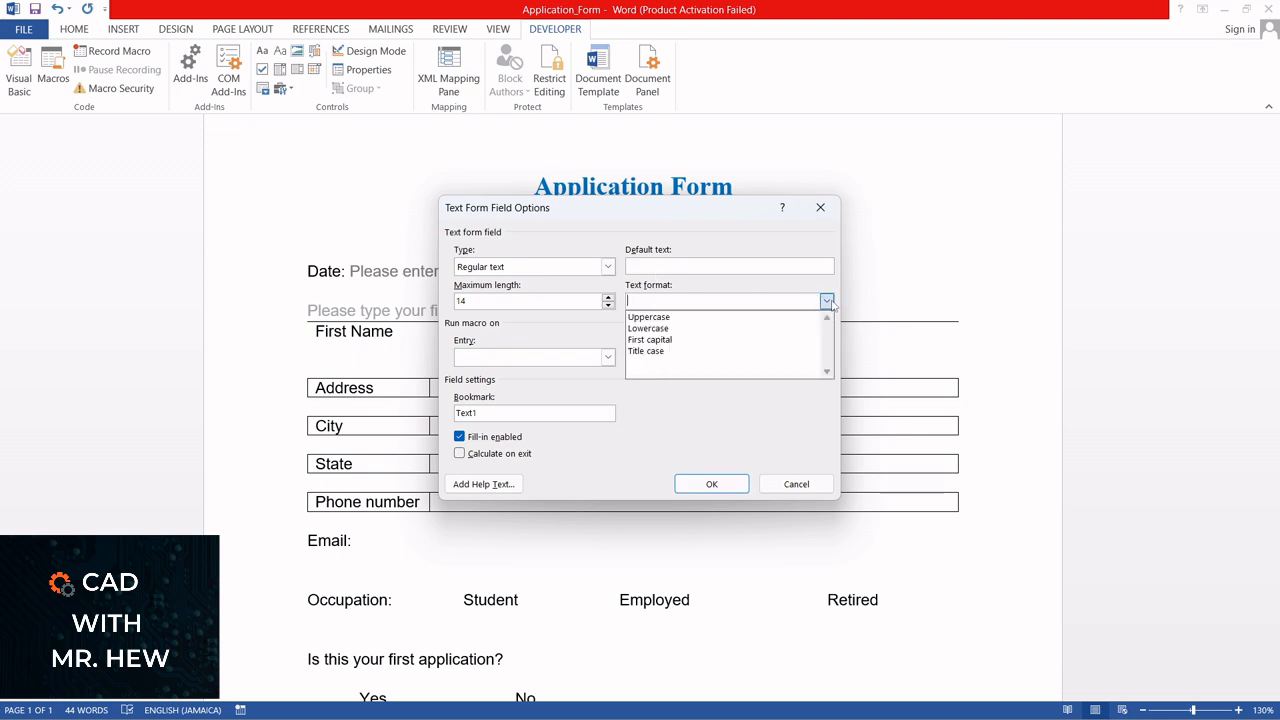
pyautogui.click(666, 342)
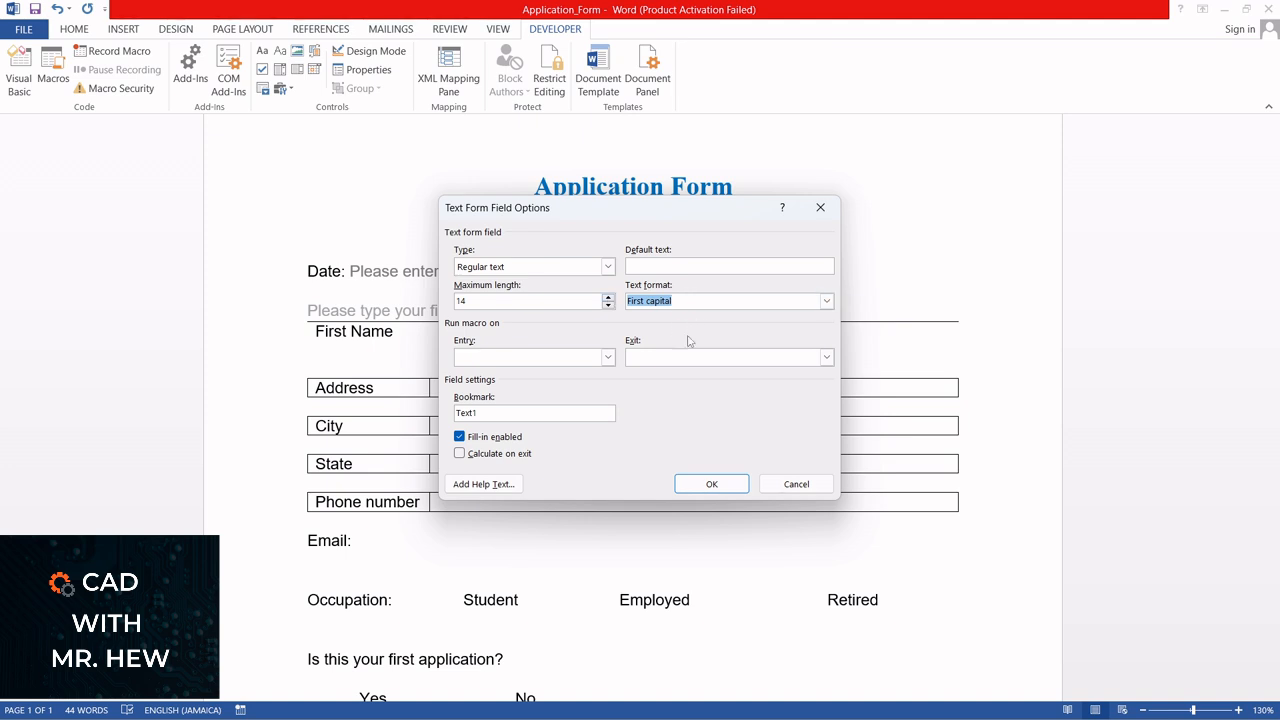
# Enter "Please type your last name" as the Last Name field's default text and try to apply the options
pyautogui.click(660, 268)
pyautogui.write('P')
pyautogui.write('lease en')
pyautogui.write('pe your last name')
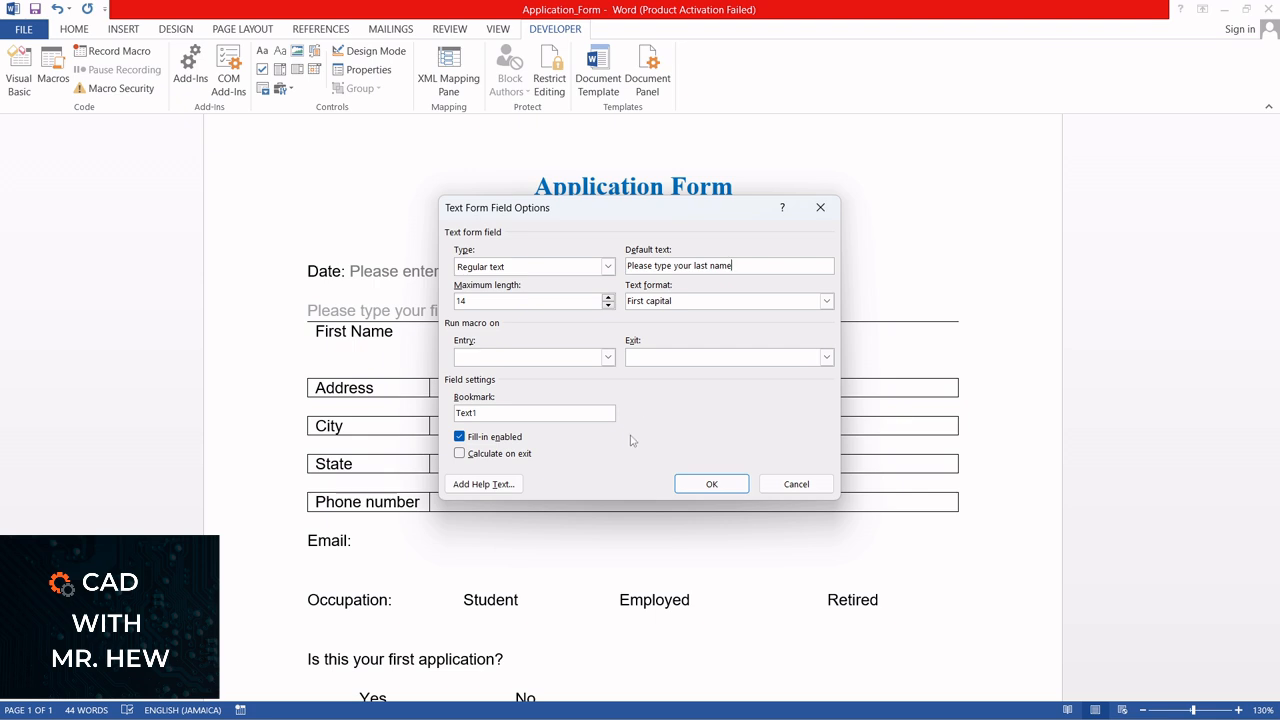
pyautogui.click(710, 485)
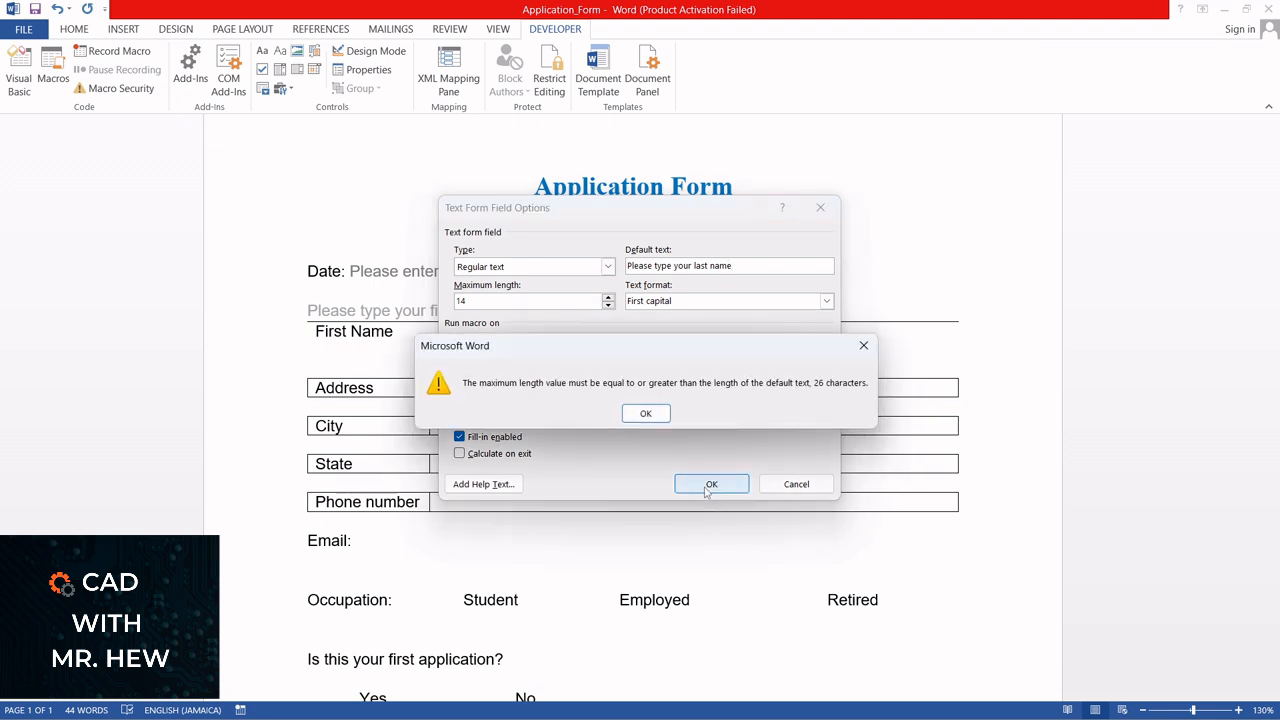
pyautogui.click(646, 414)
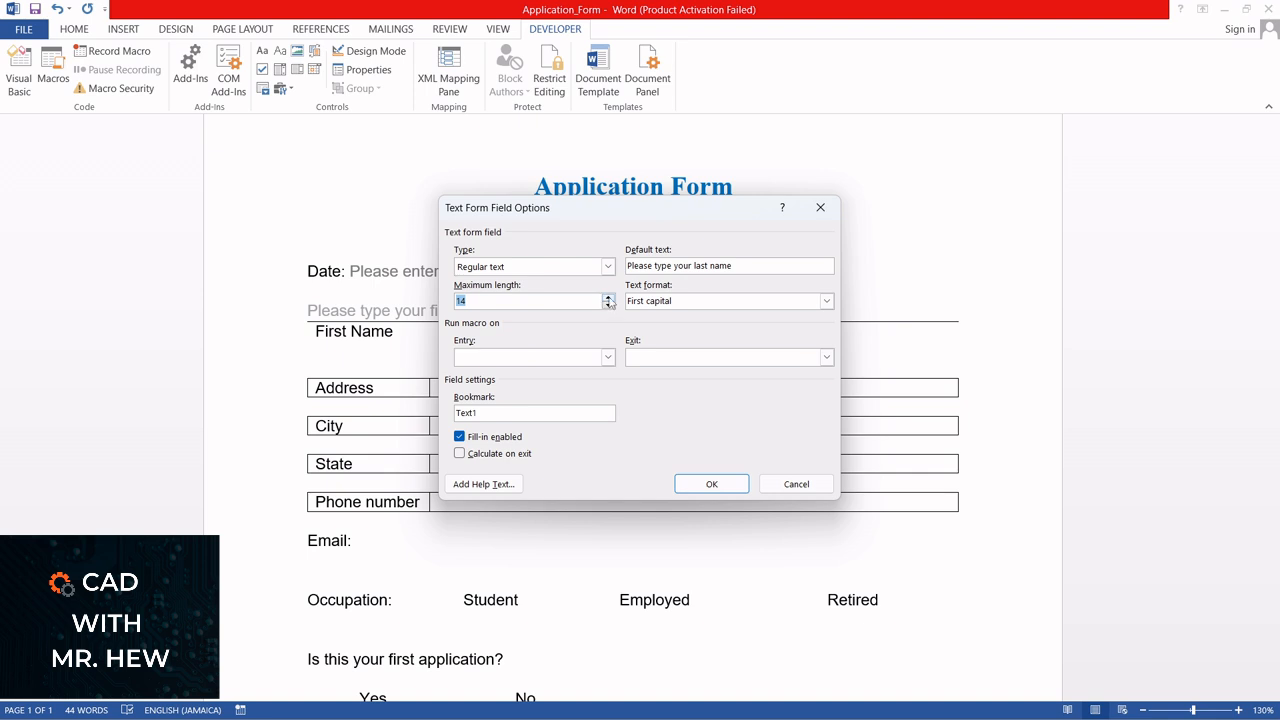
# Set the Last Name field's maximum length to 26 and apply the options
pyautogui.click(608, 298)
pyautogui.write('20')
pyautogui.click(721, 484)
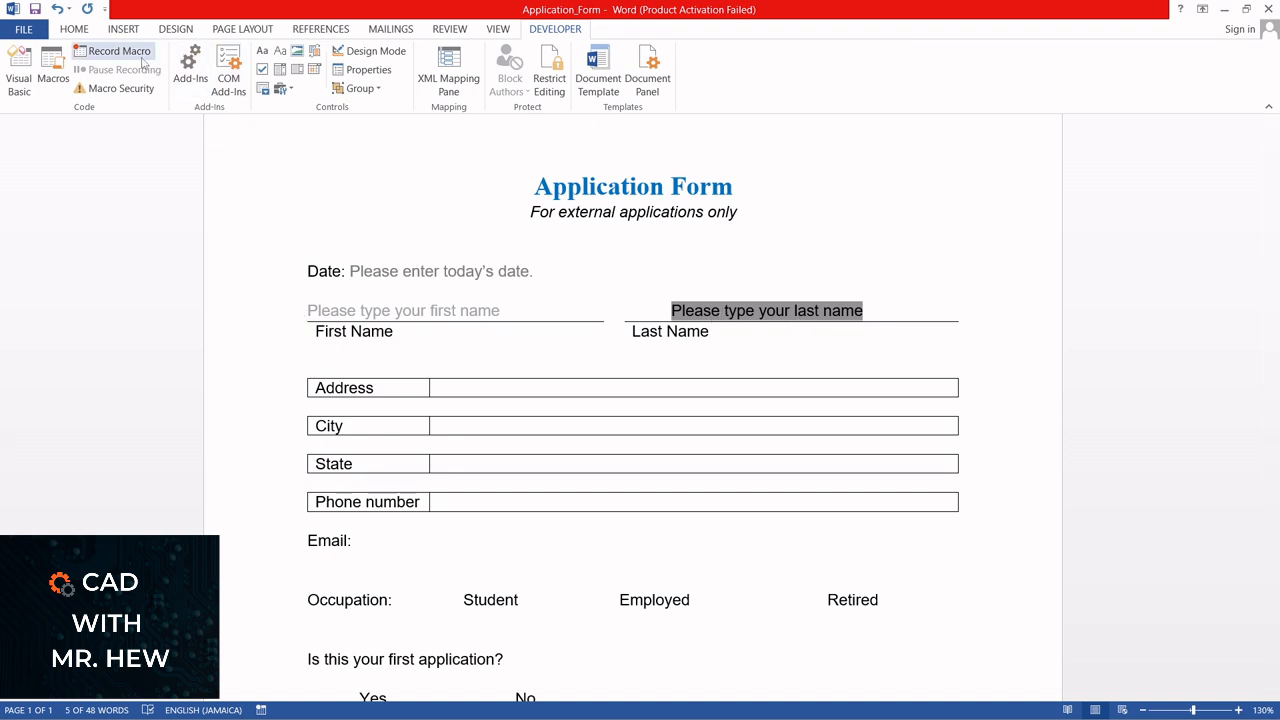
# Apply the same gray font color to the Last Name field's default text
pyautogui.click(74, 29)
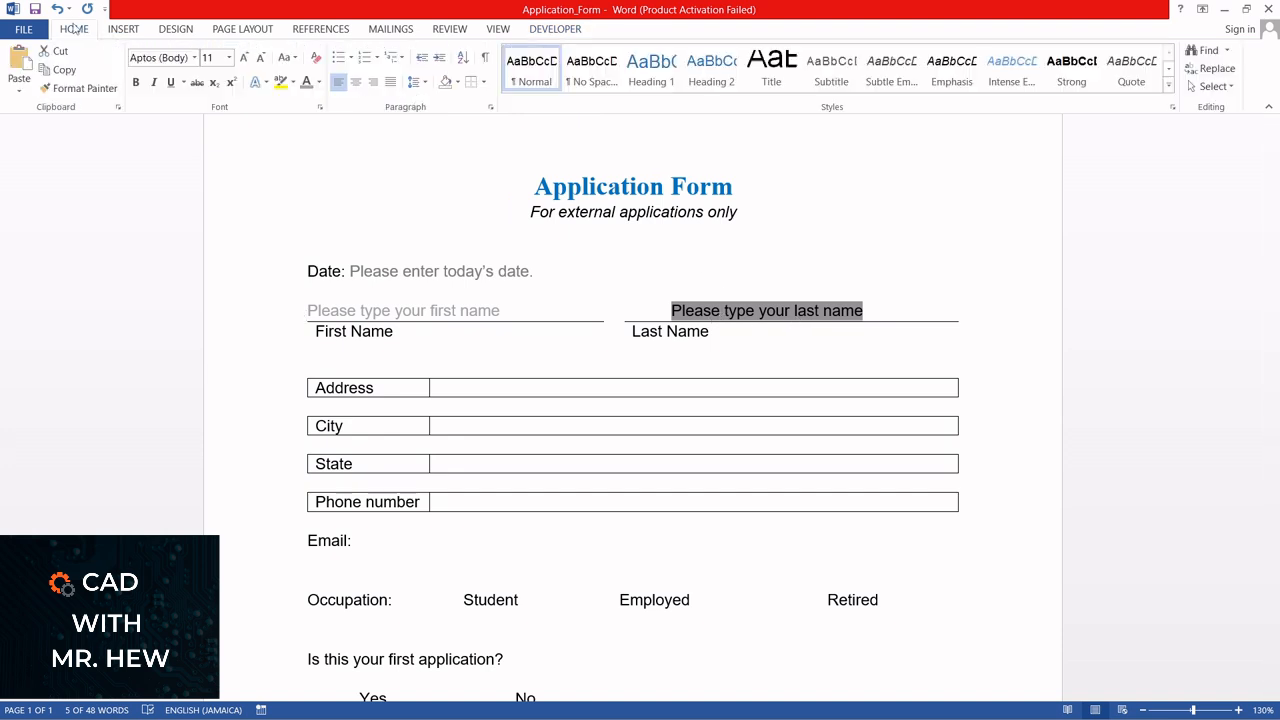
pyautogui.click(306, 82)
pyautogui.click(762, 253)
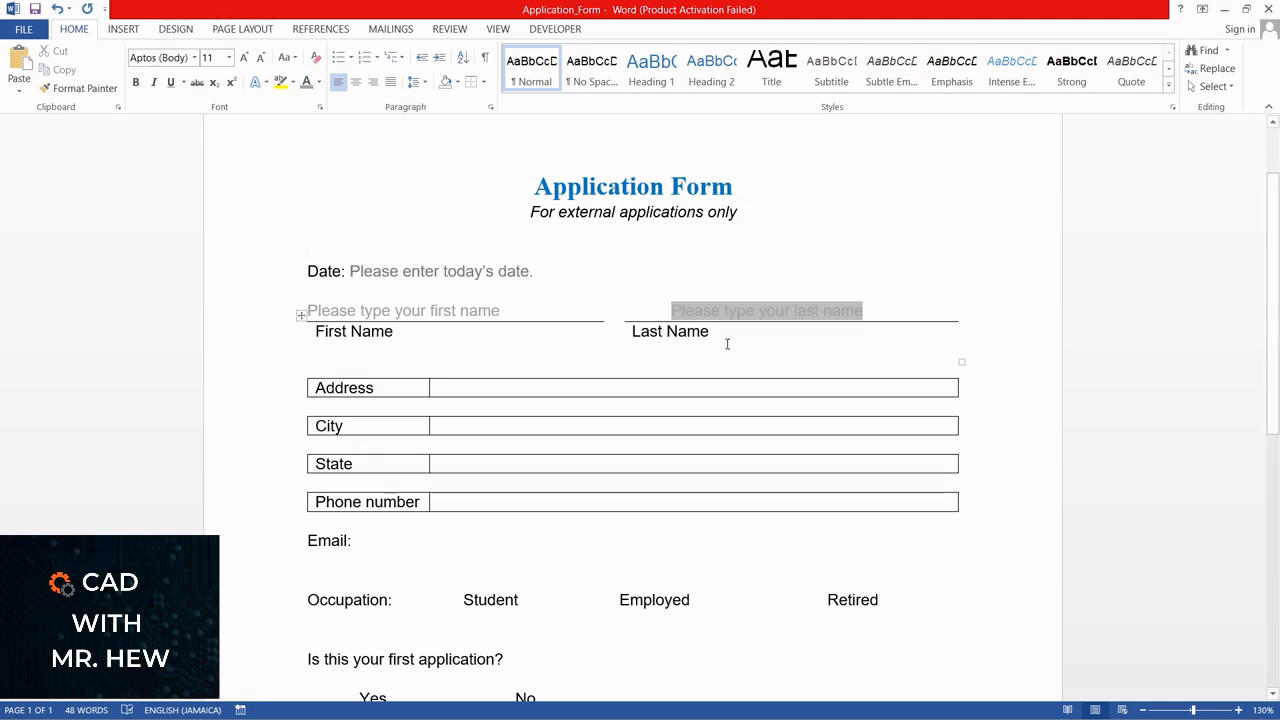
# Reopen the Last Name field's properties, review its options, and close them without changes
pyautogui.click(767, 311)
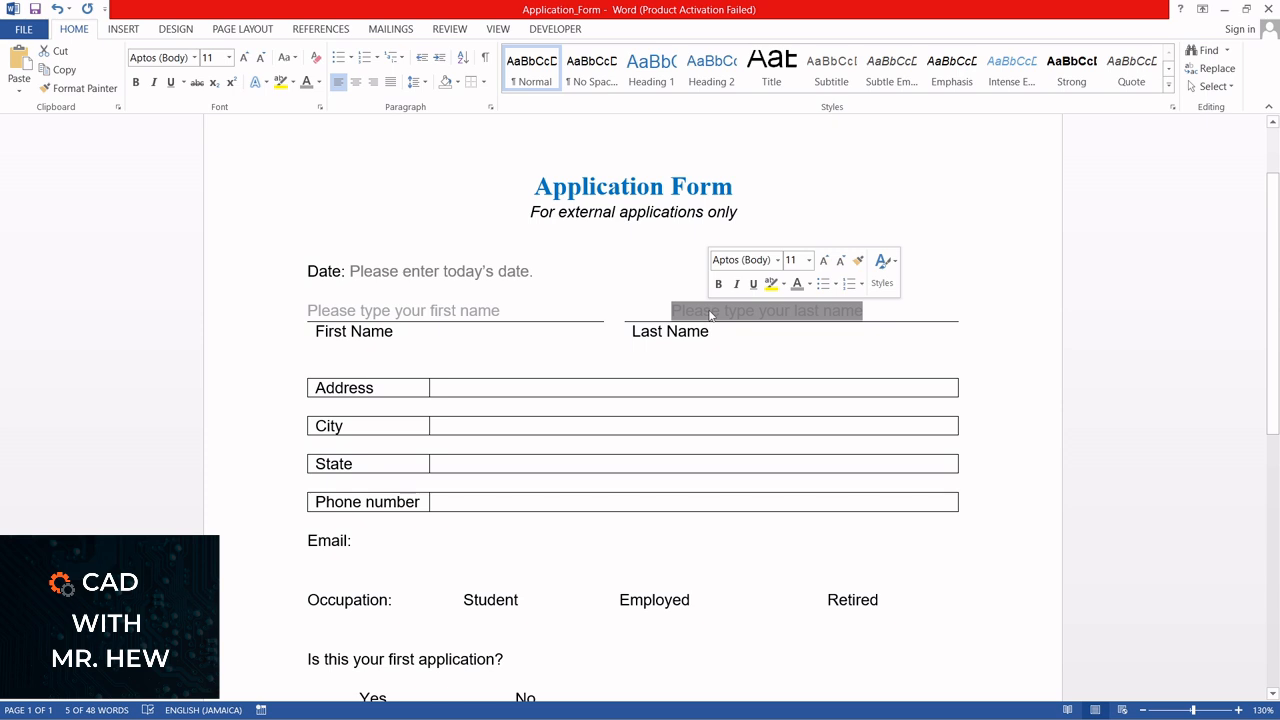
pyautogui.click(556, 30)
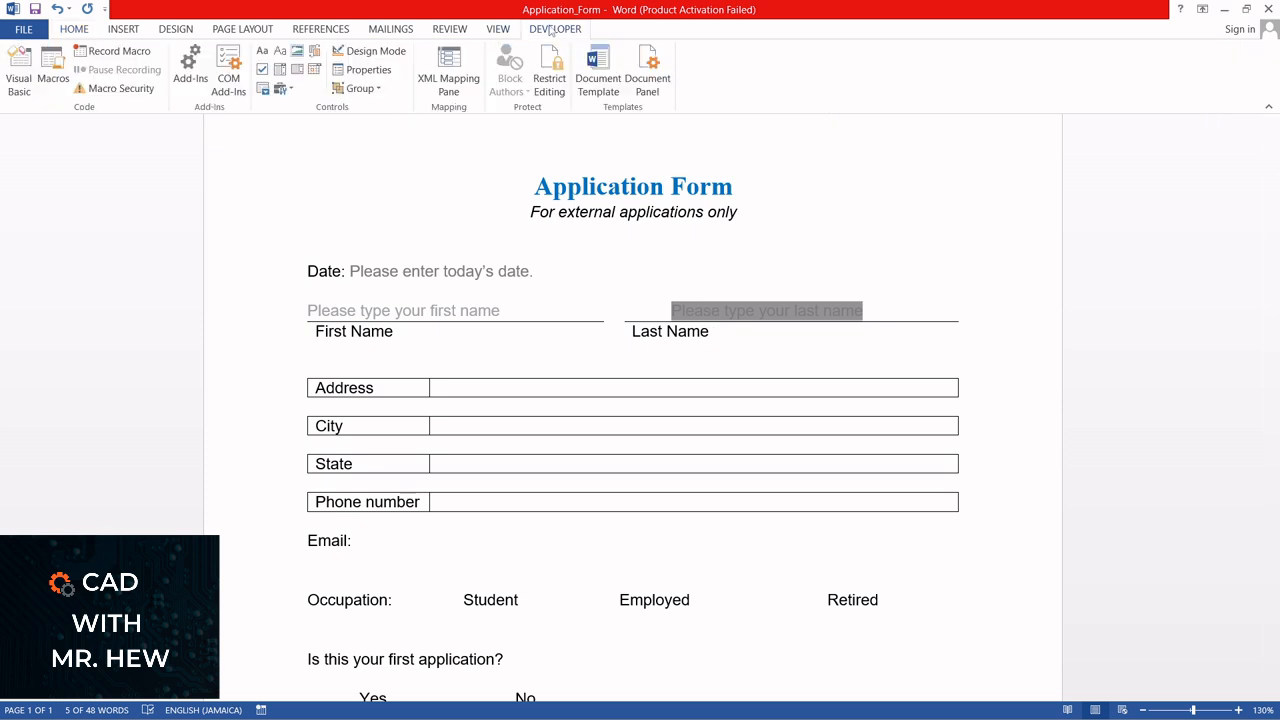
pyautogui.click(369, 70)
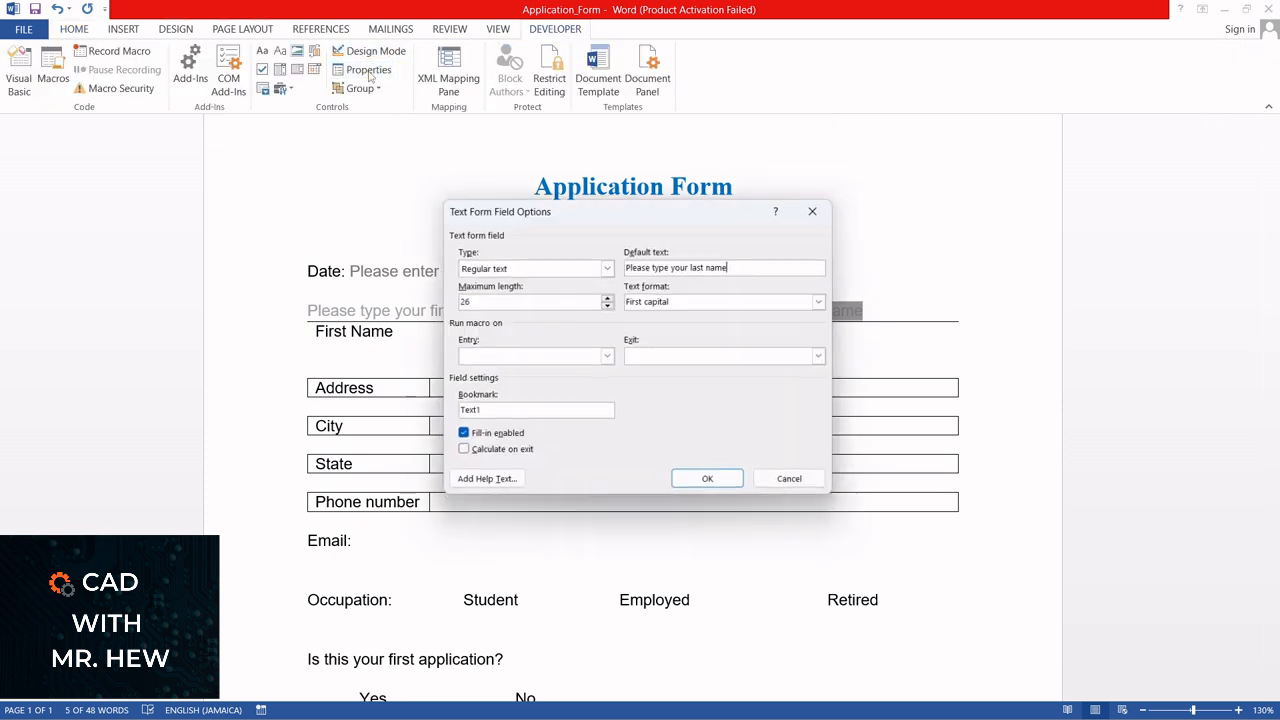
pyautogui.click(820, 207)
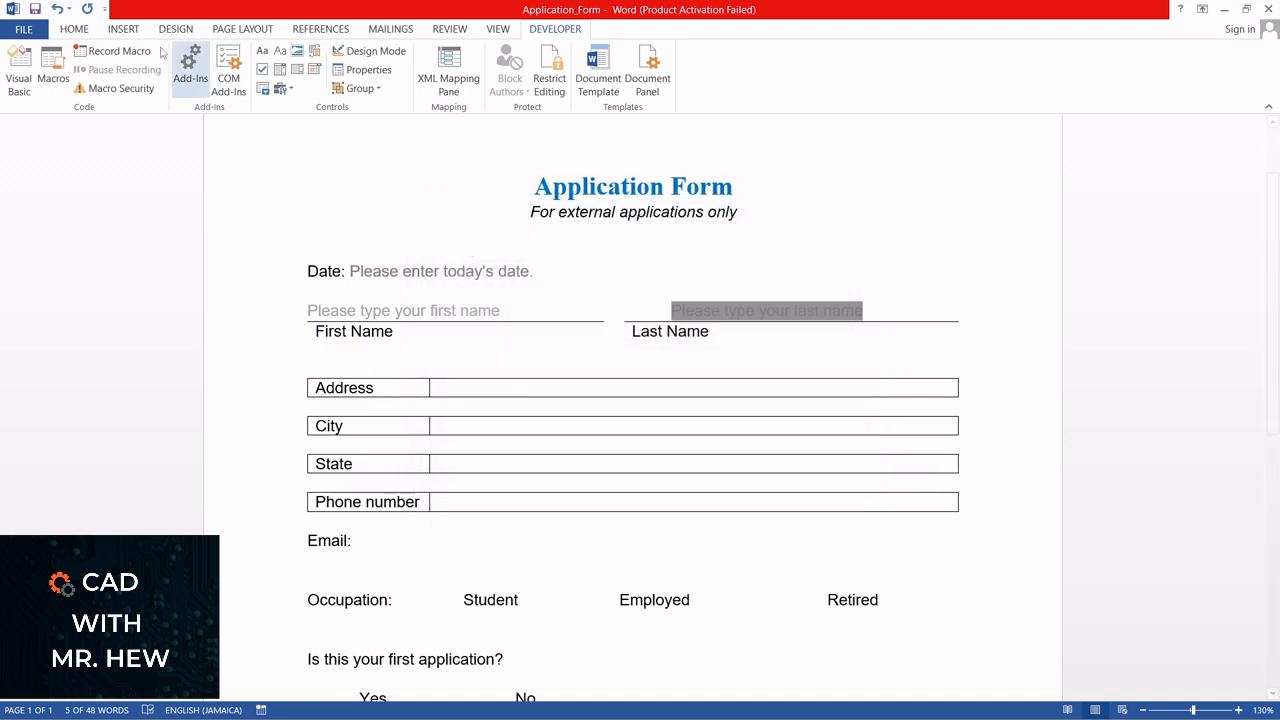
# Try to clear the Last Name field's gray background by applying white shading to it
pyautogui.click(84, 30)
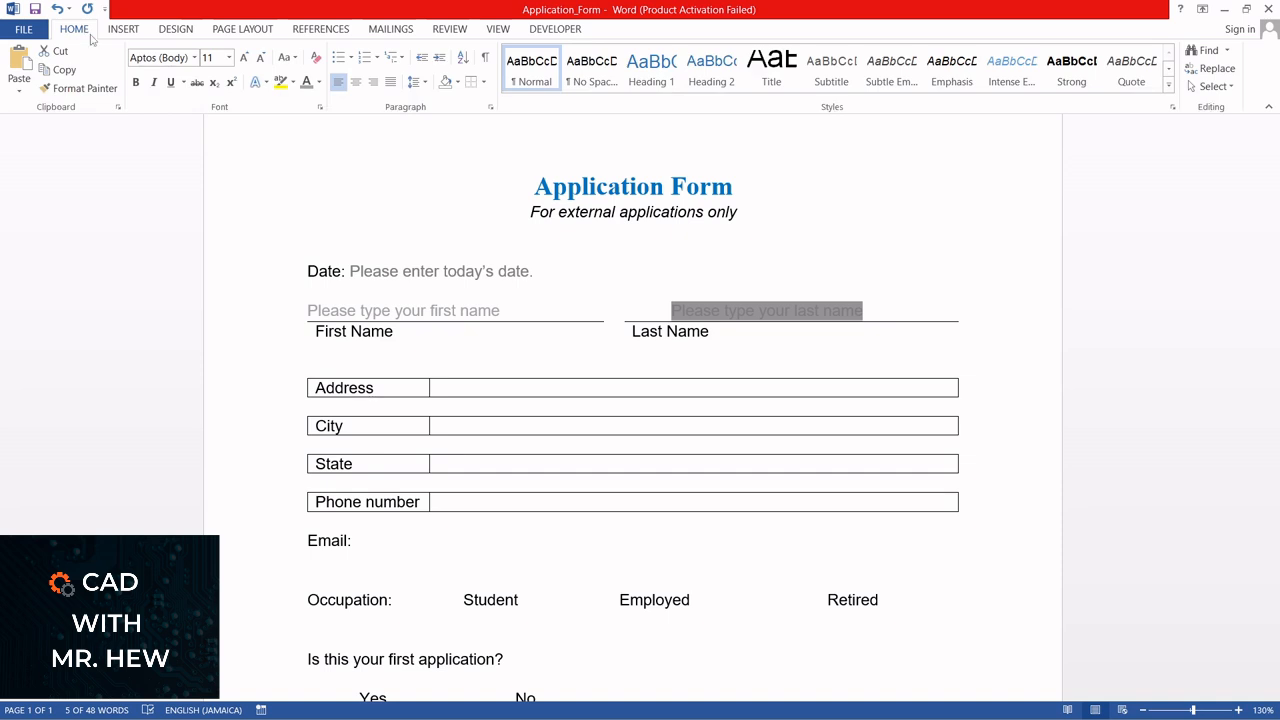
pyautogui.click(459, 83)
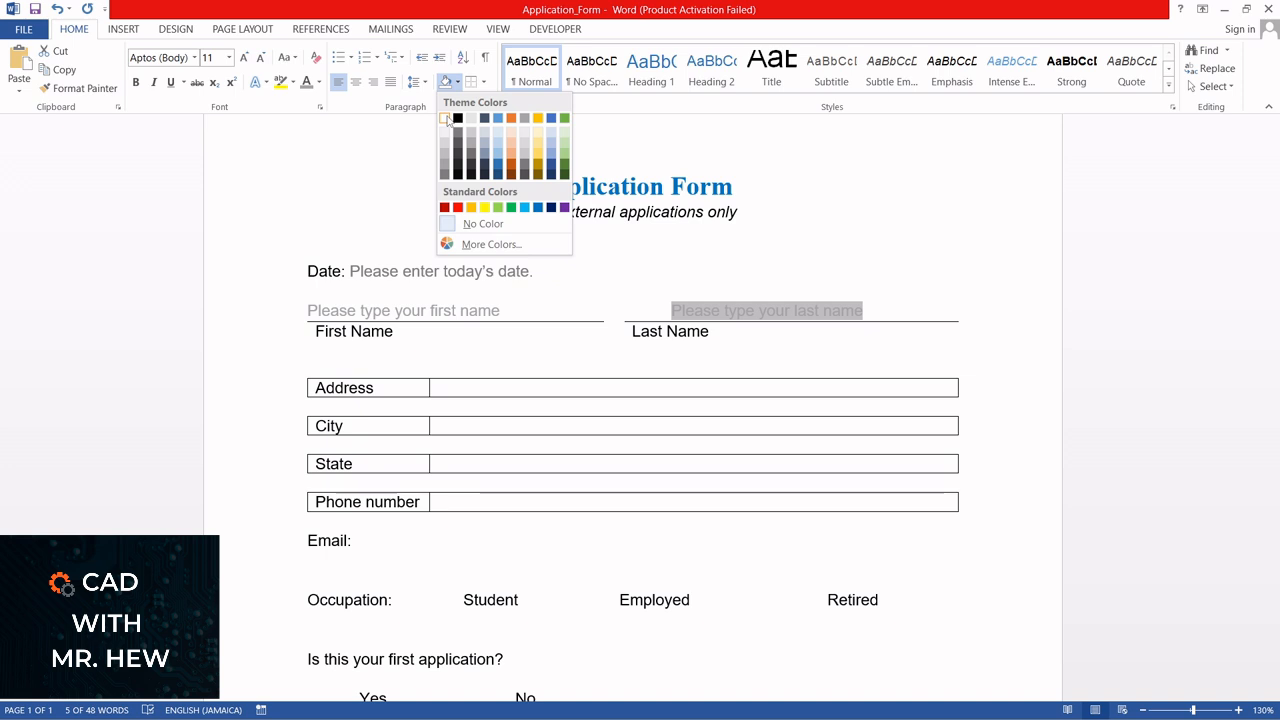
pyautogui.click(446, 119)
pyautogui.click(733, 241)
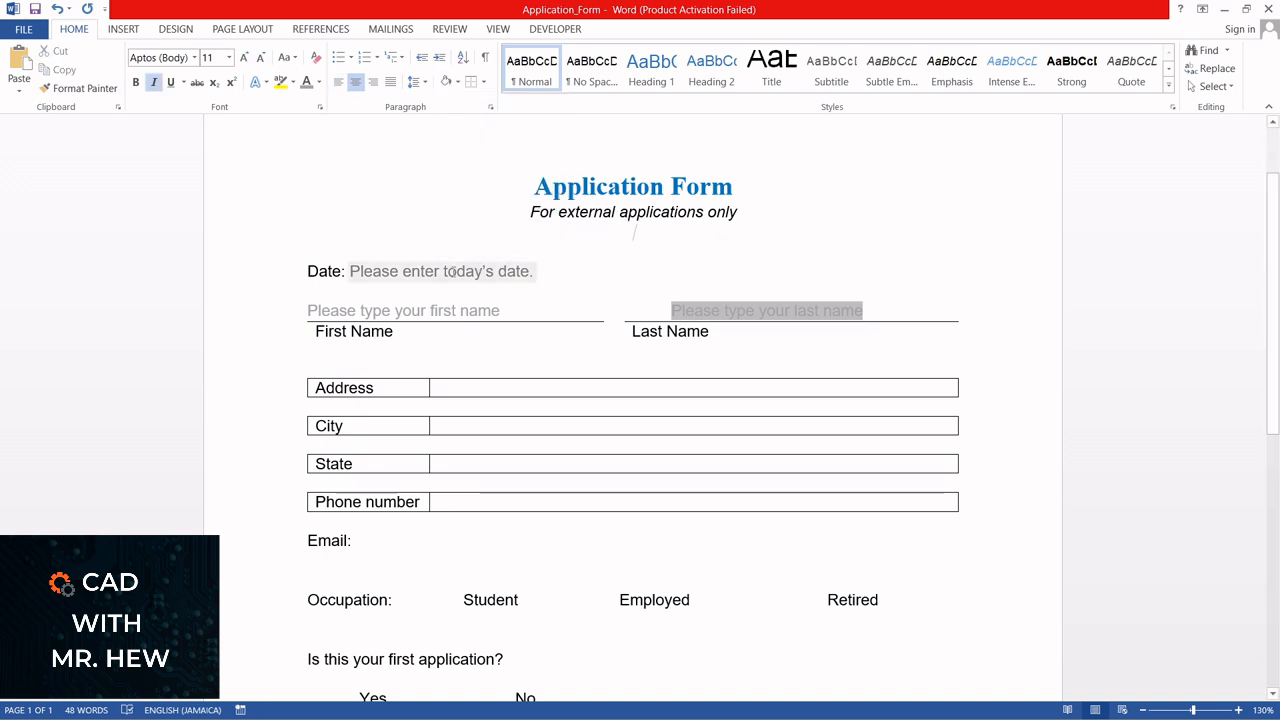
pyautogui.click(705, 262)
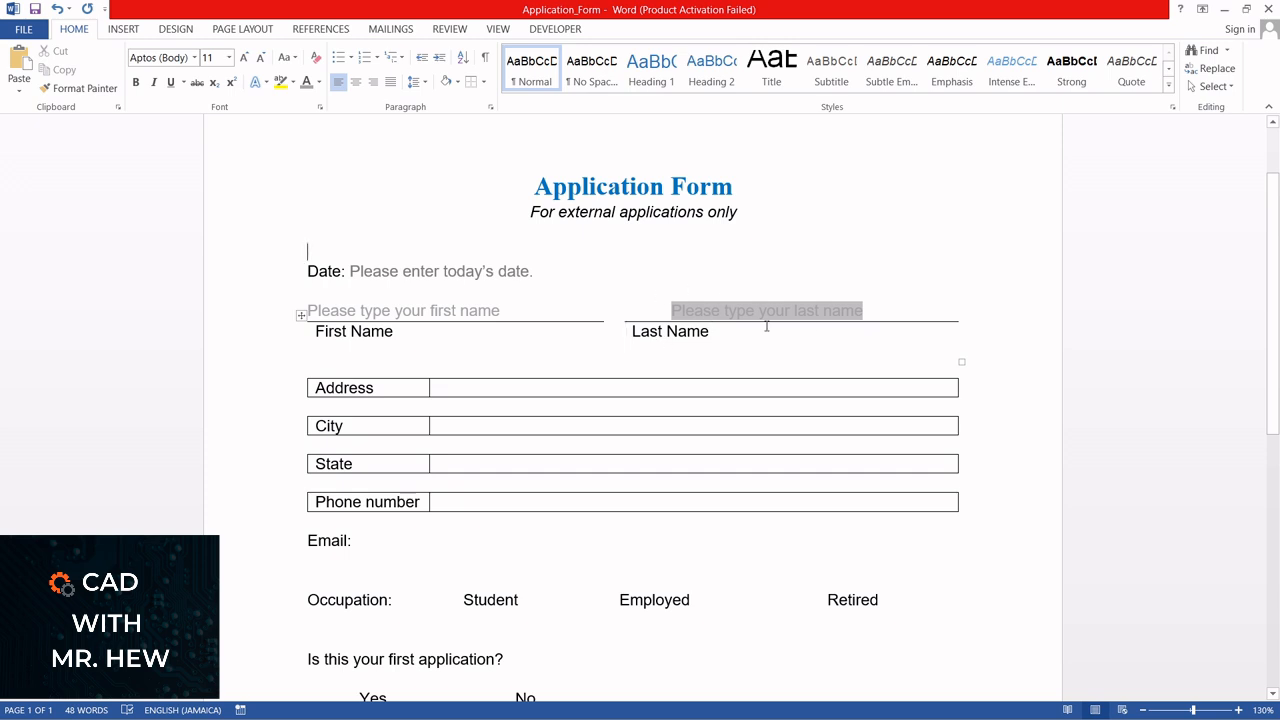
# Insert a rich text content control in the empty cell beside Address
pyautogui.click(446, 386)
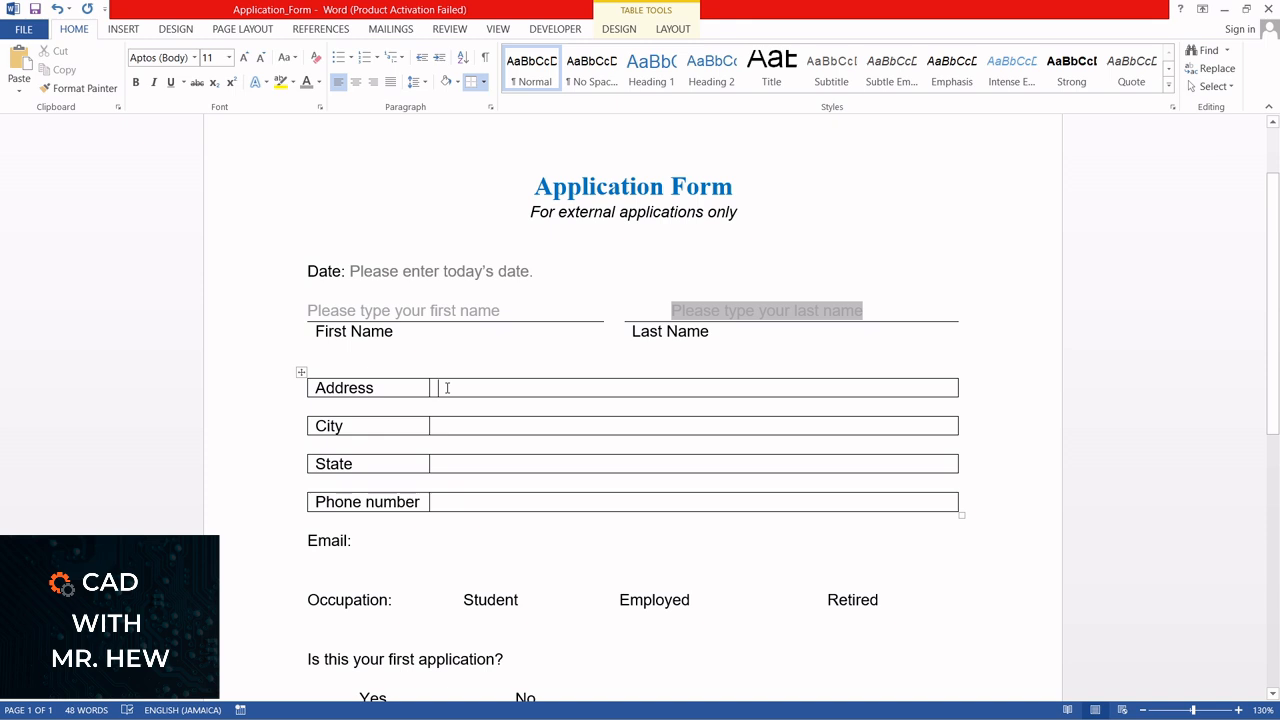
pyautogui.click(556, 30)
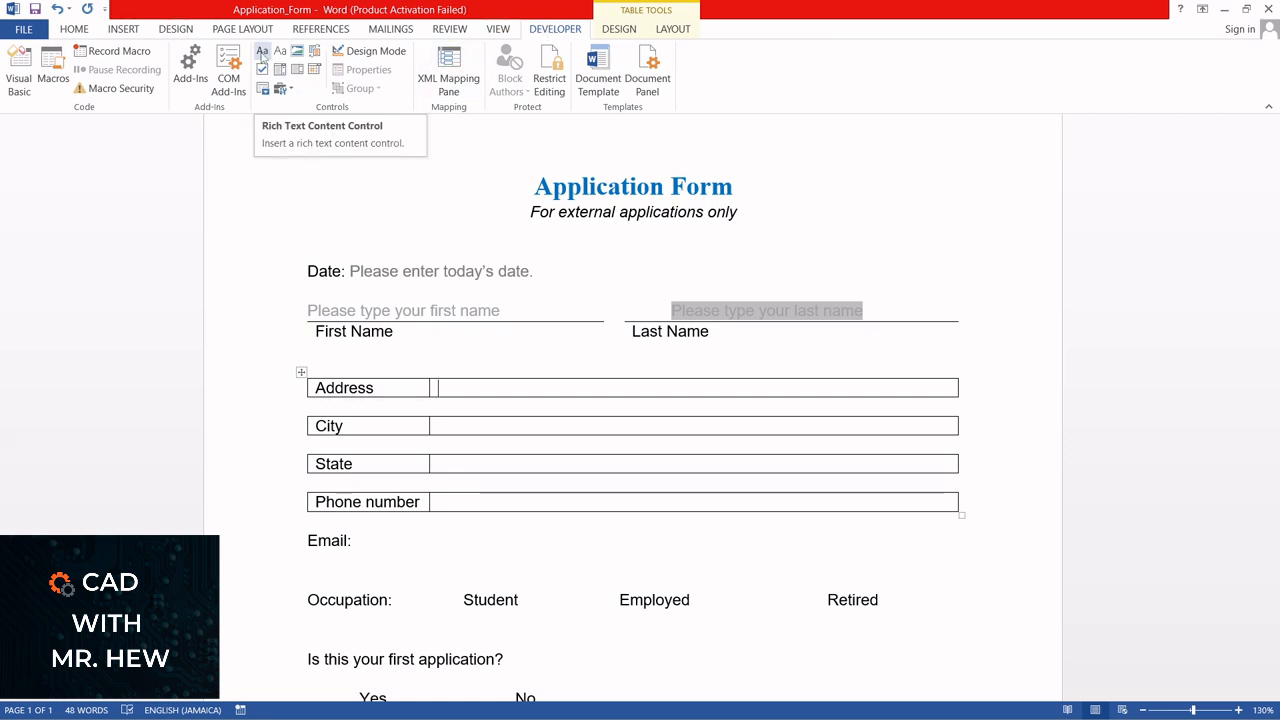
pyautogui.click(263, 52)
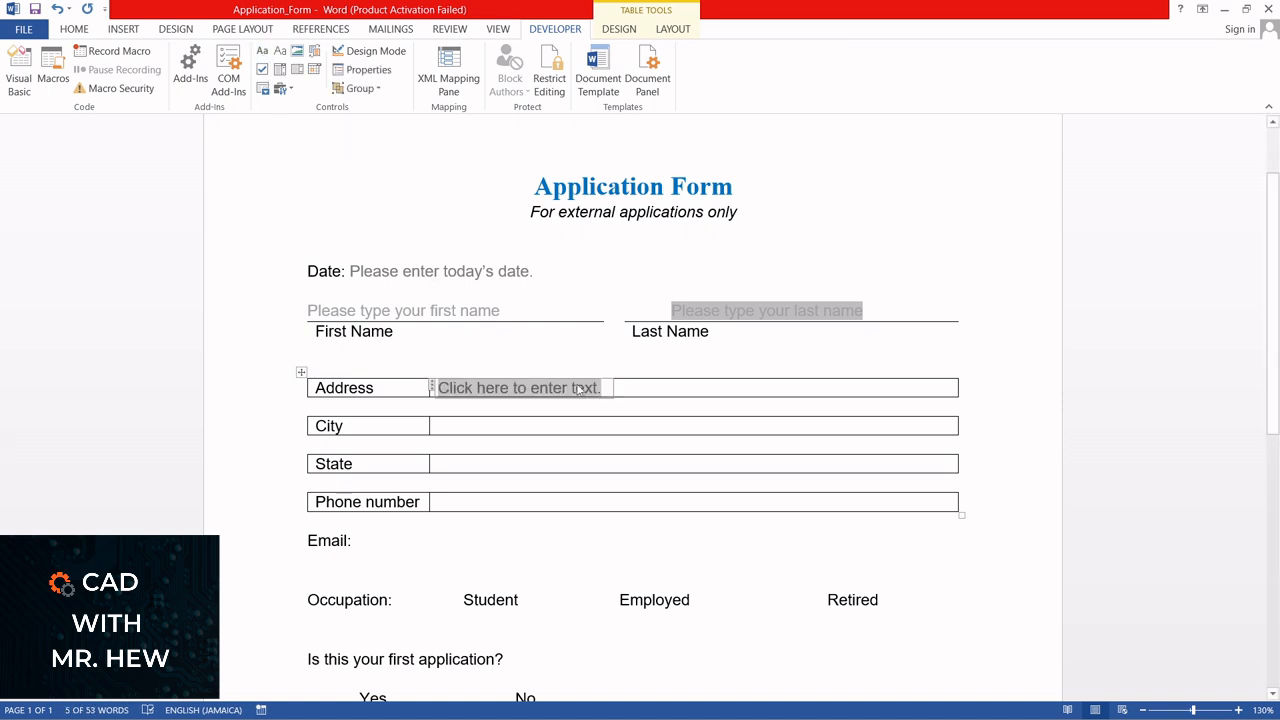
# Give the Address content control the title "Address" and the tag "Address1", and apply the properties
pyautogui.click(366, 71)
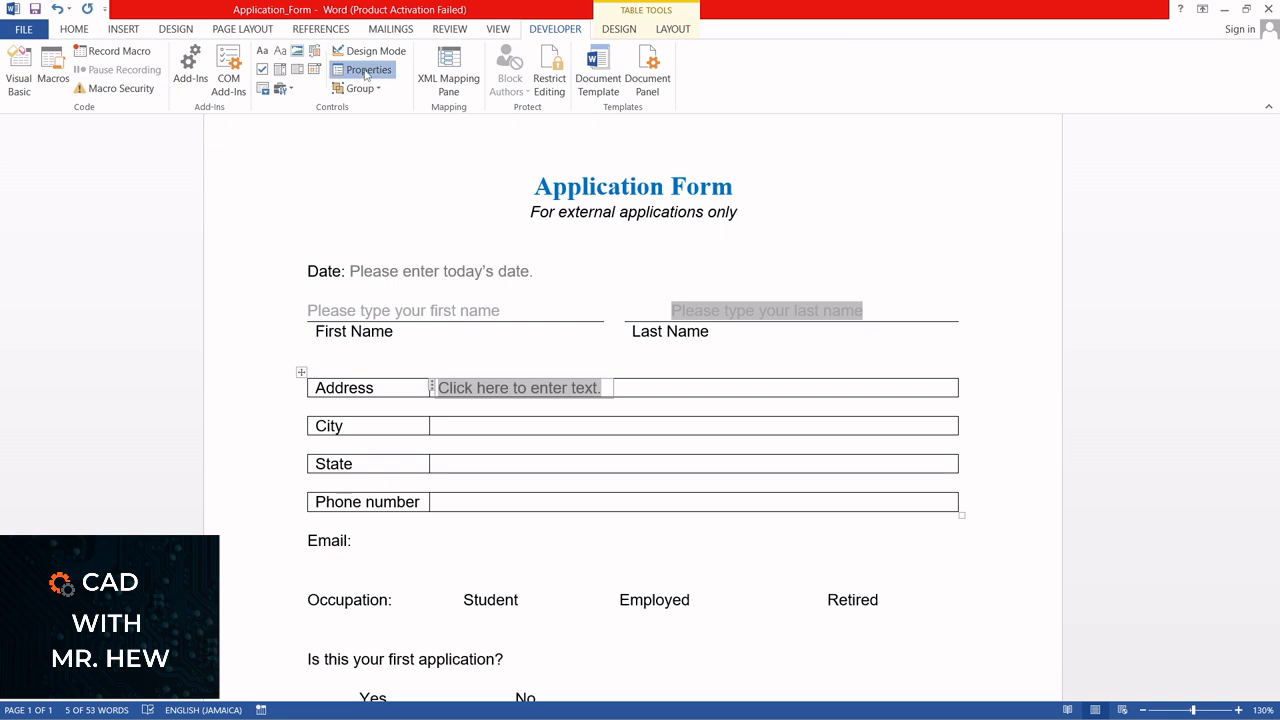
pyautogui.moveTo(615, 197); pyautogui.dragTo(781, 194)
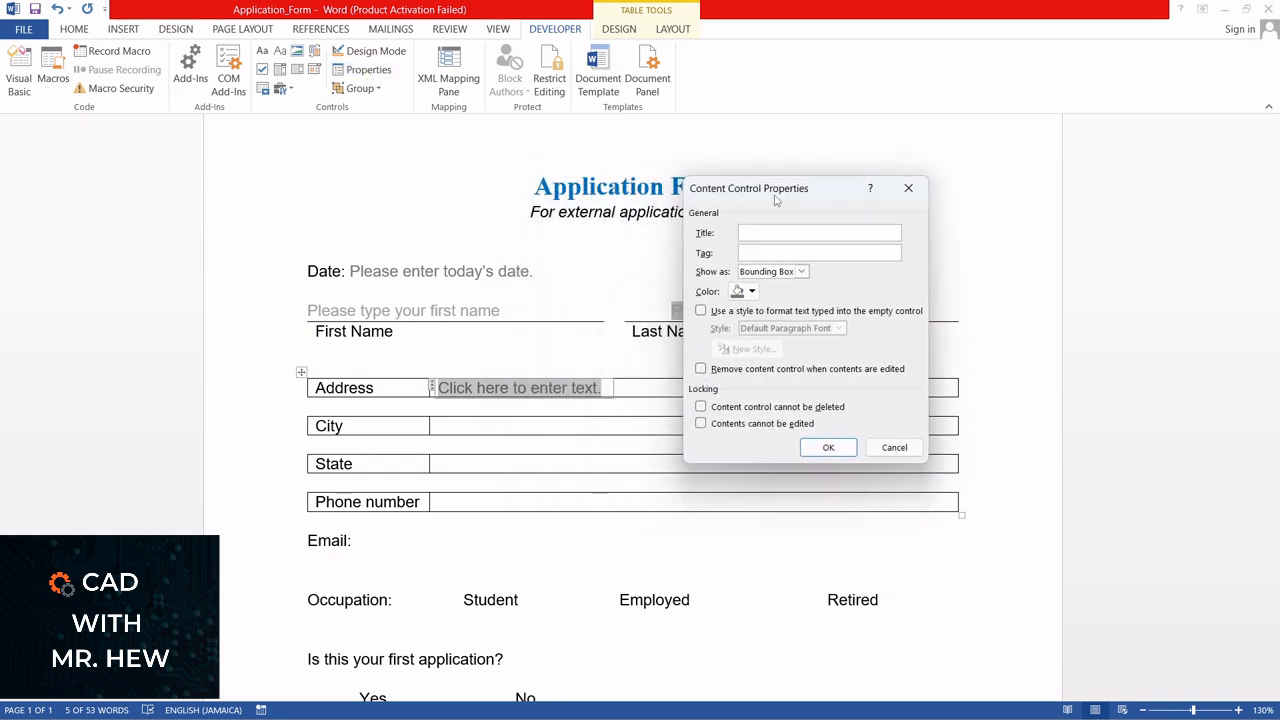
pyautogui.write('Address1')
pyautogui.click(828, 447)
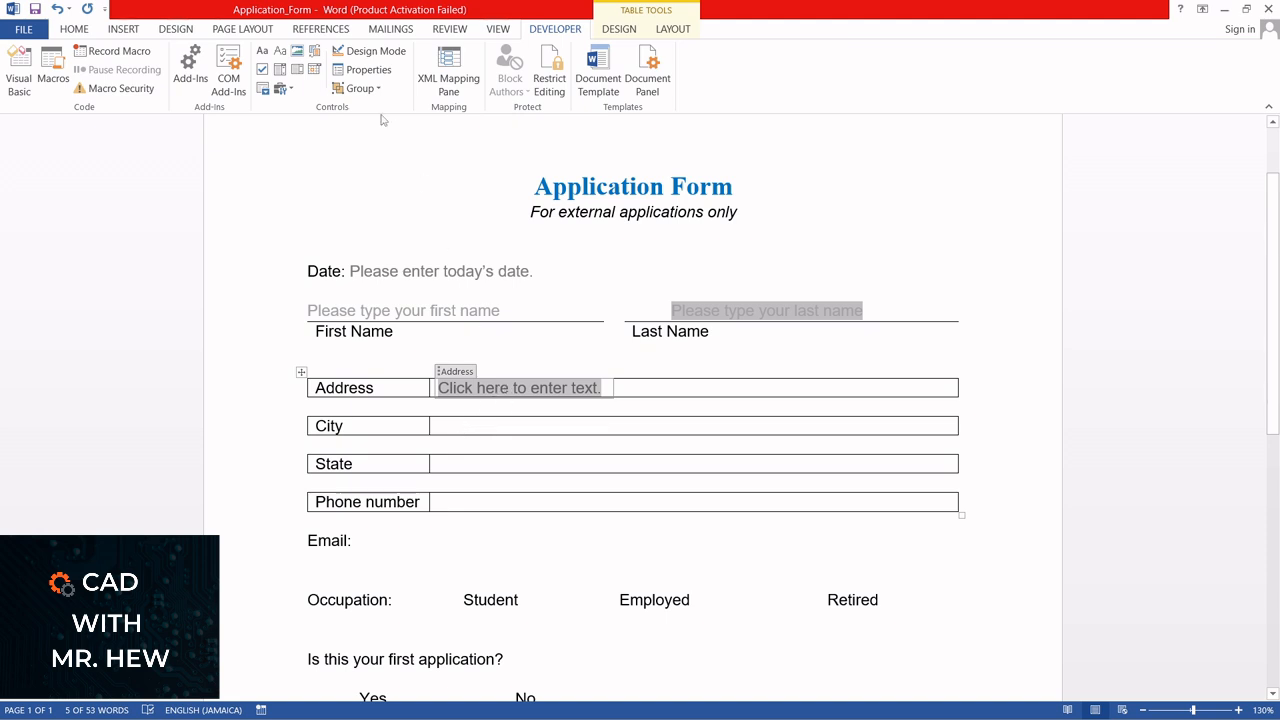
# Insert a rich text content control in the empty cell beside City
pyautogui.click(74, 29)
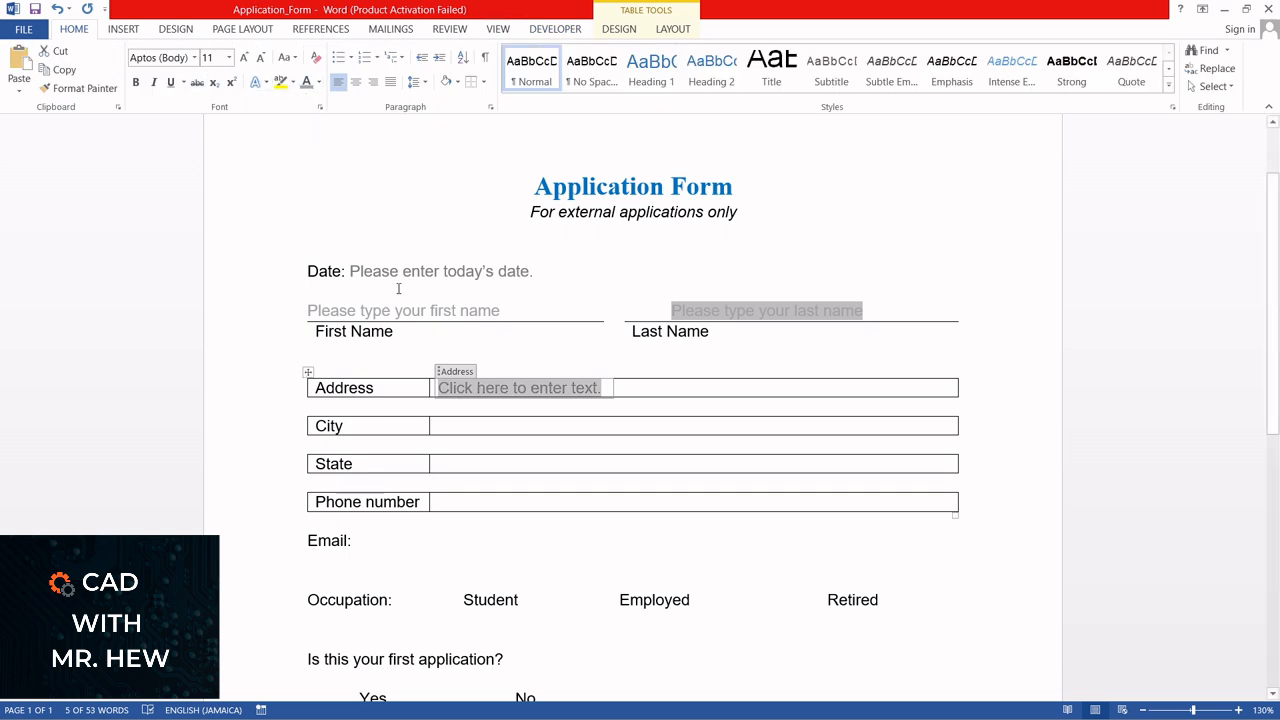
pyautogui.click(444, 429)
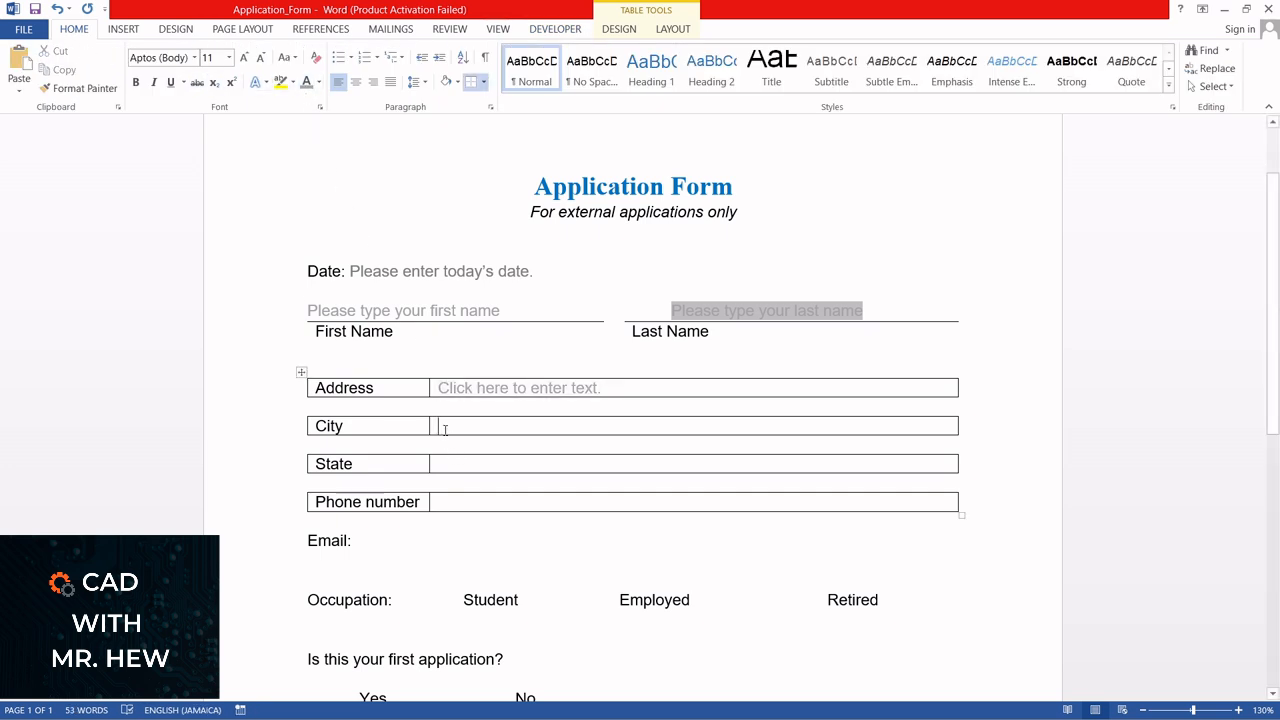
pyautogui.click(556, 36)
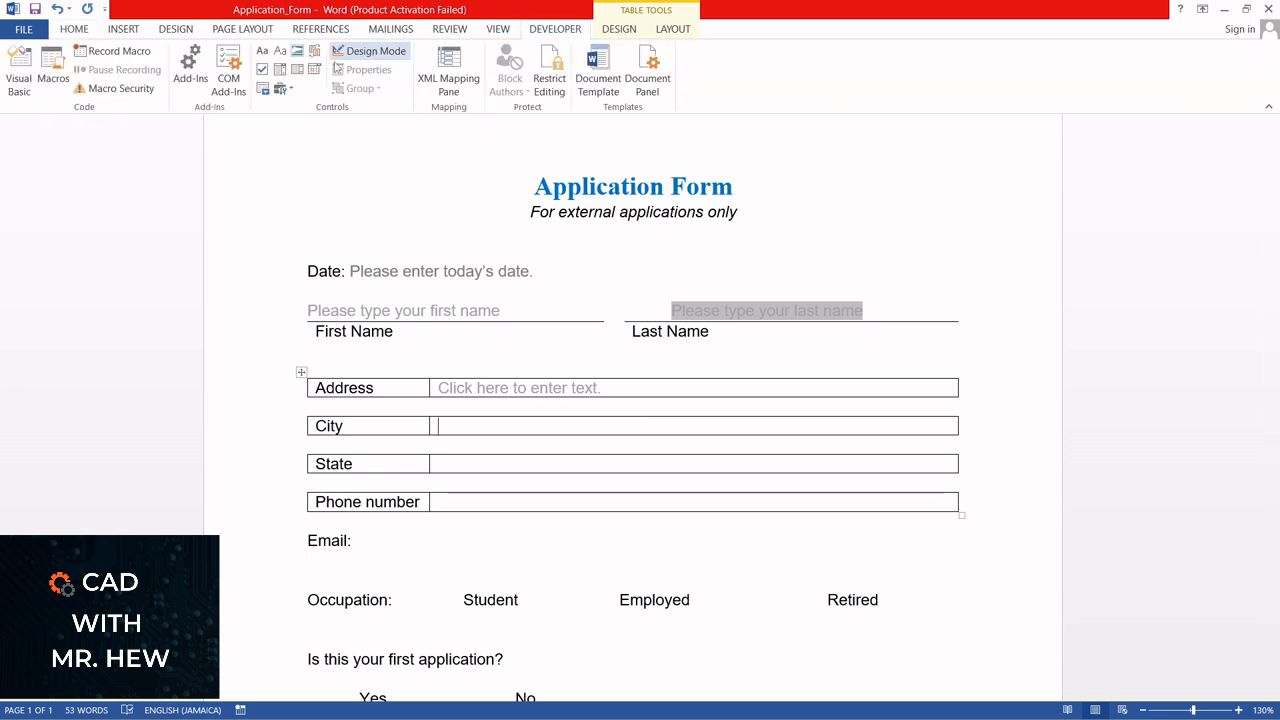
pyautogui.click(263, 53)
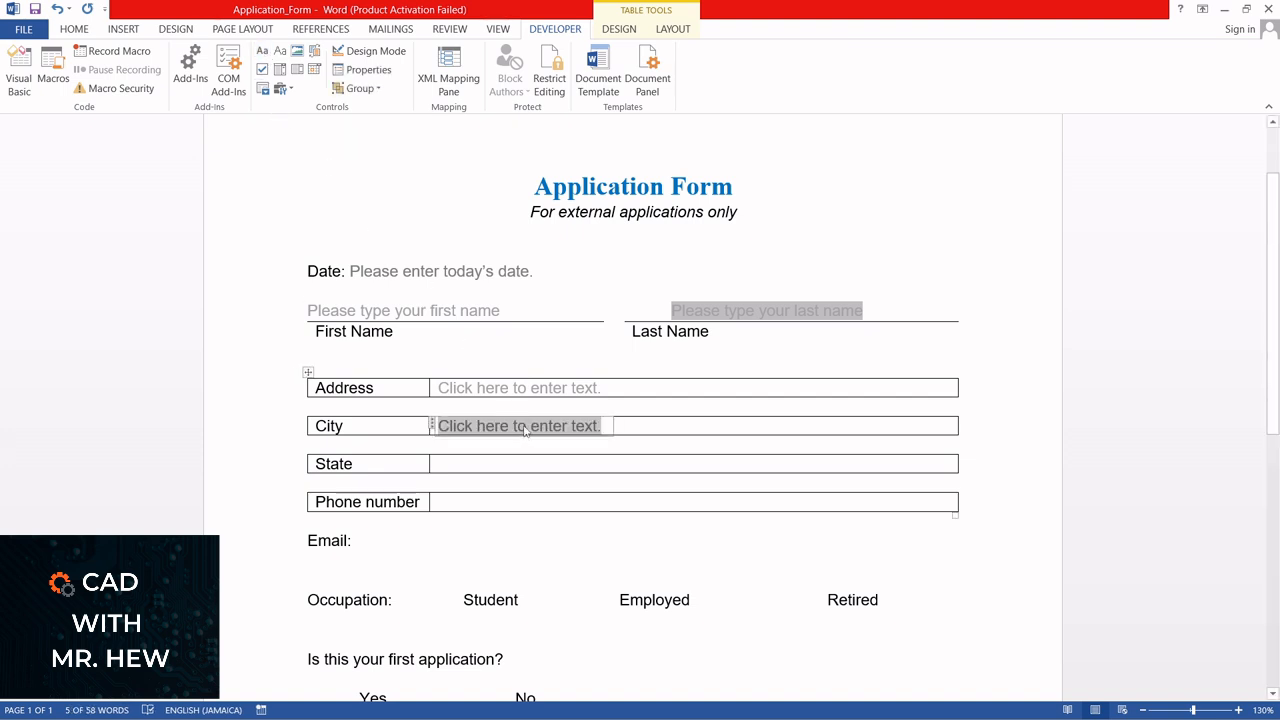
# Give the City content control the title "City address" and the tag "City_address", and apply the properties
pyautogui.click(362, 69)
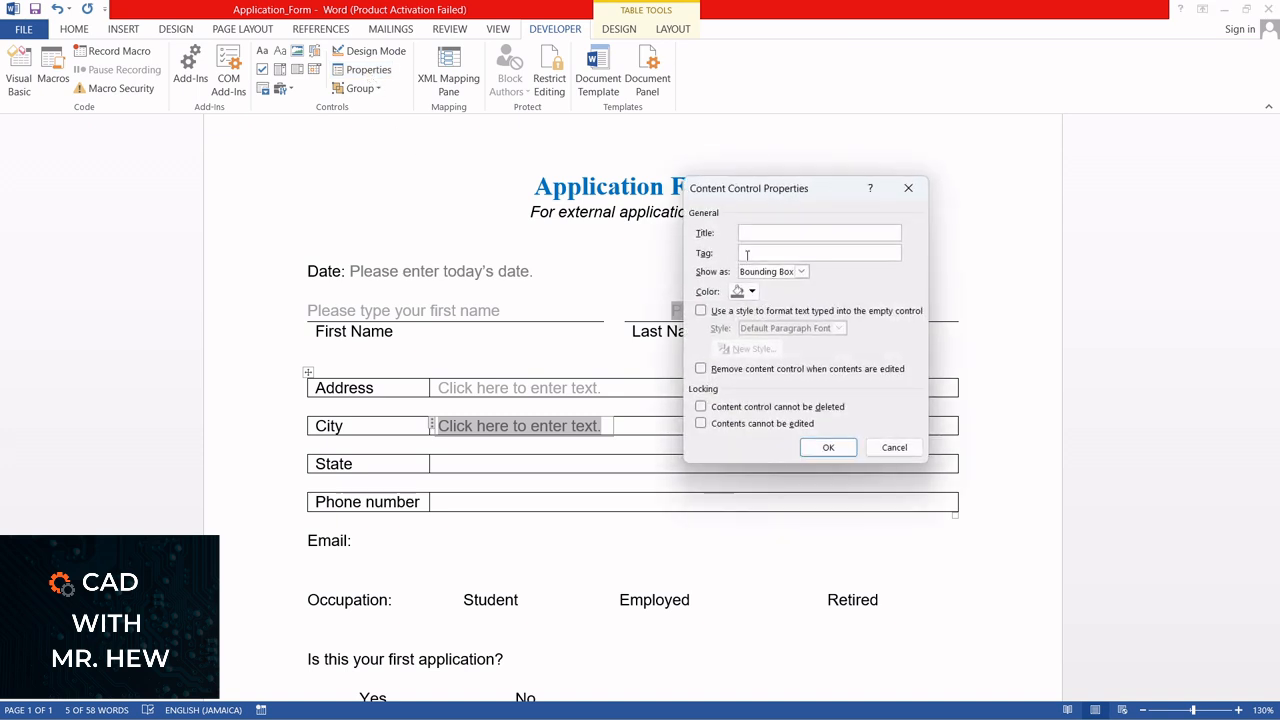
pyautogui.write('A')
pyautogui.press('BackSpace')
pyautogui.press('BackSpace')
pyautogui.write('City address')
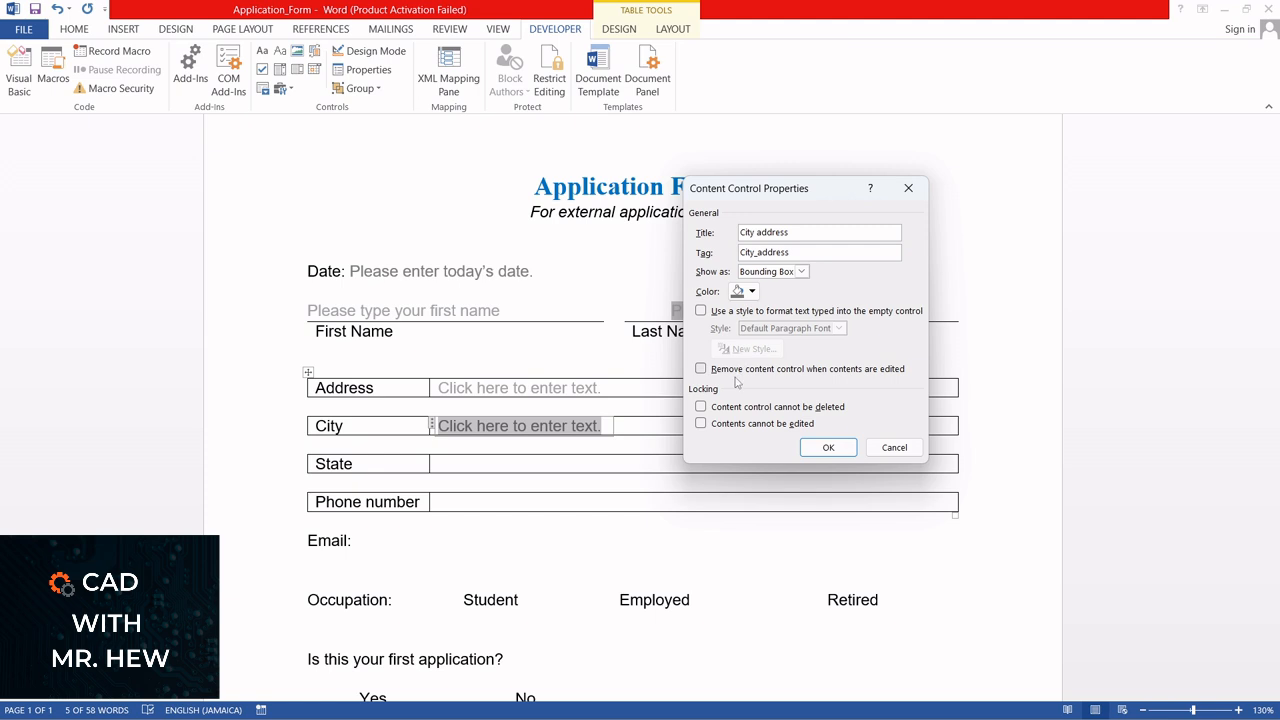
pyautogui.click(826, 447)
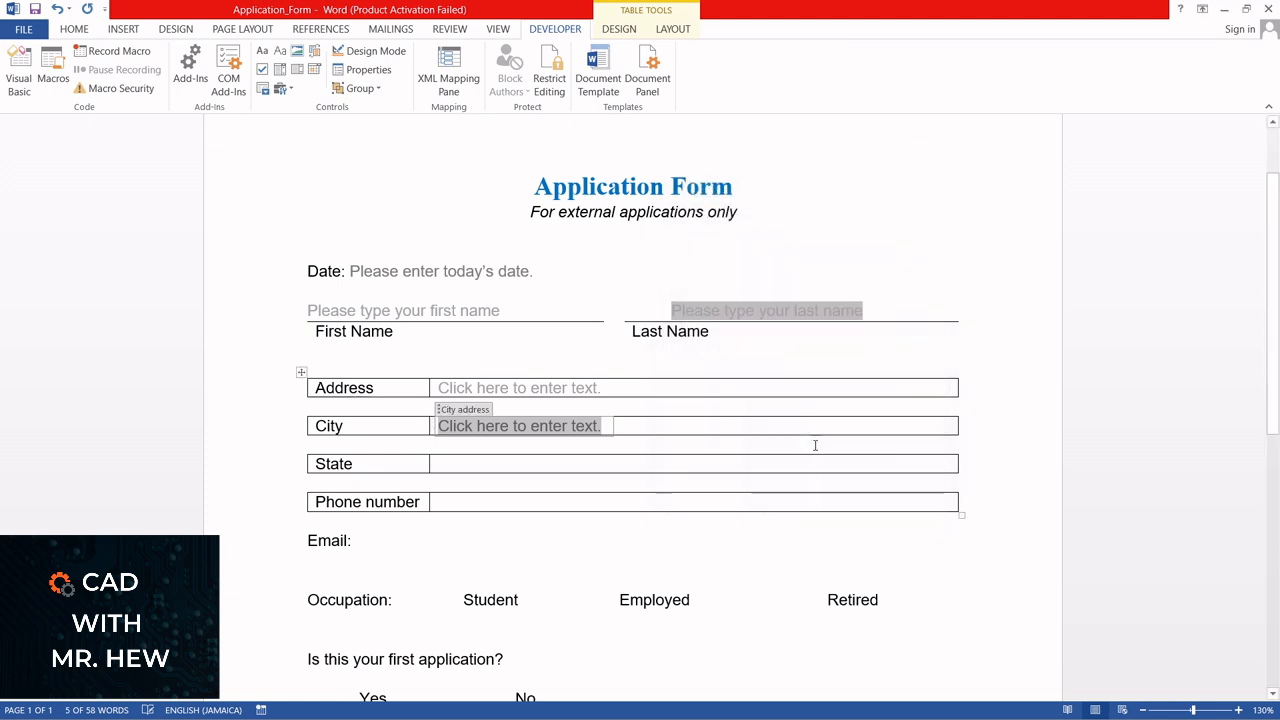
# In Design Mode, replace the Address control's default text with "Please enter your address"
pyautogui.click(517, 390)
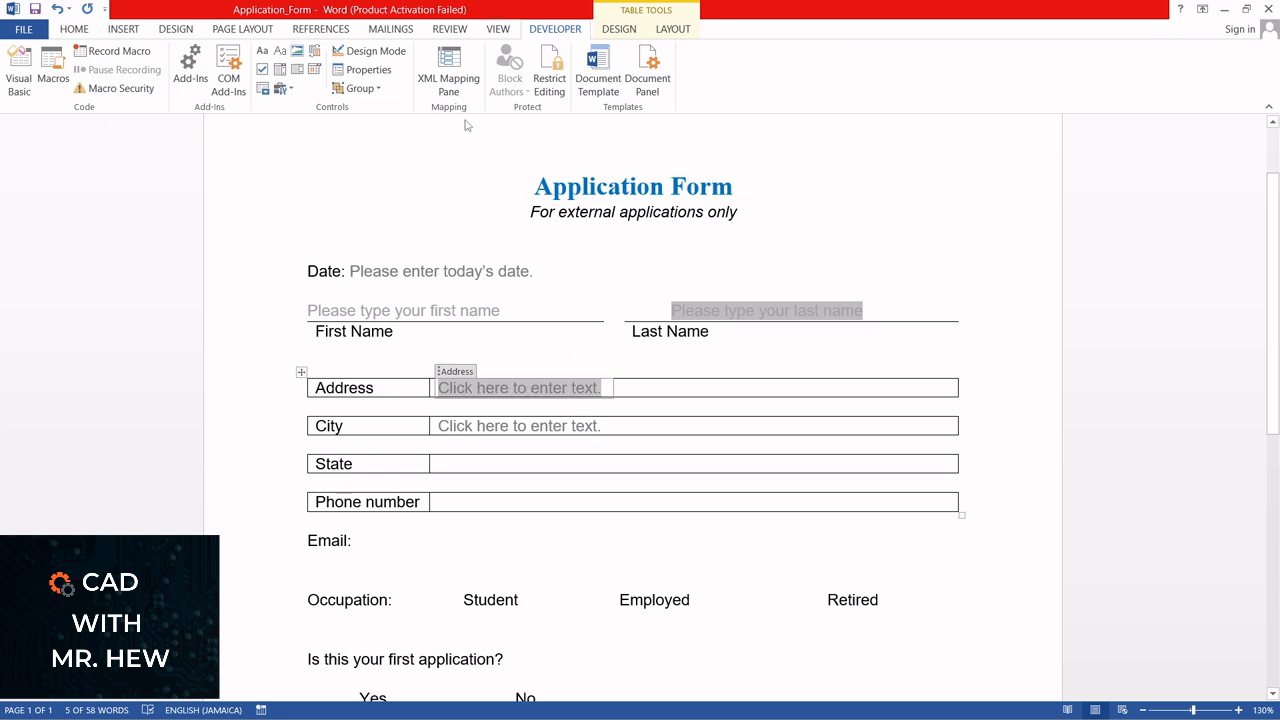
pyautogui.click(370, 52)
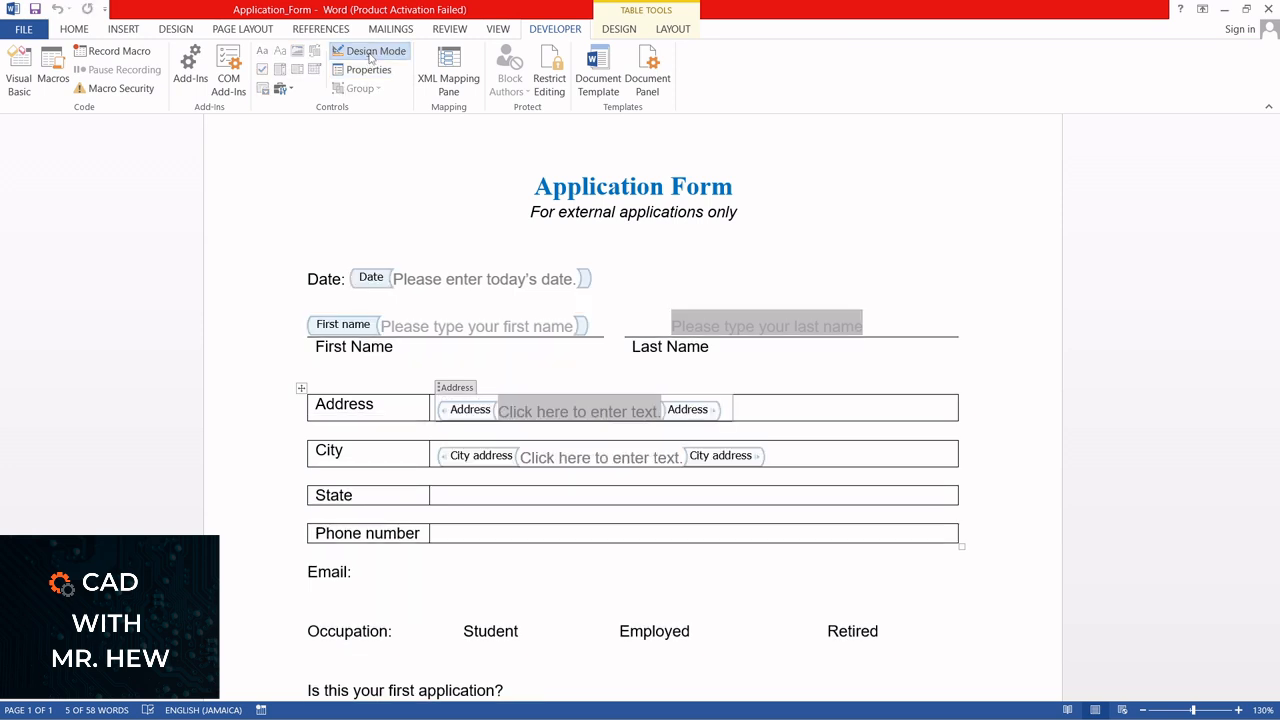
pyautogui.write('Ple')
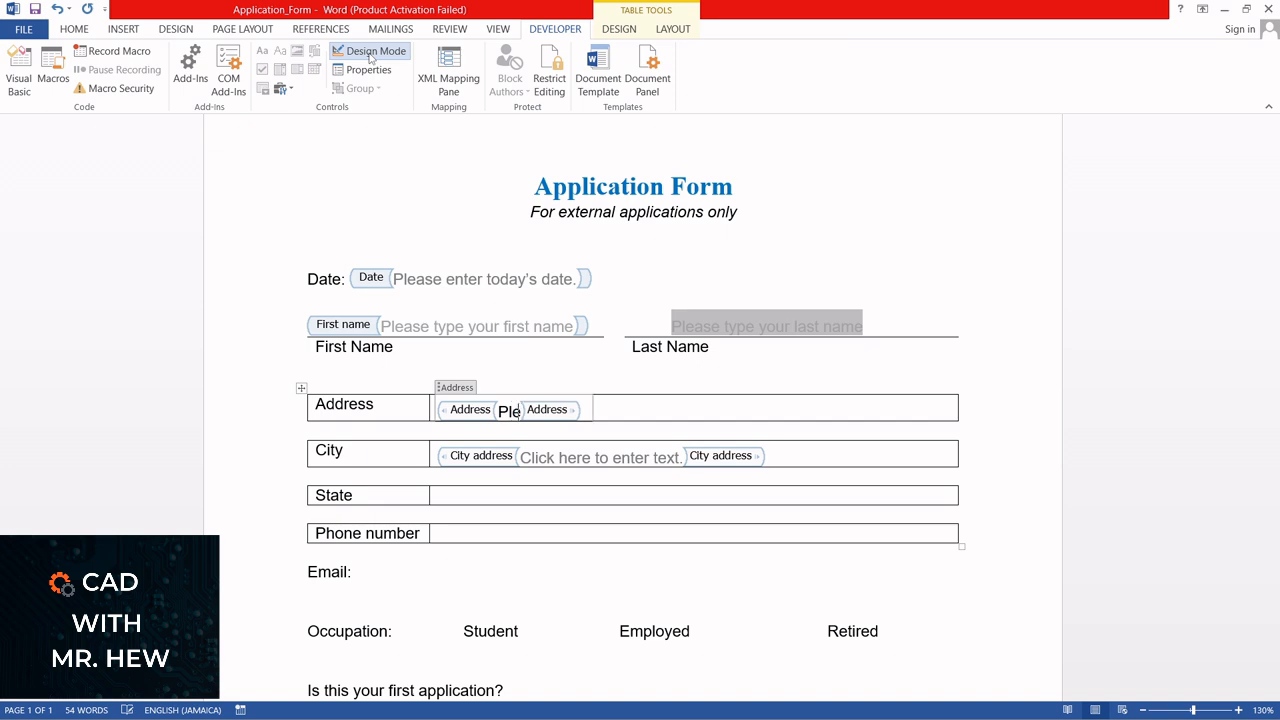
pyautogui.write('ase ente')
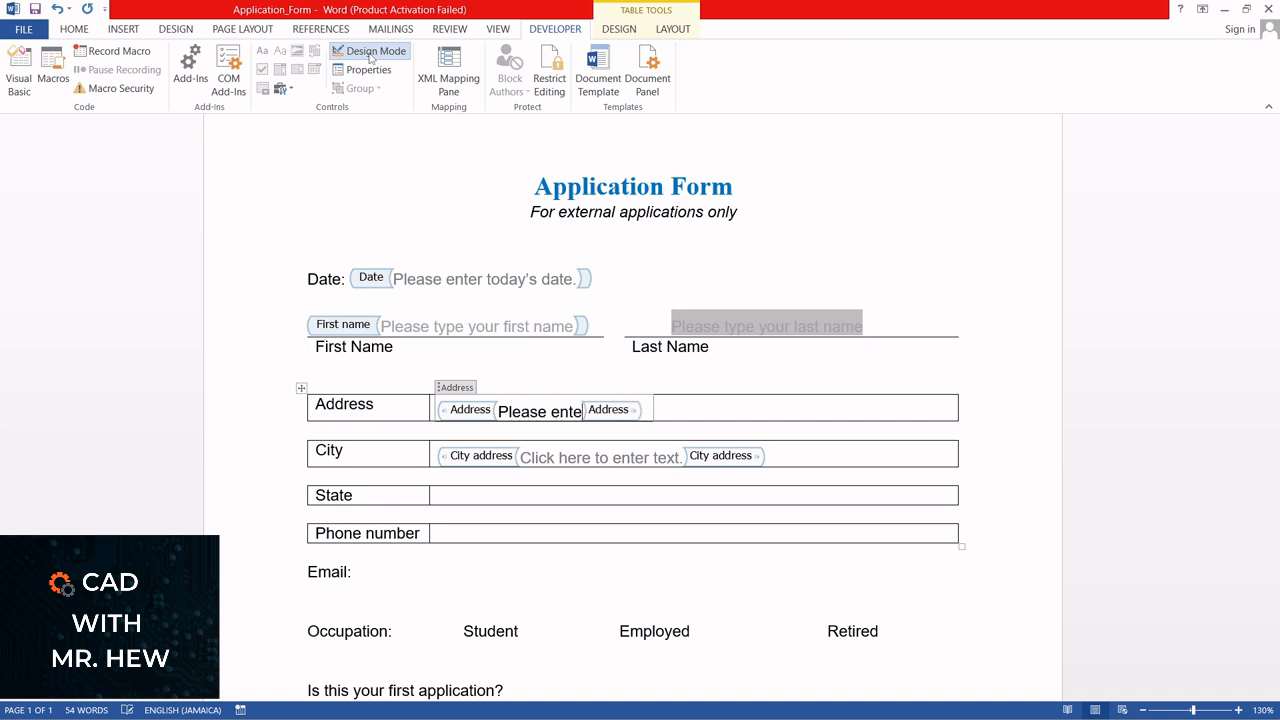
pyautogui.write('r your ')
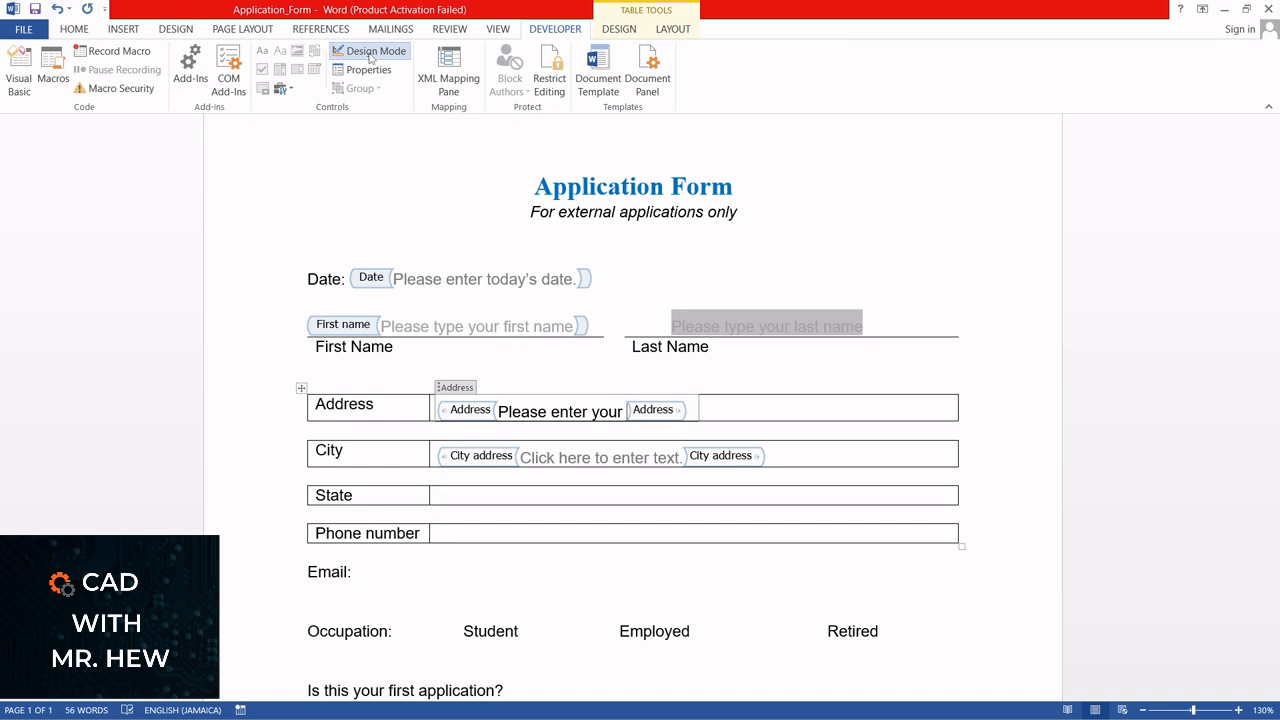
pyautogui.write('address')
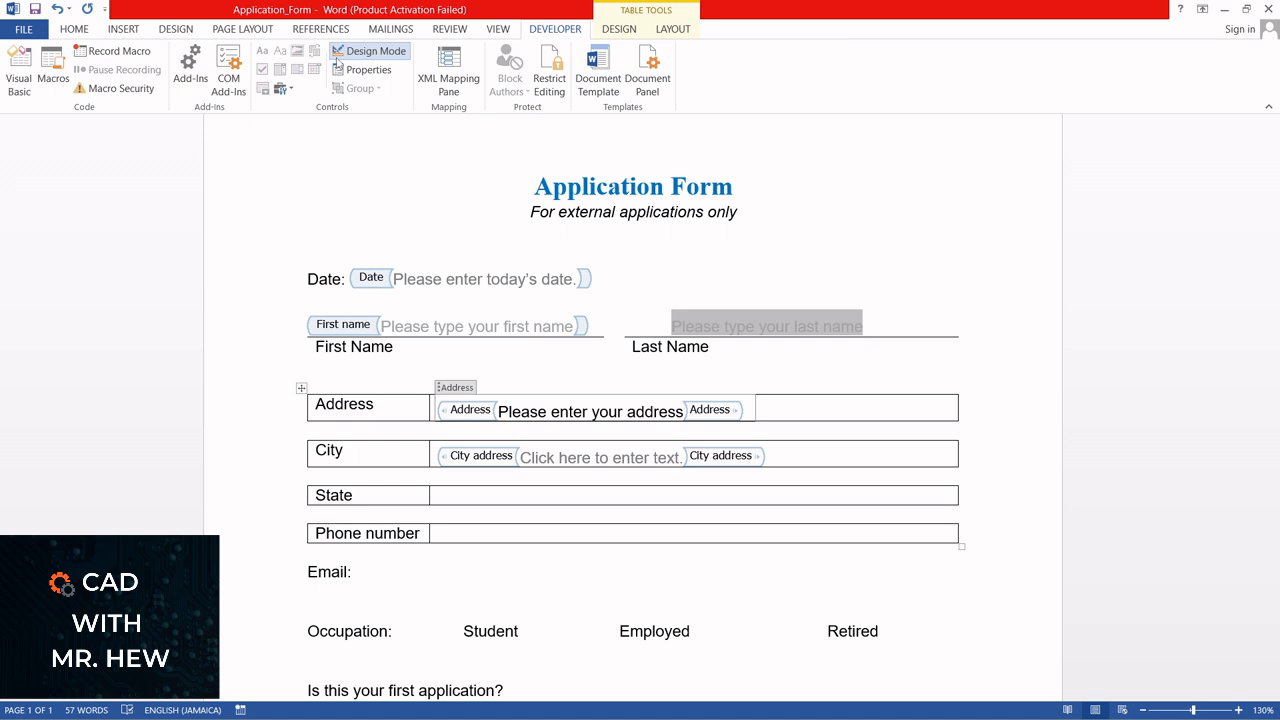
# Replace the City control's default text with "Please enter your city" and leave Design Mode
pyautogui.click(527, 457)
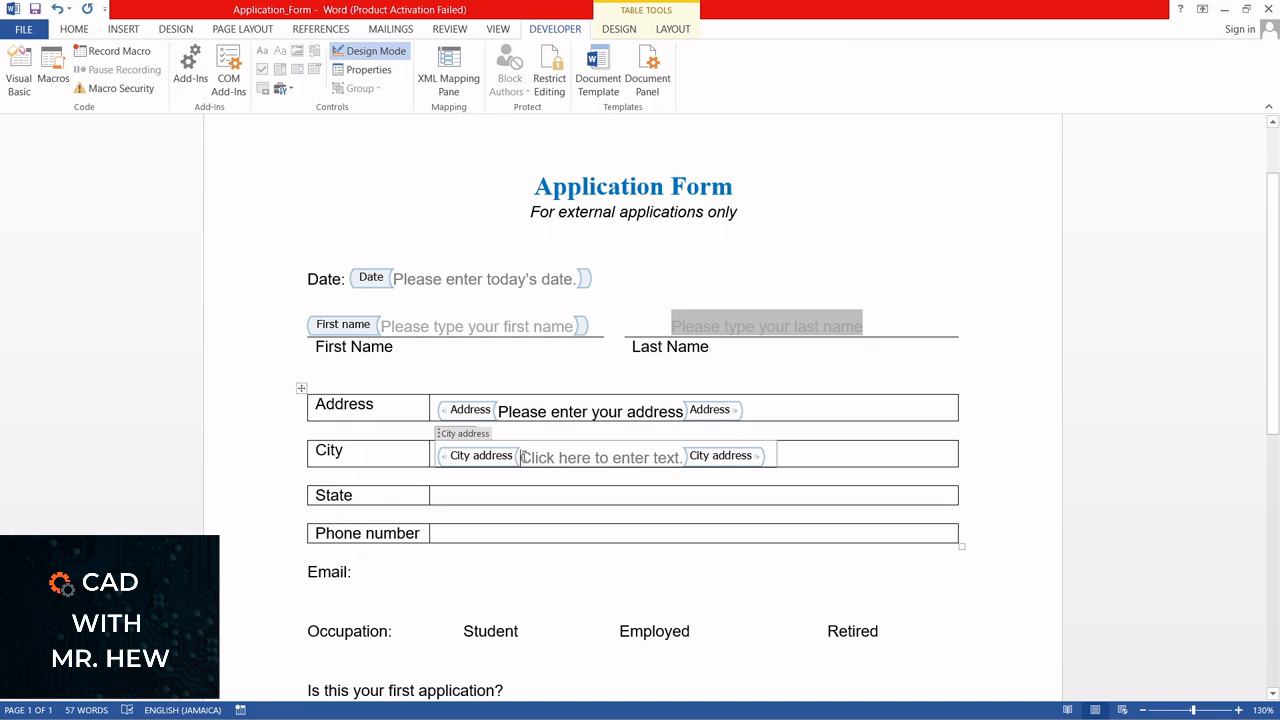
pyautogui.write('P')
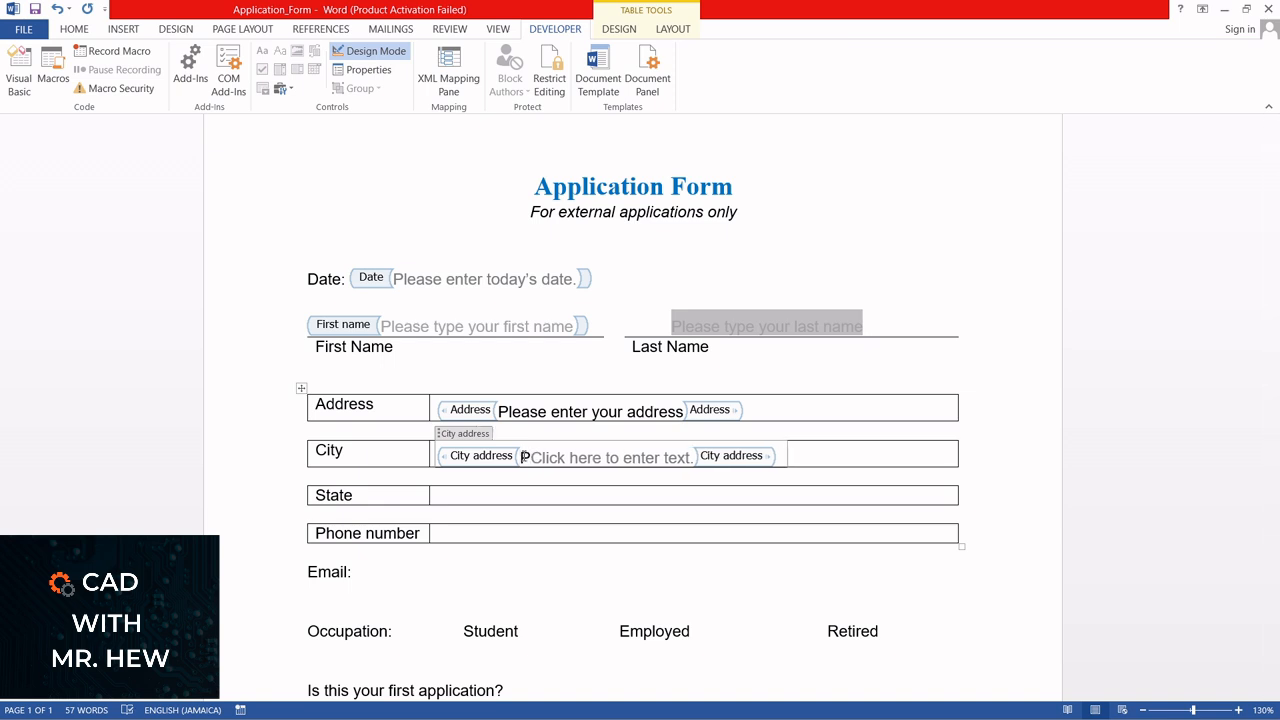
pyautogui.press('Delete')
pyautogui.press('Delete')
pyautogui.press('Delete')
pyautogui.press('Delete')
pyautogui.press('Delete')
pyautogui.press('Delete')
pyautogui.press('Delete')
pyautogui.press('Delete')
pyautogui.press('Delete')
pyautogui.press('Delete')
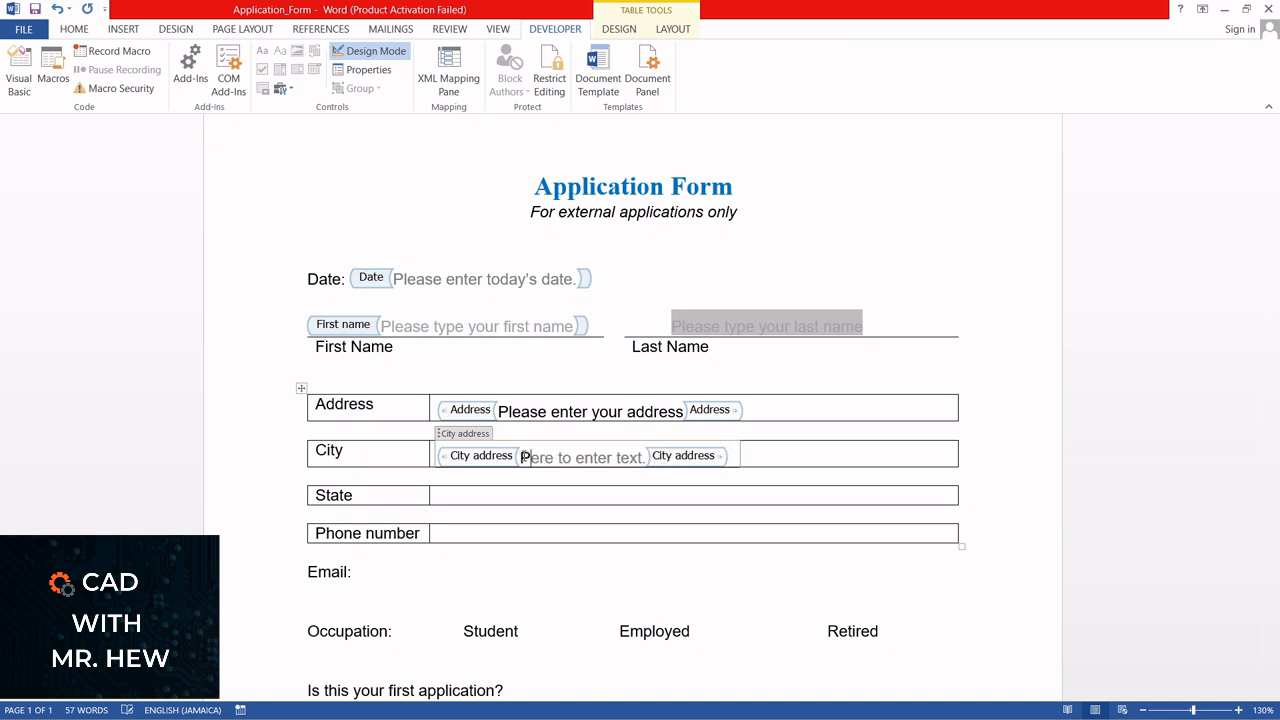
pyautogui.press('Delete')
pyautogui.press('Delete')
pyautogui.press('Delete')
pyautogui.press('Delete')
pyautogui.press('Delete')
pyautogui.press('Delete')
pyautogui.press('Delete')
pyautogui.press('Delete')
pyautogui.press('Delete')
pyautogui.press('Delete')
pyautogui.press('Delete')
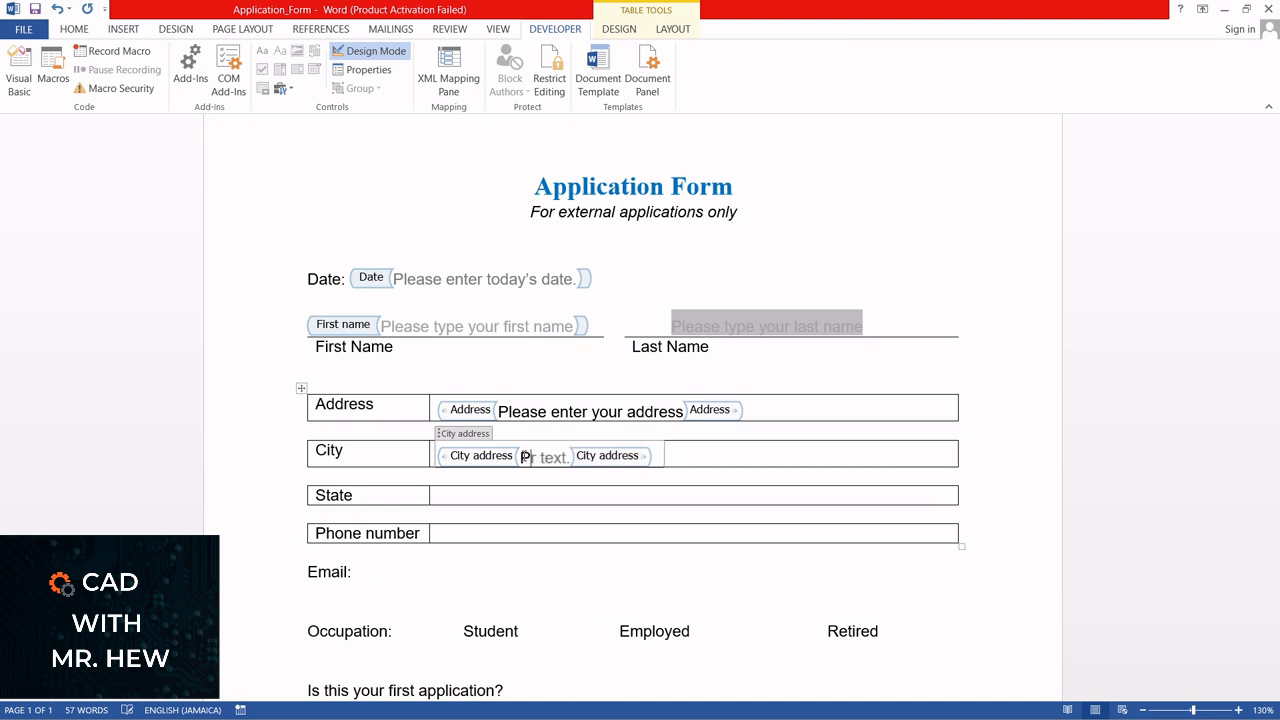
pyautogui.press('Delete')
pyautogui.press('Delete')
pyautogui.press('Delete')
pyautogui.press('Delete')
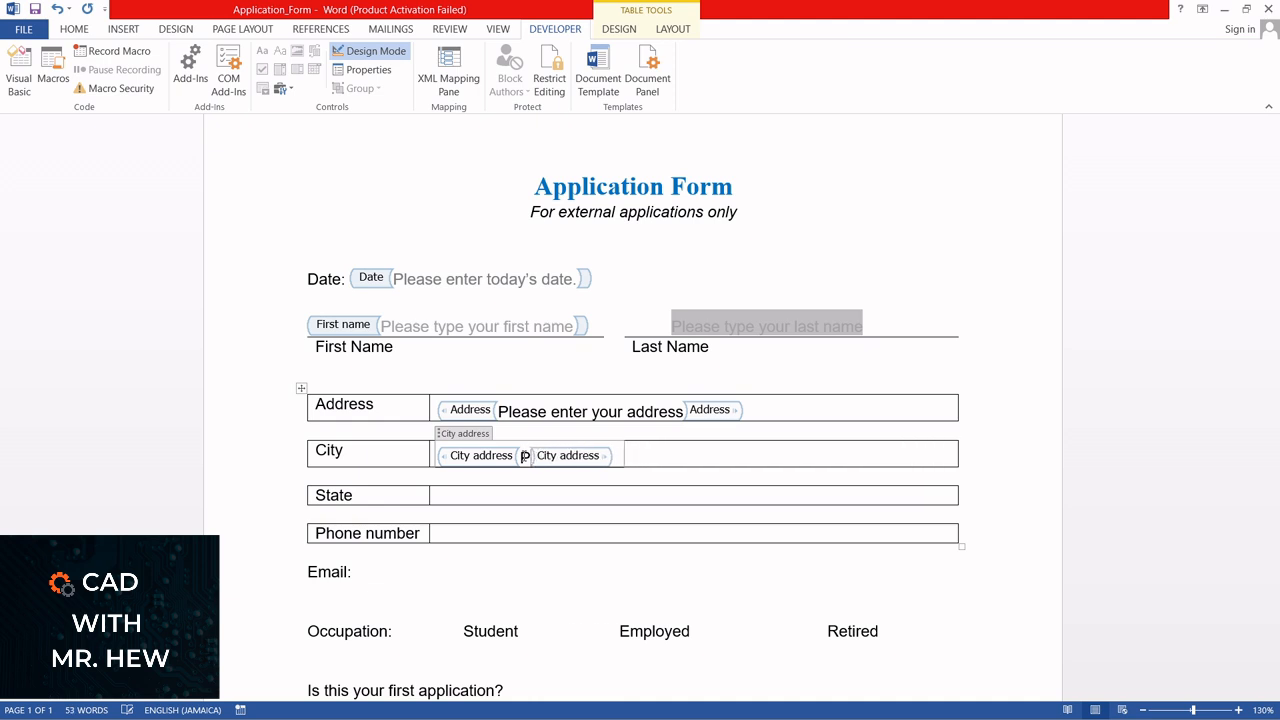
pyautogui.write('lea')
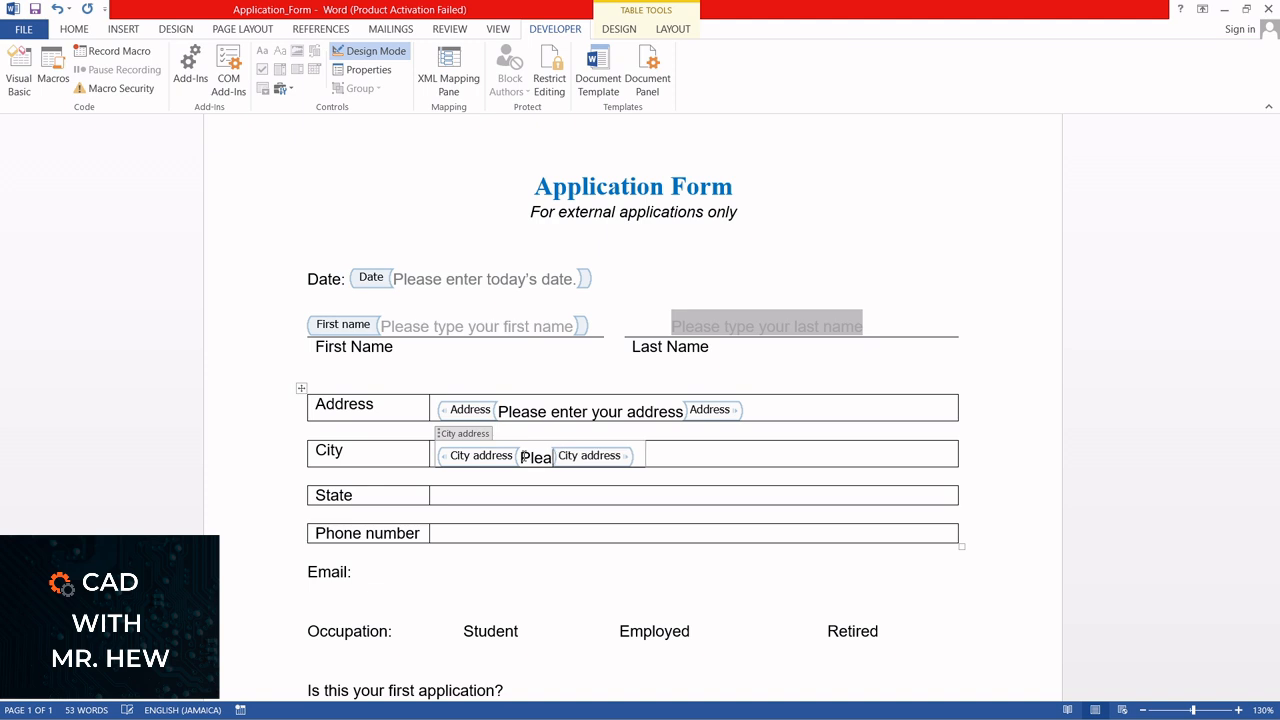
pyautogui.write('se')
pyautogui.write(' en')
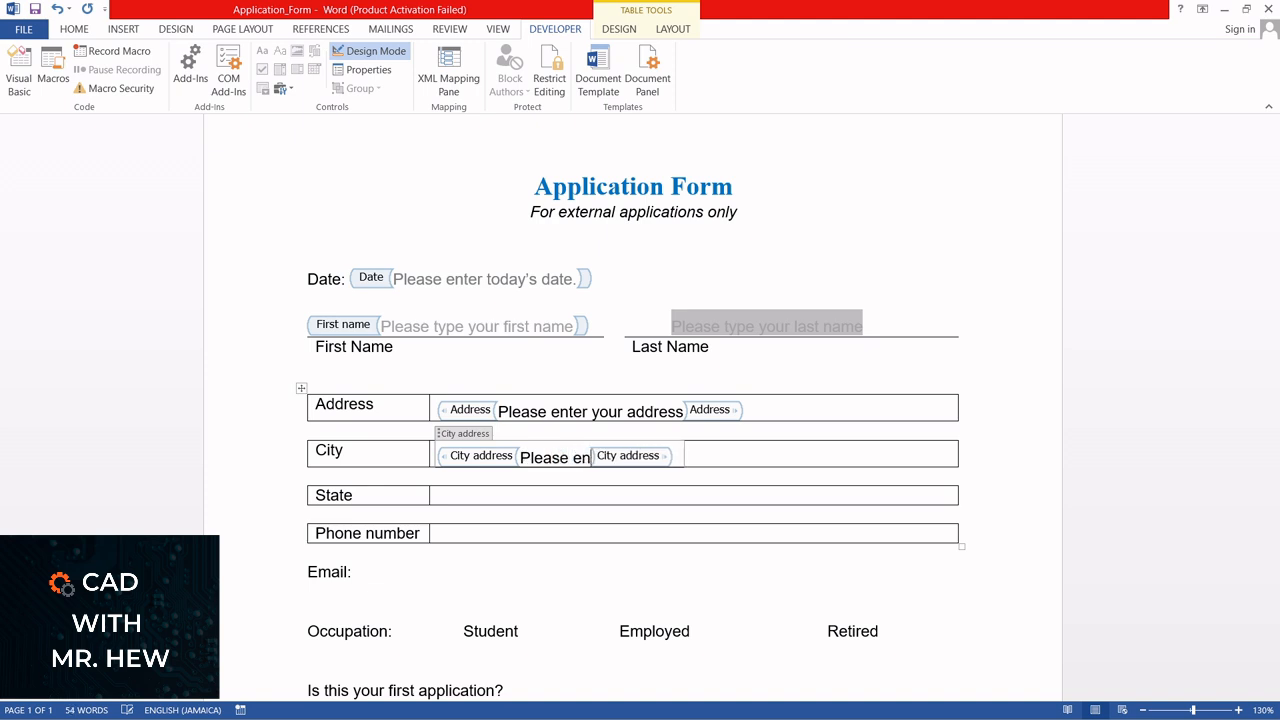
pyautogui.write('ter your ')
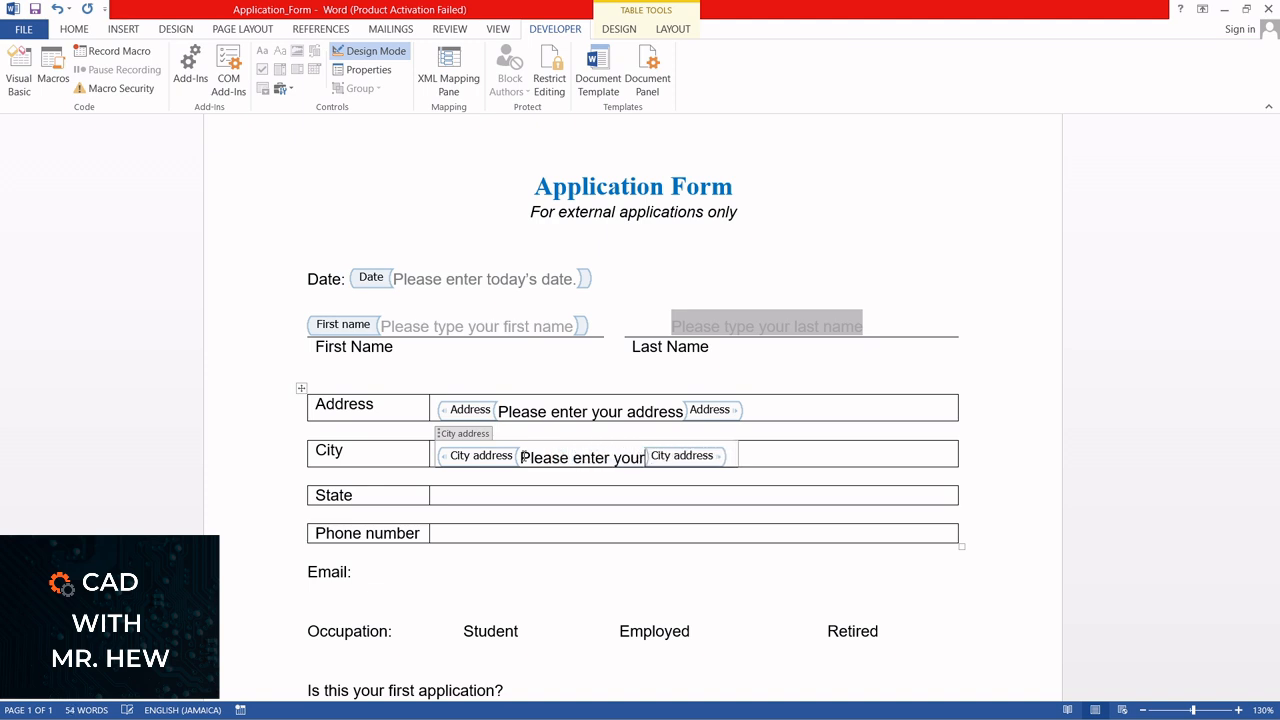
pyautogui.write('city')
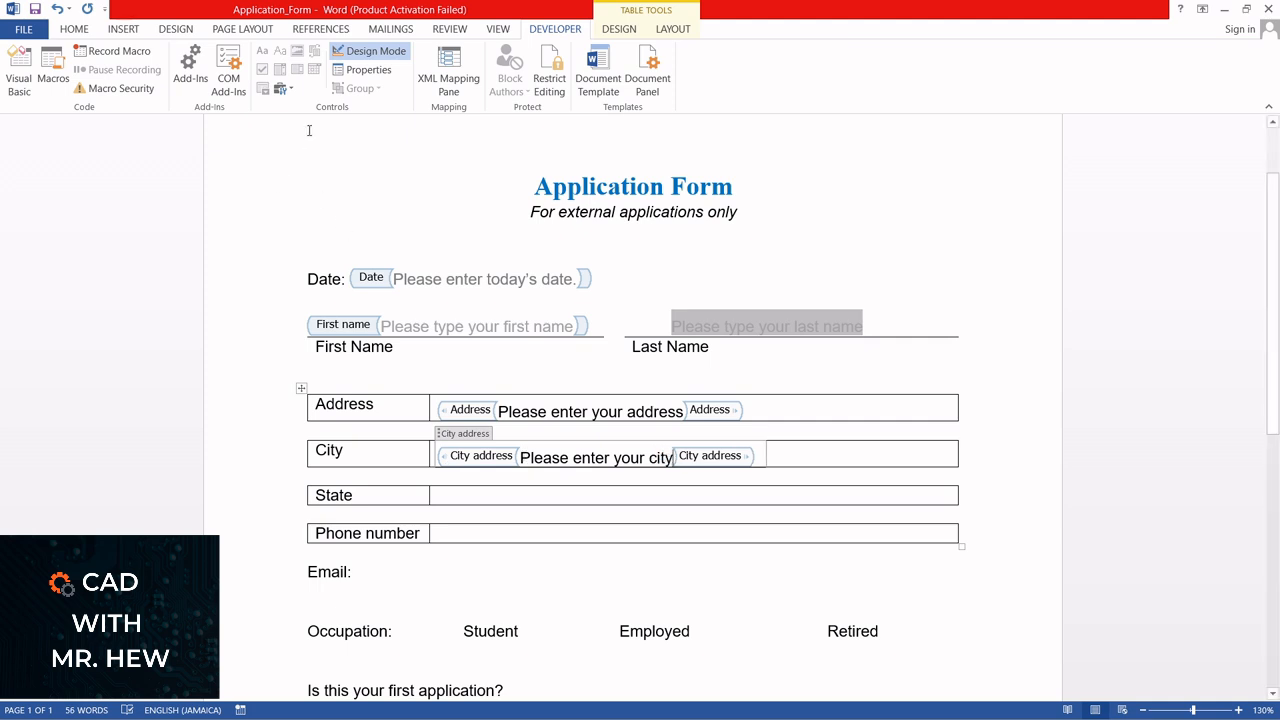
pyautogui.click(365, 52)
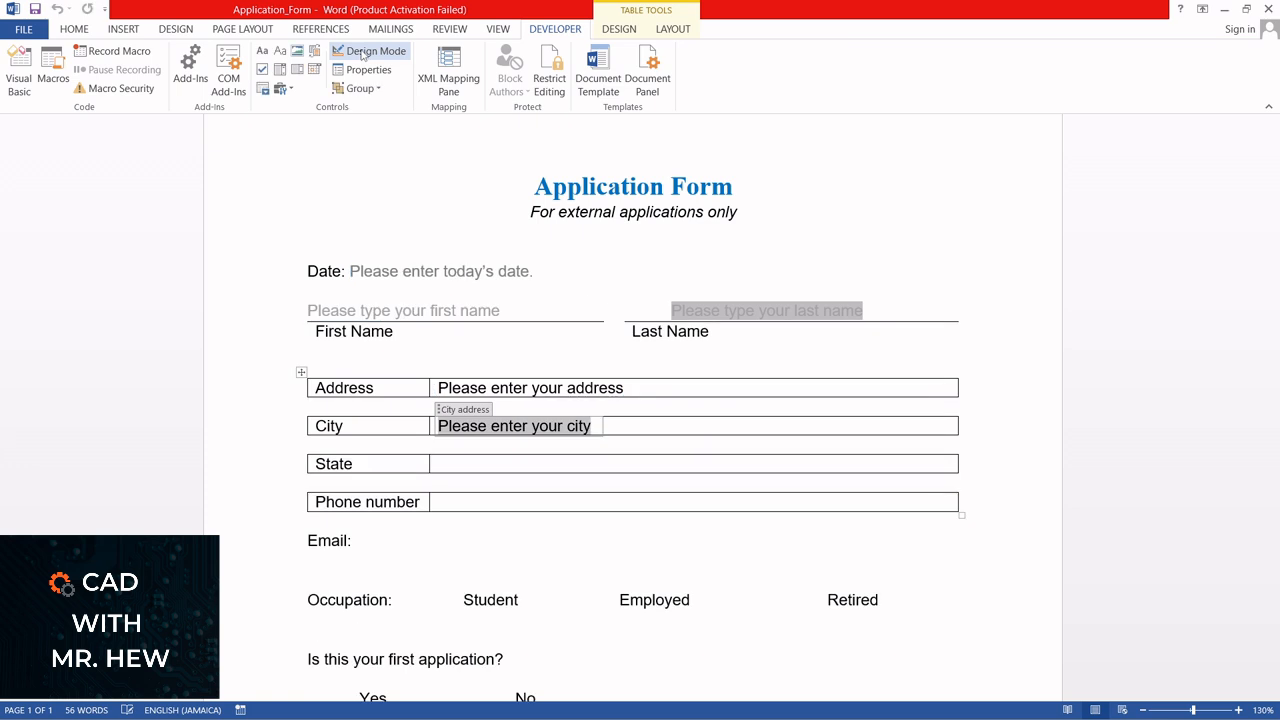
# Insert a plain text content control in the cell beside State, with "State" as both its title and tag
pyautogui.click(555, 459)
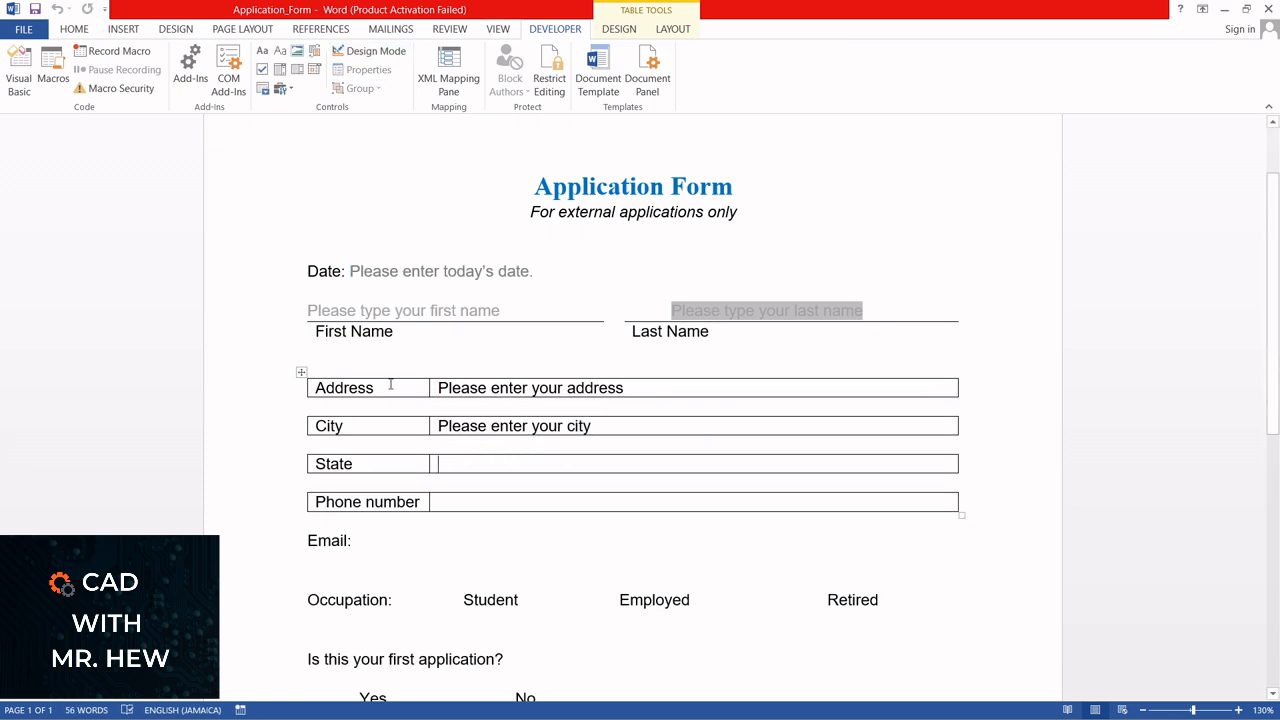
pyautogui.click(282, 58)
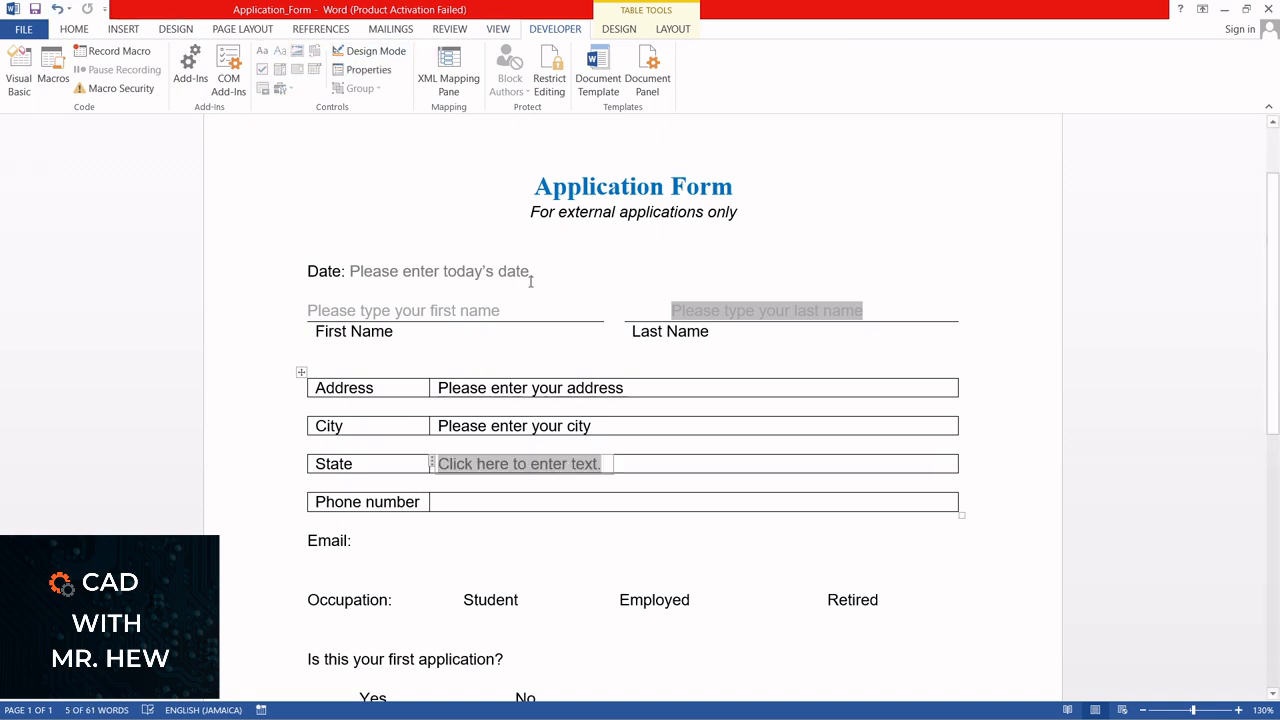
pyautogui.click(353, 72)
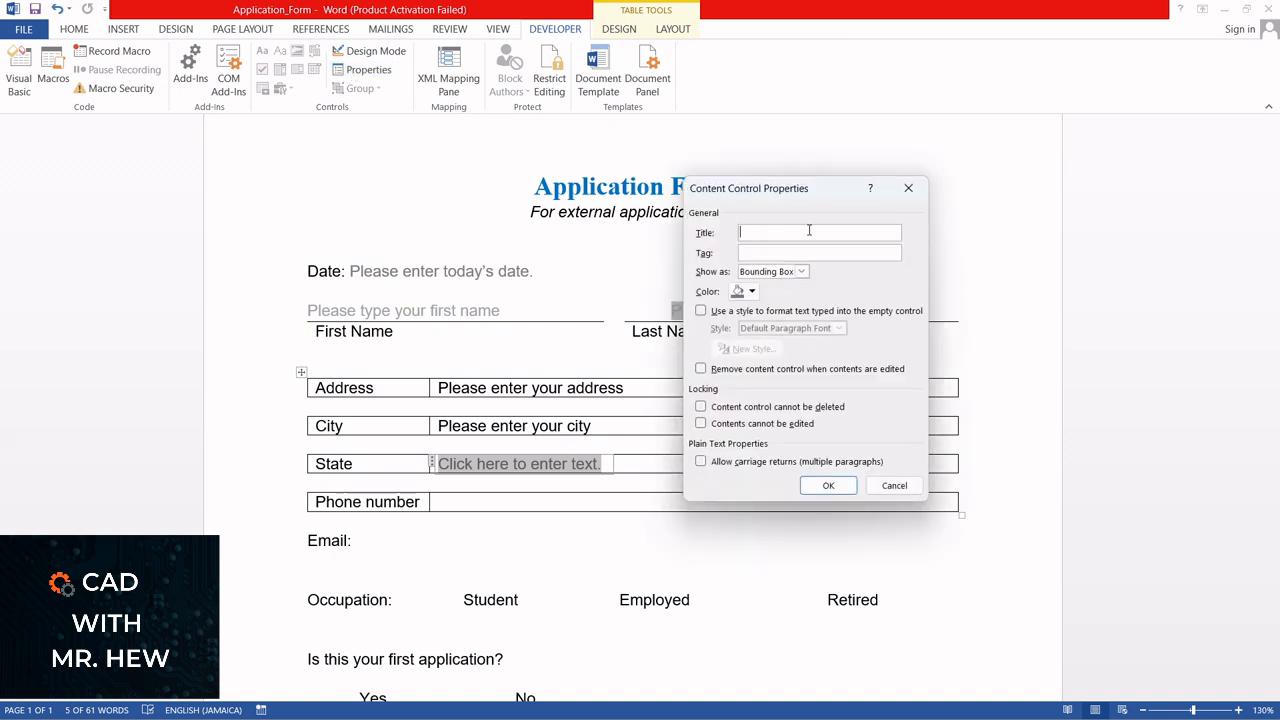
pyautogui.write('Sta')
pyautogui.click(772, 252)
pyautogui.write('State')
pyautogui.click(838, 486)
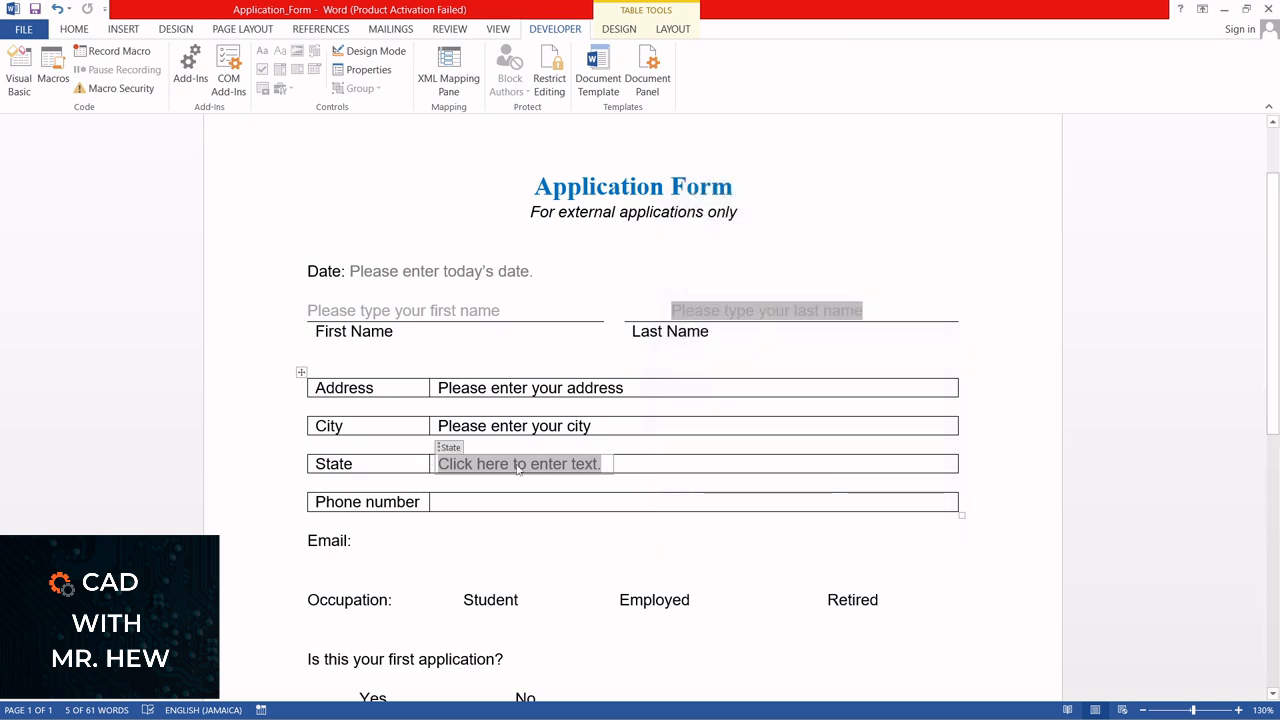
# In Design Mode, change the State control's placeholder to "Please enter your State", and leave Design Mode
pyautogui.click(360, 52)
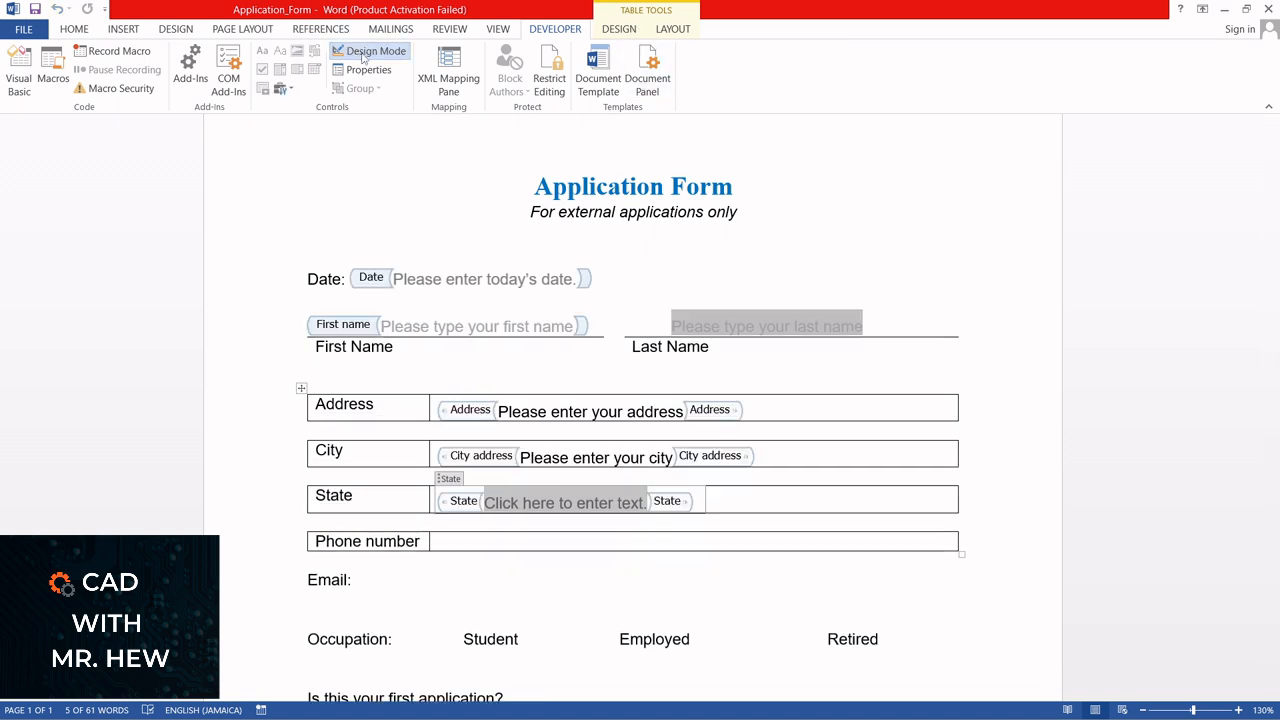
pyautogui.click(500, 503)
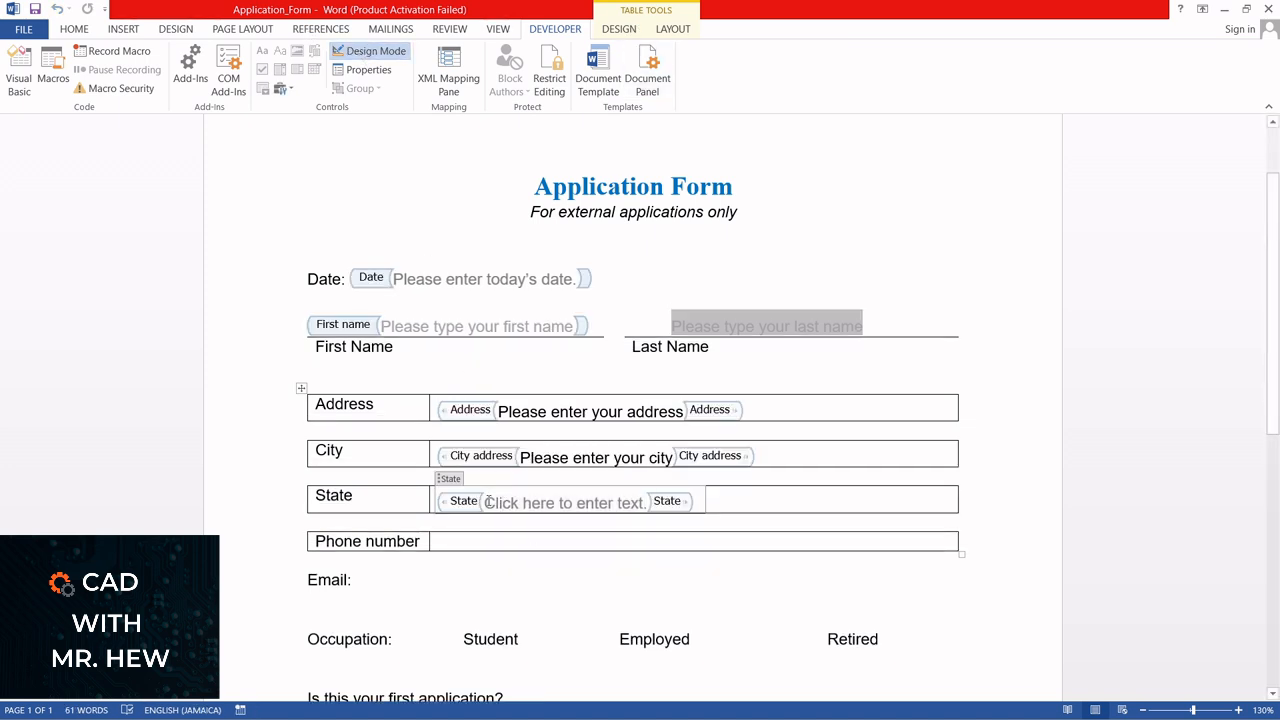
pyautogui.moveTo(489, 502); pyautogui.dragTo(652, 501)
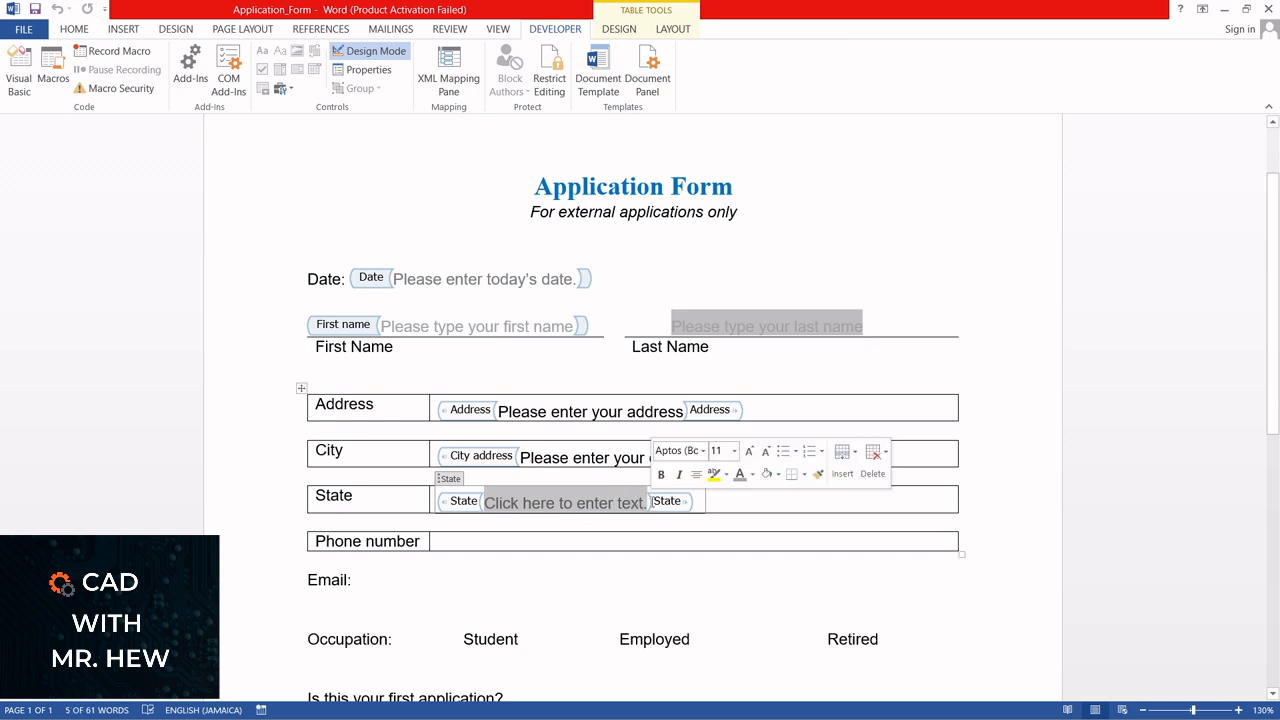
pyautogui.write('Please ')
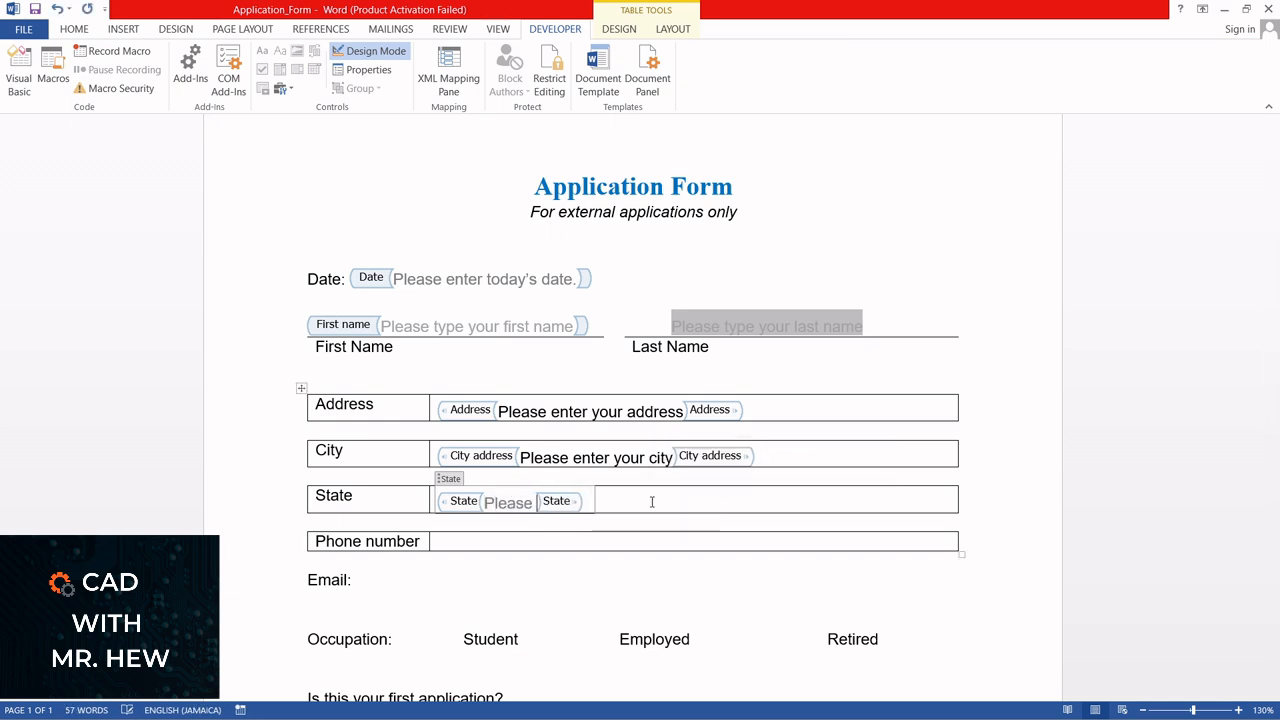
pyautogui.write('enter')
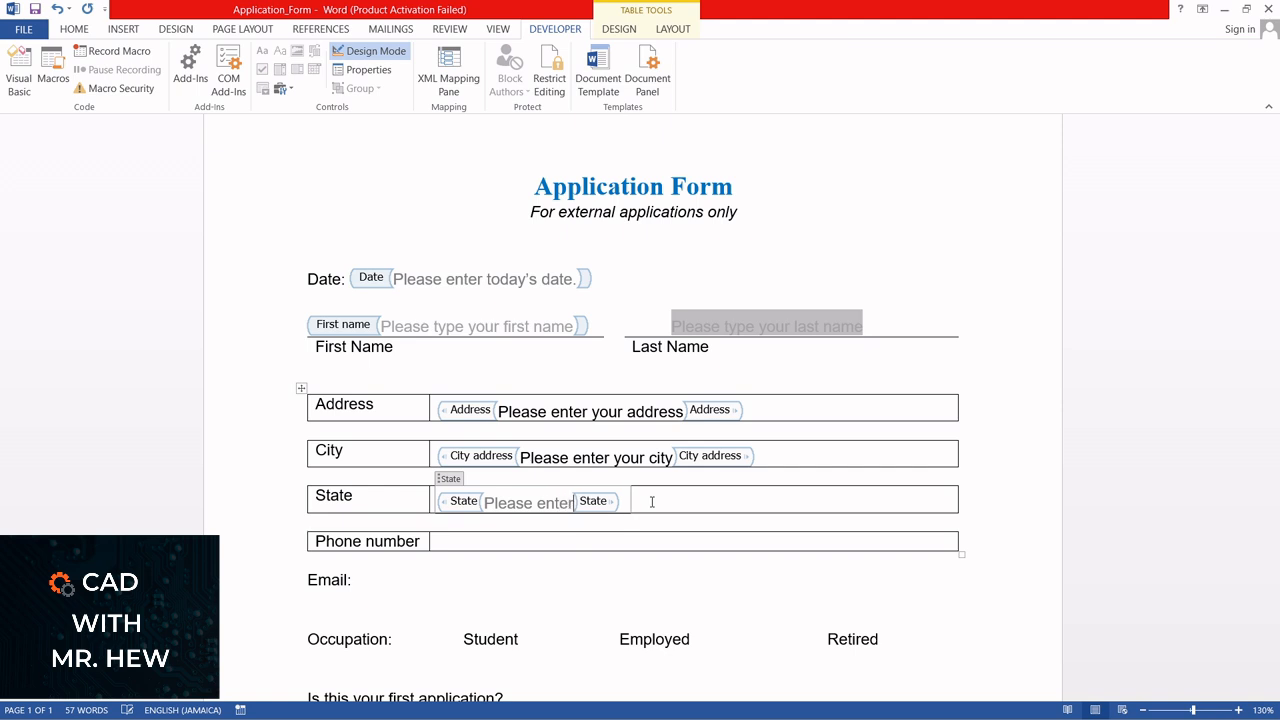
pyautogui.write(' your State')
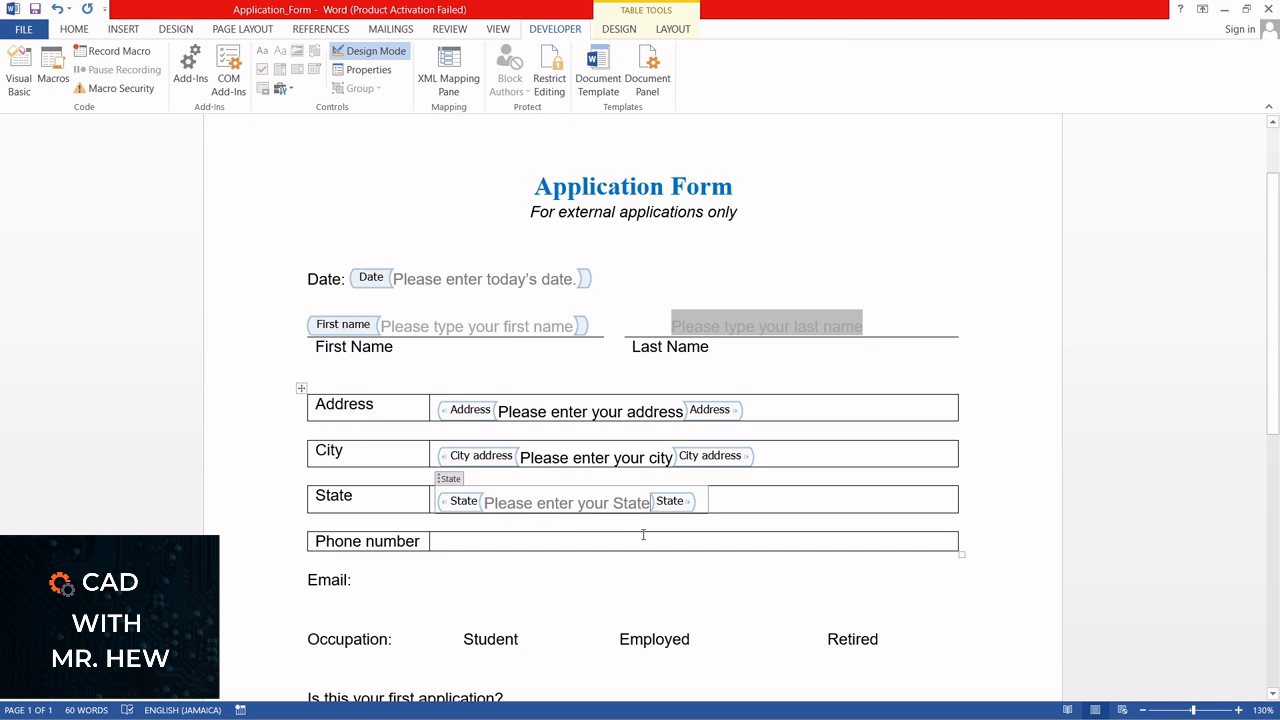
pyautogui.click(362, 51)
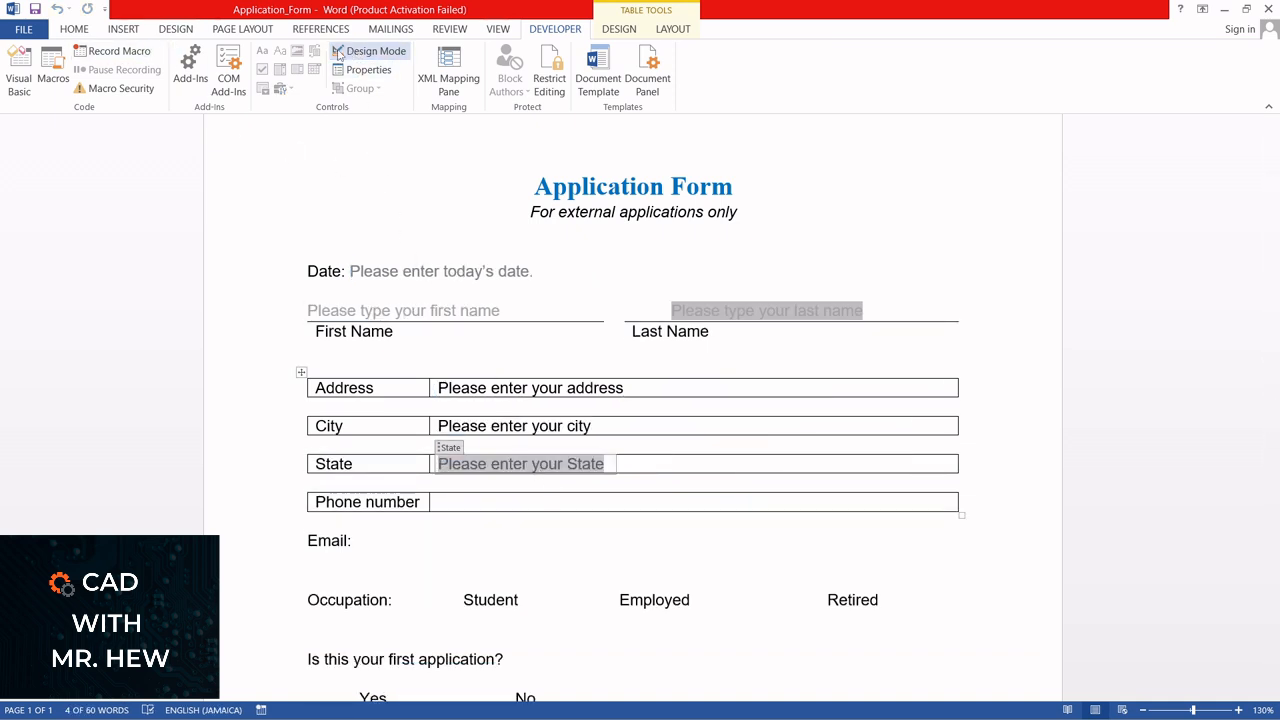
pyautogui.click(76, 32)
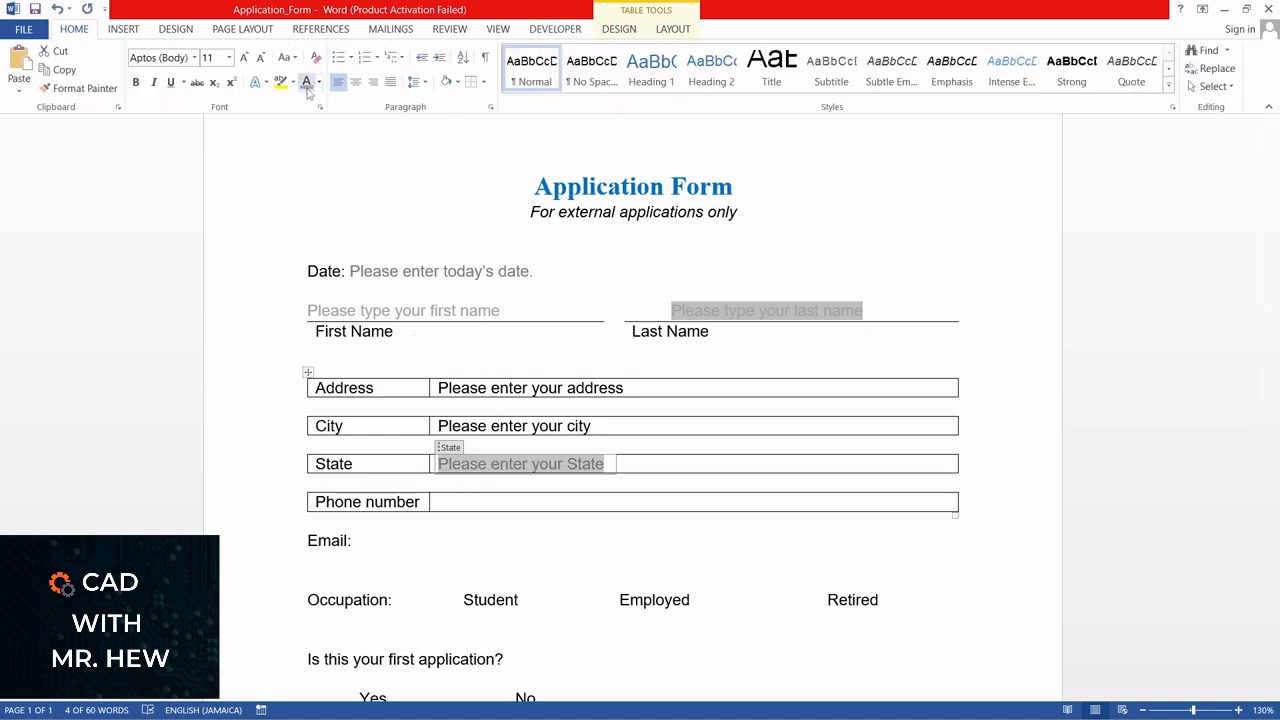
# Apply the light grey font colour to the City and Address placeholders in the table
pyautogui.click(583, 427)
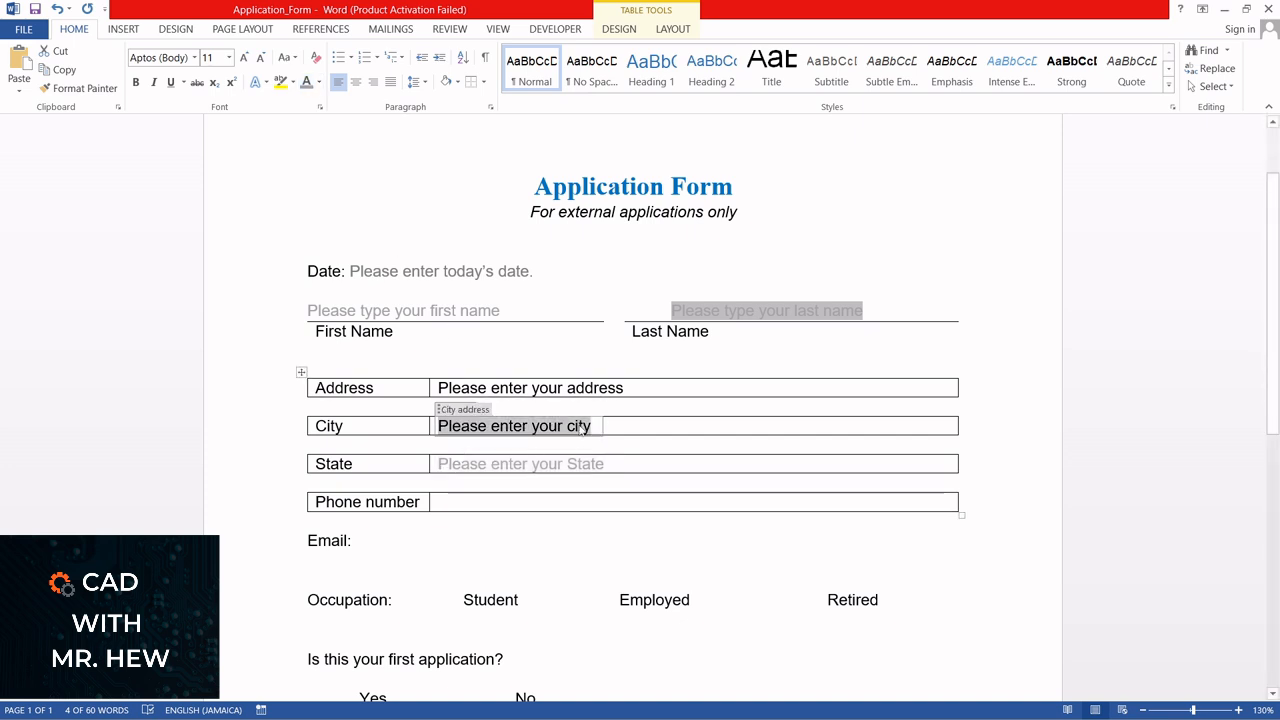
pyautogui.click(307, 83)
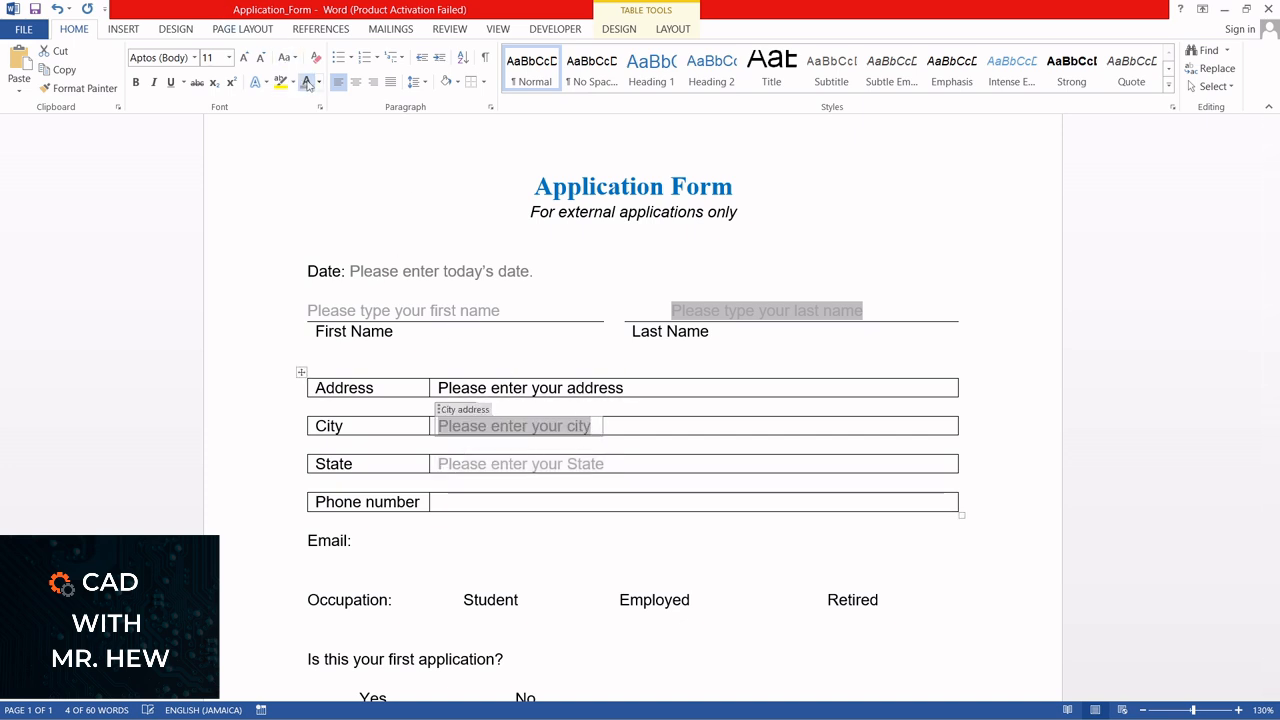
pyautogui.click(460, 389)
pyautogui.click(307, 83)
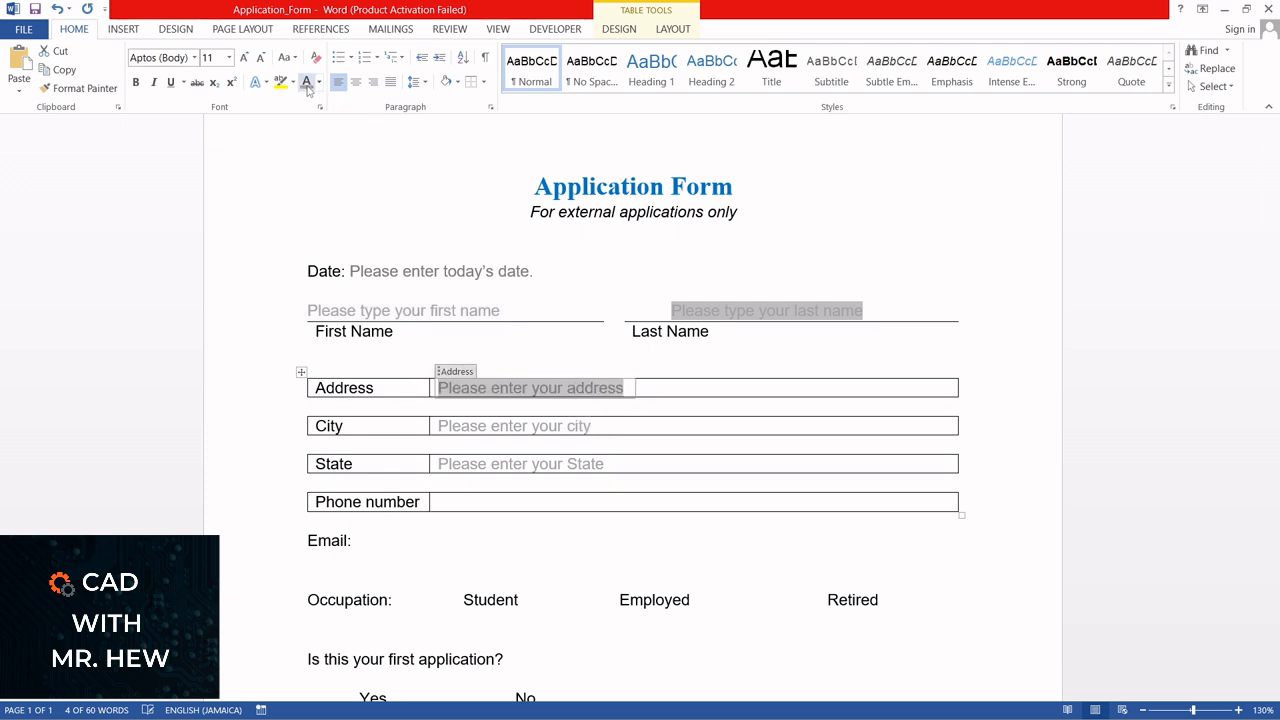
pyautogui.click(663, 432)
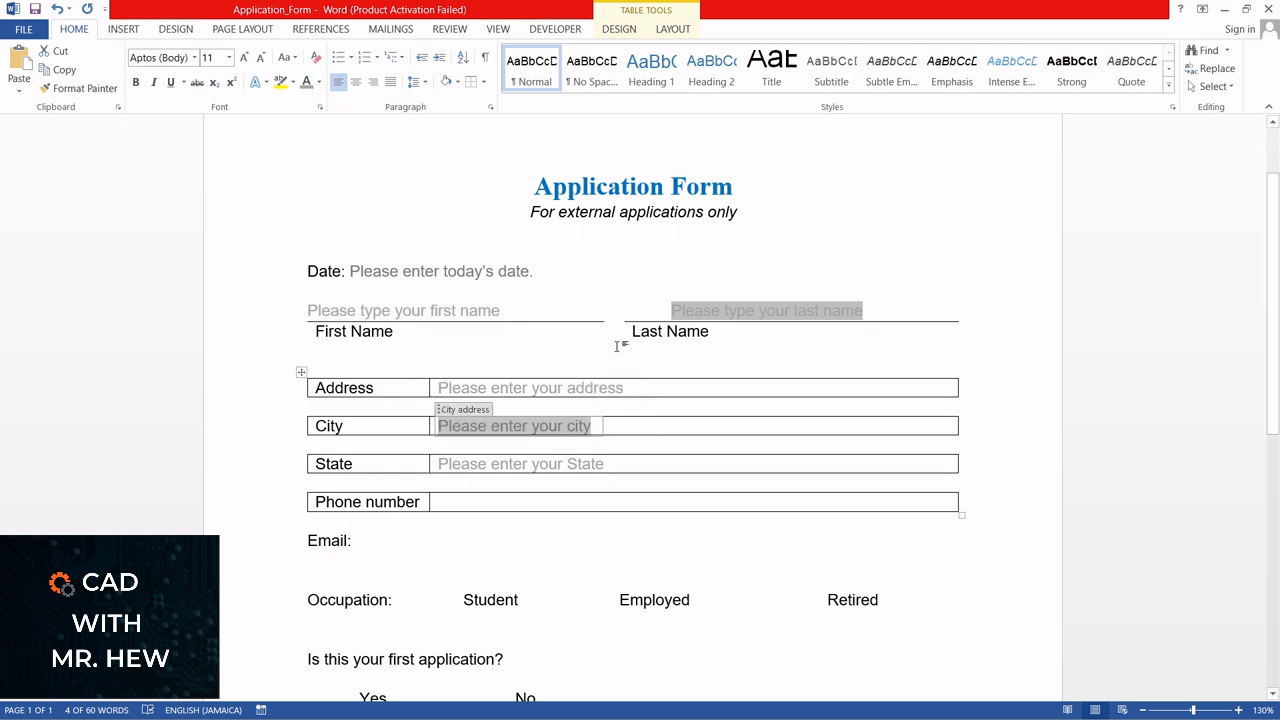
# Insert a plain text content control in the cell beside Phone number, titled "Phone number" and tagged "Phone_num"
pyautogui.click(462, 503)
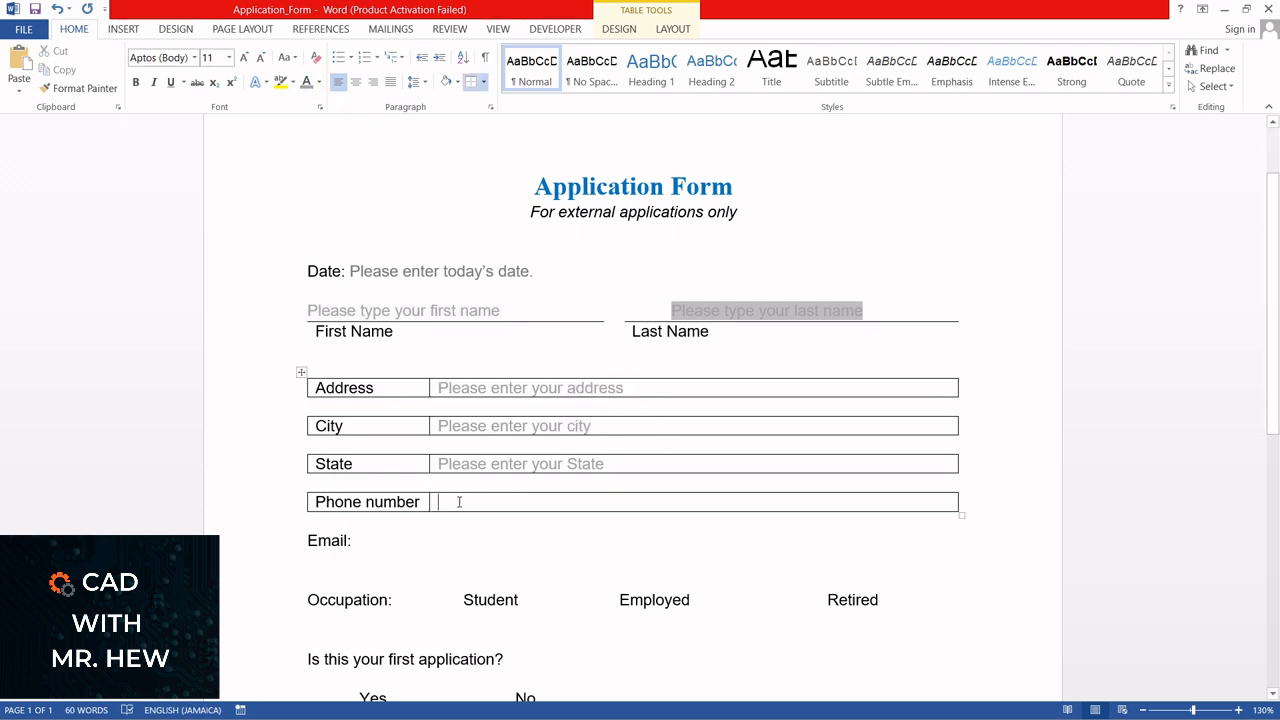
pyautogui.click(556, 29)
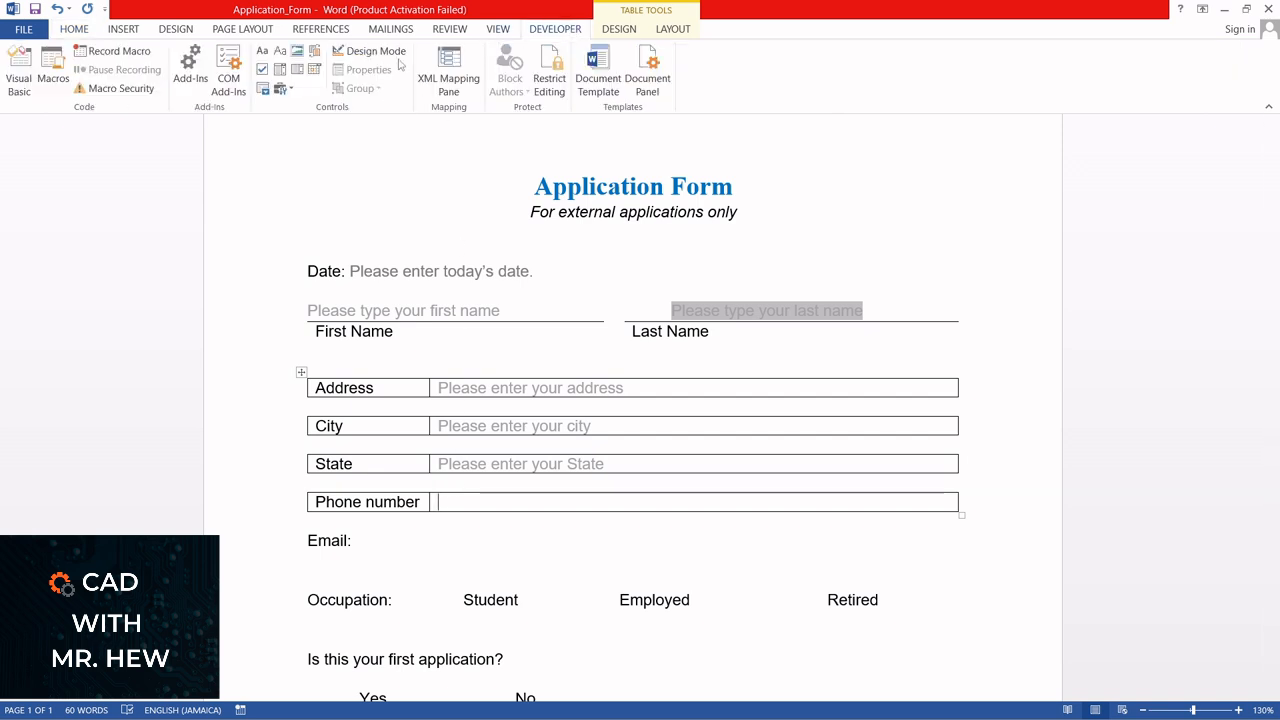
pyautogui.click(280, 52)
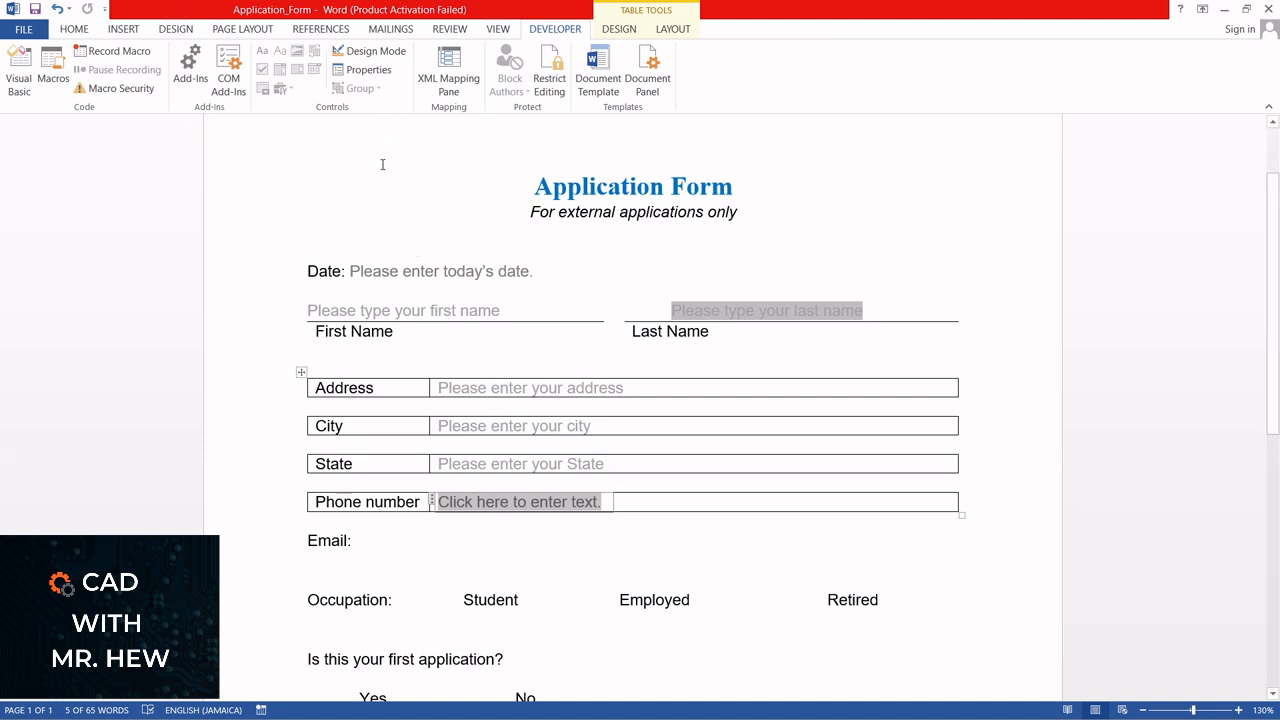
pyautogui.click(368, 69)
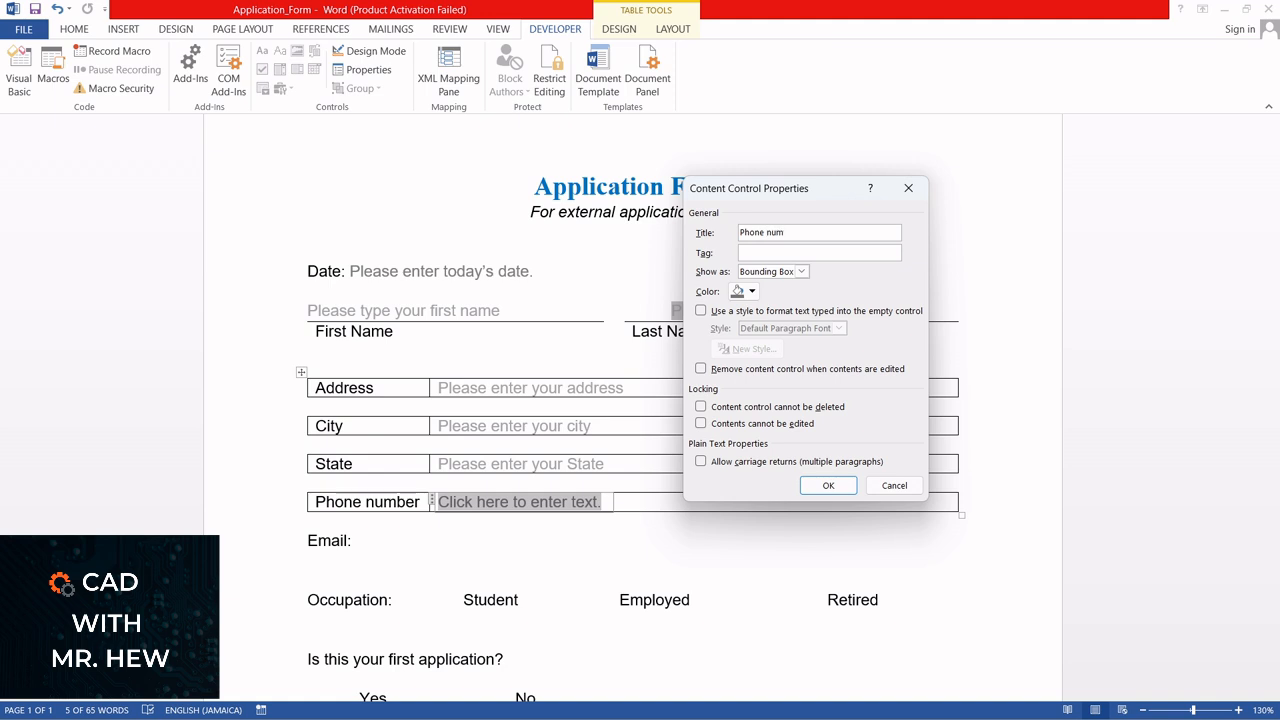
pyautogui.write('er')
pyautogui.click(786, 254)
pyautogui.write('Phone_num')
pyautogui.click(822, 483)
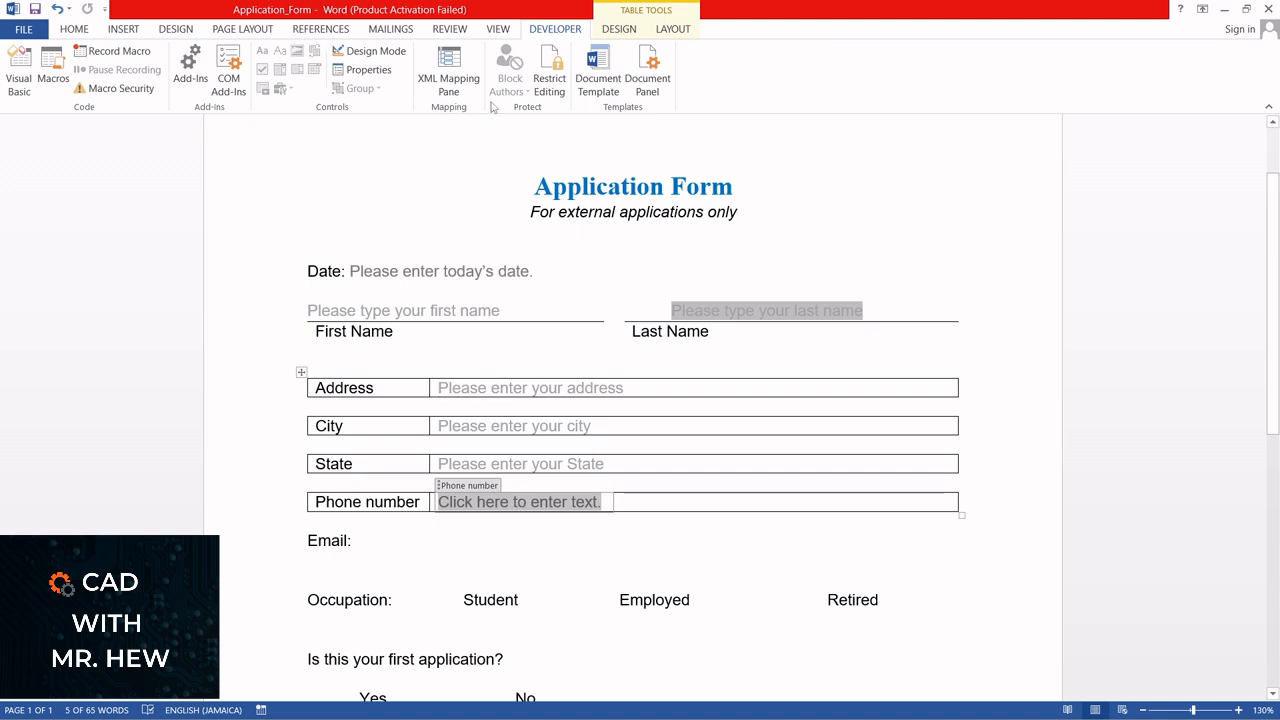
# In Design Mode, change the Phone number control's placeholder to "Please enter your phone number.", then leave Design Mode and colour it light grey
pyautogui.click(362, 55)
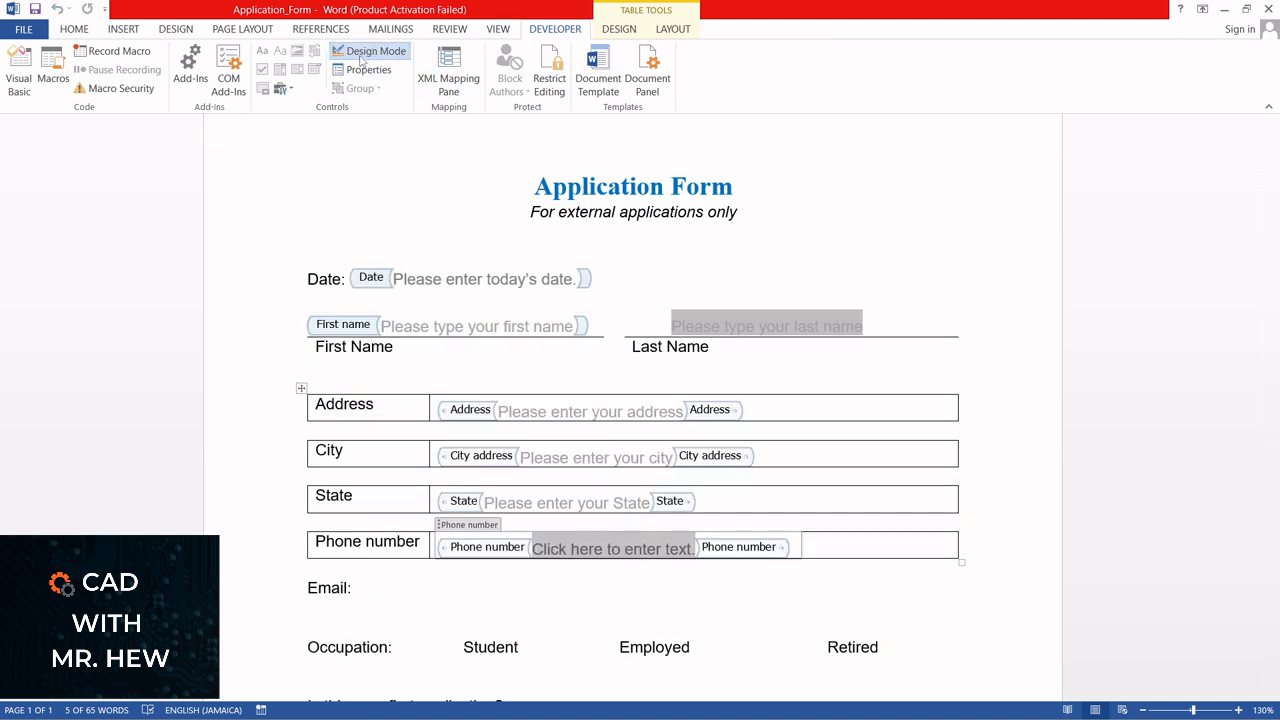
pyautogui.click(594, 554)
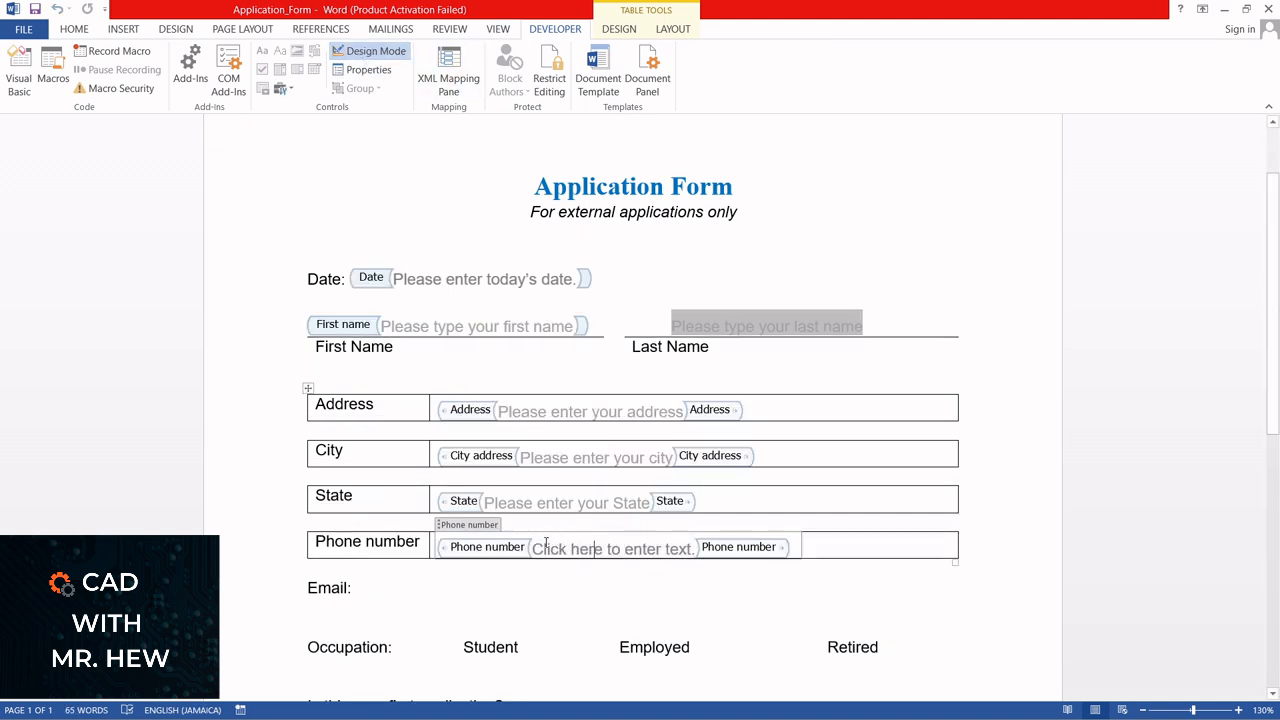
pyautogui.moveTo(534, 549); pyautogui.dragTo(690, 551)
pyautogui.press('BackSpace')
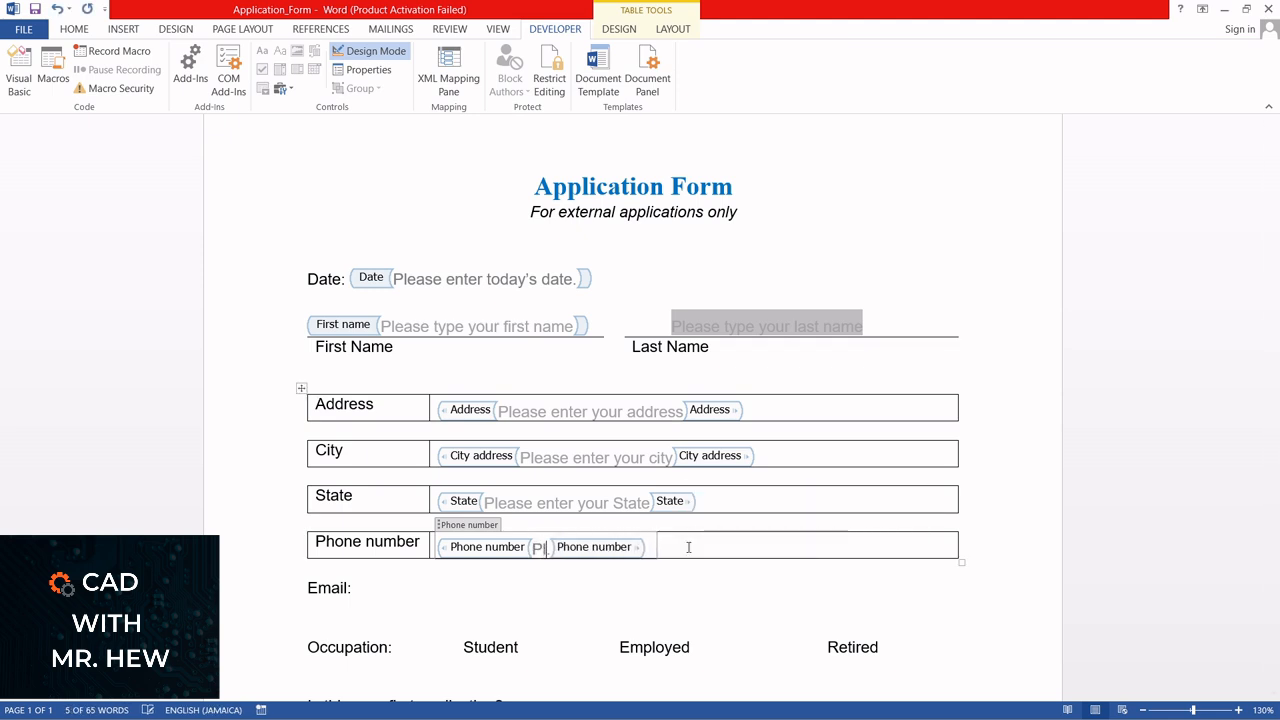
pyautogui.write('Please e')
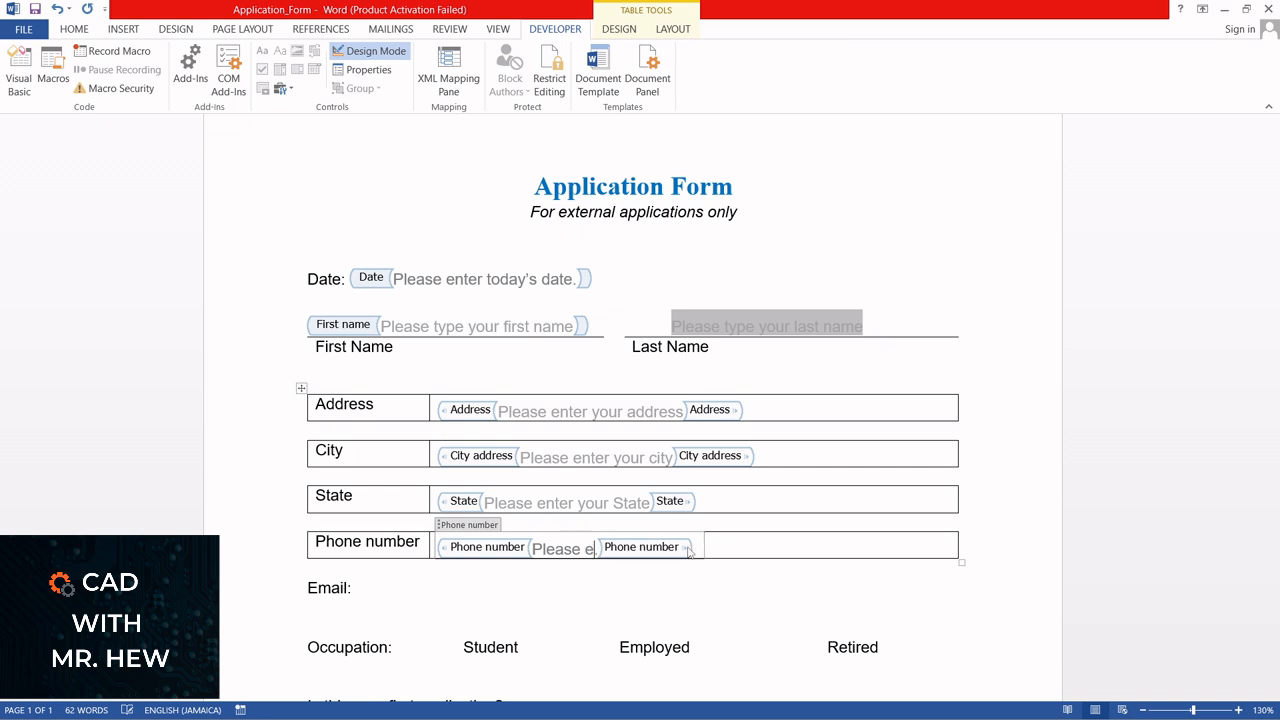
pyautogui.write('nter you')
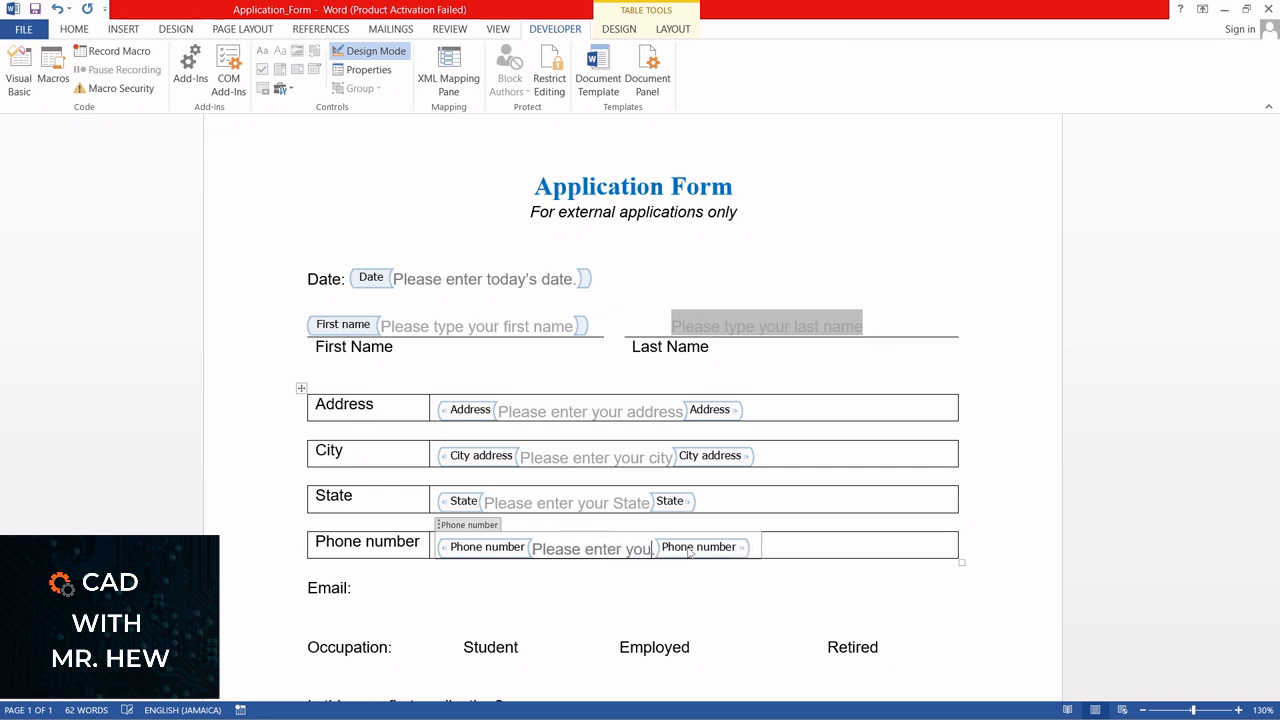
pyautogui.write('r ph')
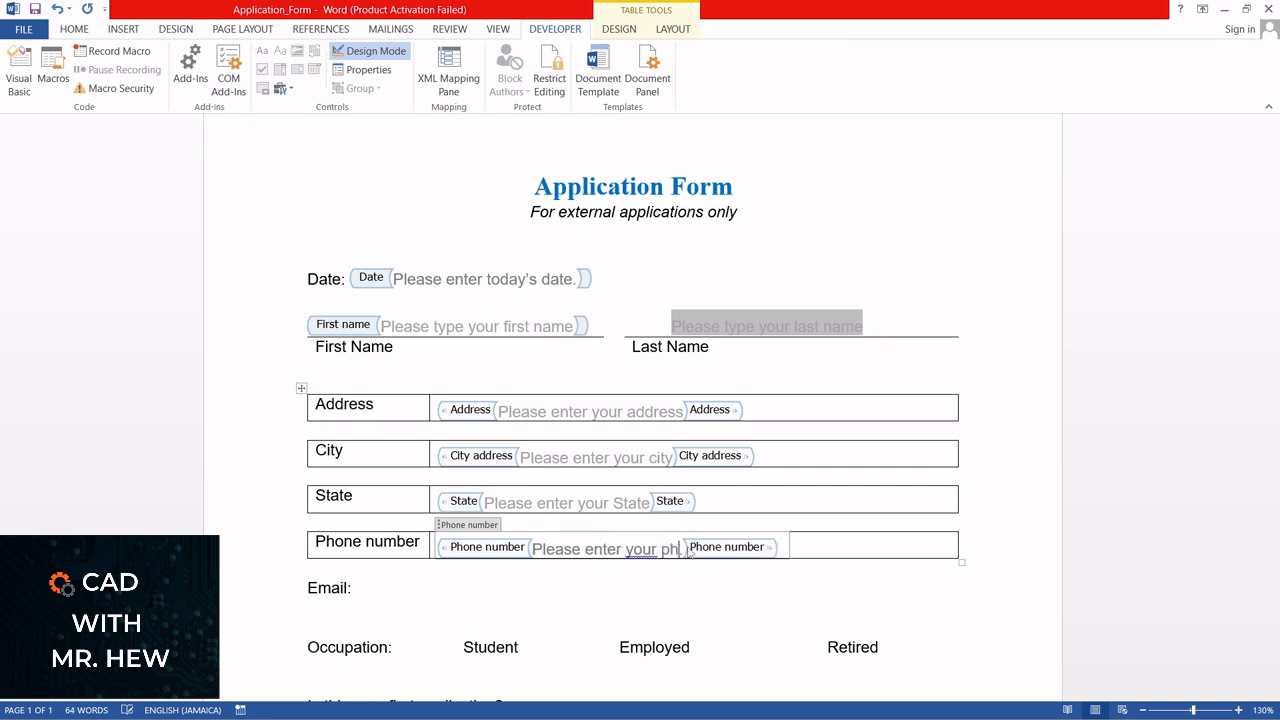
pyautogui.write('one number.')
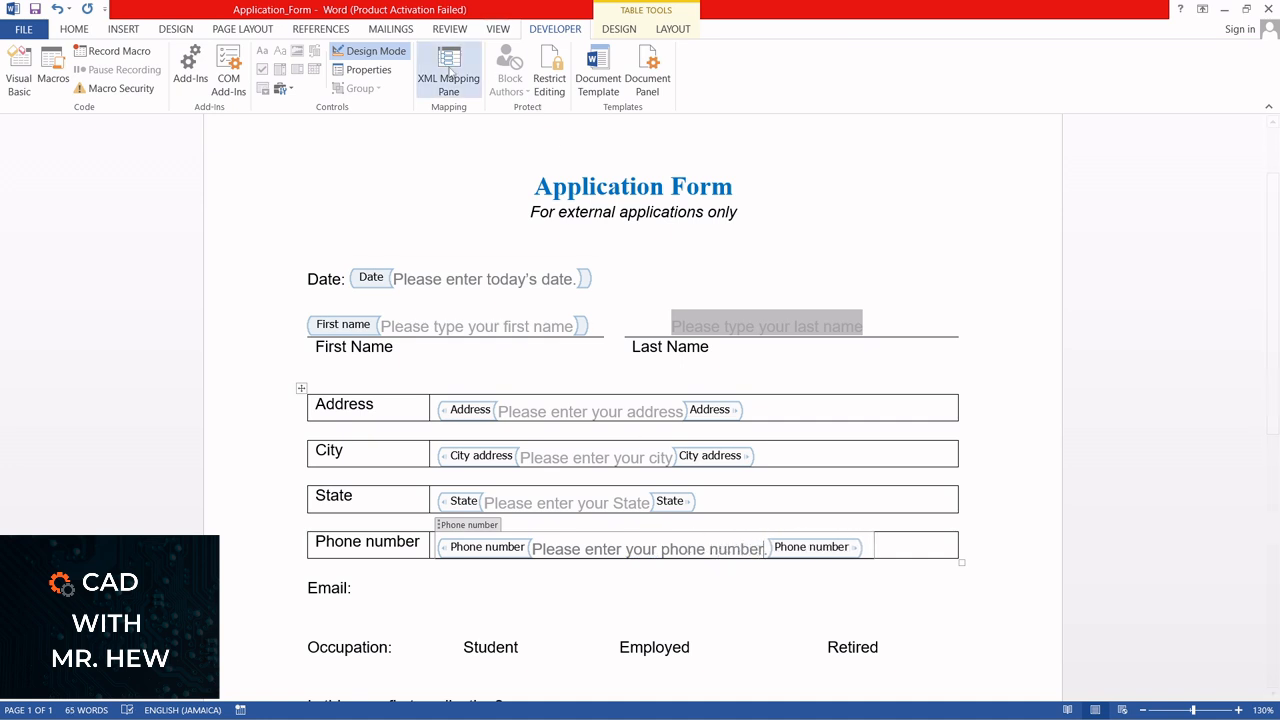
pyautogui.click(369, 53)
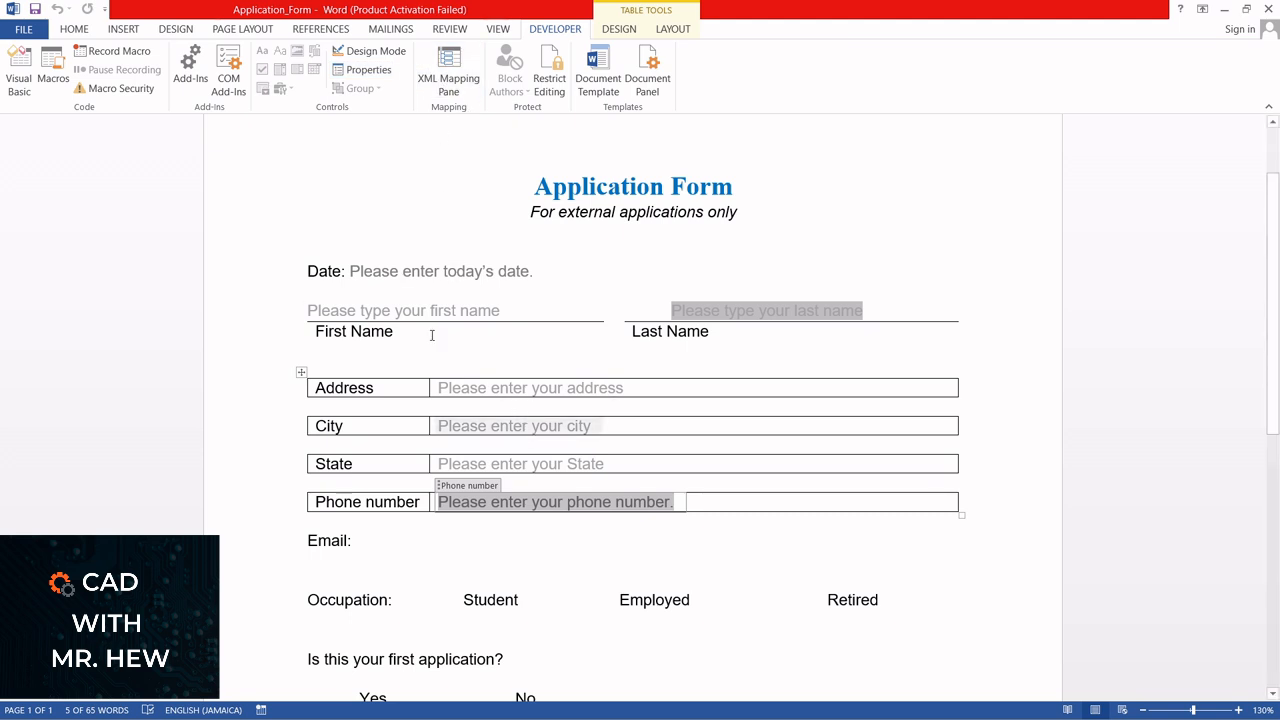
pyautogui.click(75, 30)
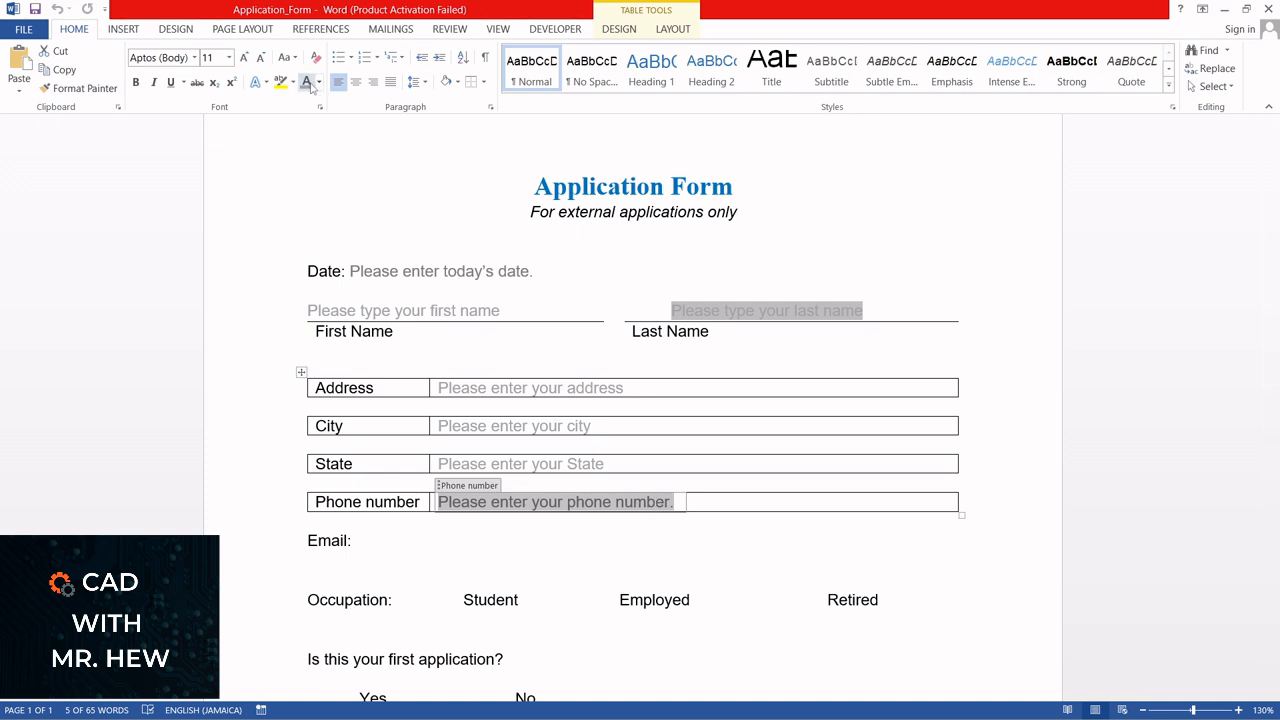
pyautogui.click(540, 557)
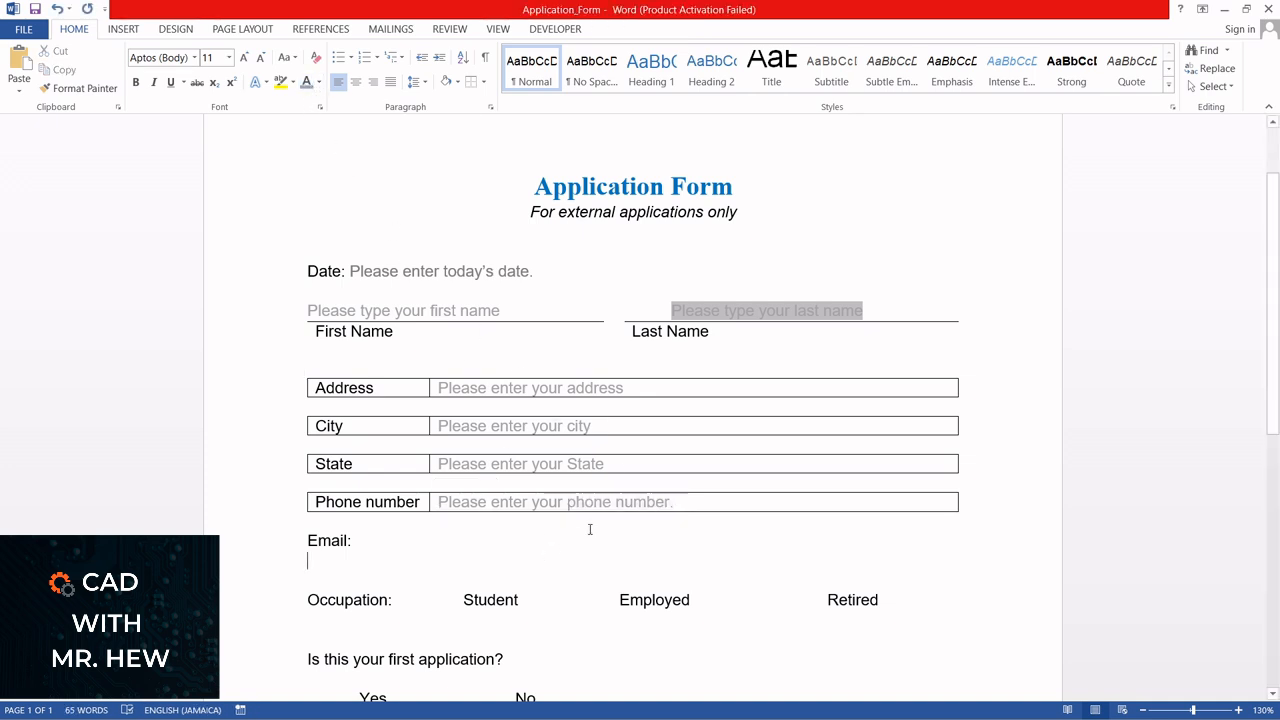
# Insert a rich text content control after "Email:", with the title "Email" and the tag "person's_email"
pyautogui.scroll(-1, 600, 535)
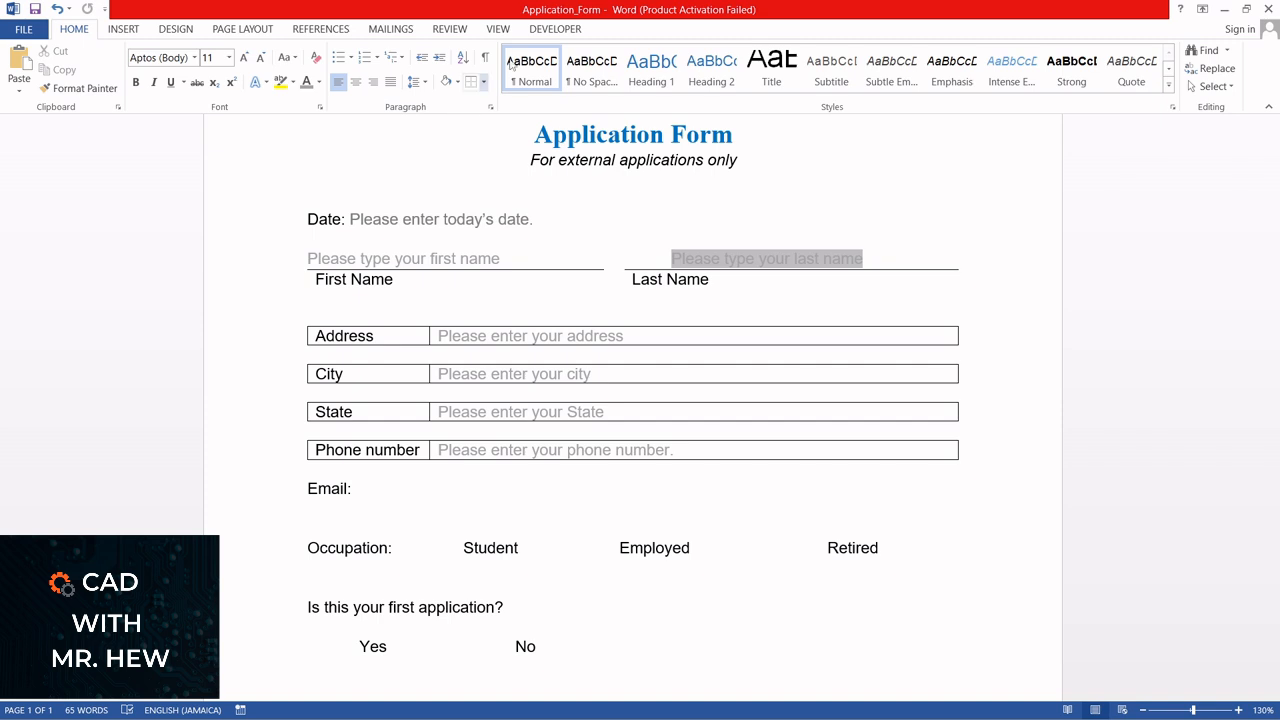
pyautogui.click(541, 30)
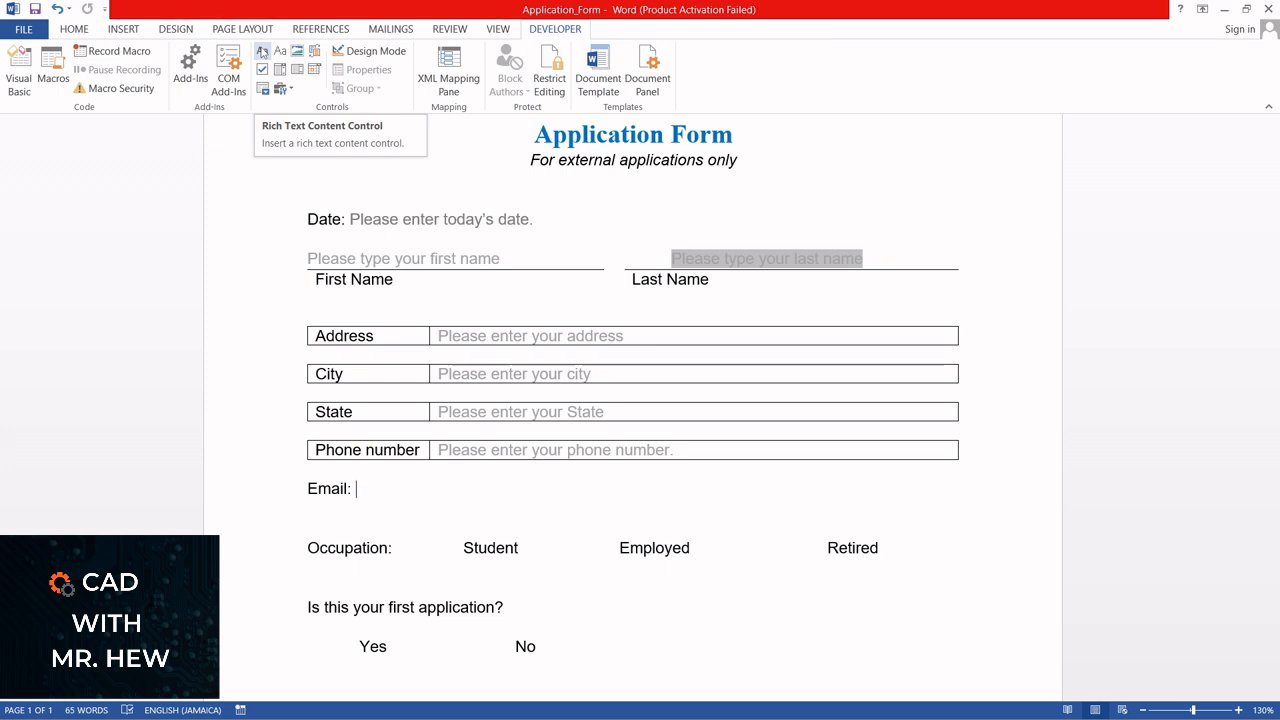
pyautogui.click(262, 51)
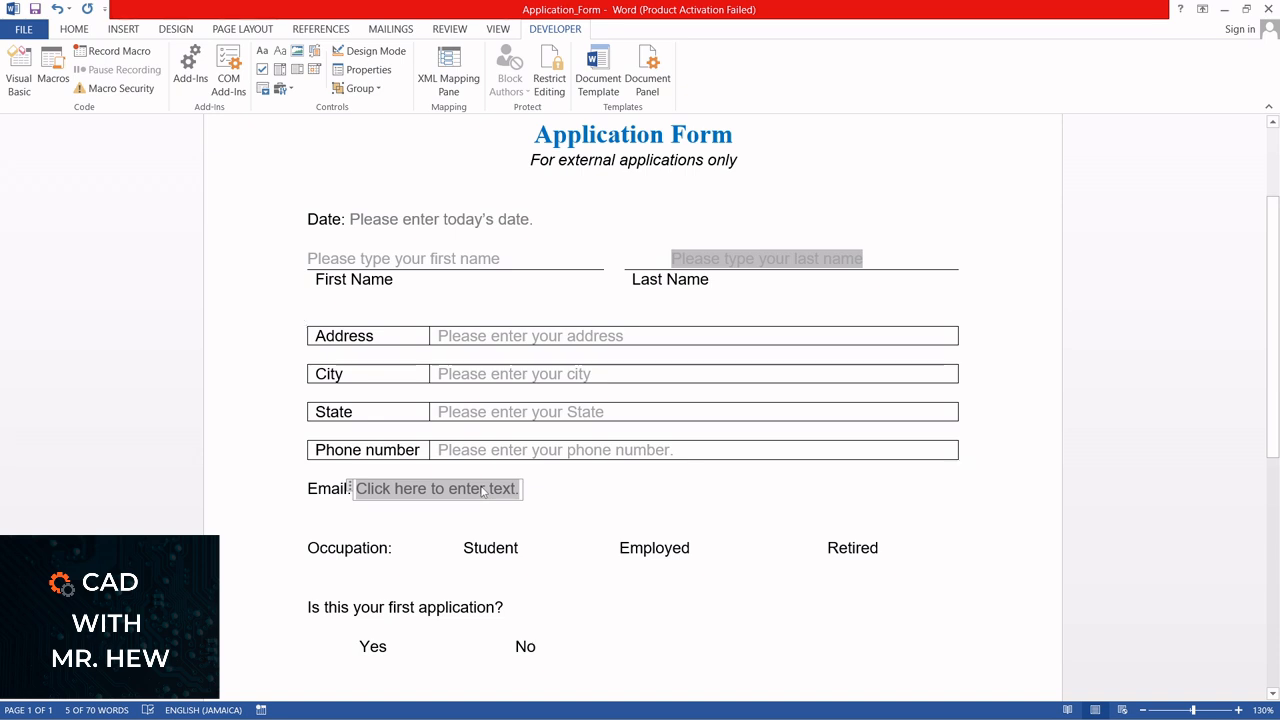
pyautogui.click(366, 72)
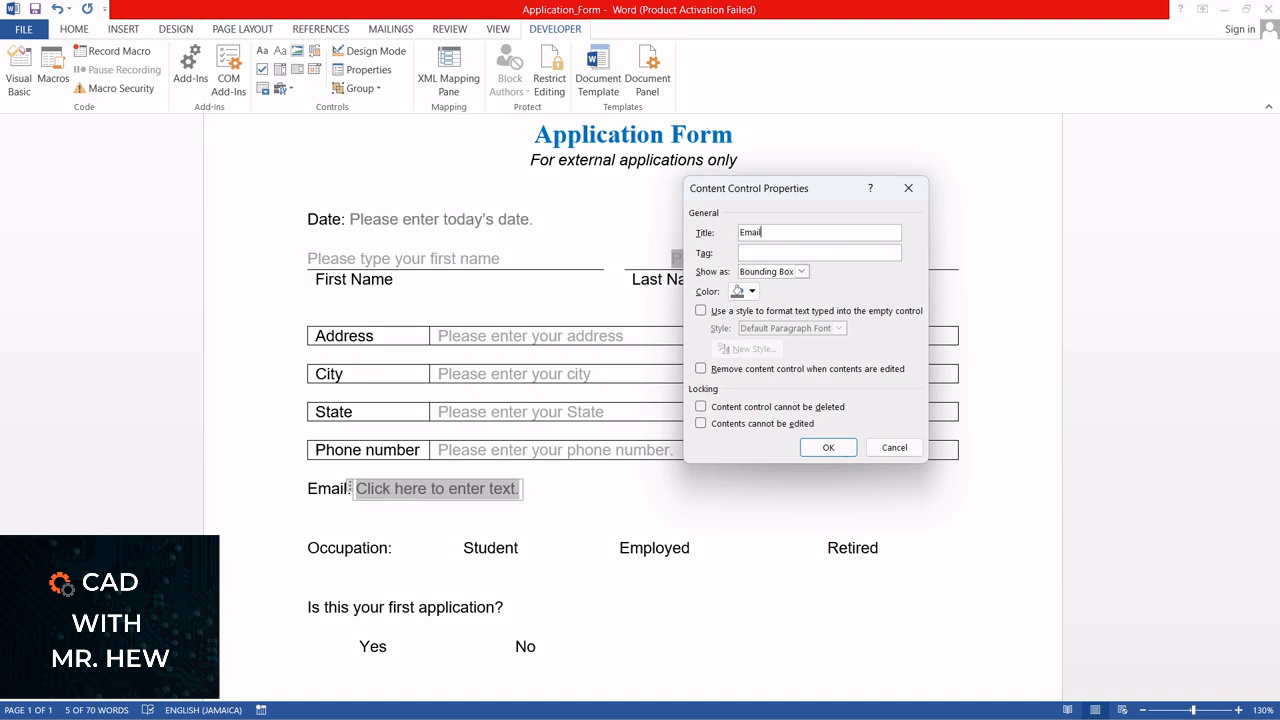
pyautogui.click(790, 256)
pyautogui.write("person's_email")
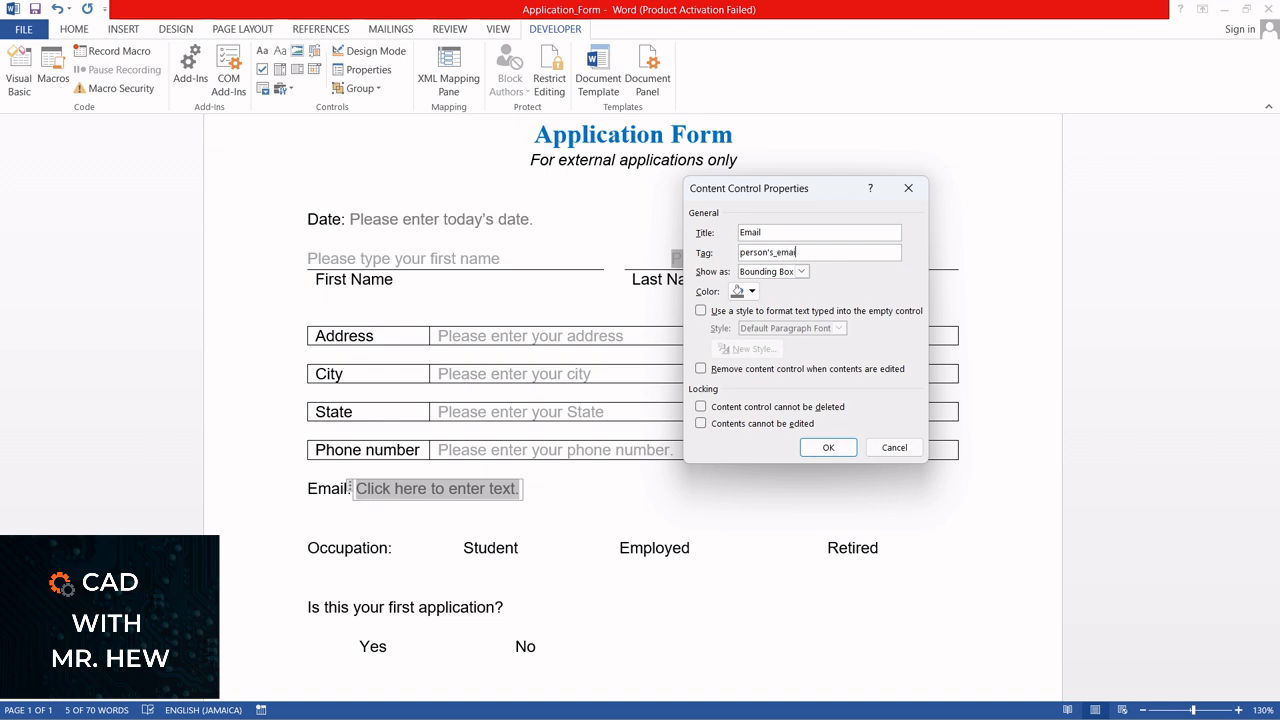
pyautogui.click(814, 453)
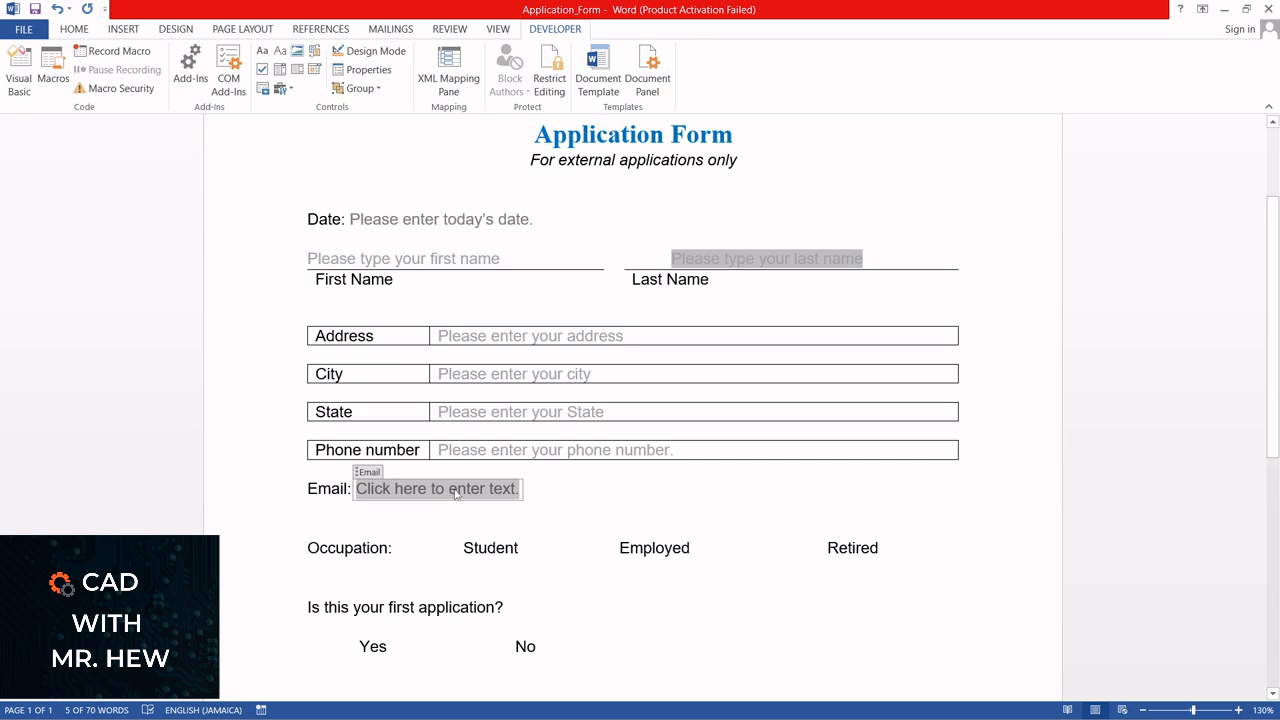
# In Design Mode, replace the Email control's default text with "Please enter your email address"
pyautogui.click(384, 53)
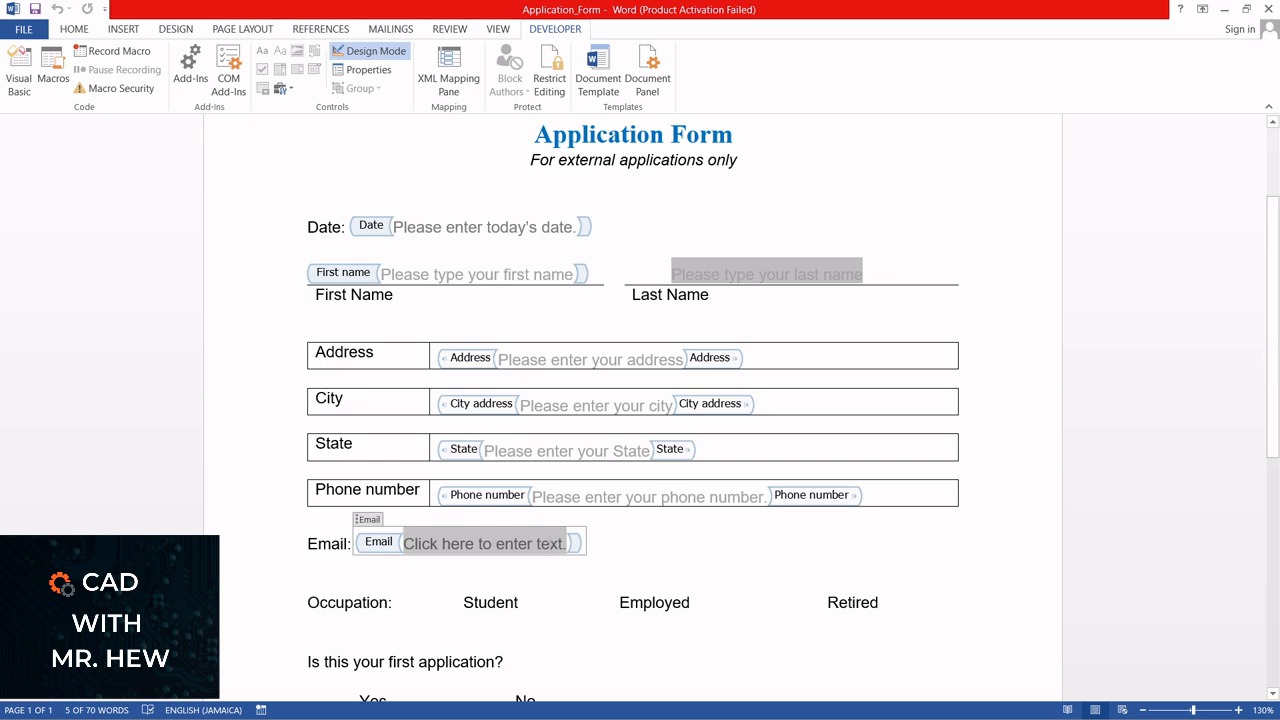
pyautogui.write('Pleas')
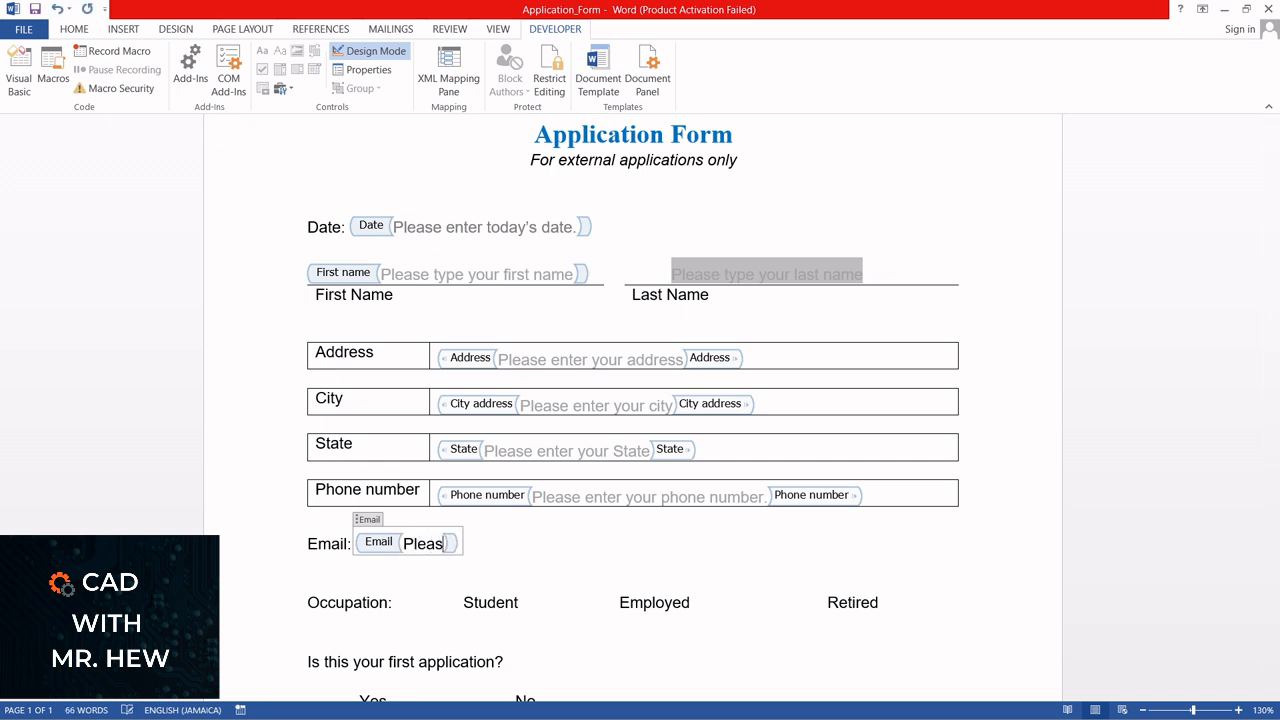
pyautogui.write('e ente')
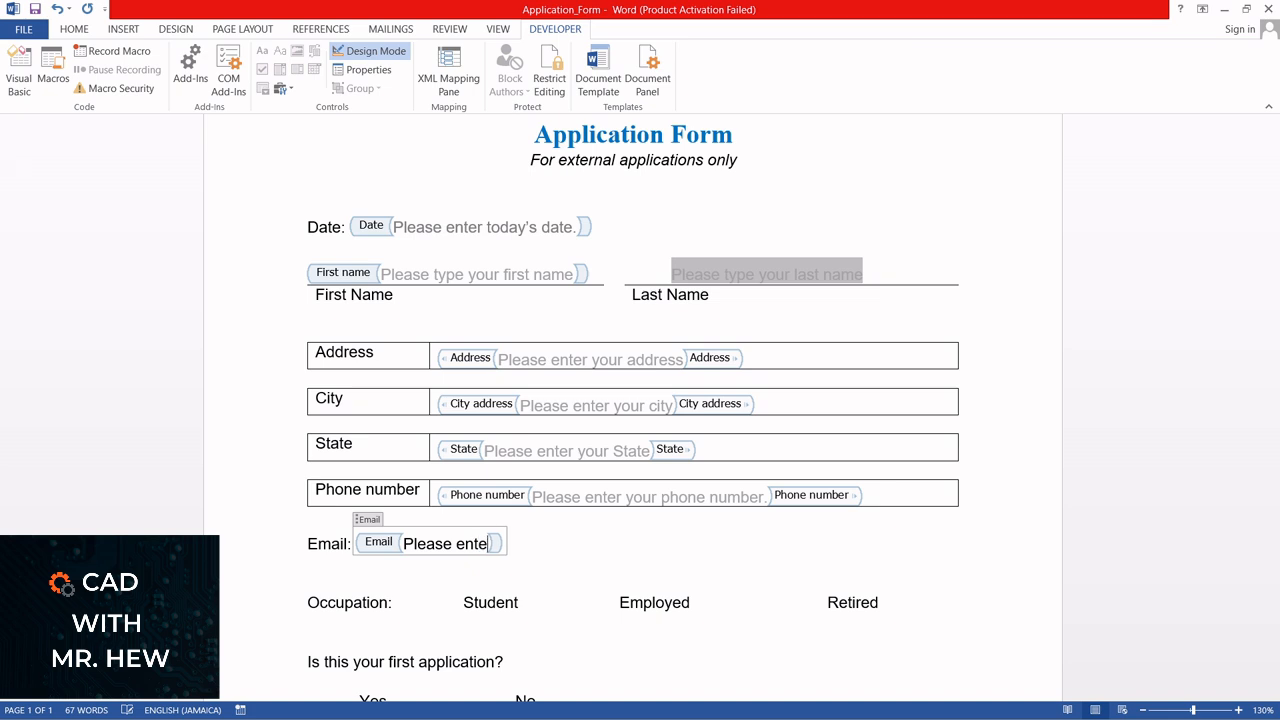
pyautogui.write('r your ')
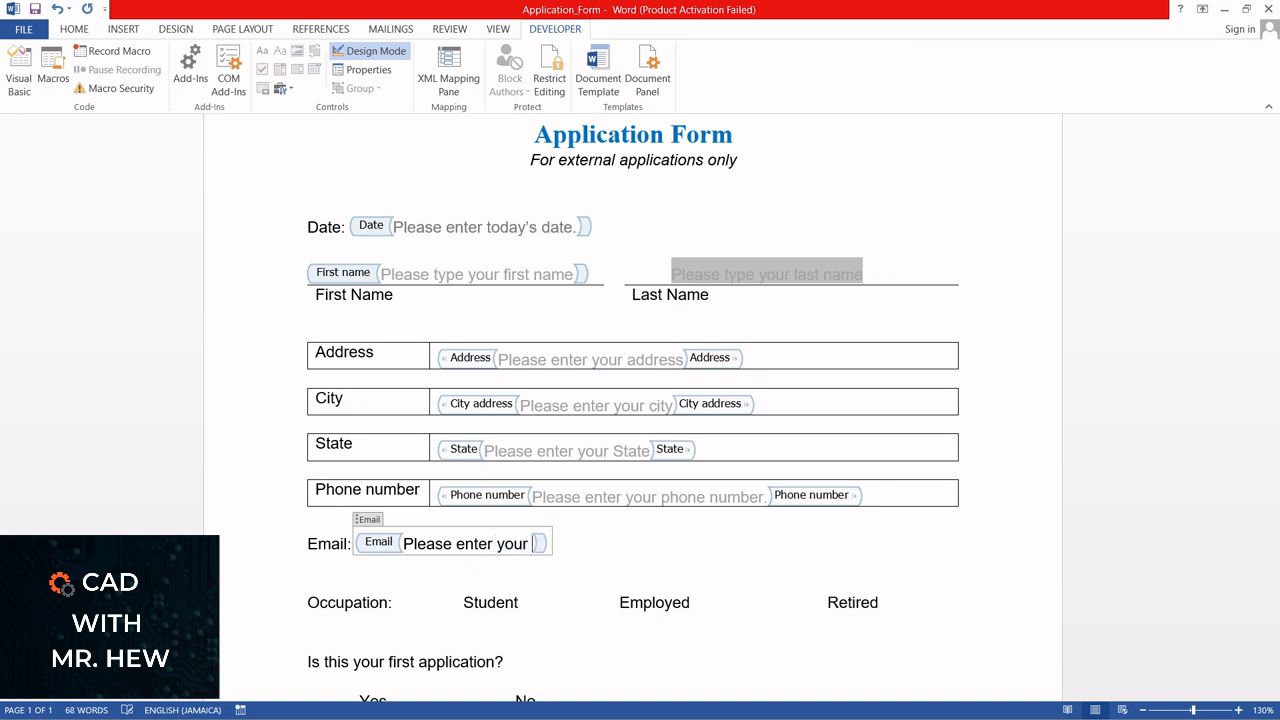
pyautogui.write('email a')
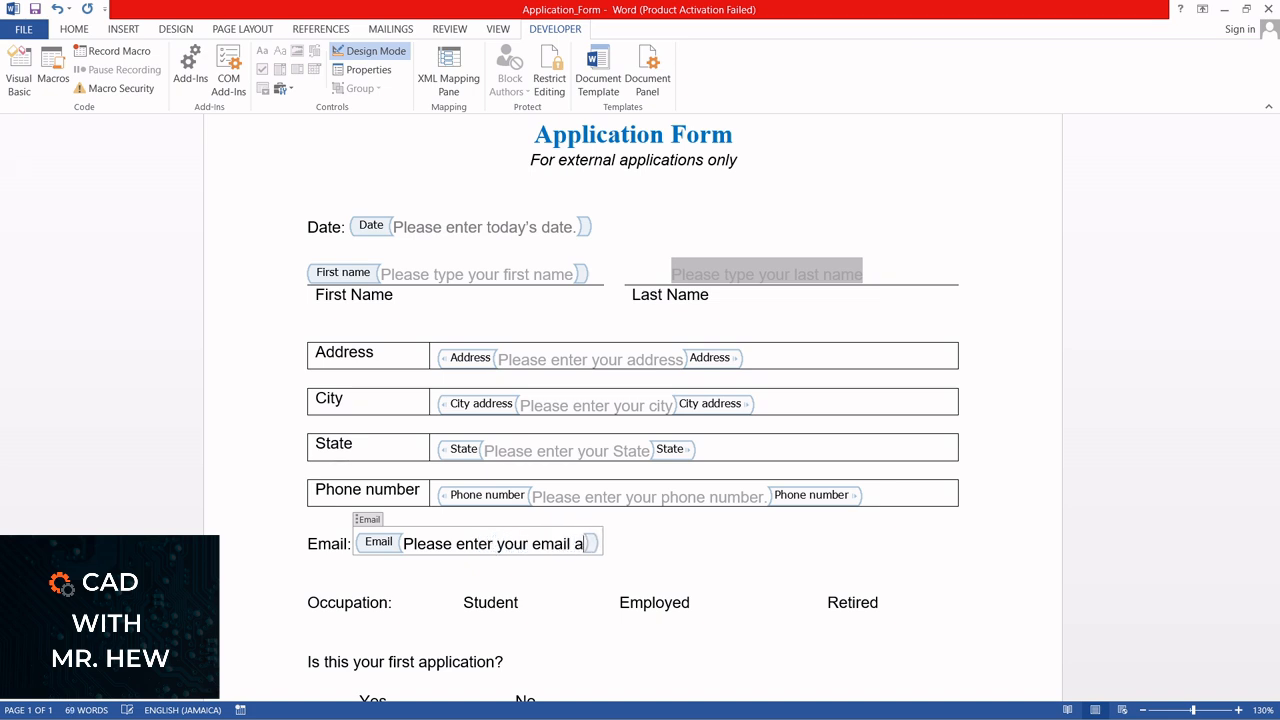
pyautogui.write('ddress')
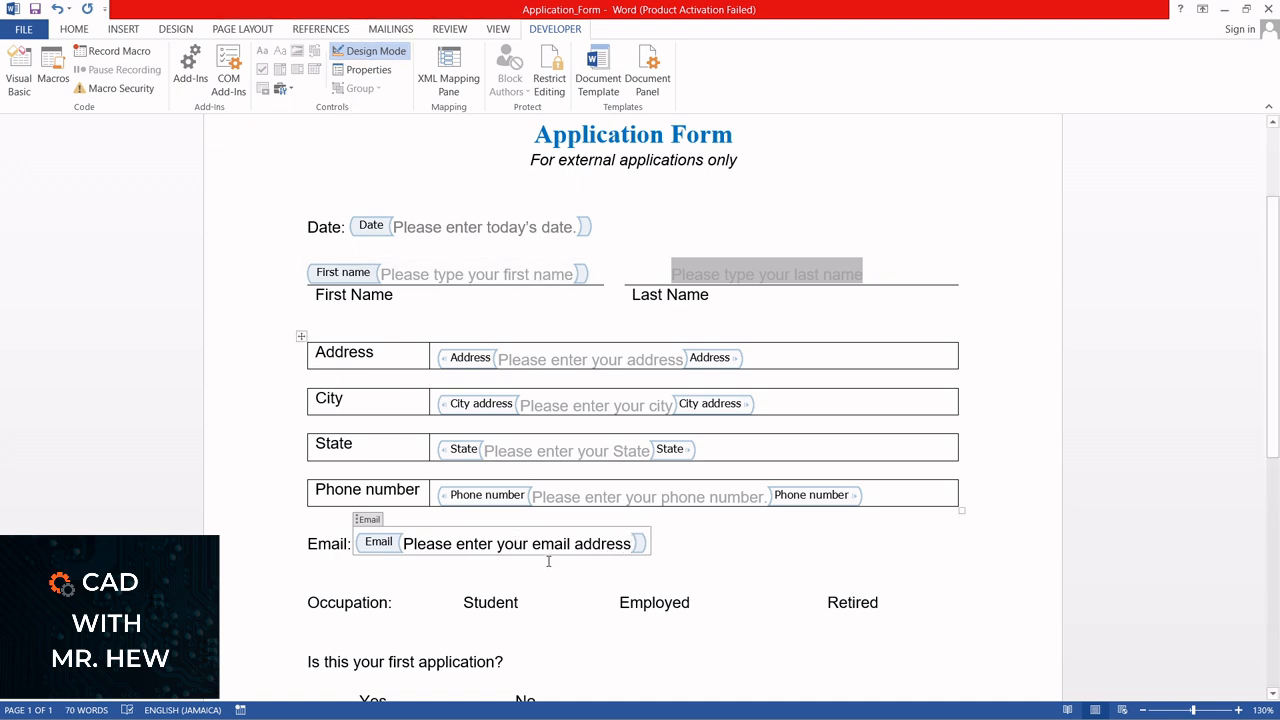
# Set the font colour of the words "email address" in the Email control to the standard blue
pyautogui.moveTo(531, 543); pyautogui.dragTo(632, 543)
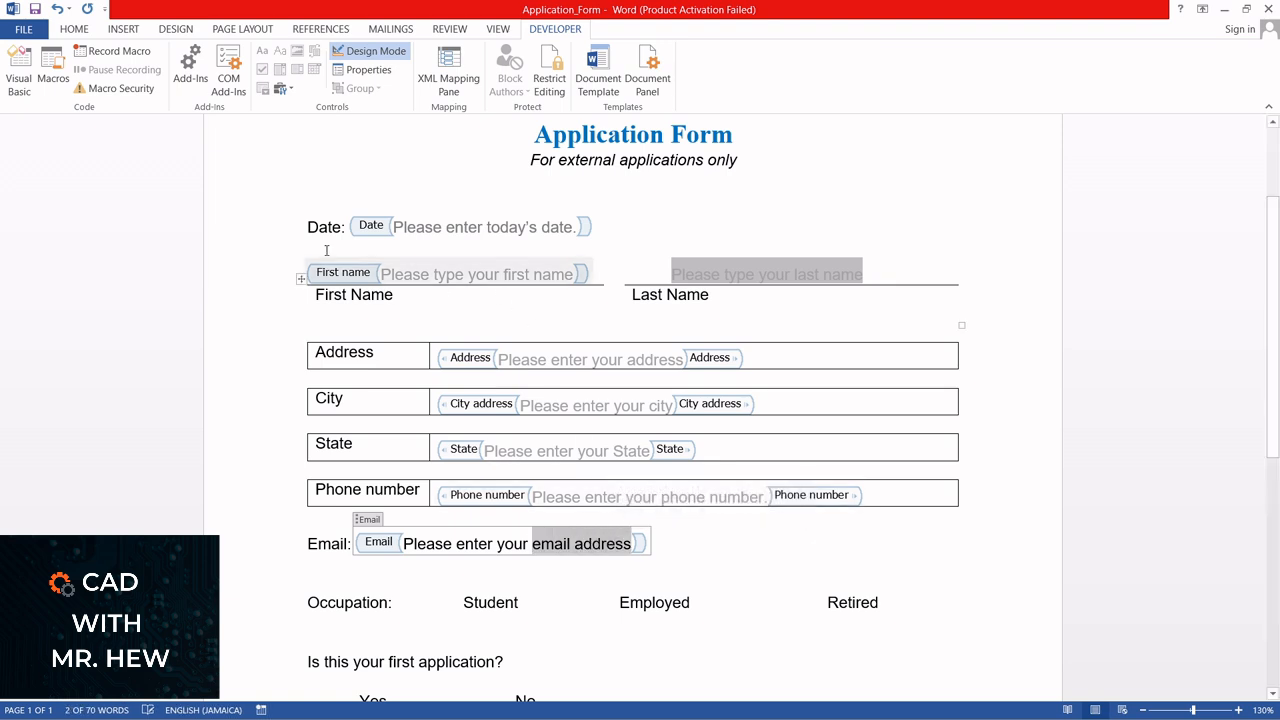
pyautogui.click(74, 29)
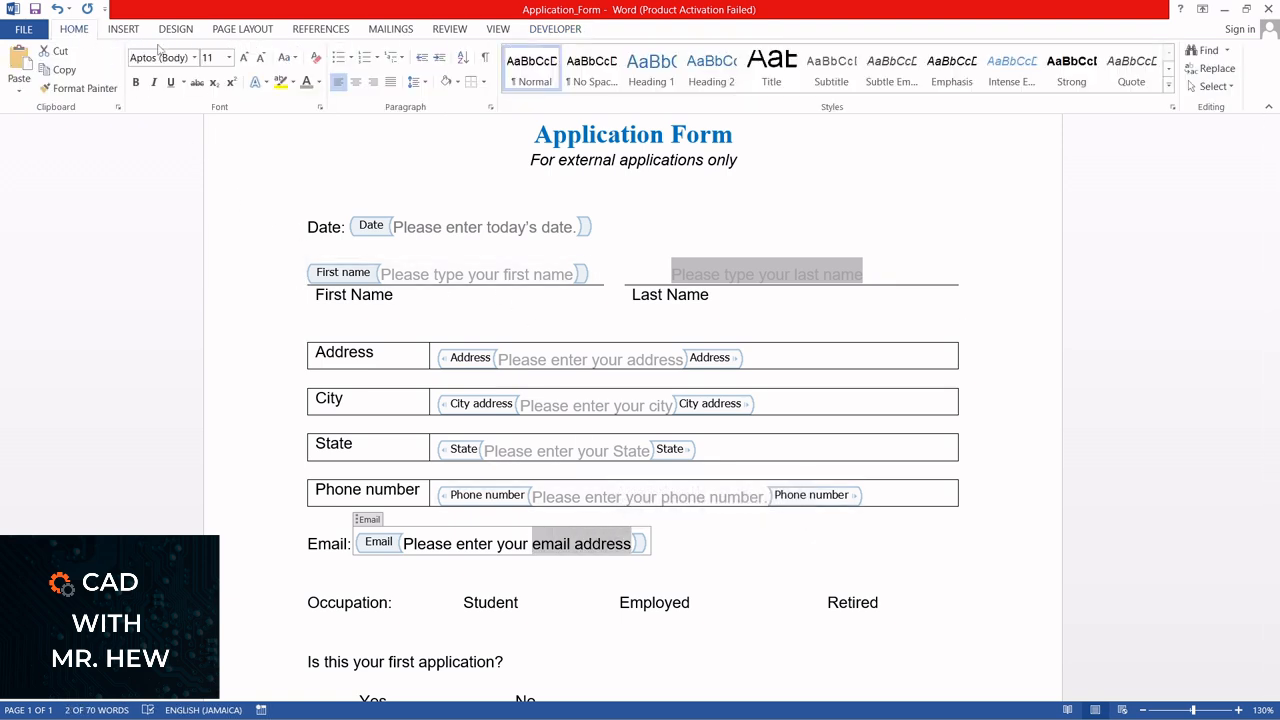
pyautogui.click(318, 83)
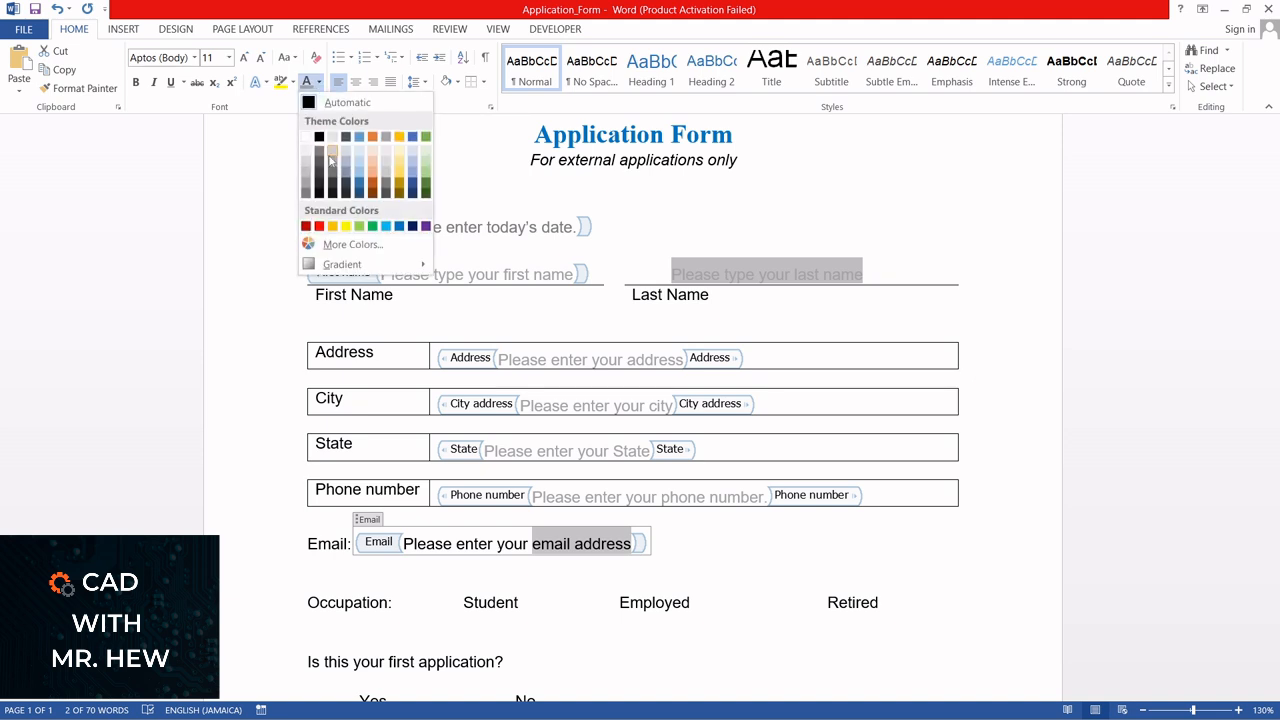
pyautogui.click(398, 228)
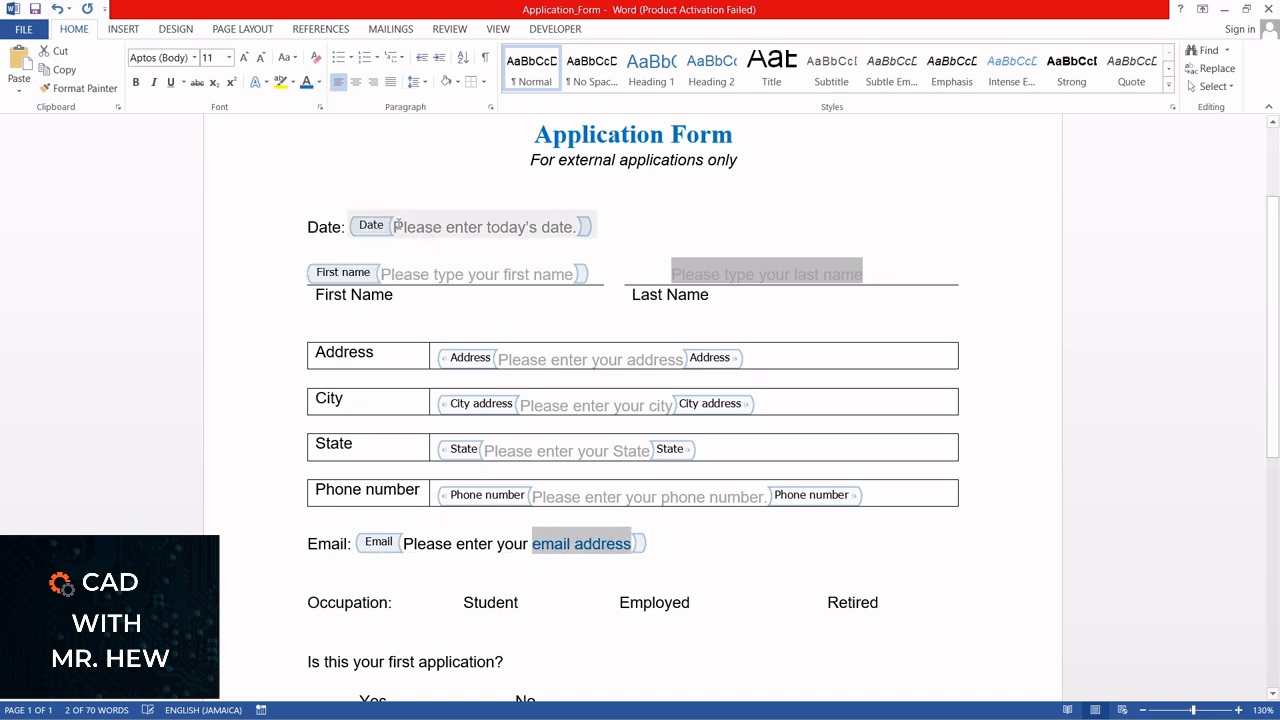
# Leave Design Mode and select the Email control to examine its placeholder text colours
pyautogui.click(552, 574)
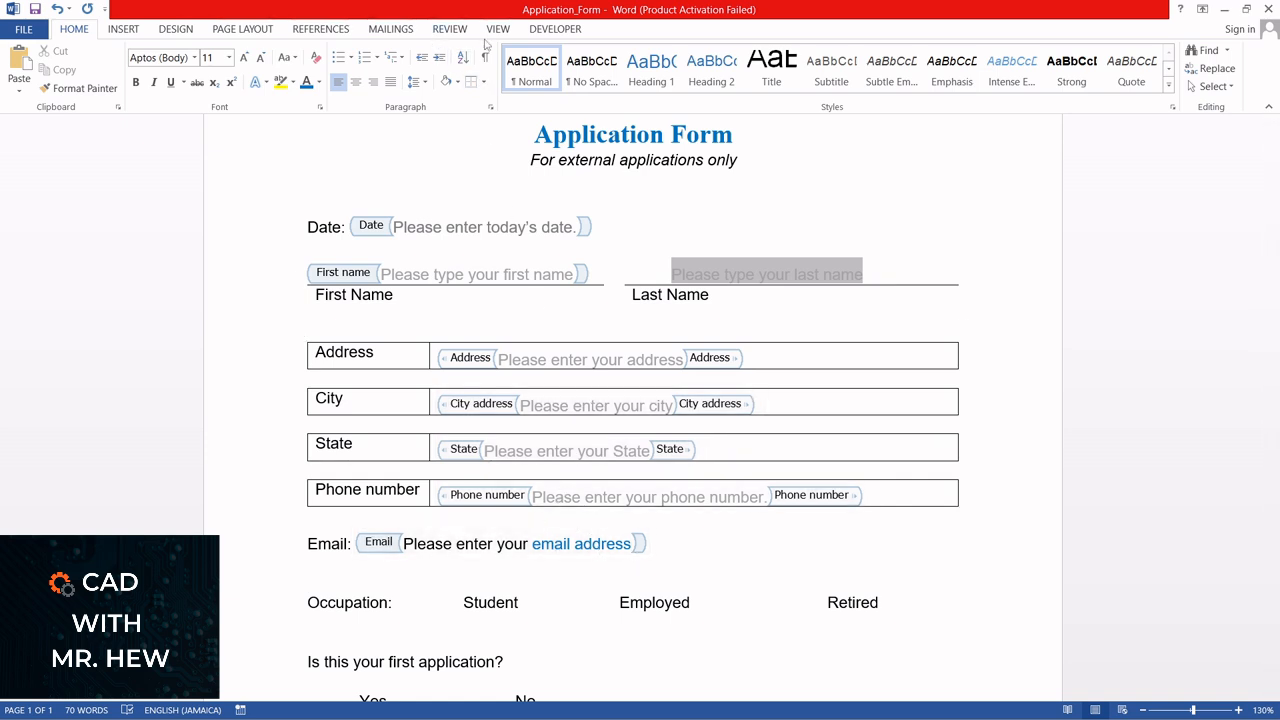
pyautogui.click(552, 29)
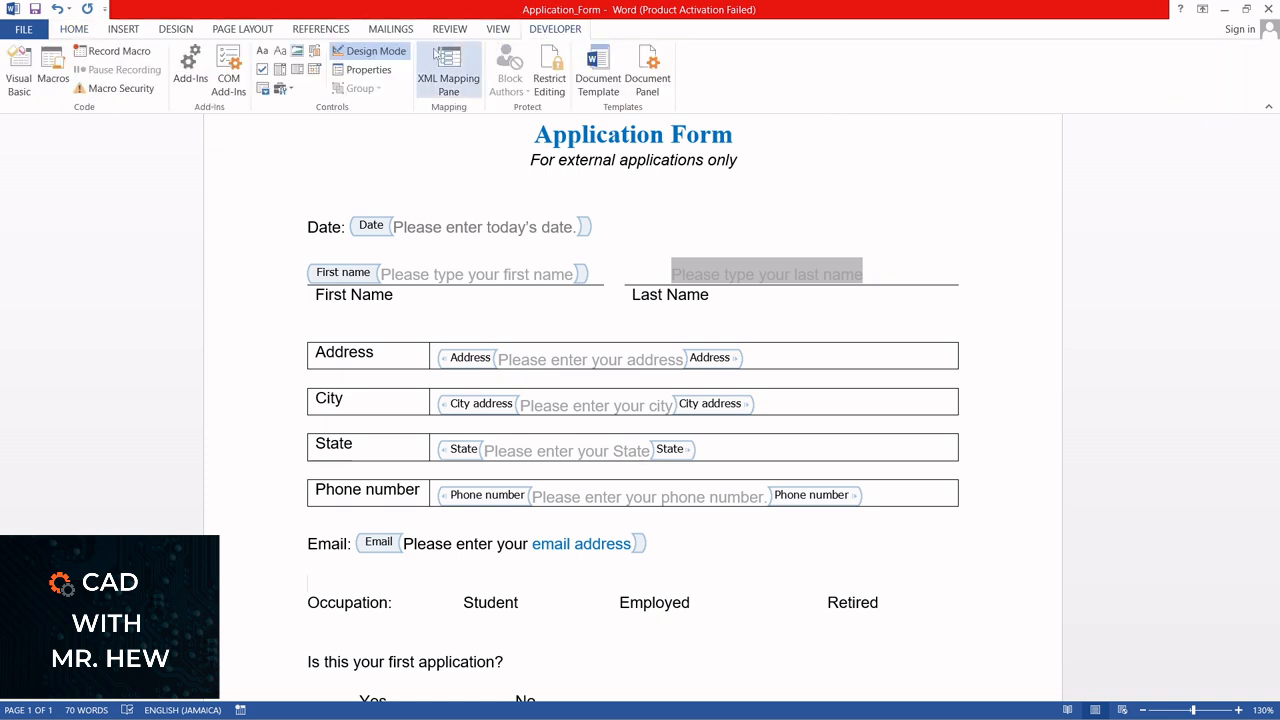
pyautogui.click(376, 53)
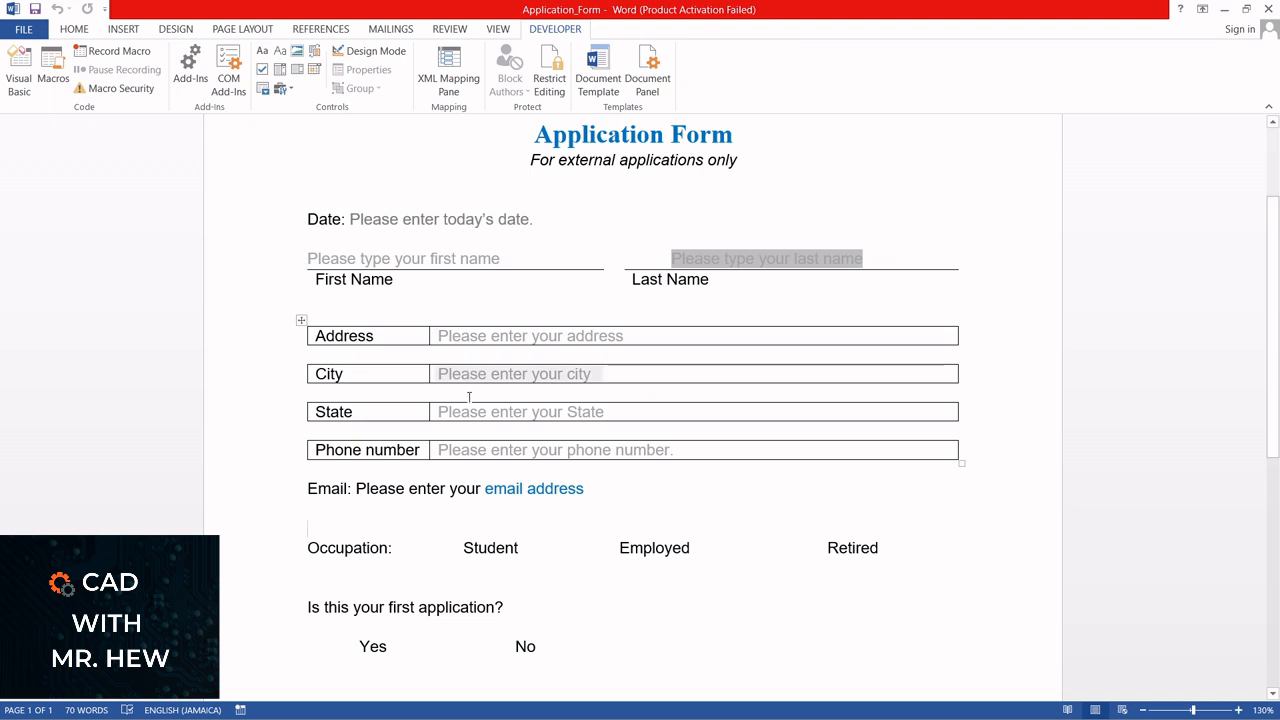
pyautogui.click(363, 494)
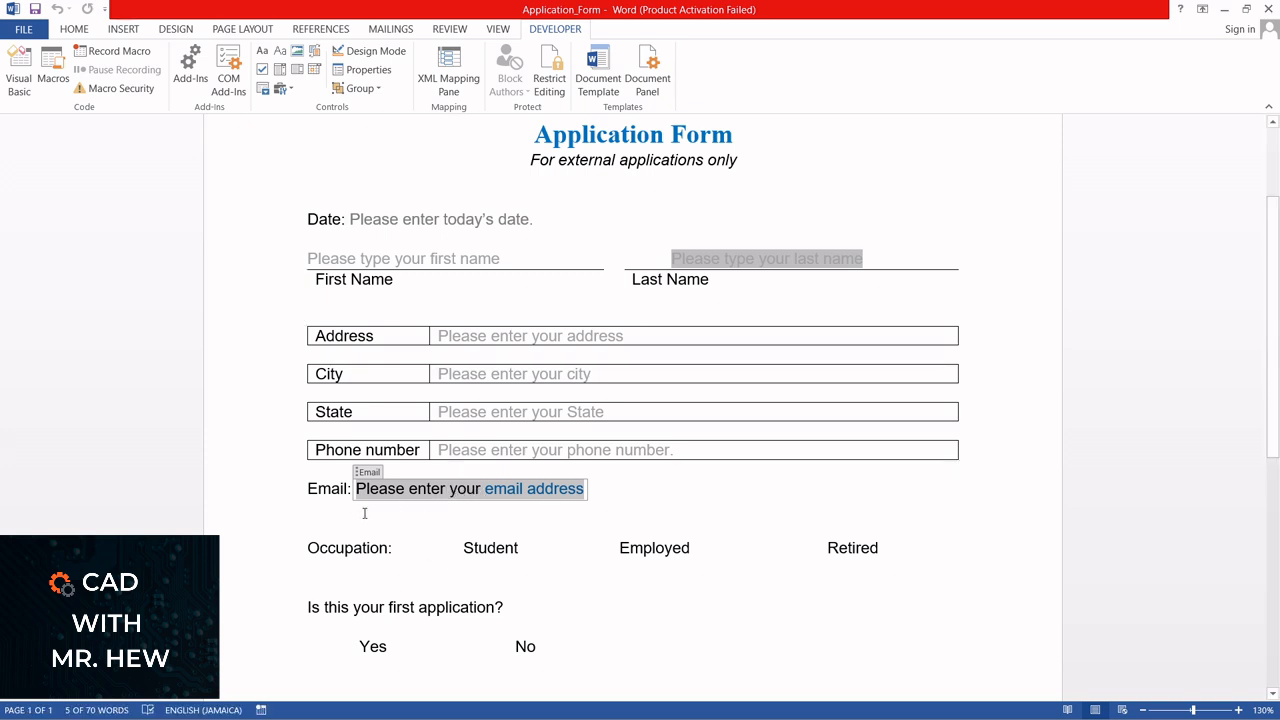
pyautogui.click(75, 30)
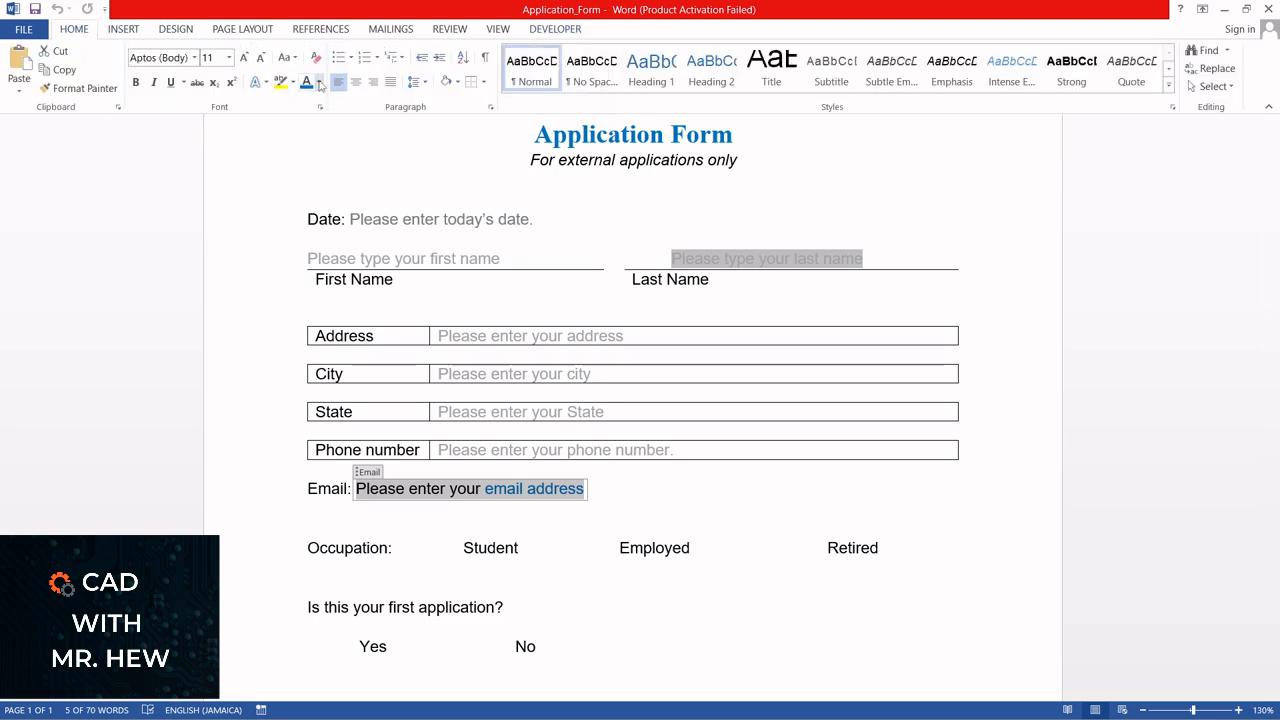
pyautogui.click(456, 512)
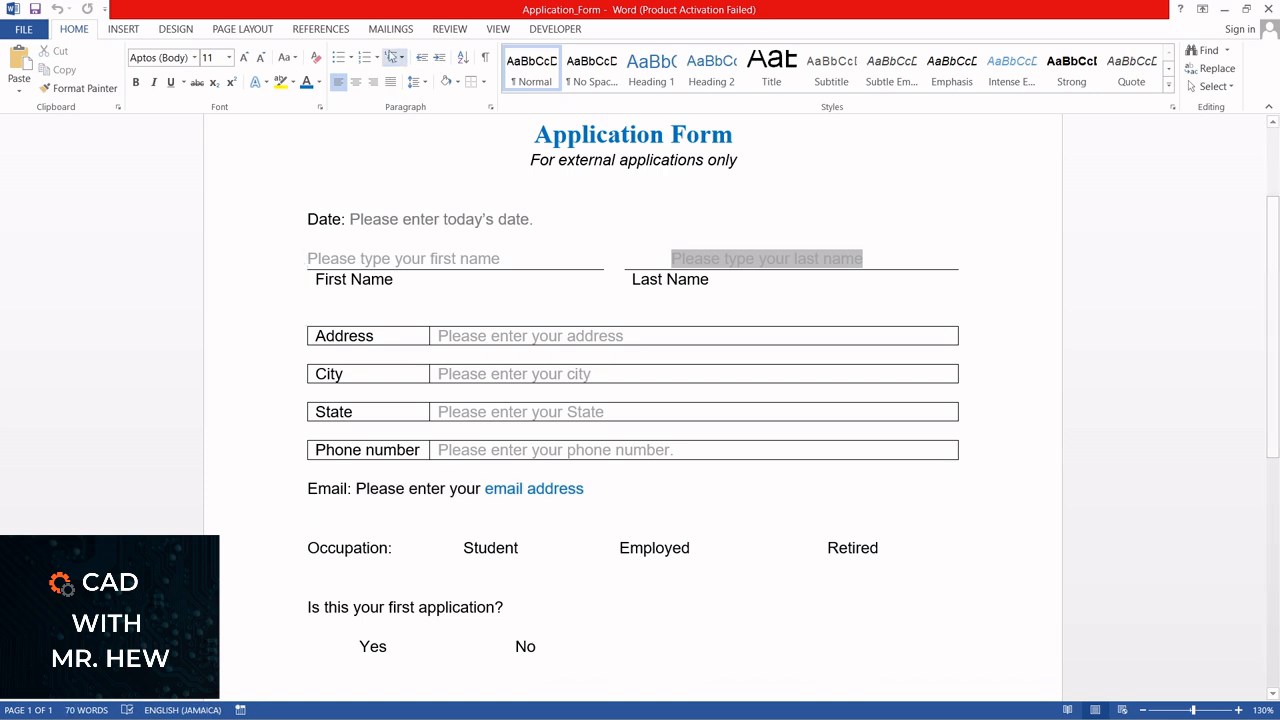
# In Design Mode, set the font colour of the words "Please enter your" in the Email control to a very light grey
pyautogui.click(540, 30)
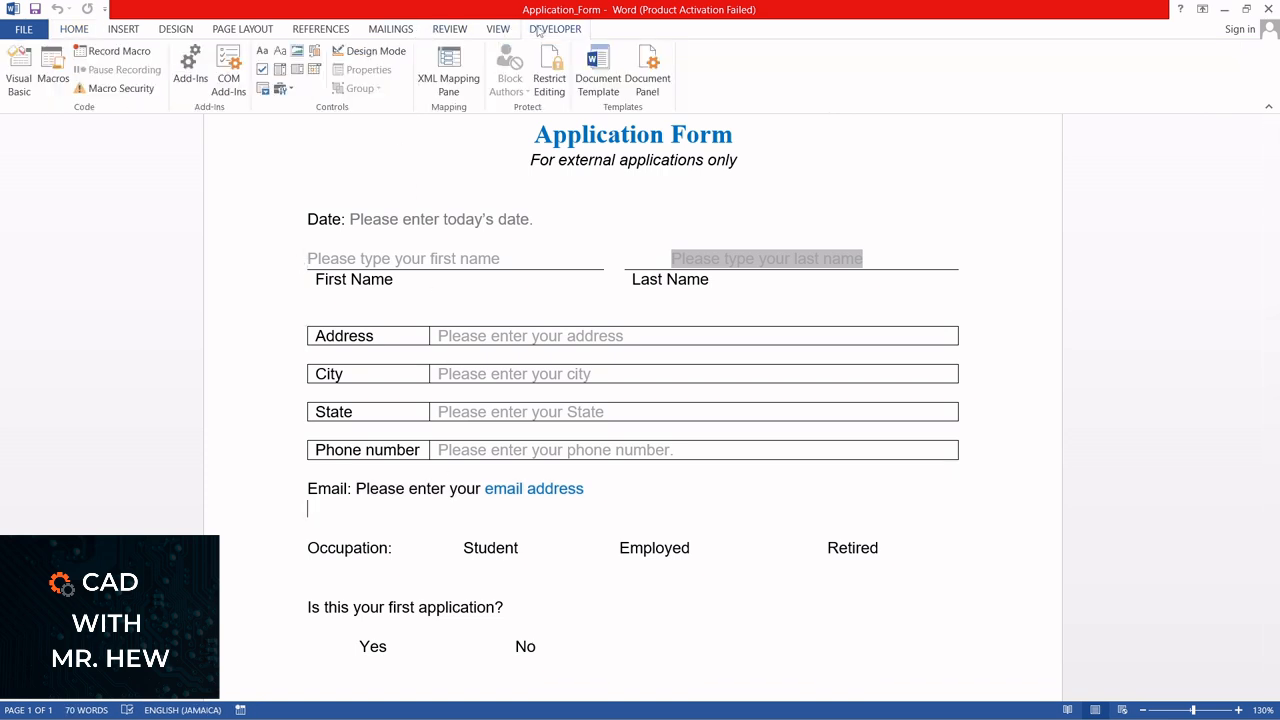
pyautogui.click(370, 51)
pyautogui.click(528, 530)
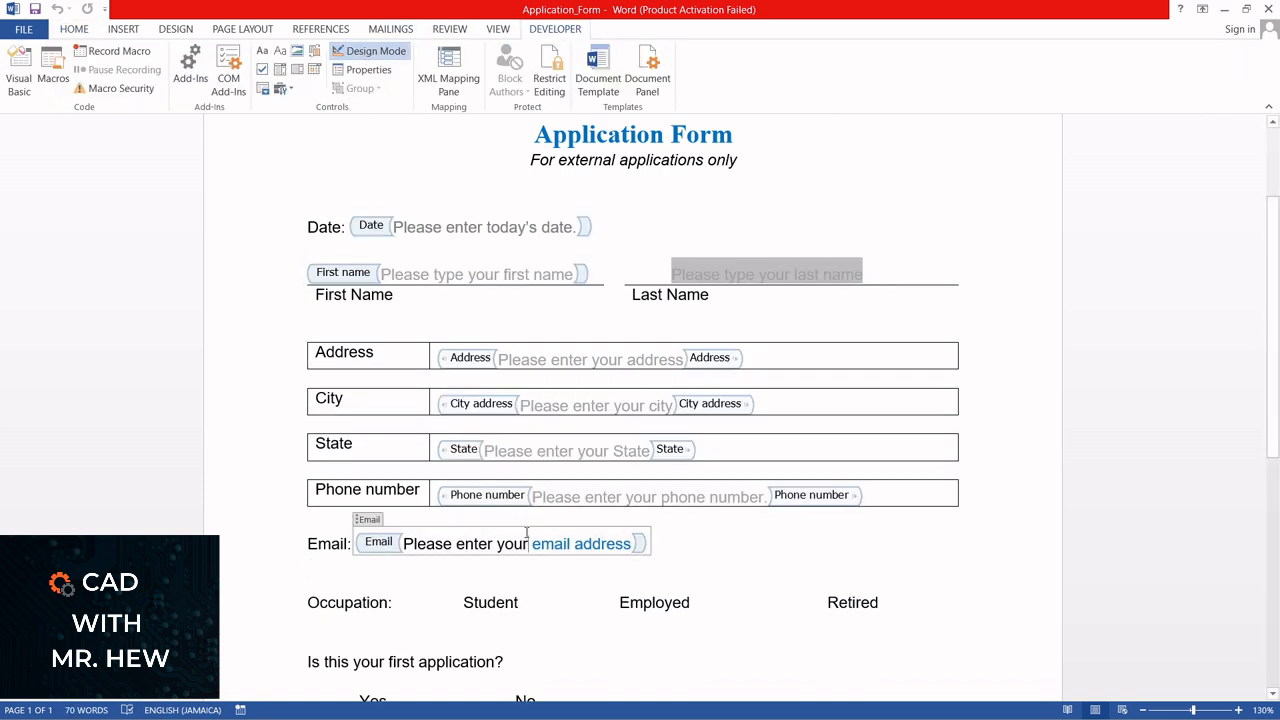
pyautogui.moveTo(530, 541); pyautogui.dragTo(406, 543)
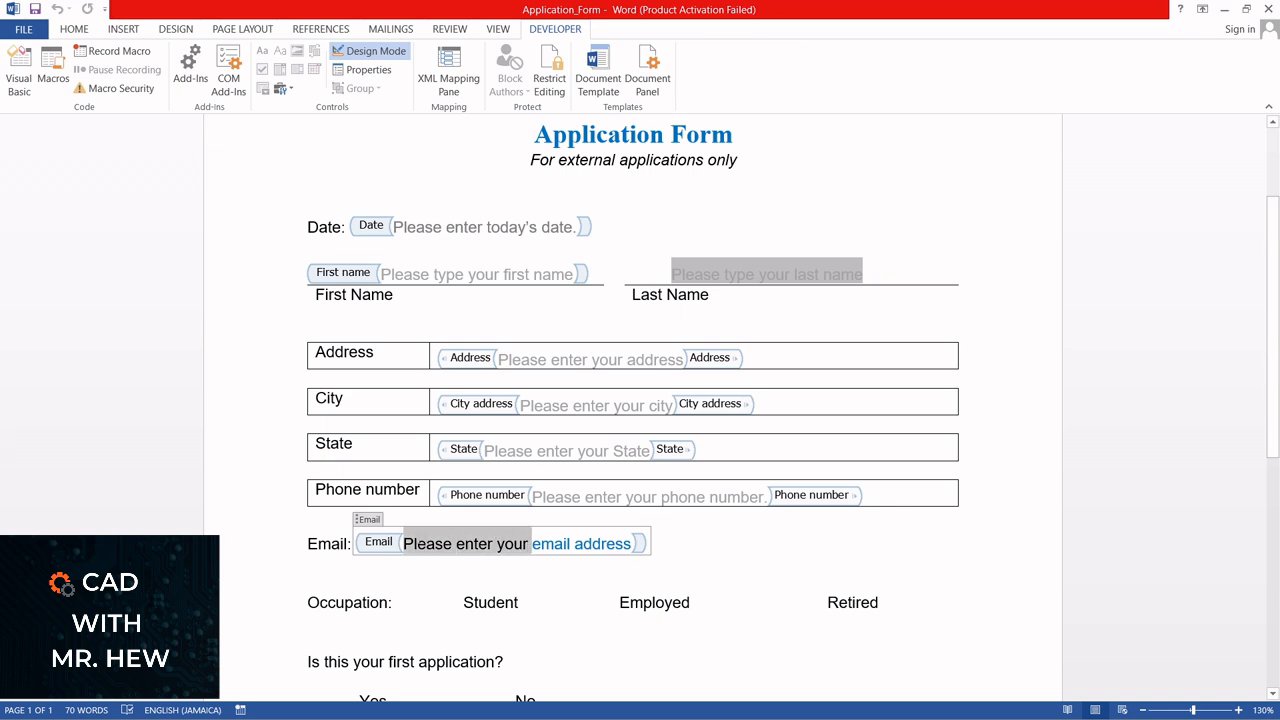
pyautogui.click(76, 29)
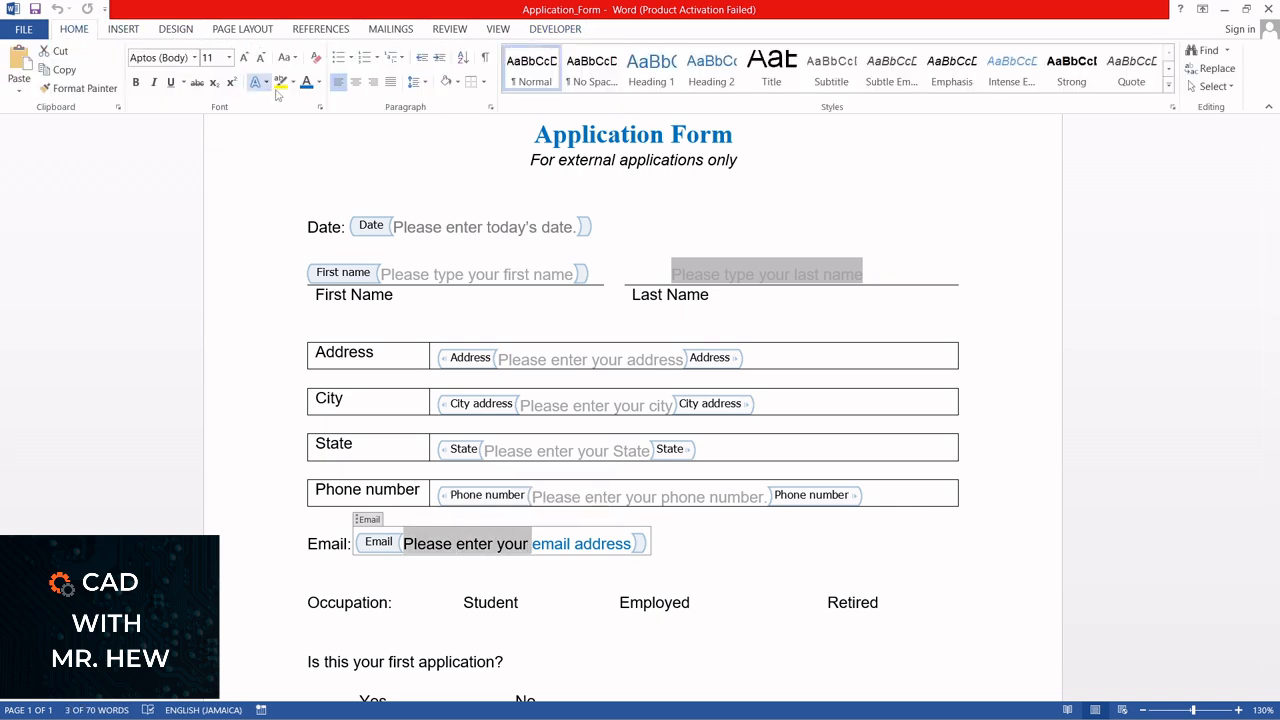
pyautogui.click(319, 82)
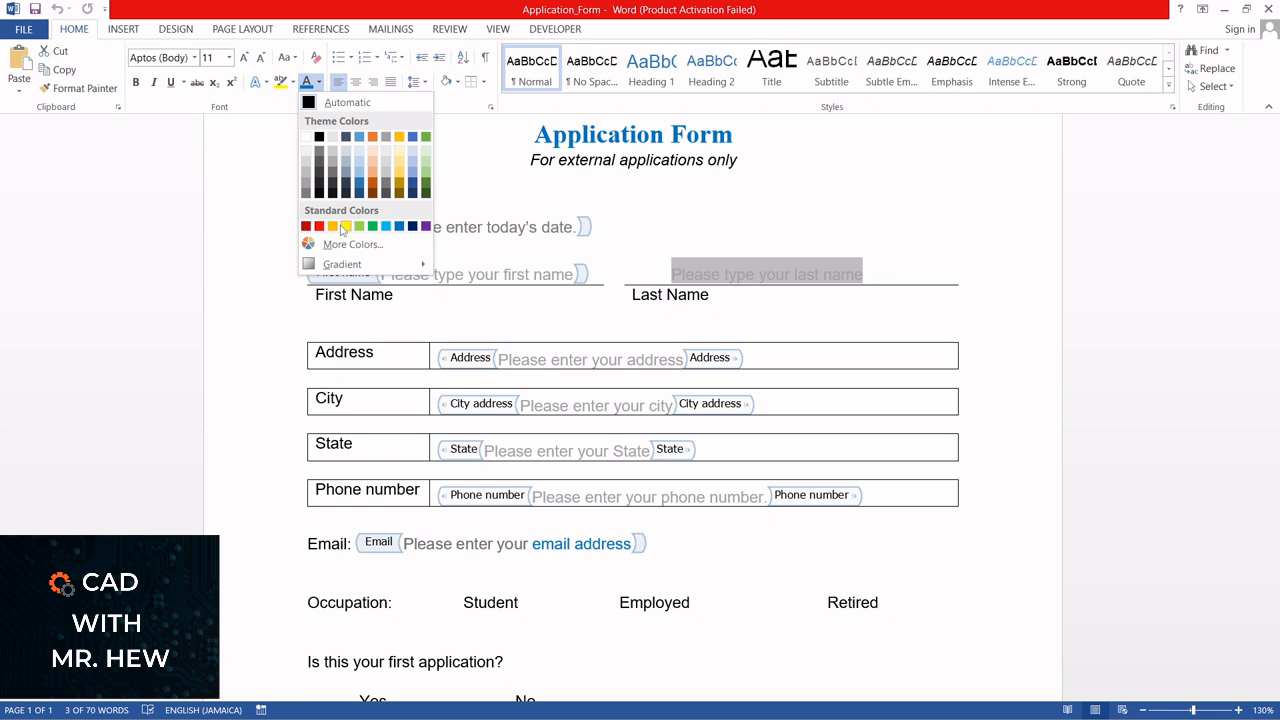
pyautogui.click(331, 136)
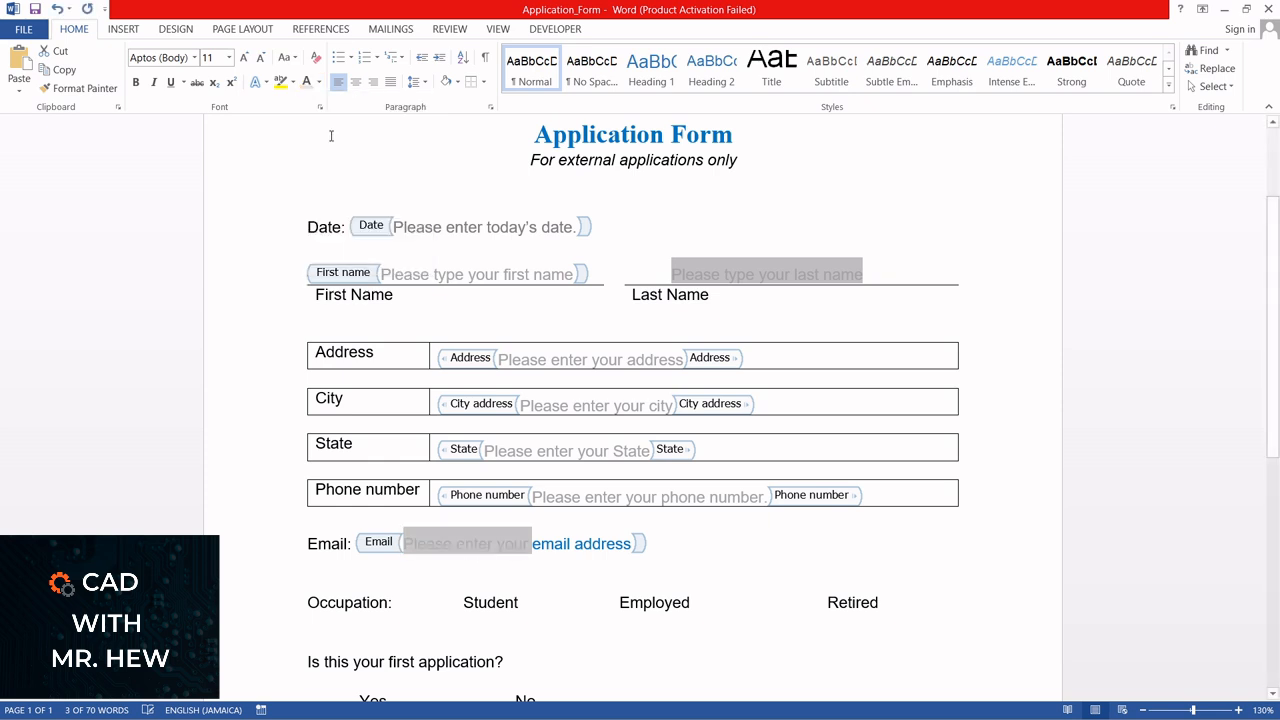
# Recolour the words "Please enter your" in the Email control to a darker grey and leave Design Mode
pyautogui.click(714, 540)
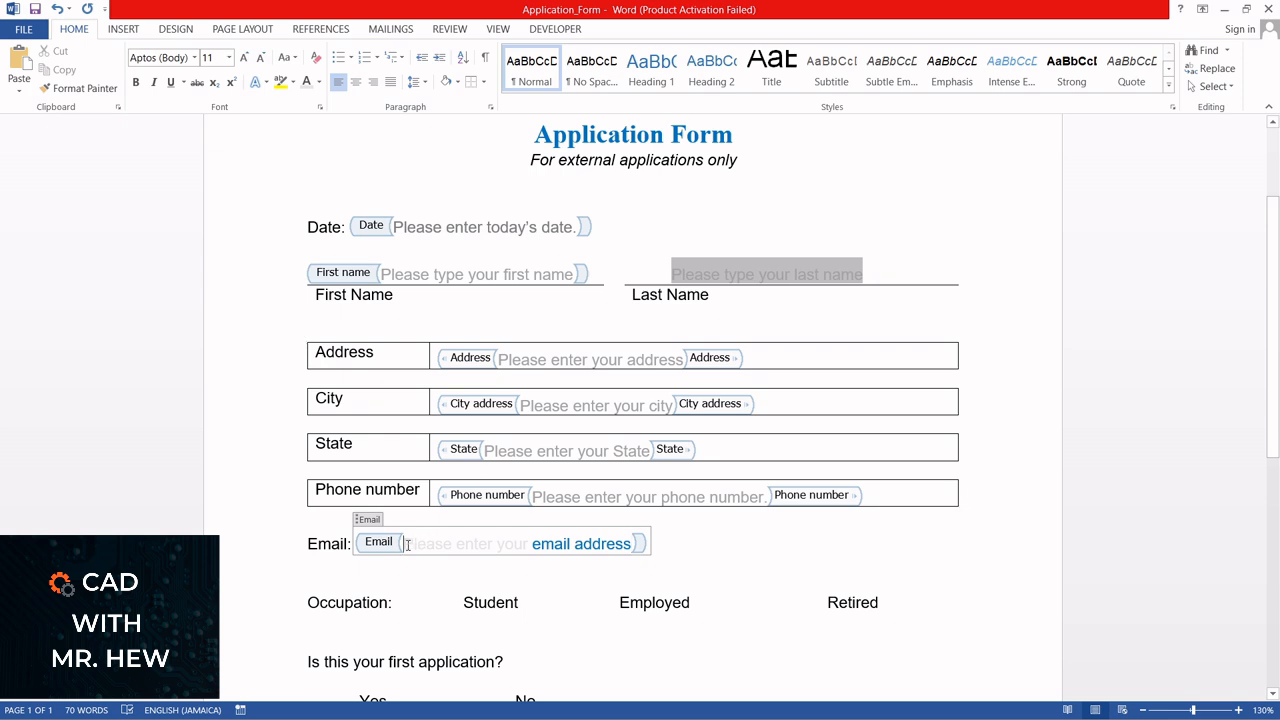
pyautogui.moveTo(403, 544); pyautogui.dragTo(519, 540)
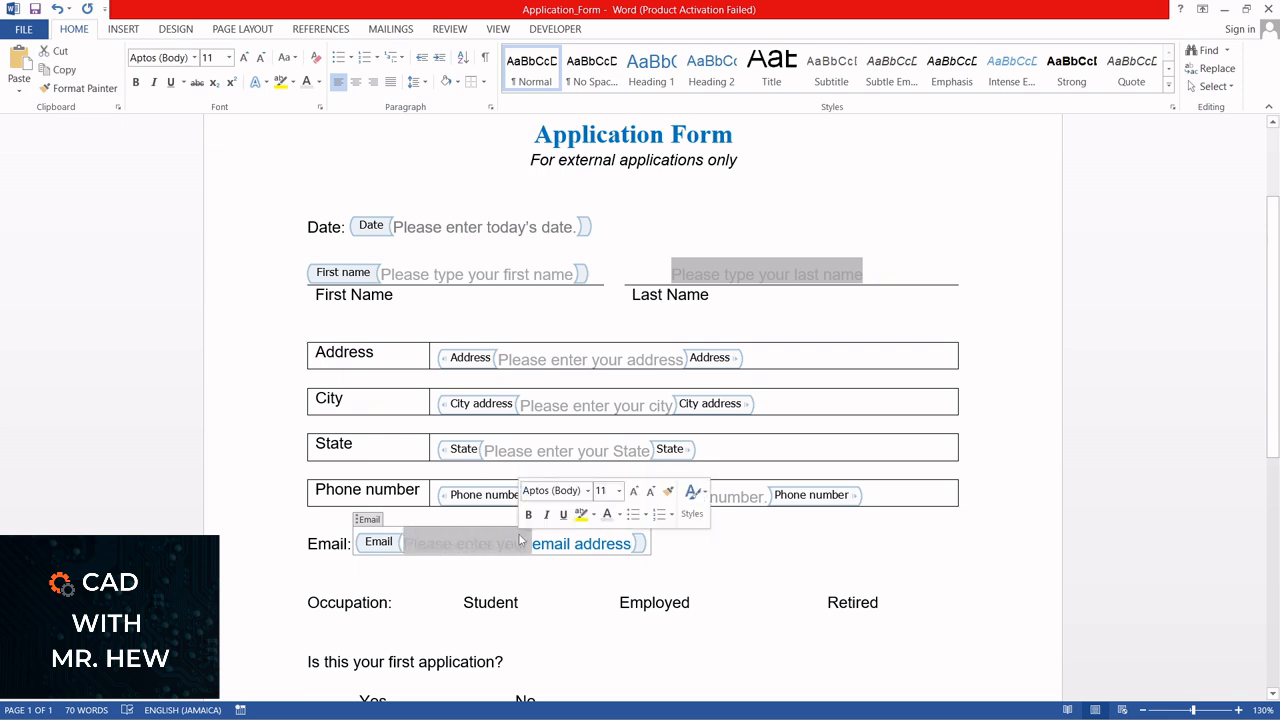
pyautogui.click(318, 84)
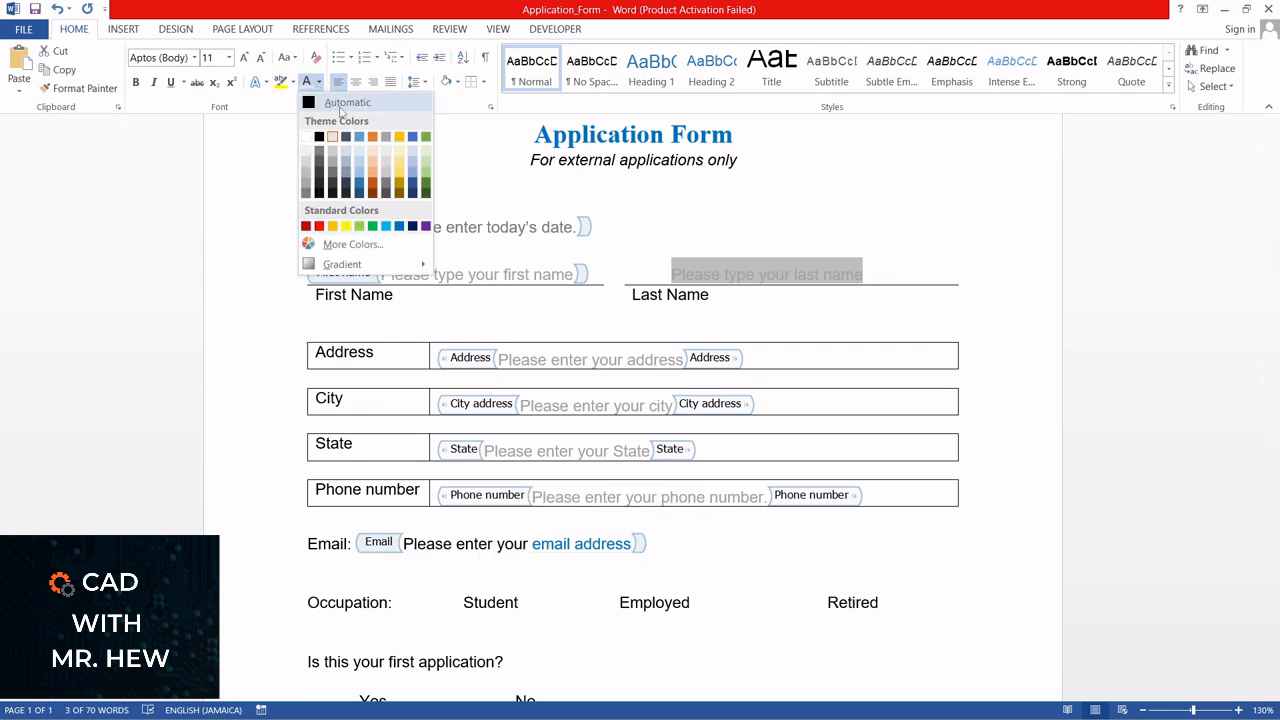
pyautogui.click(305, 188)
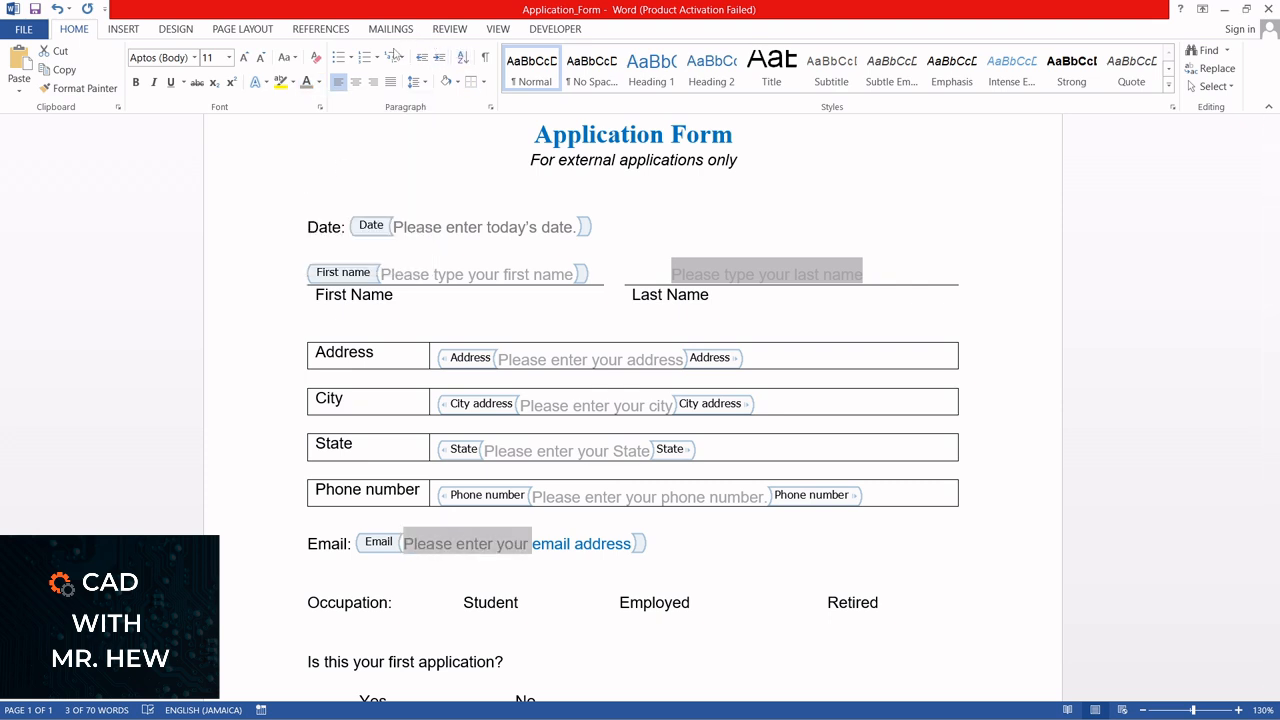
pyautogui.click(571, 31)
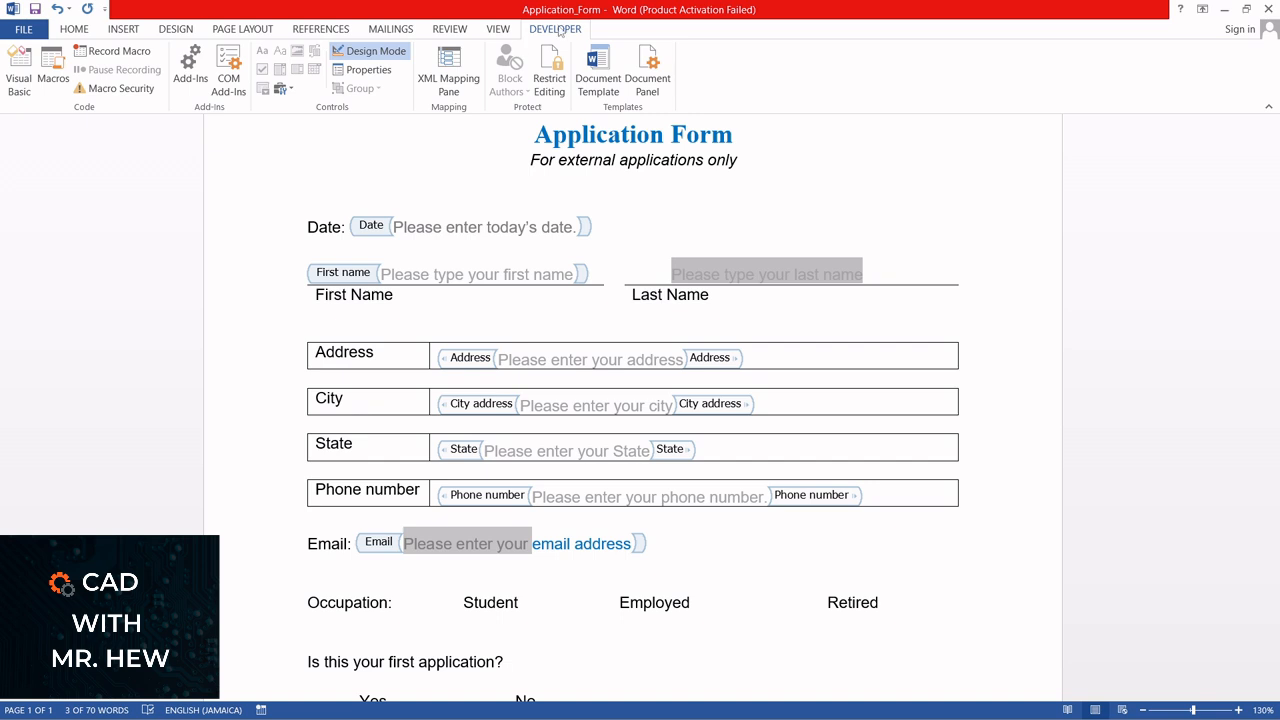
pyautogui.click(370, 51)
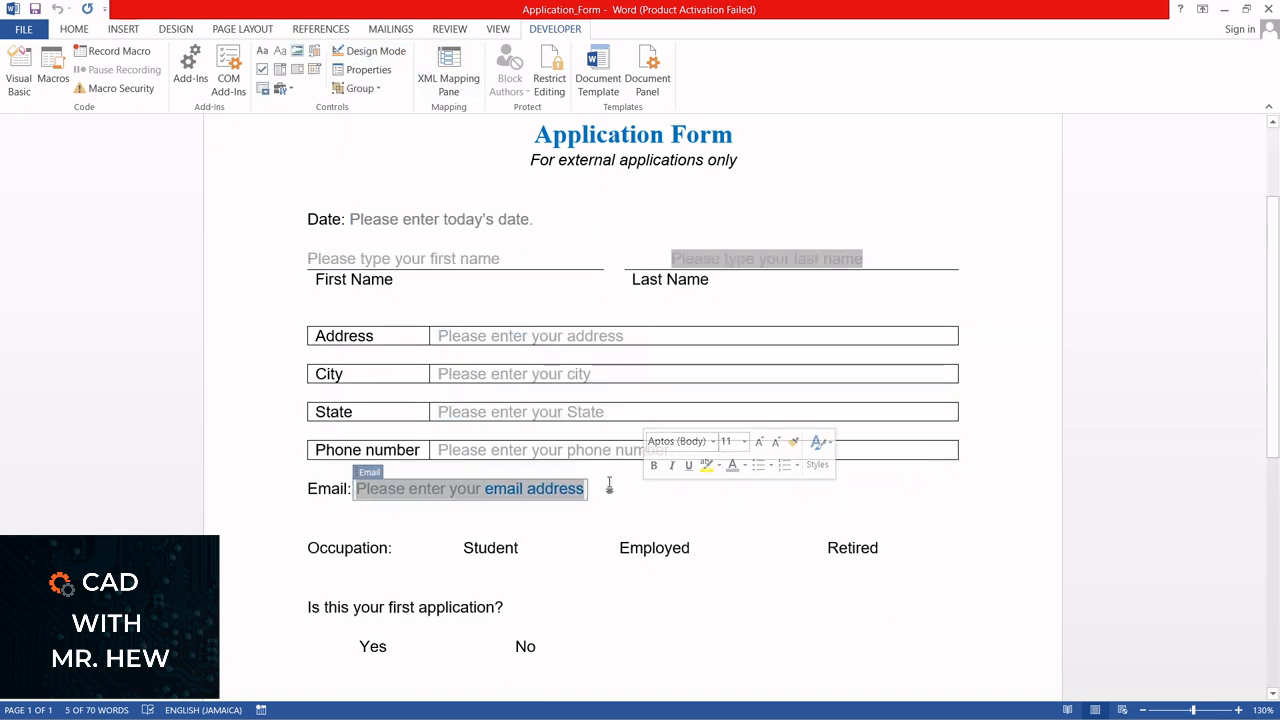
pyautogui.click(471, 528)
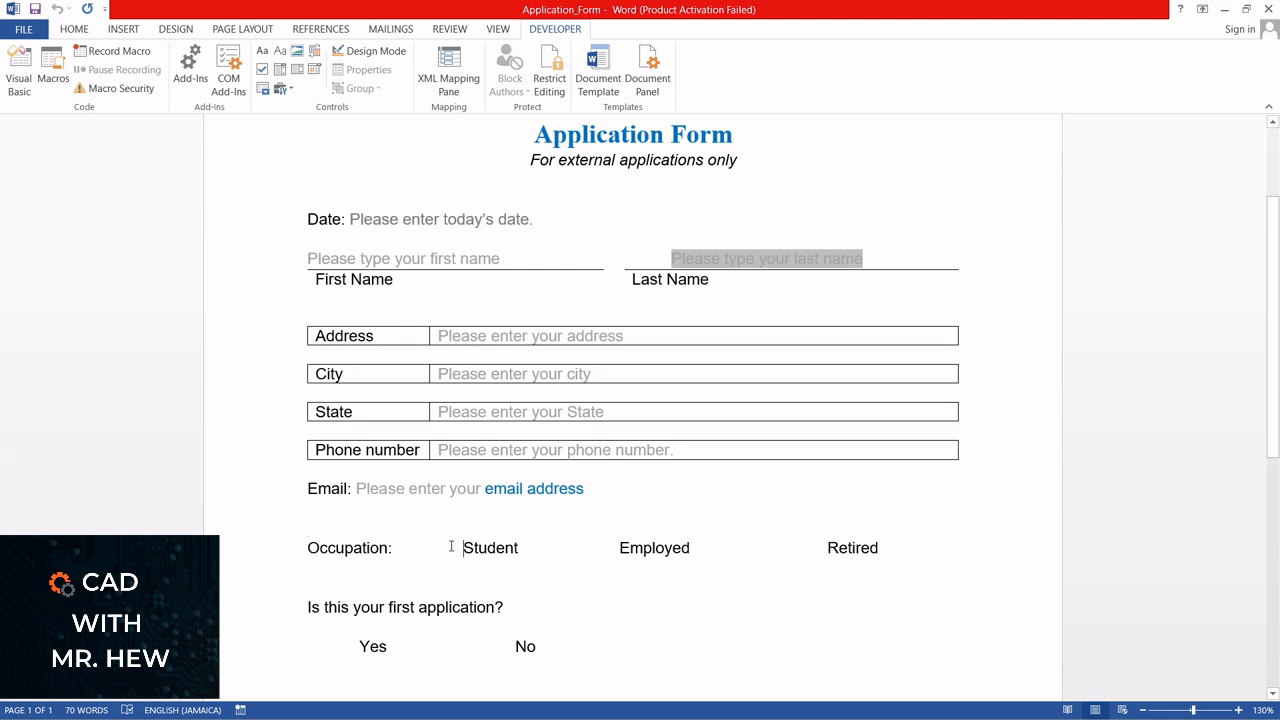
# In Design Mode, insert an ActiveX option button before "Student" on the Occupation line
pyautogui.click(376, 50)
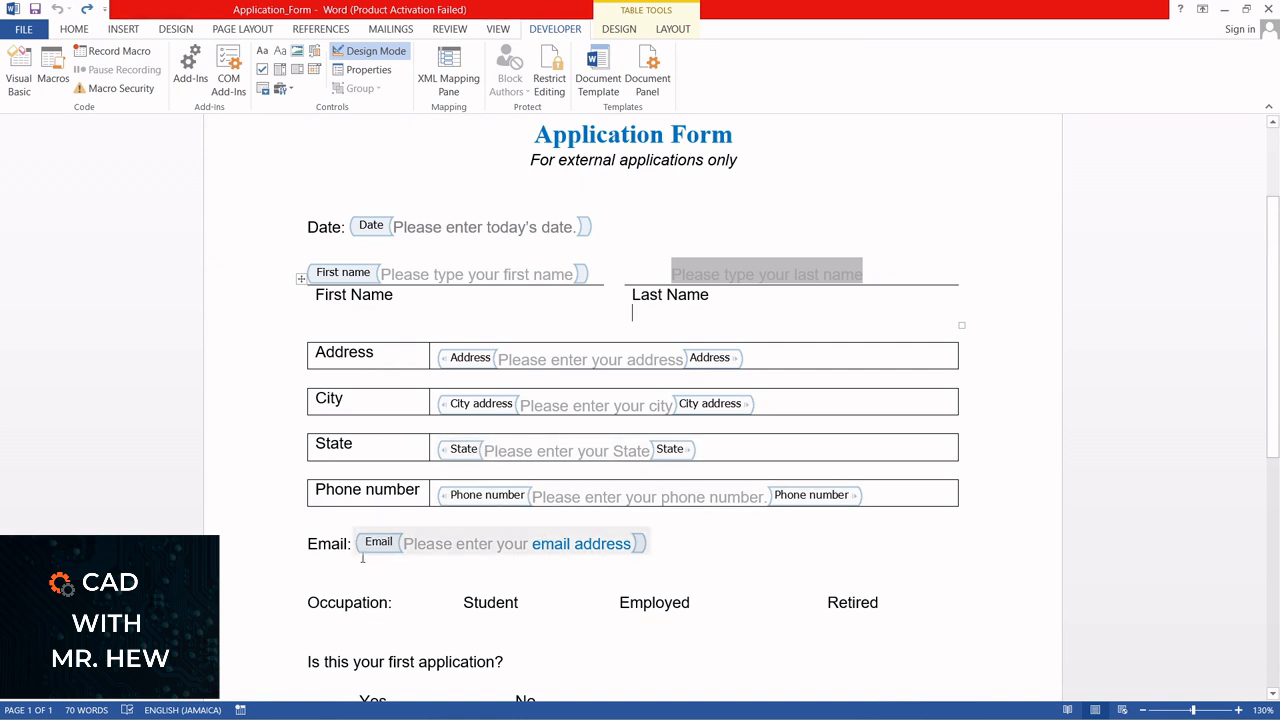
pyautogui.click(446, 590)
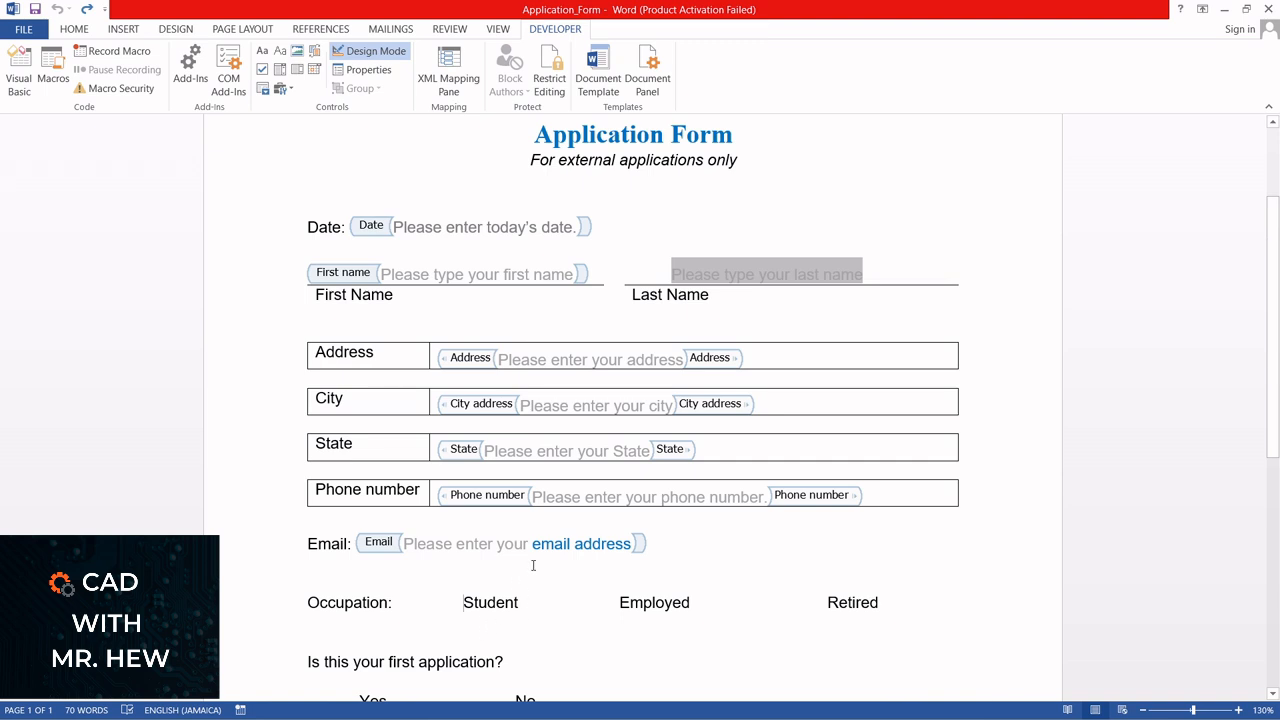
pyautogui.click(291, 91)
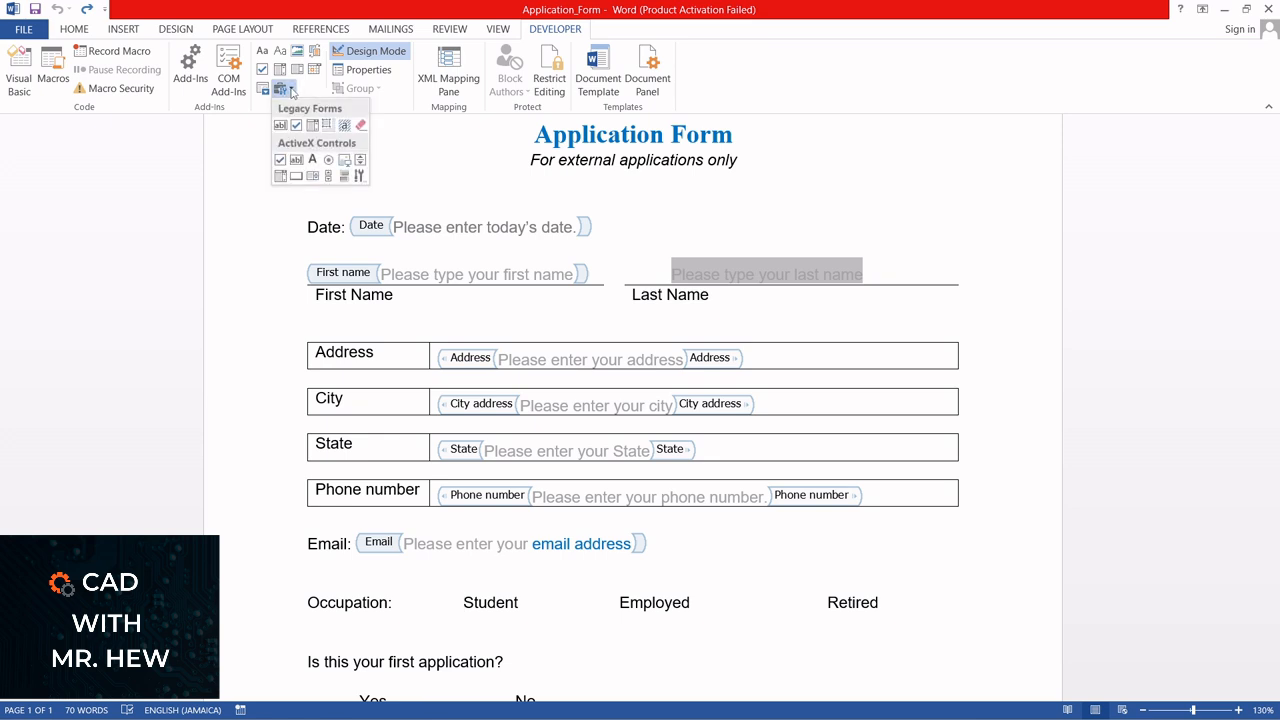
pyautogui.click(330, 158)
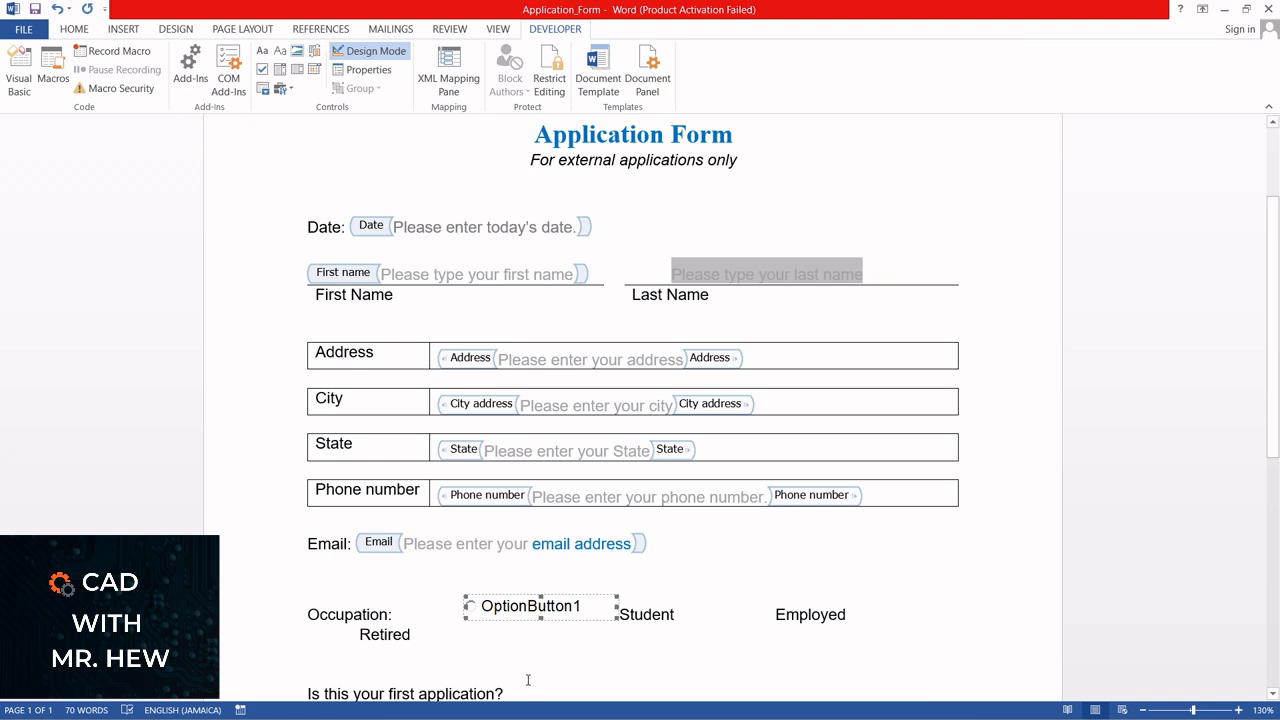
# Open the new option button's properties and set its name to "Student"
pyautogui.click(369, 70)
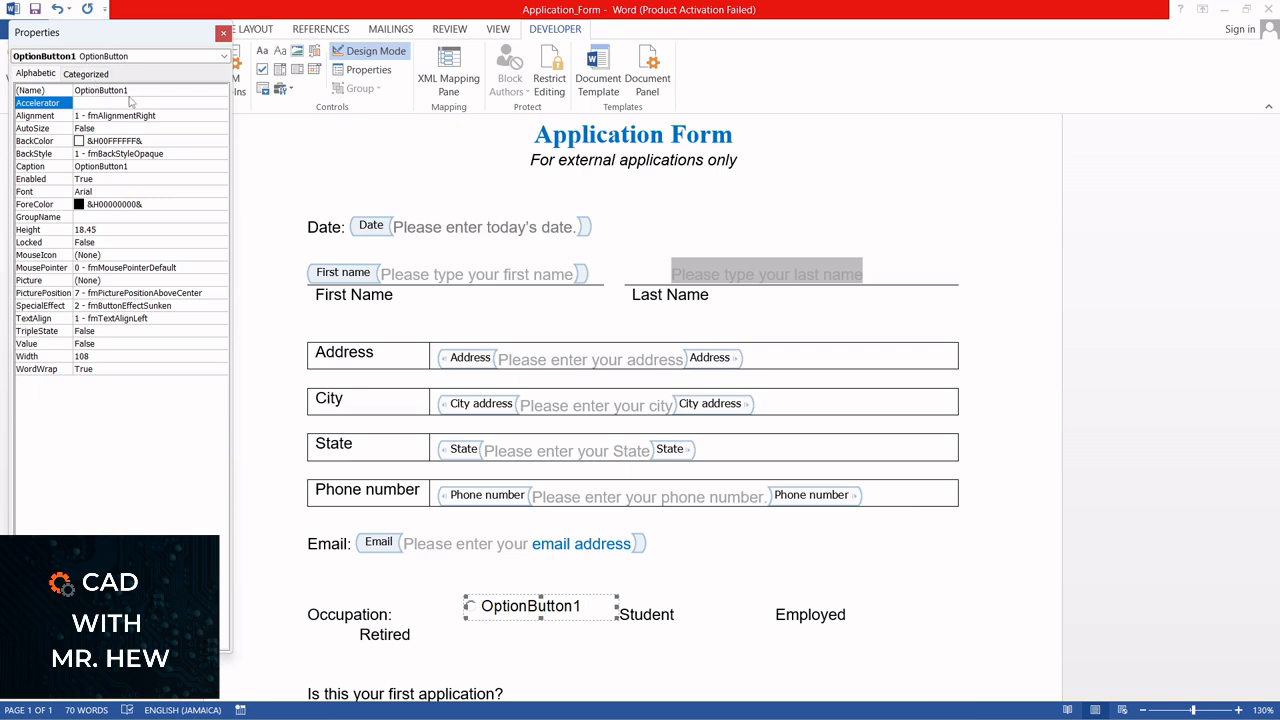
pyautogui.click(133, 92)
pyautogui.moveTo(125, 90); pyautogui.dragTo(74, 98)
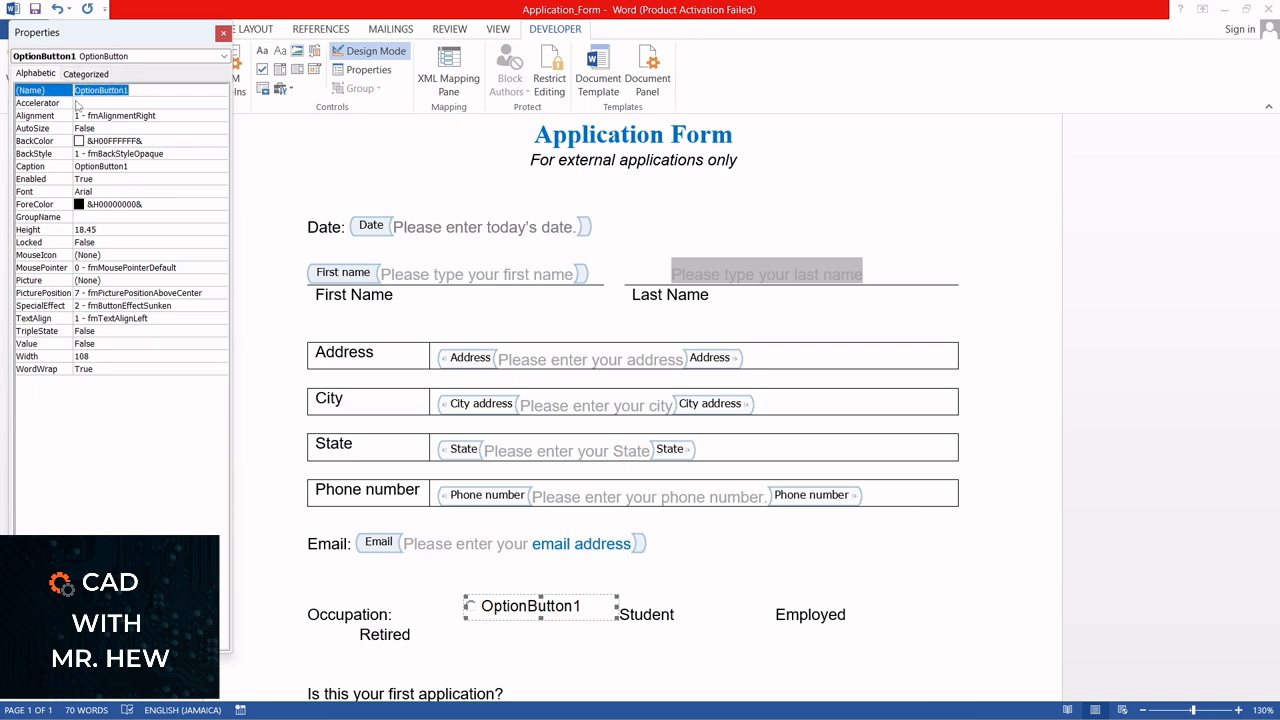
pyautogui.write('Student')
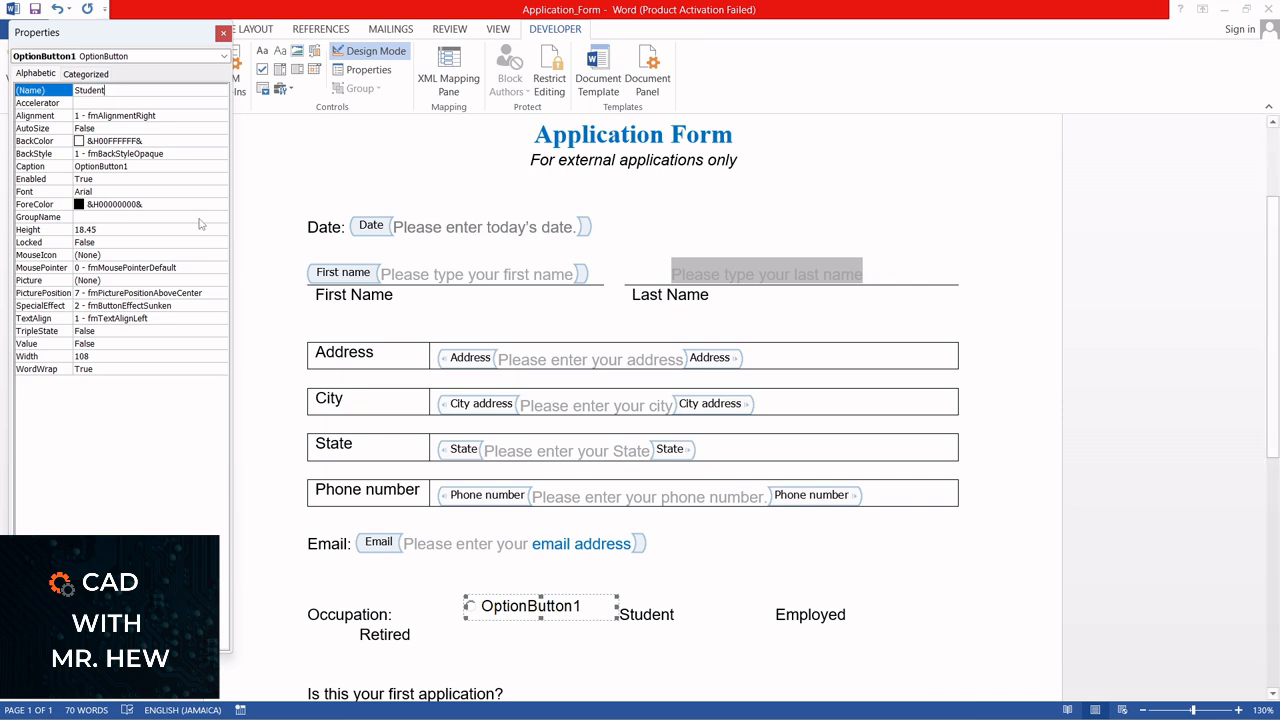
# Set the option button's caption to "Student"
pyautogui.click(135, 166)
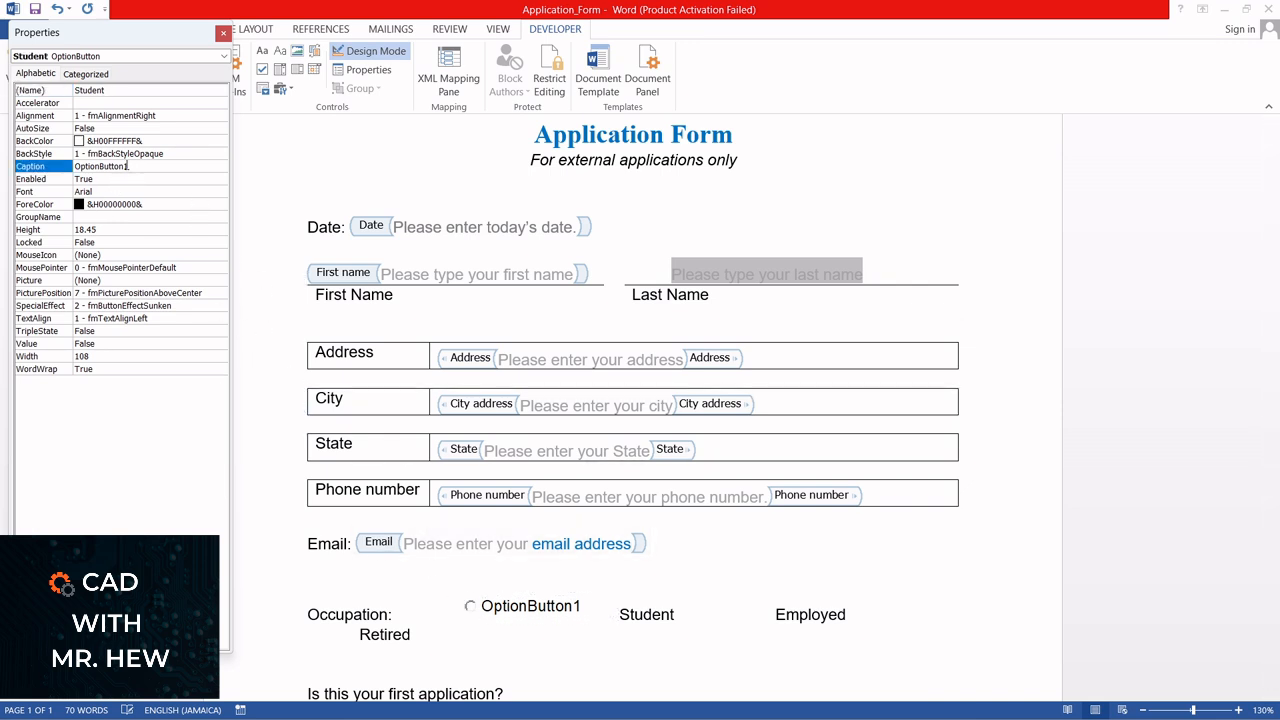
pyautogui.doubleClick(70, 166)
pyautogui.write('Stu')
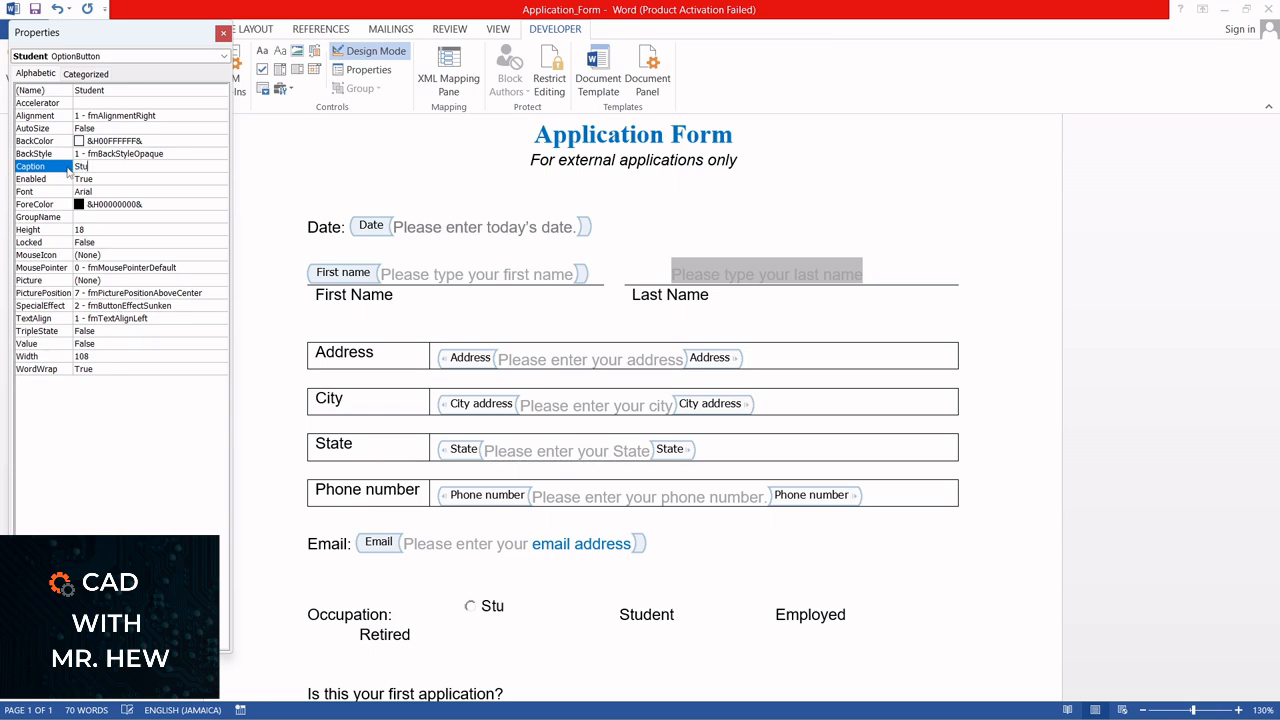
pyautogui.write('dent')
# Try a dark red BackColor on the Student option button and reset it to white
pyautogui.click(130, 143)
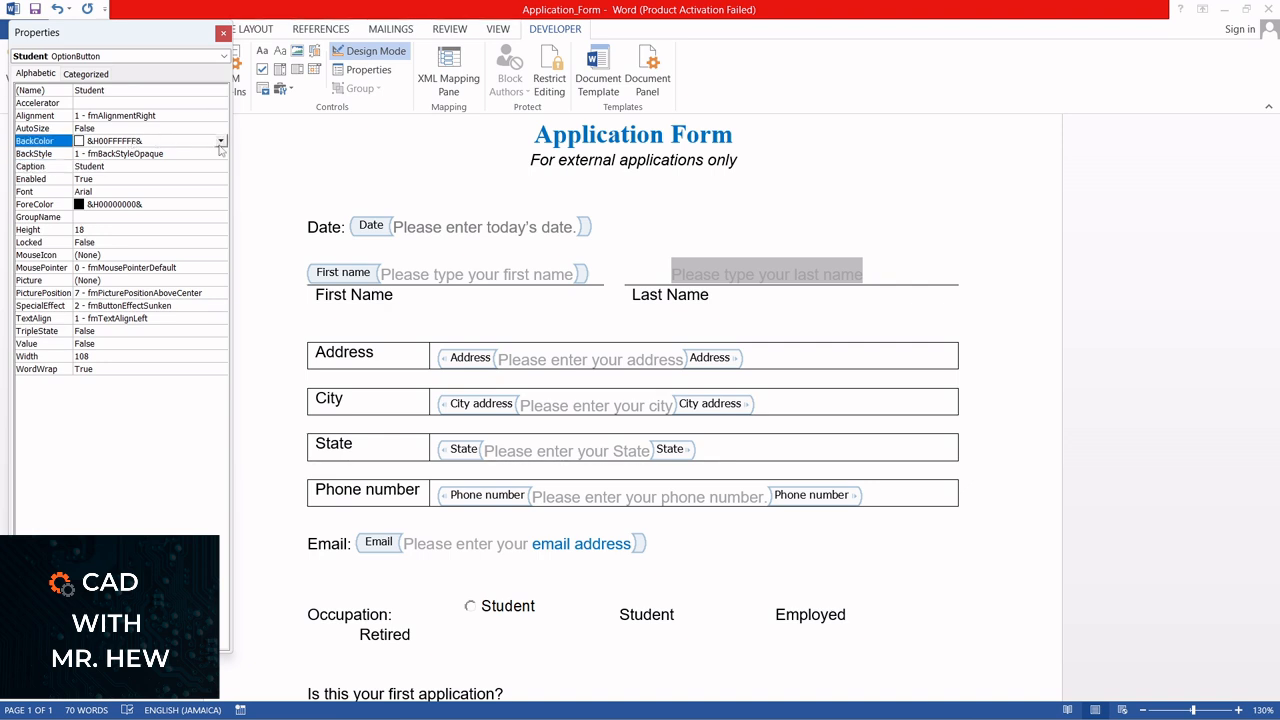
pyautogui.click(221, 142)
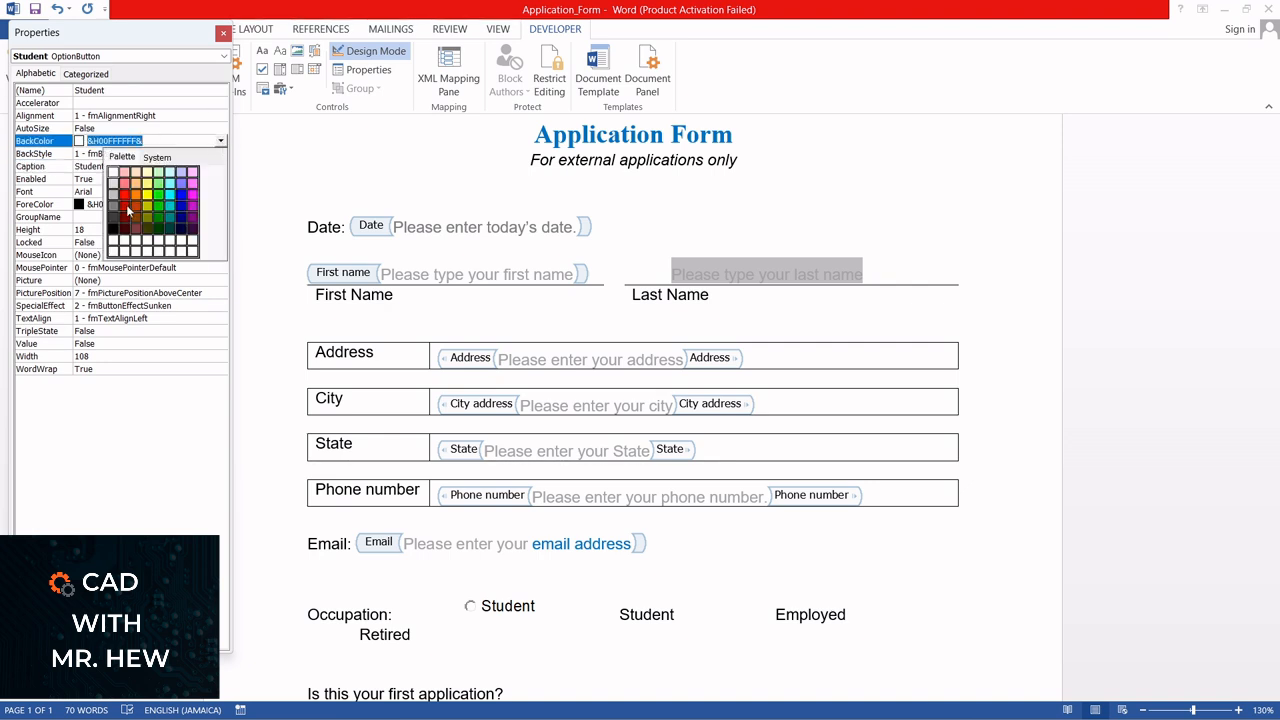
pyautogui.click(127, 208)
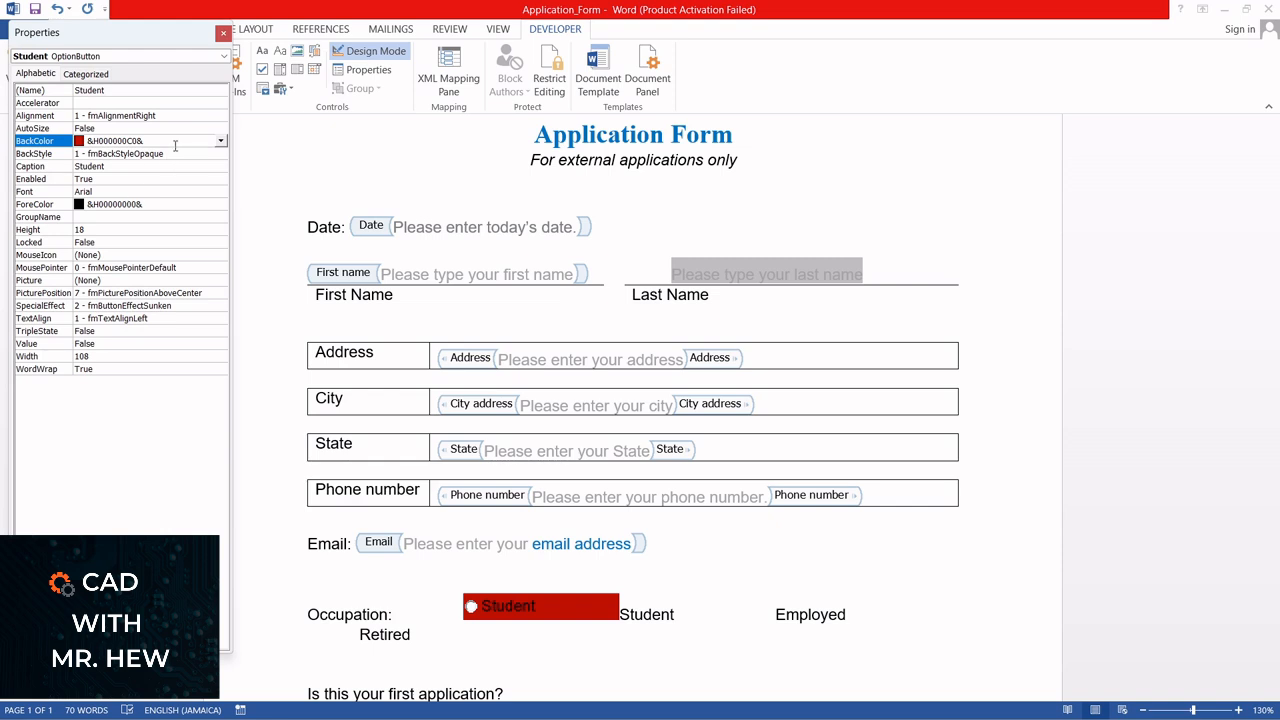
pyautogui.click(221, 142)
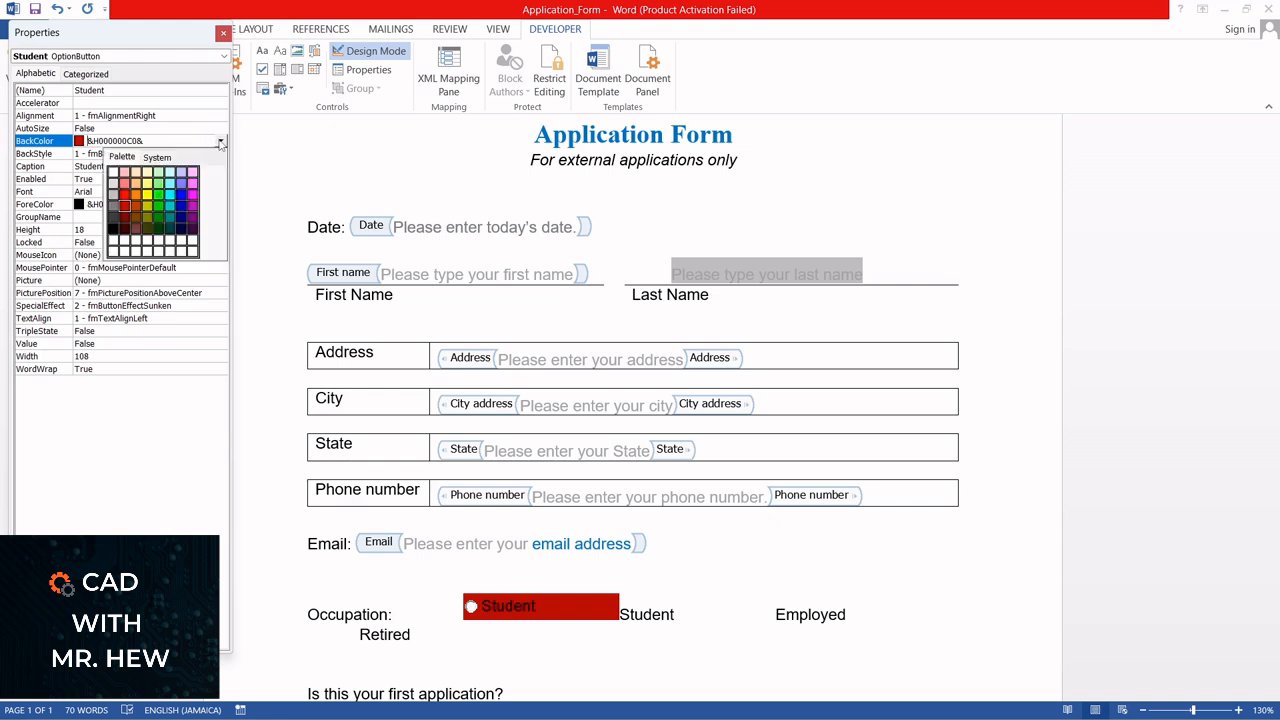
pyautogui.click(112, 173)
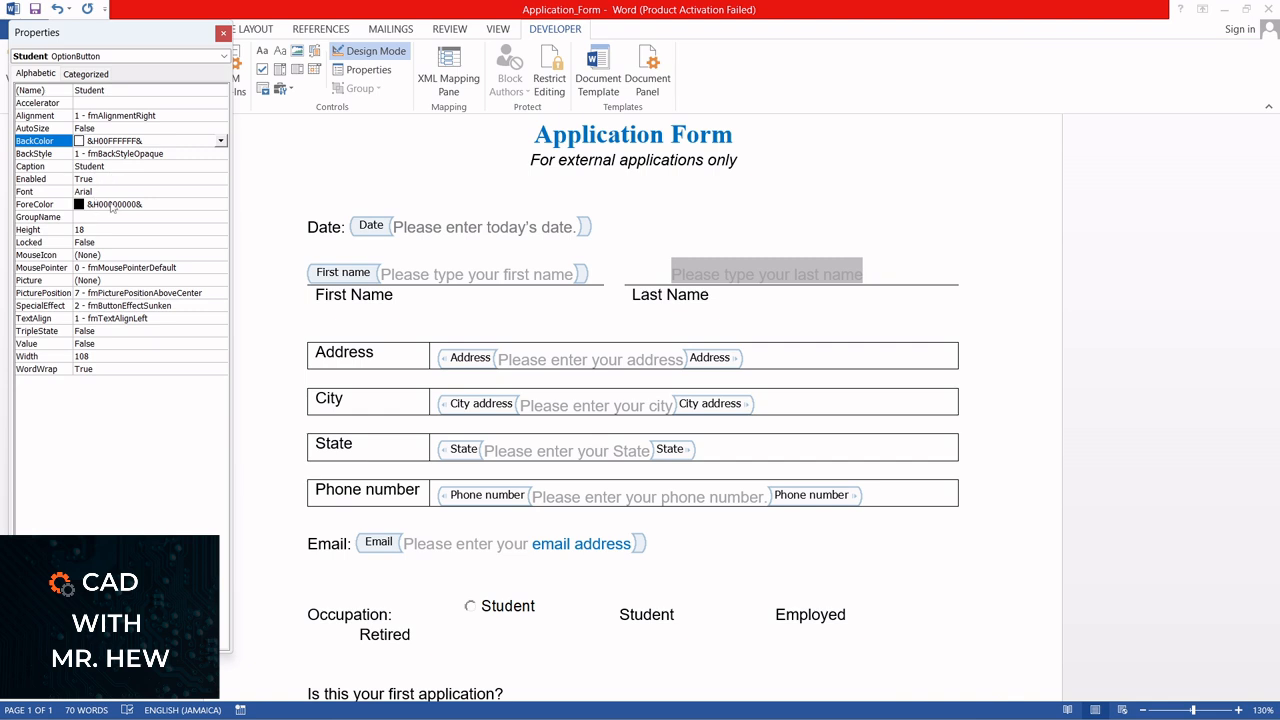
# Set the Student option button's ForeColor to bright red
pyautogui.click(221, 205)
pyautogui.click(221, 205)
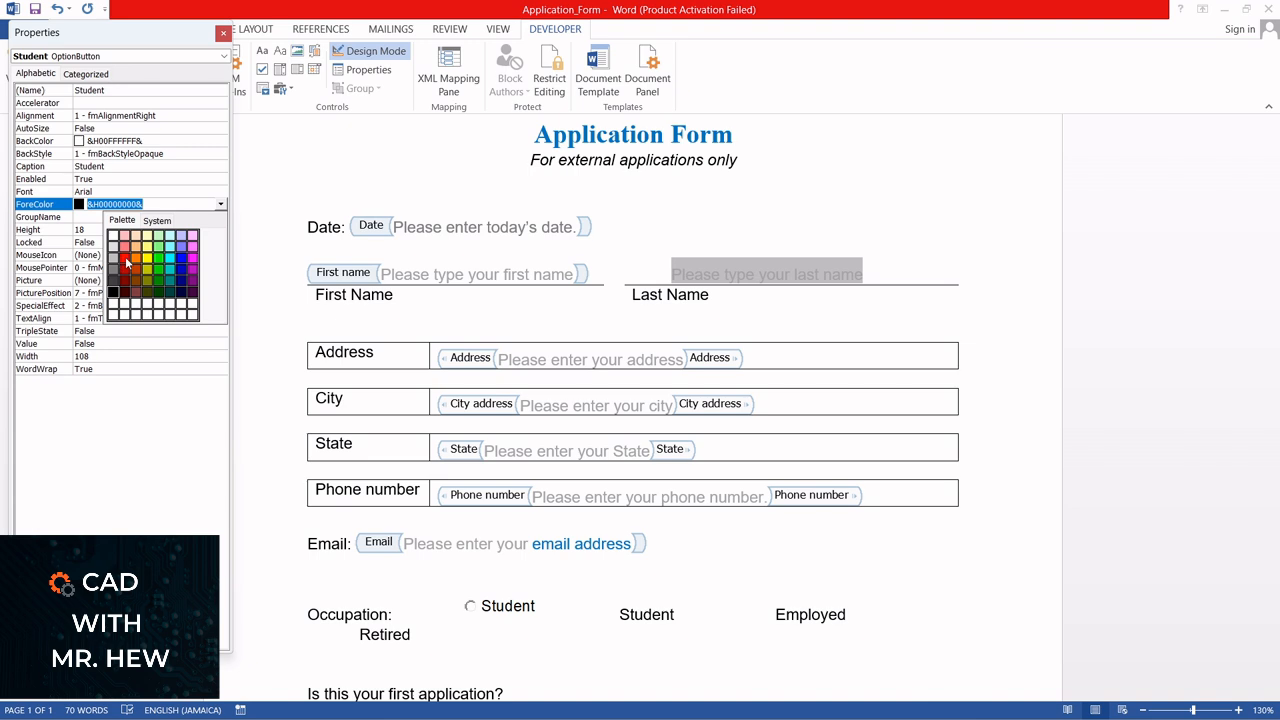
pyautogui.click(126, 258)
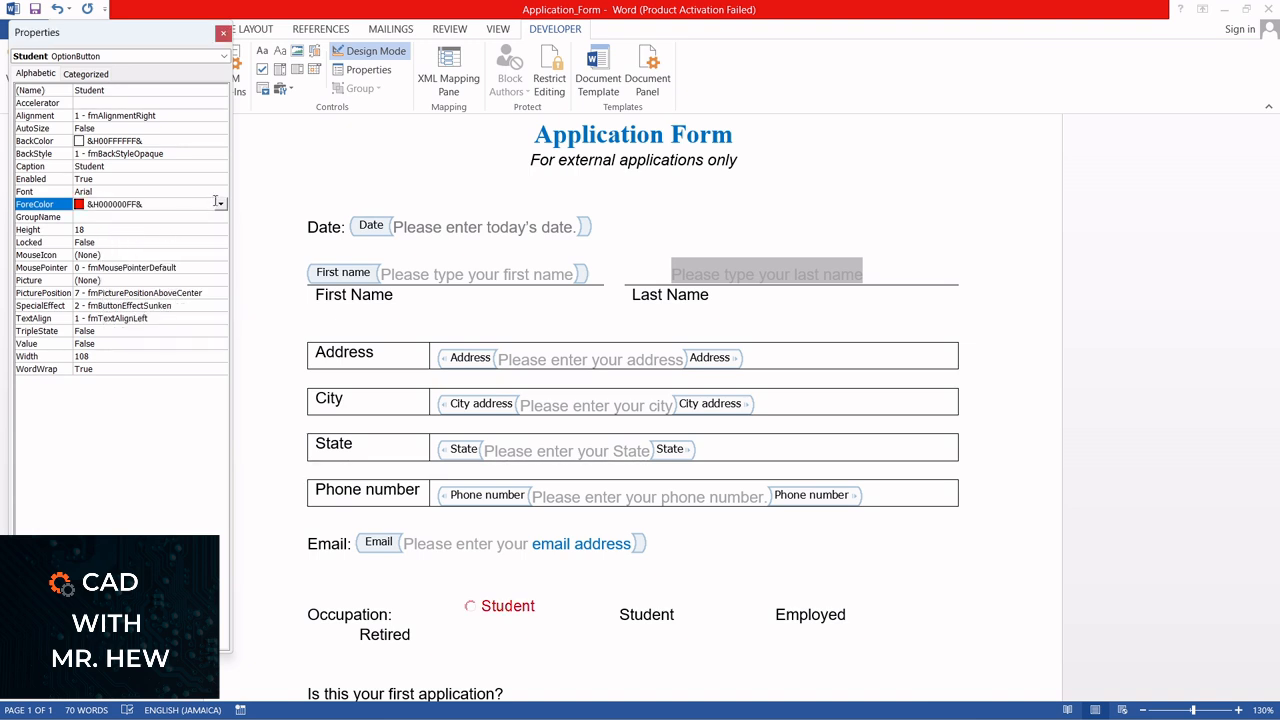
# Try a gray ForeColor on the Student option button and set it to black
pyautogui.click(221, 205)
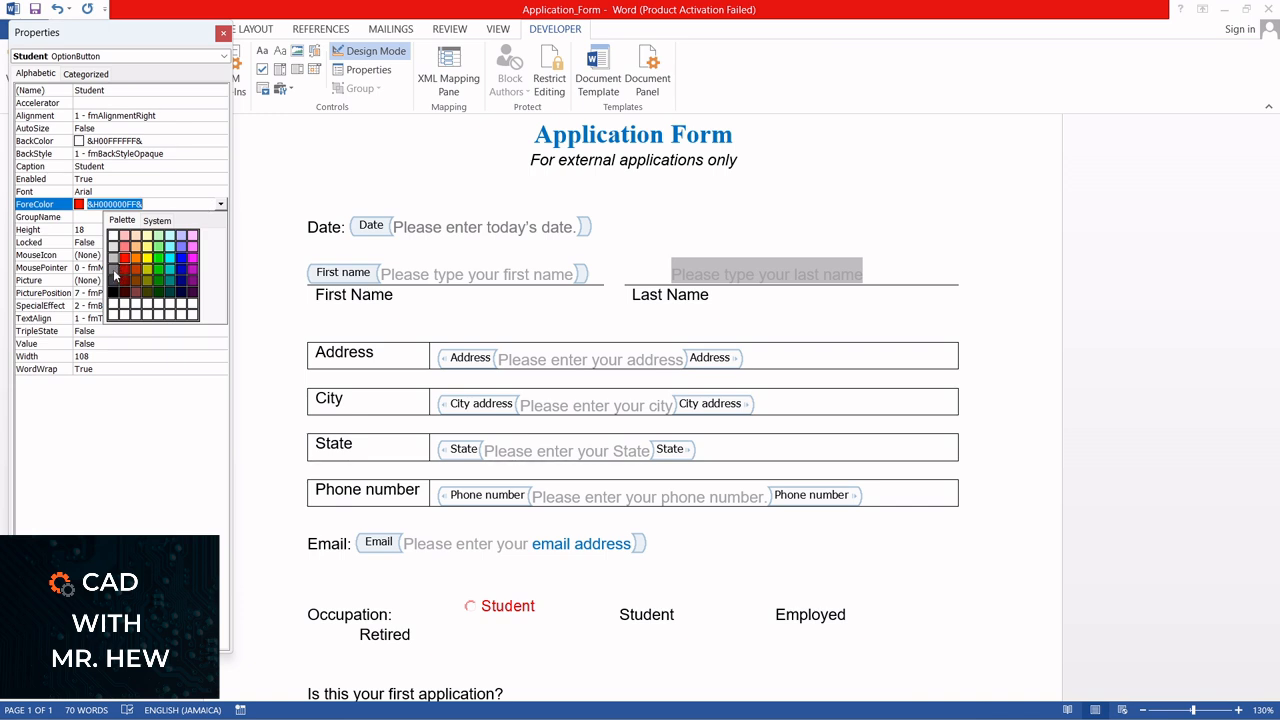
pyautogui.click(114, 271)
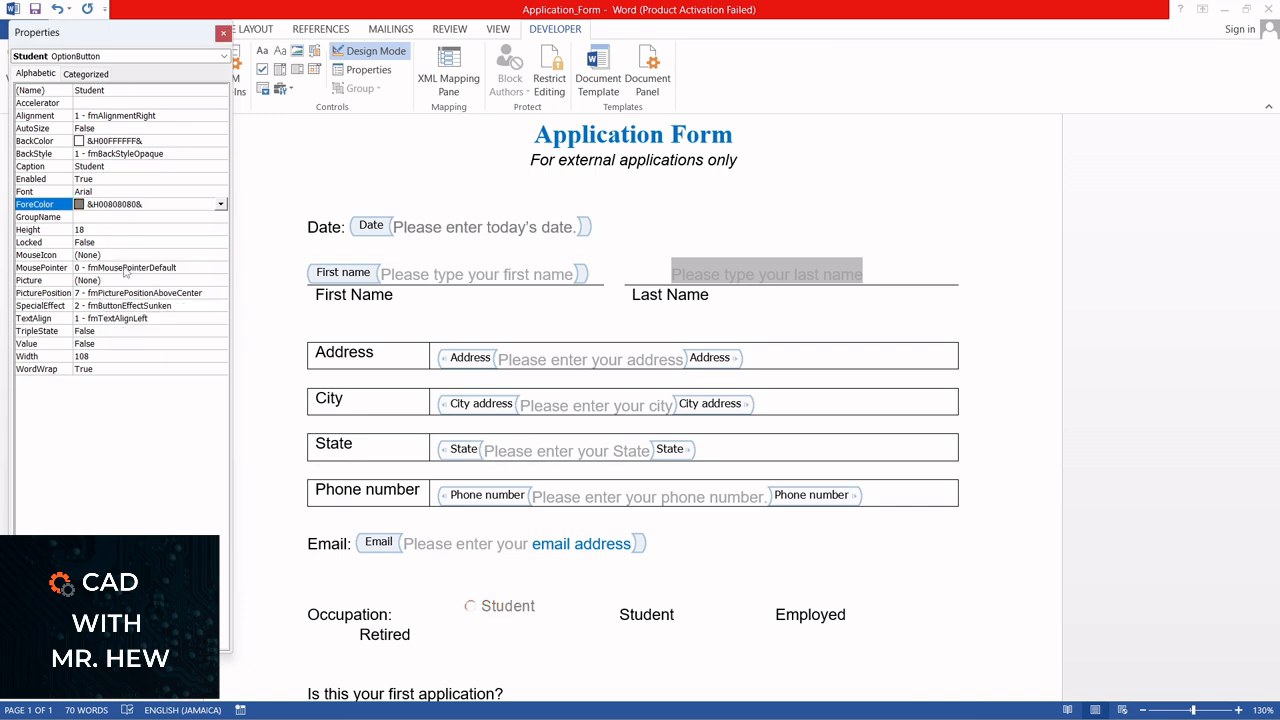
pyautogui.click(221, 205)
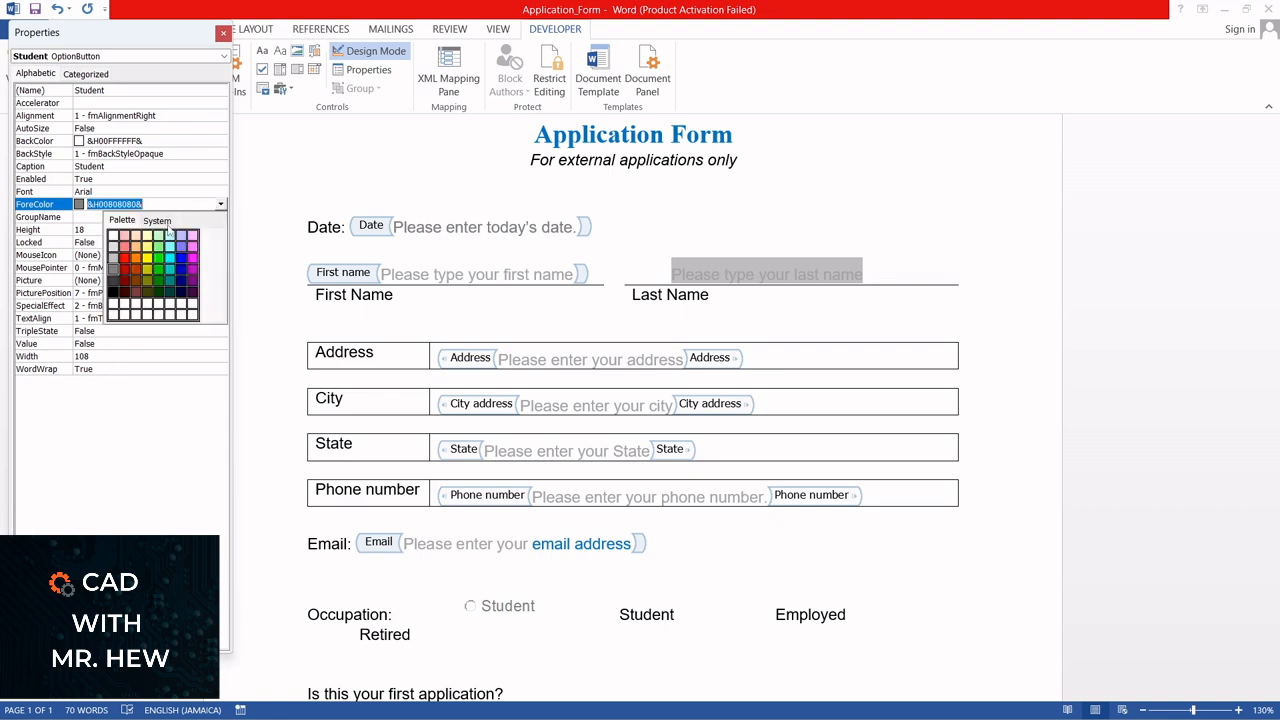
pyautogui.click(113, 293)
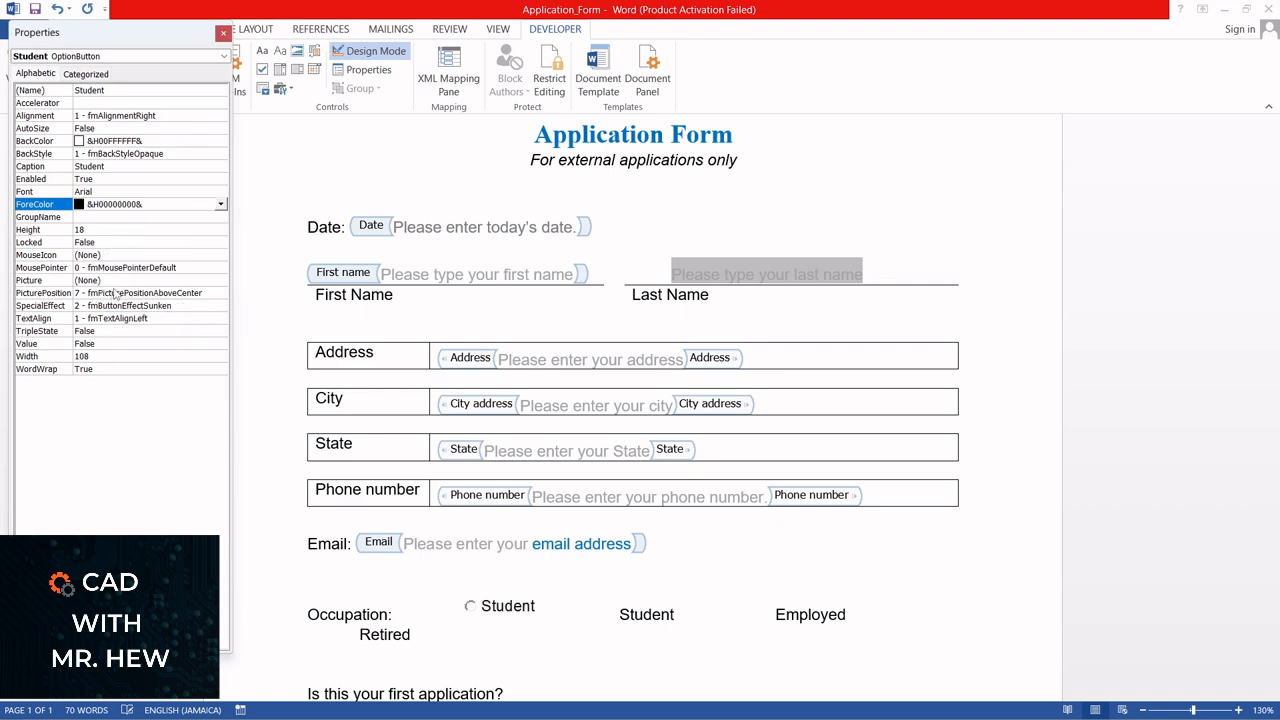
# Delete the plain "Student" text beside the Student option button and close the properties
pyautogui.click(615, 609)
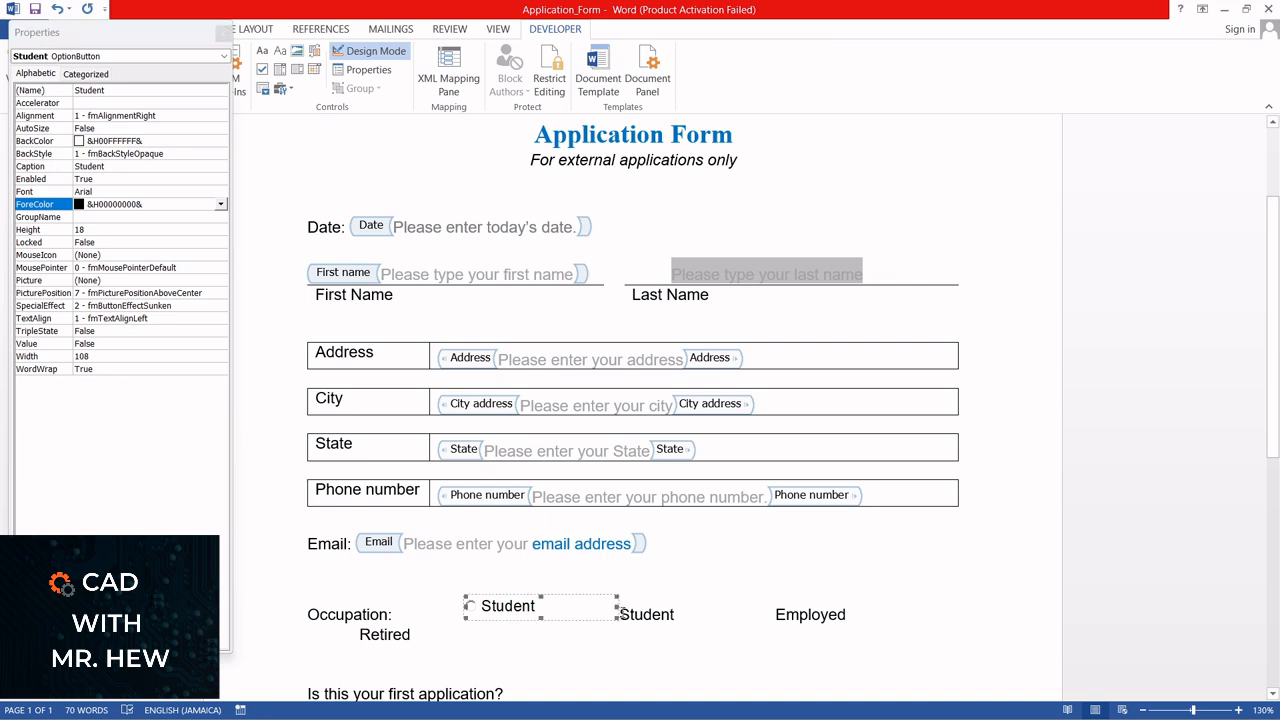
pyautogui.moveTo(692, 614); pyautogui.dragTo(629, 614)
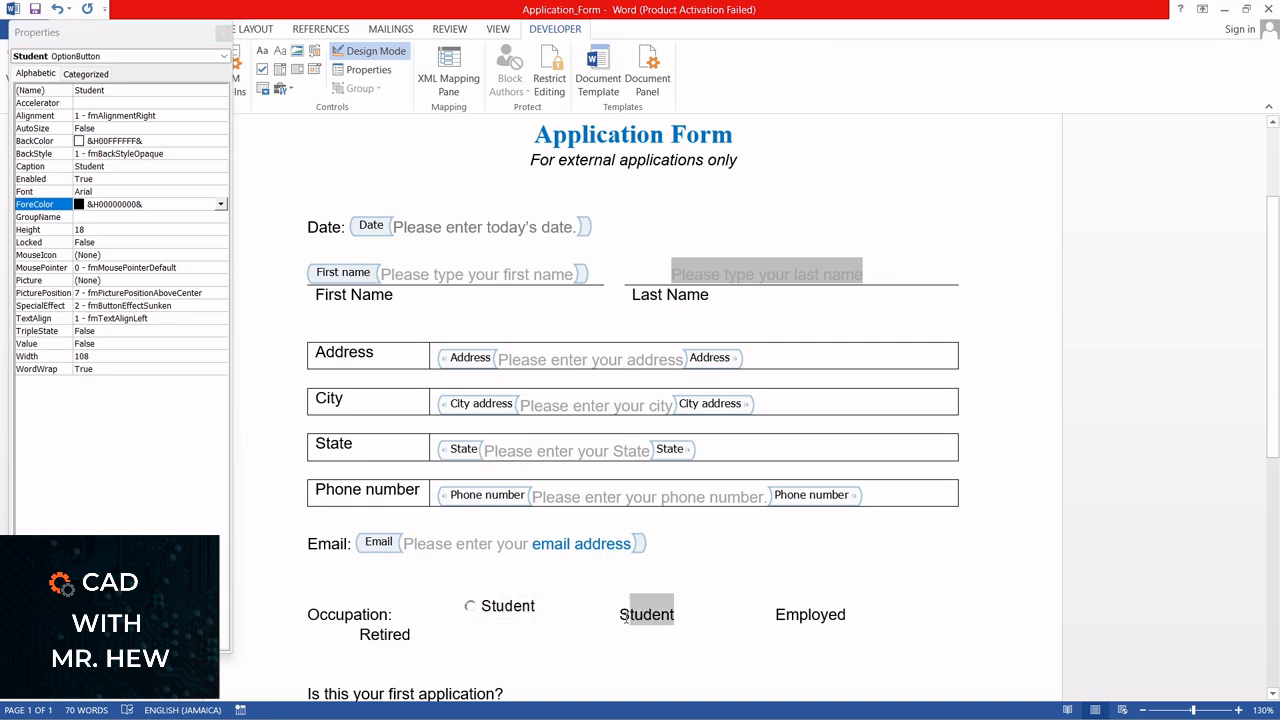
pyautogui.press('BackSpace')
pyautogui.press('BackSpace')
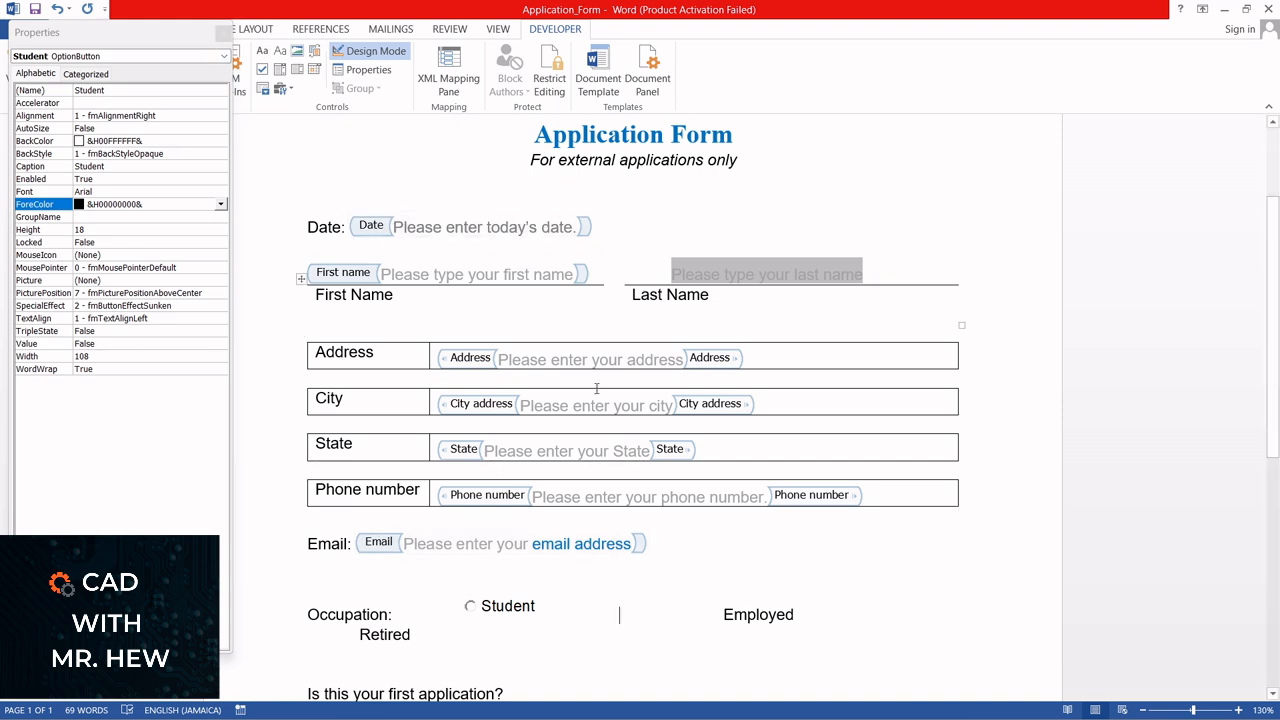
pyautogui.click(223, 34)
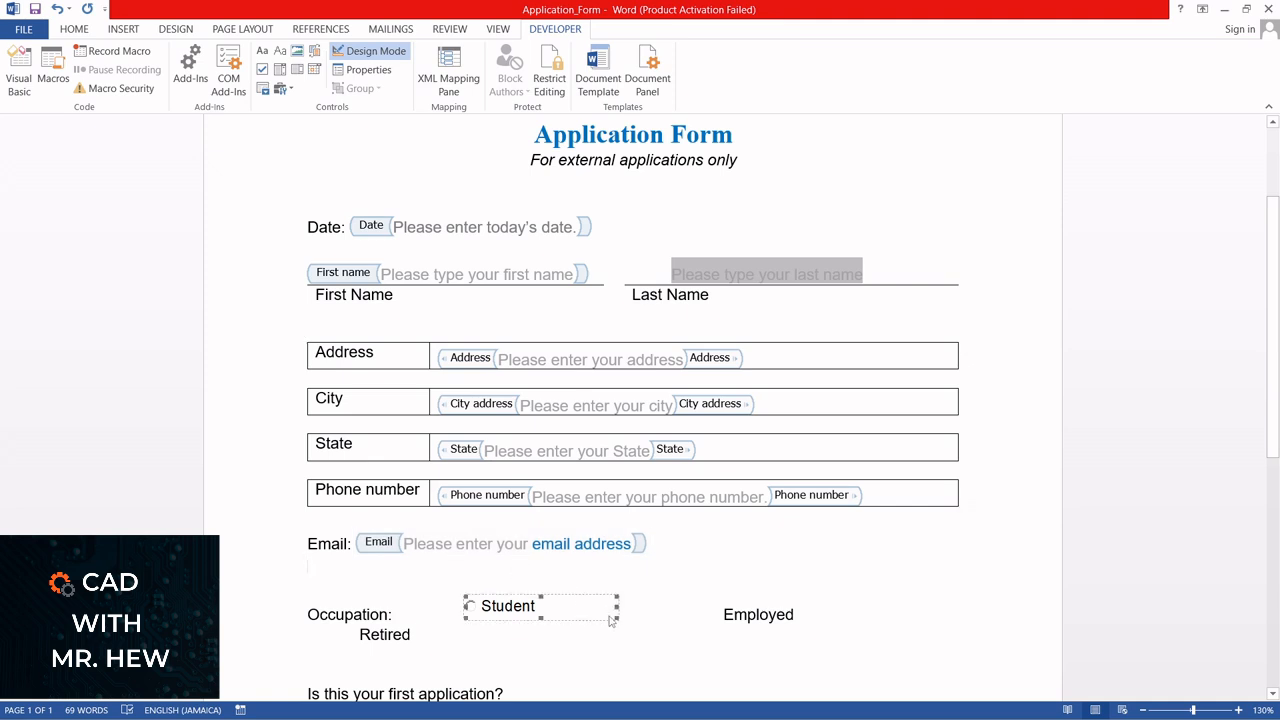
# Insert an ActiveX option button before the plain "Employed" text and set its name to "Employed"
pyautogui.click(658, 606)
pyautogui.click(281, 88)
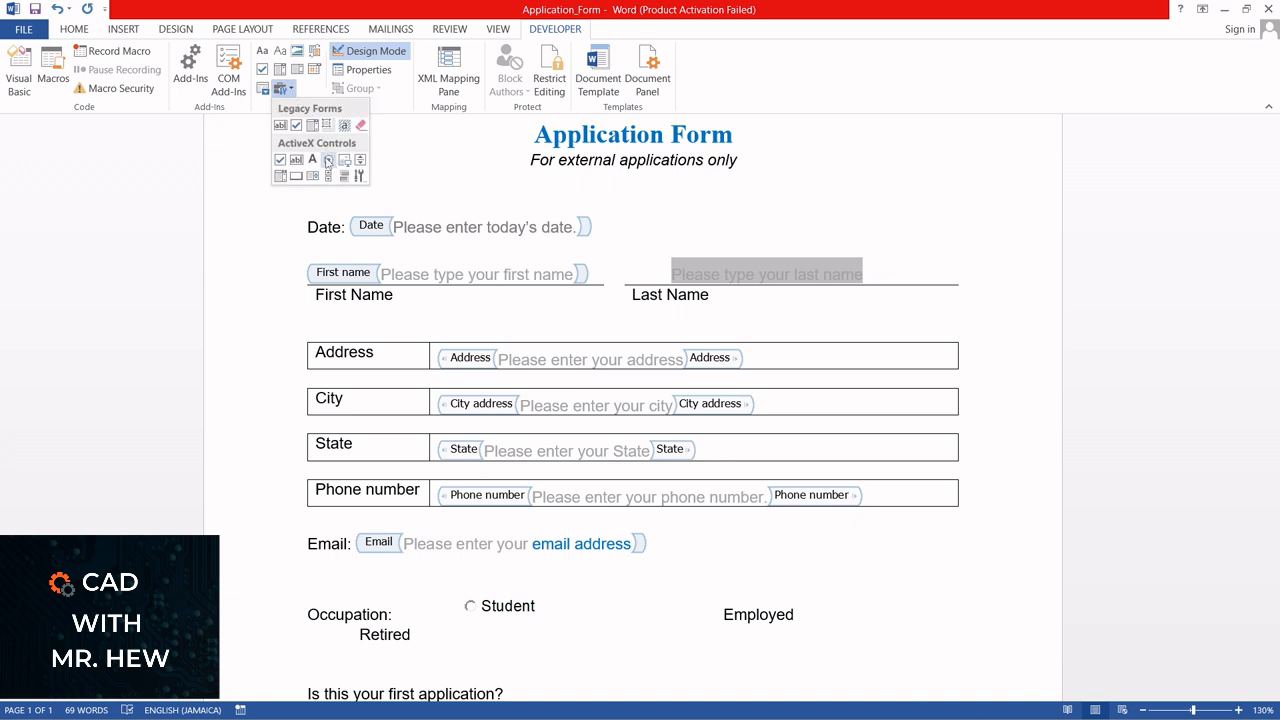
pyautogui.click(328, 159)
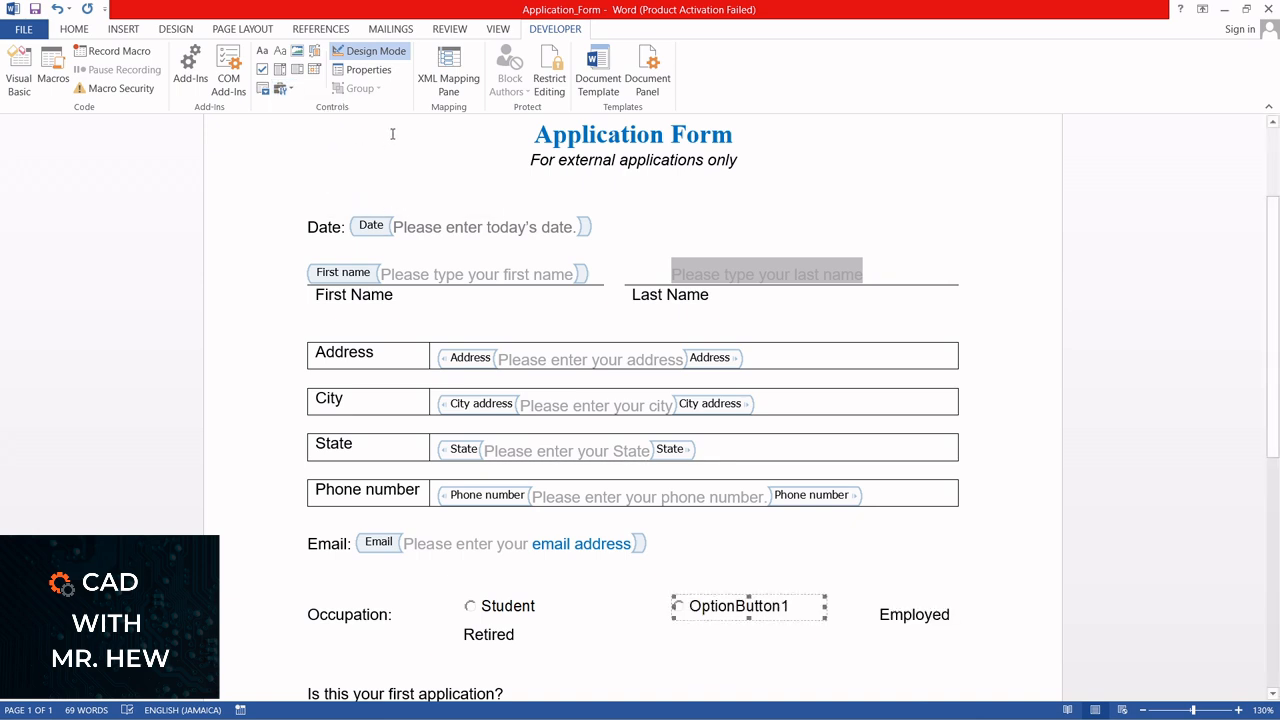
pyautogui.click(372, 72)
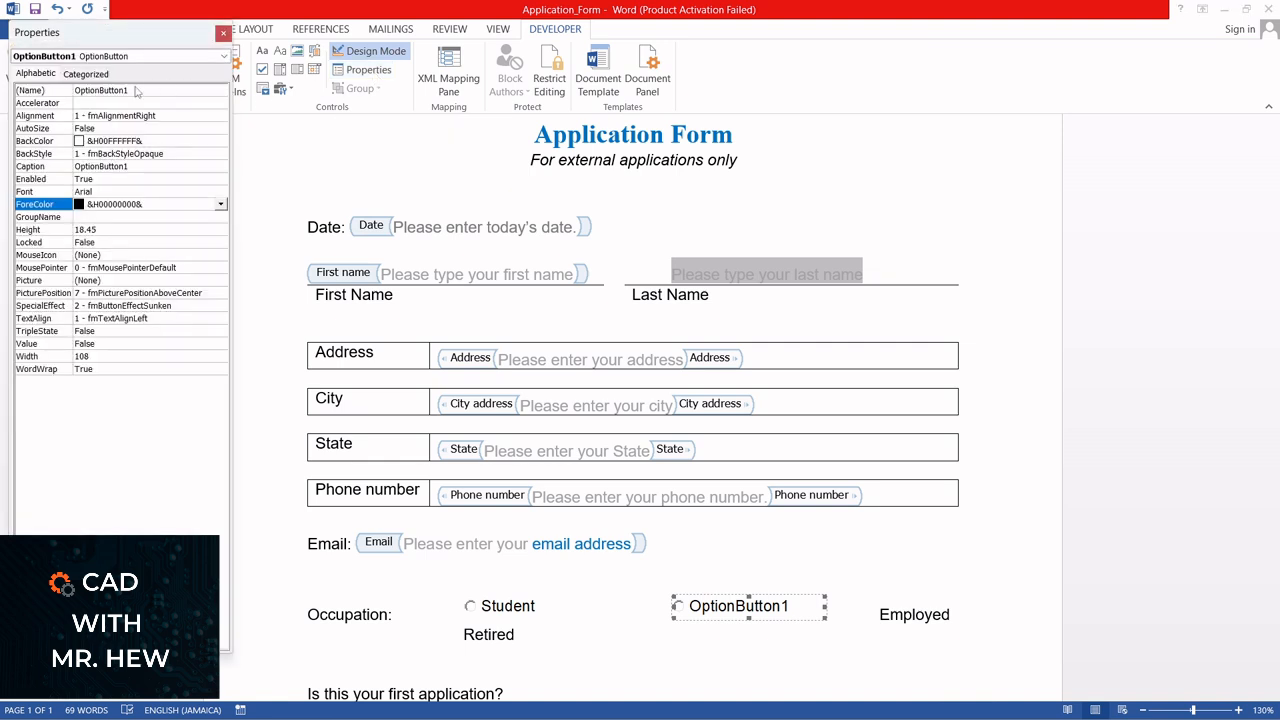
pyautogui.click(129, 91)
pyautogui.moveTo(129, 91); pyautogui.dragTo(72, 93)
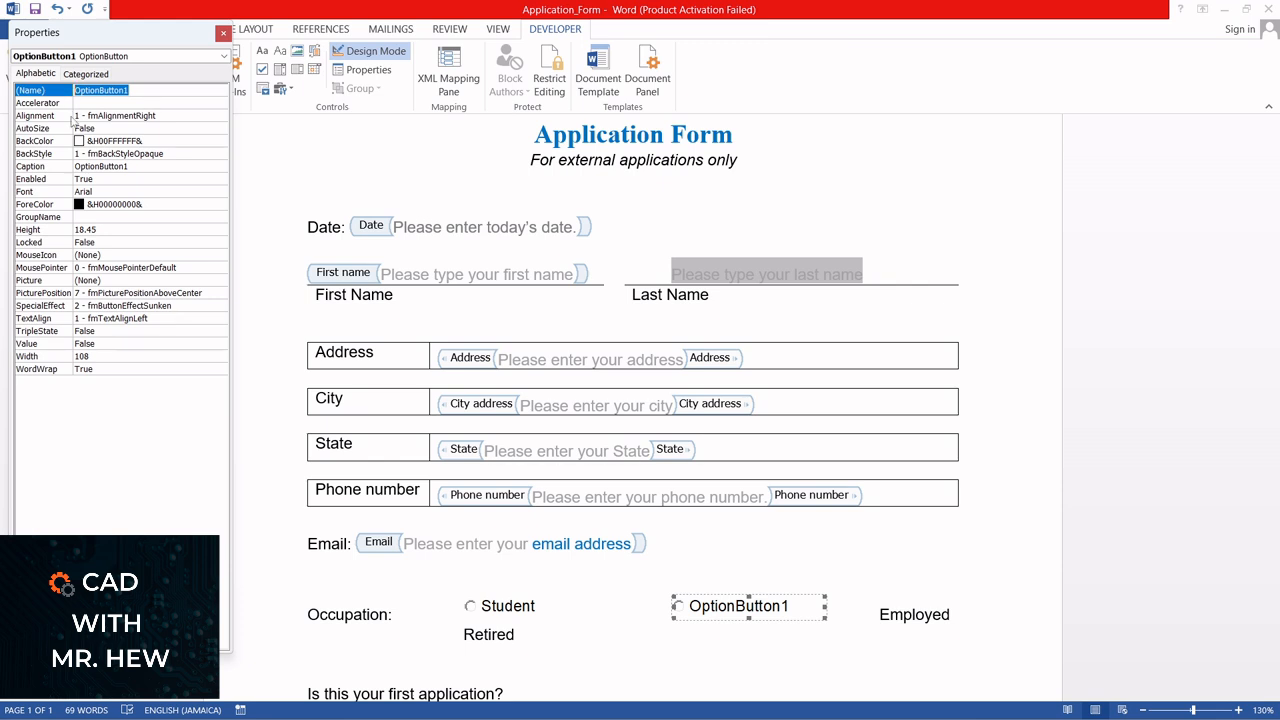
pyautogui.write('Employed')
# Set the new option button's caption to "Employed" and close its properties
pyautogui.click(118, 168)
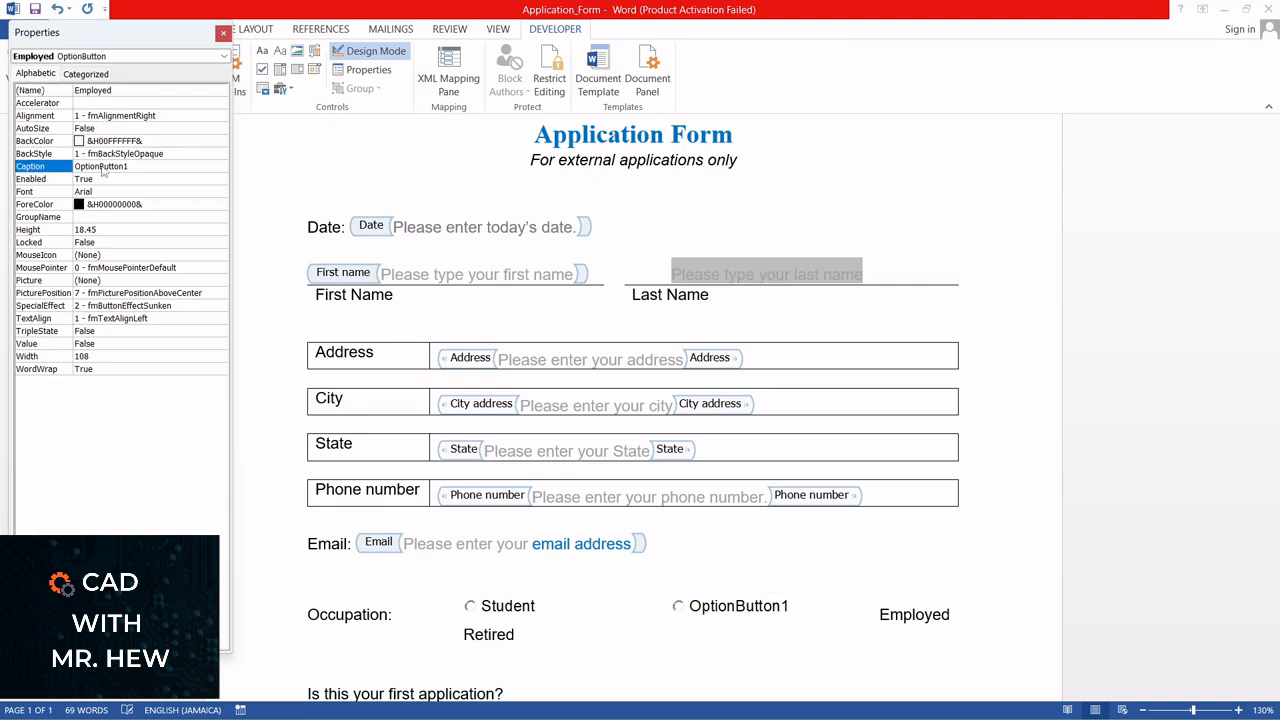
pyautogui.moveTo(131, 167); pyautogui.dragTo(75, 169)
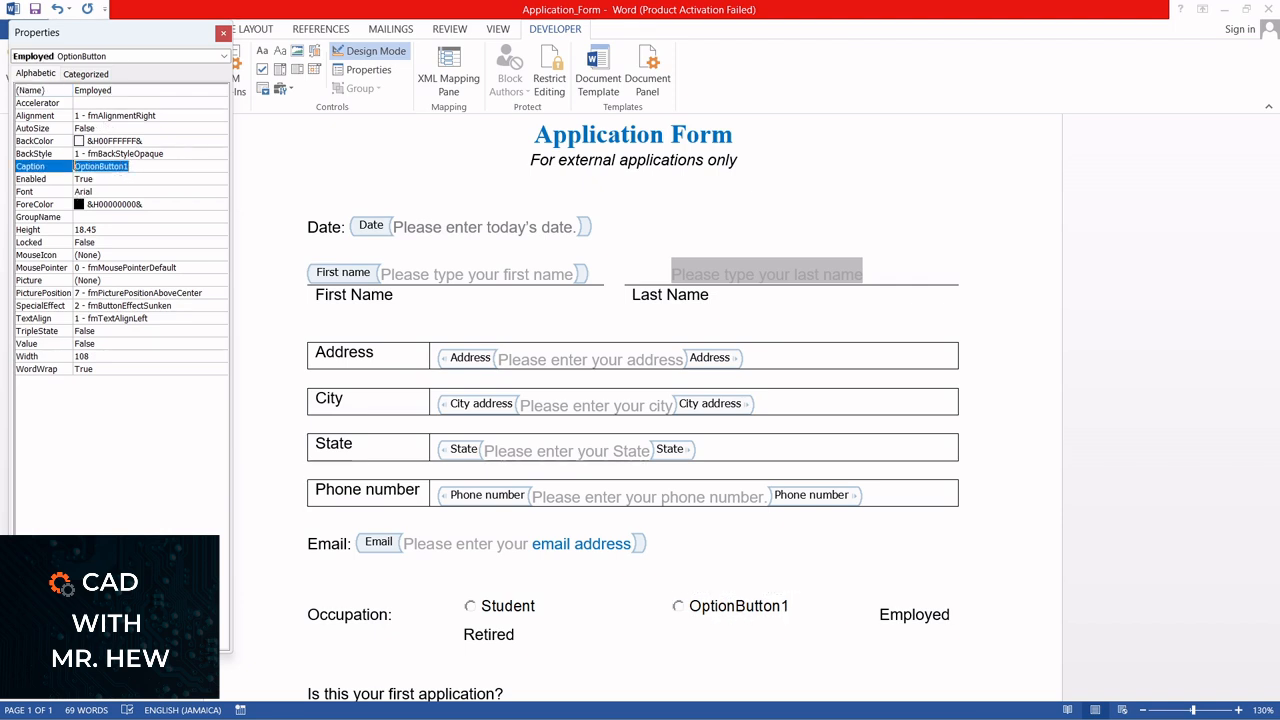
pyautogui.write('Emp')
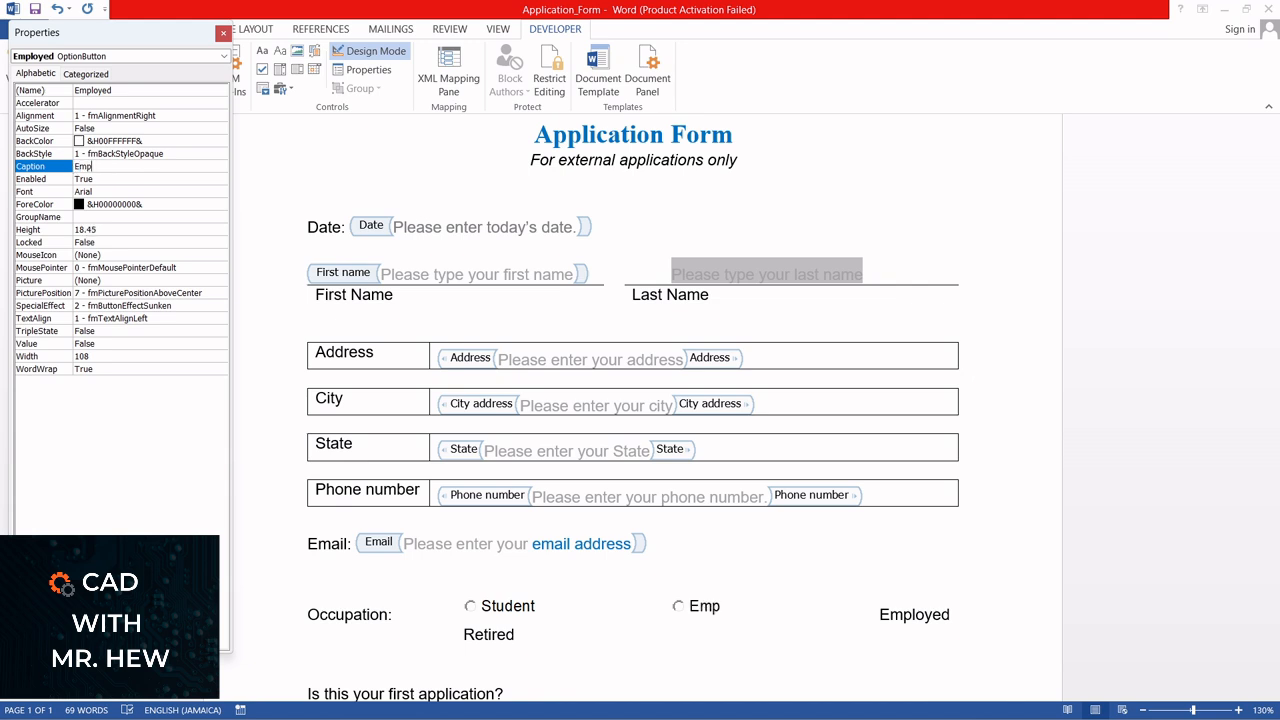
pyautogui.write('loyed')
pyautogui.click(223, 34)
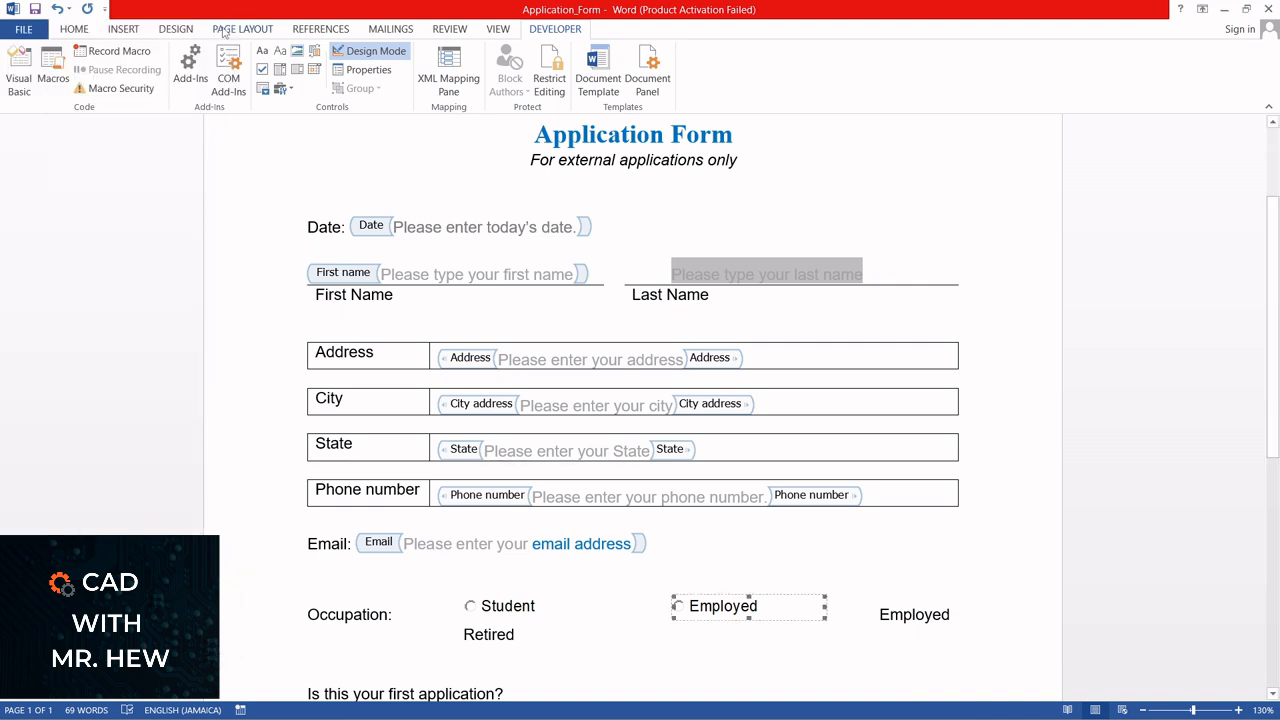
# Delete the plain "Employed" text after the Employed option button
pyautogui.click(871, 615)
pyautogui.press('Delete')
pyautogui.press('Delete')
pyautogui.press('Delete')
pyautogui.press('Delete')
pyautogui.press('Delete')
pyautogui.press('Delete')
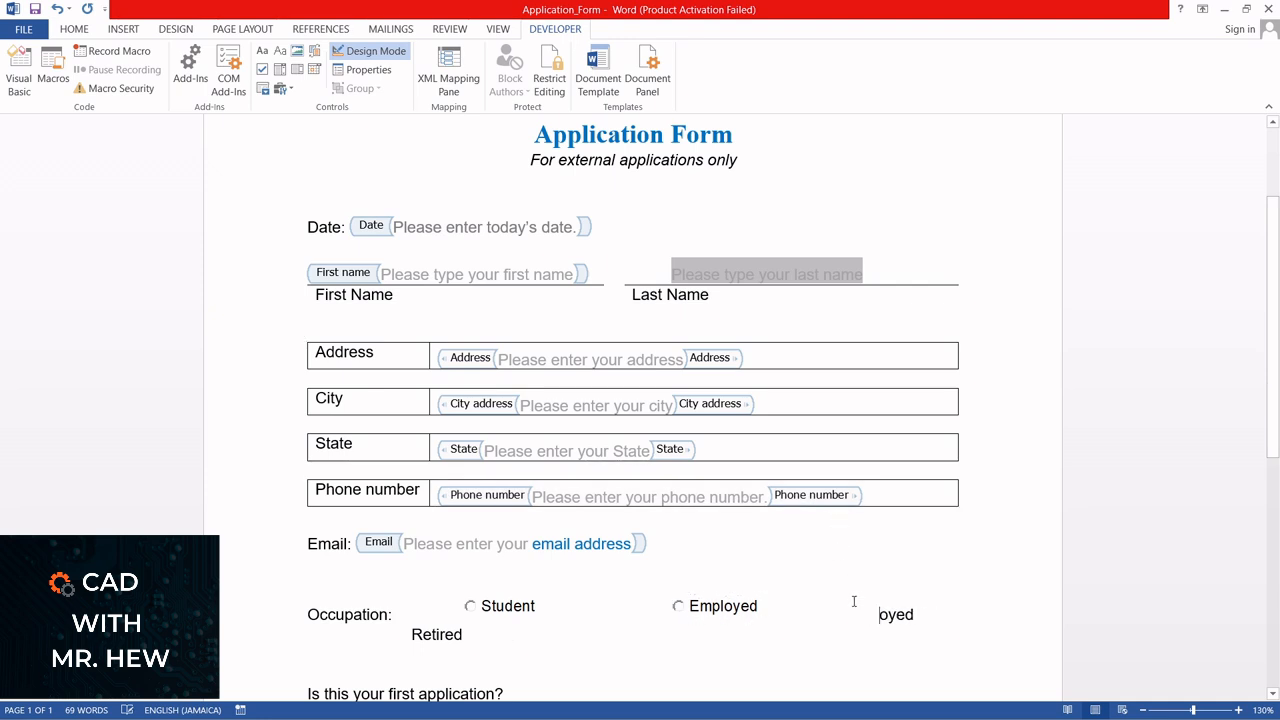
pyautogui.press('Delete')
pyautogui.press('Delete')
pyautogui.click(810, 604)
pyautogui.click(845, 603)
pyautogui.press('Delete')
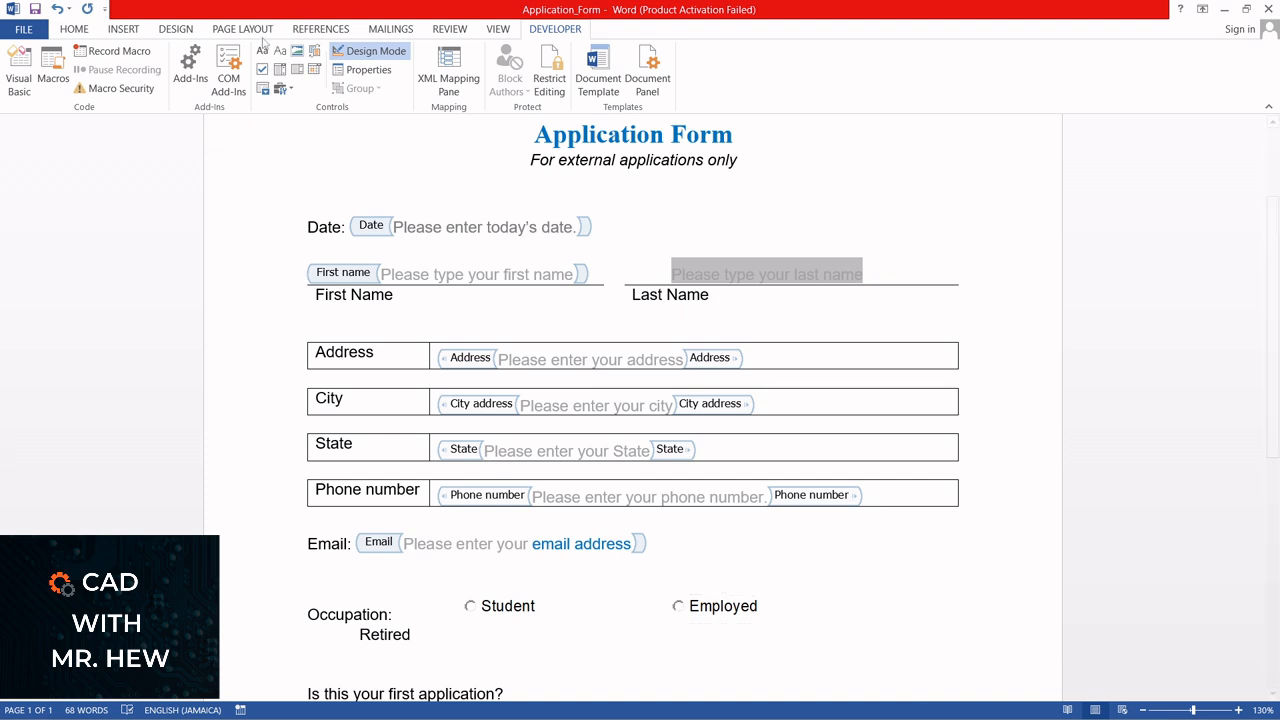
# Insert a third ActiveX option button after Employed in the Occupation choices and set its name to "Retired"
pyautogui.click(287, 90)
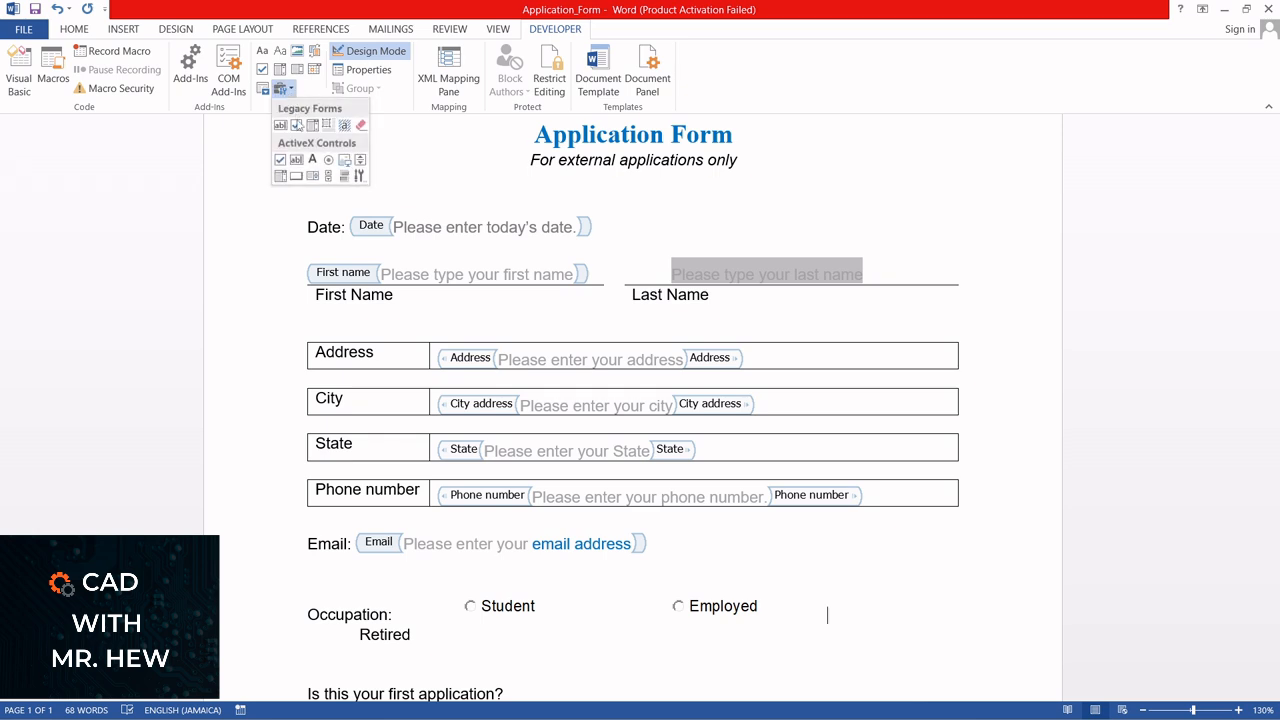
pyautogui.click(328, 160)
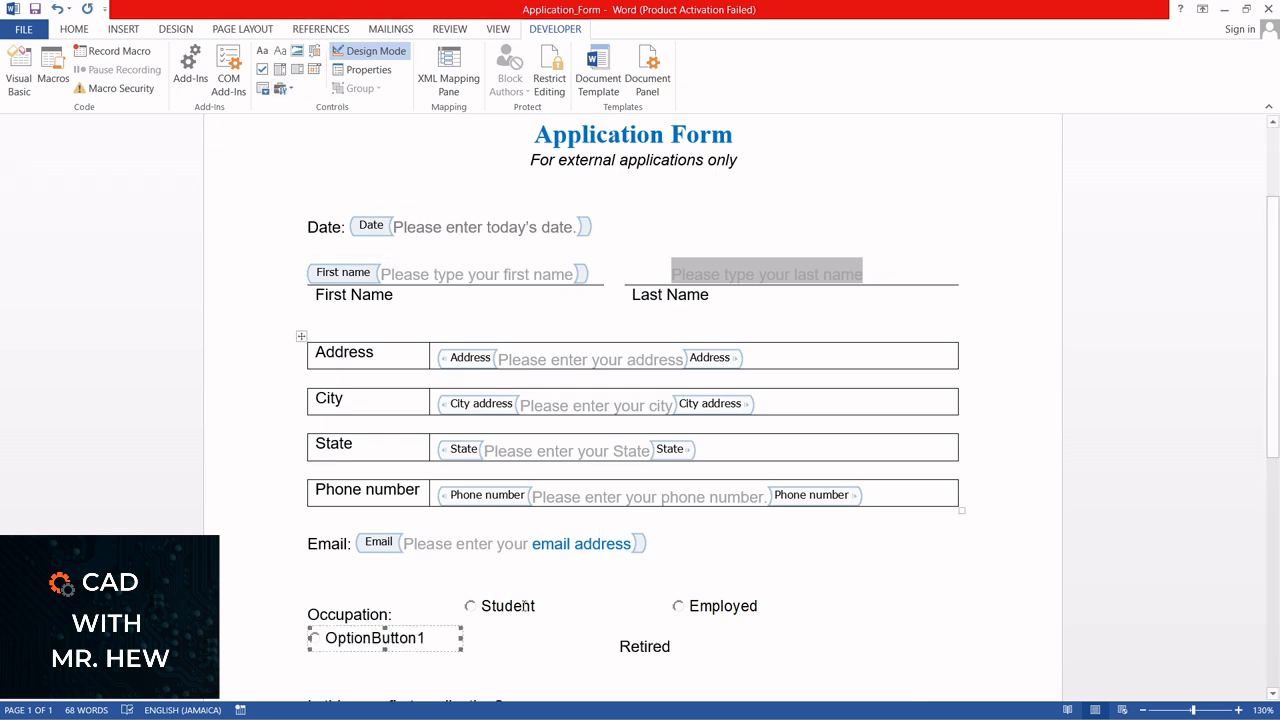
pyautogui.click(374, 75)
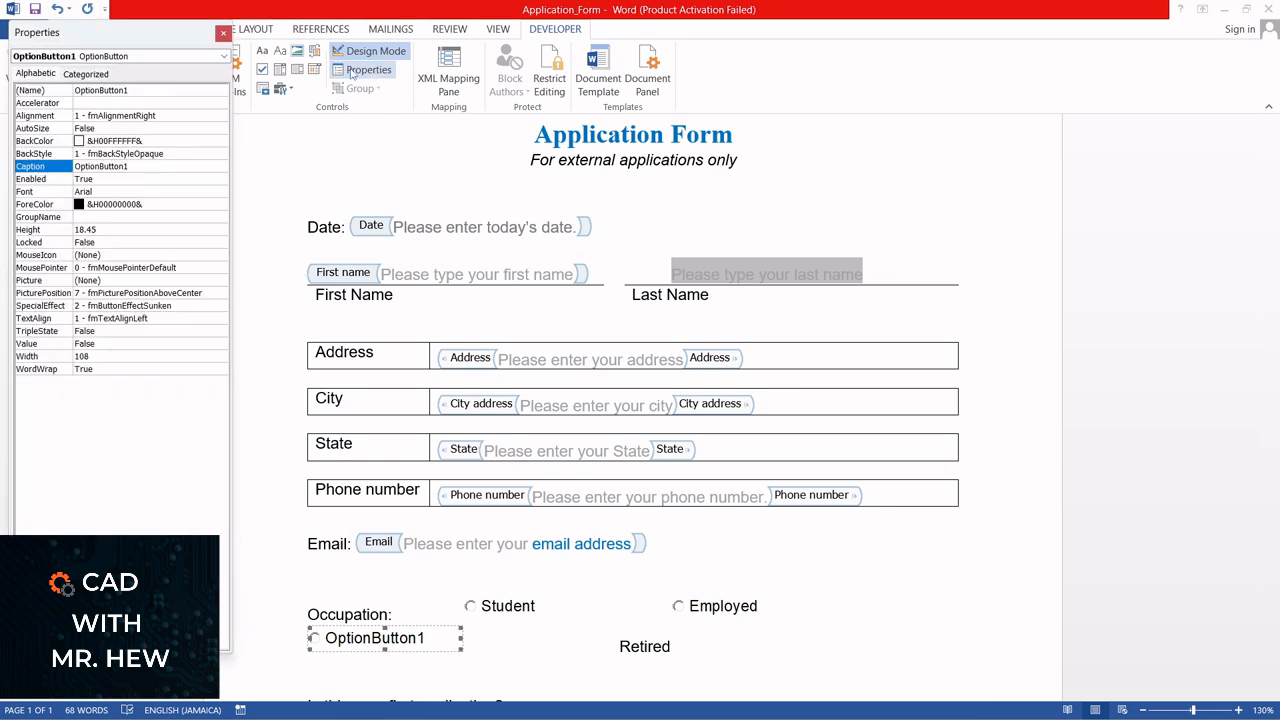
pyautogui.click(125, 90)
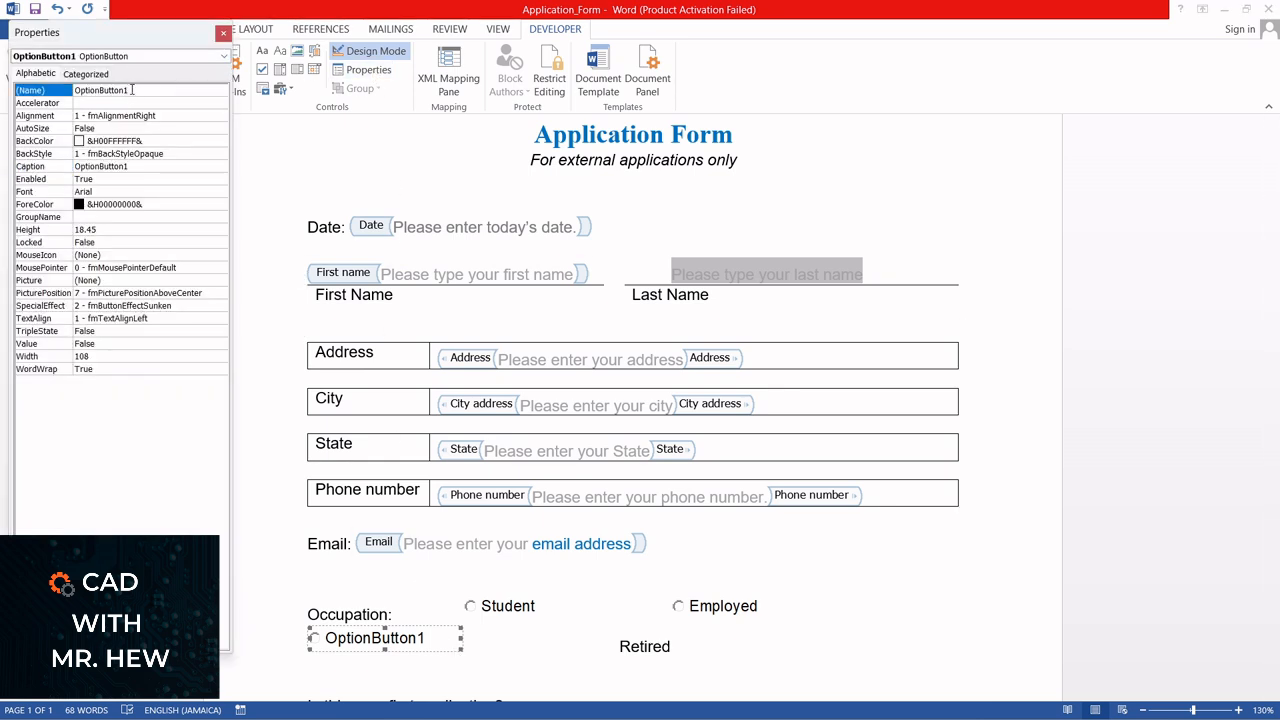
pyautogui.moveTo(132, 90); pyautogui.dragTo(73, 90)
pyautogui.write('Retired')
# Set the third option button's caption to "Retired" and close its properties
pyautogui.click(138, 166)
pyautogui.moveTo(130, 166); pyautogui.dragTo(76, 166)
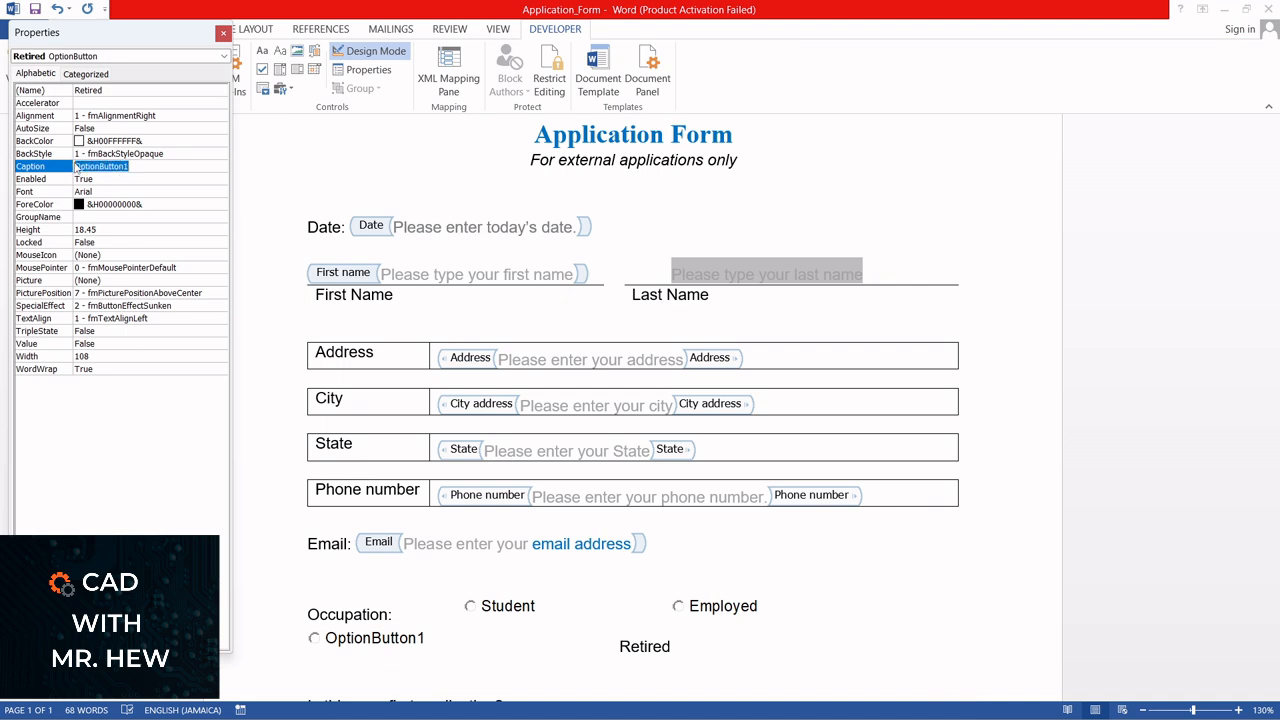
pyautogui.write('Etired')
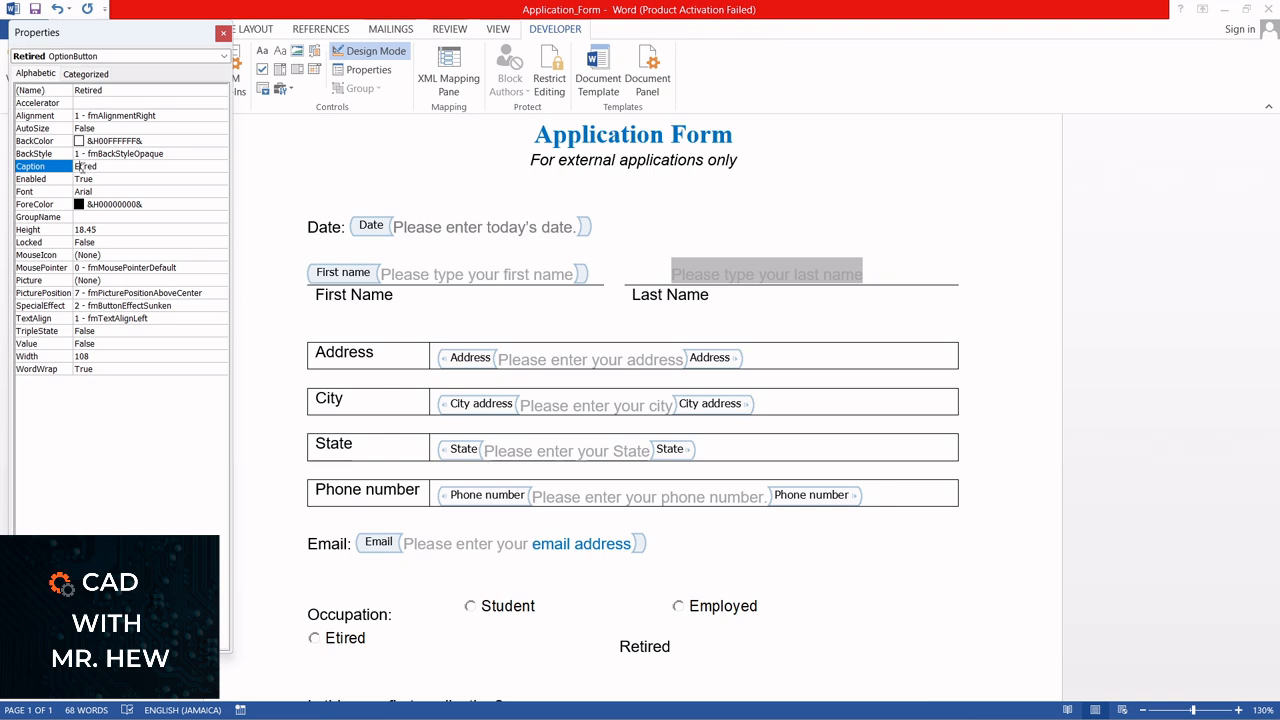
pyautogui.click(80, 167)
pyautogui.press('BackSpace')
pyautogui.write('Re')
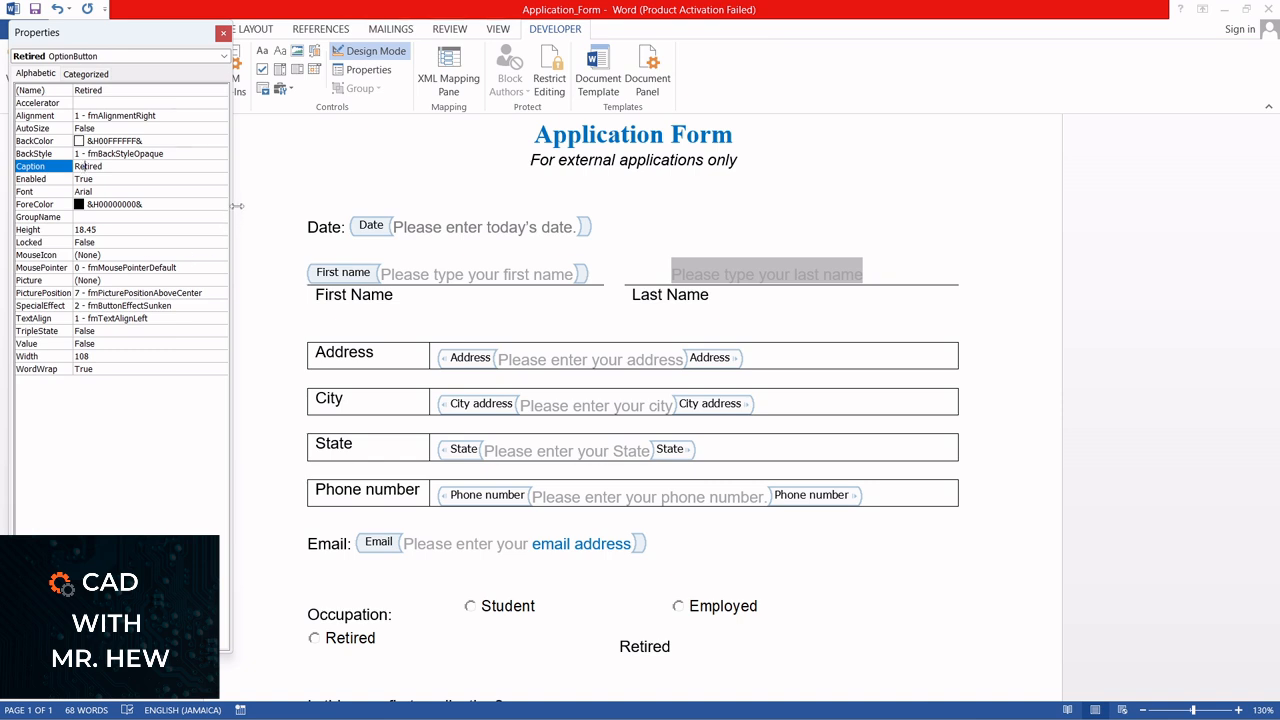
pyautogui.click(221, 33)
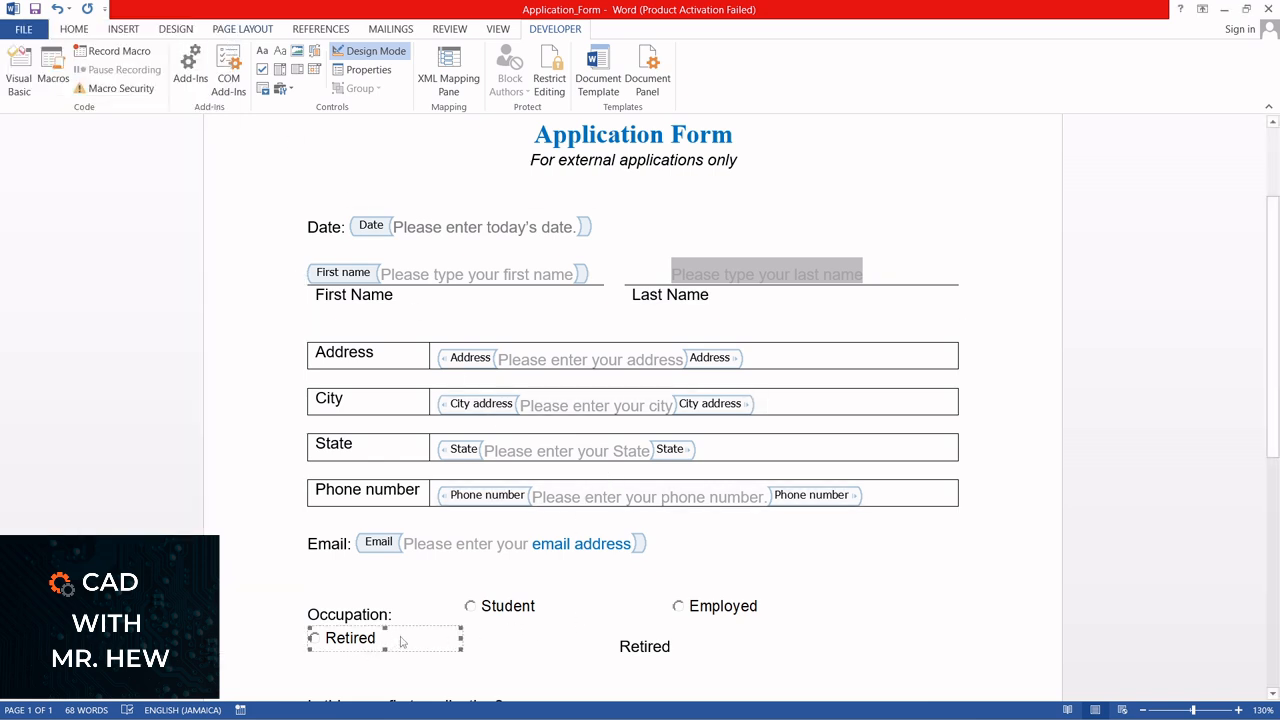
# Delete the plain "Retired" text after the Retired option button
pyautogui.click(511, 670)
pyautogui.moveTo(672, 646); pyautogui.dragTo(615, 645)
pyautogui.press('Delete')
# Remove the extra spacing between the Student and Employed option buttons to bring all three choices onto one line
pyautogui.click(760, 605)
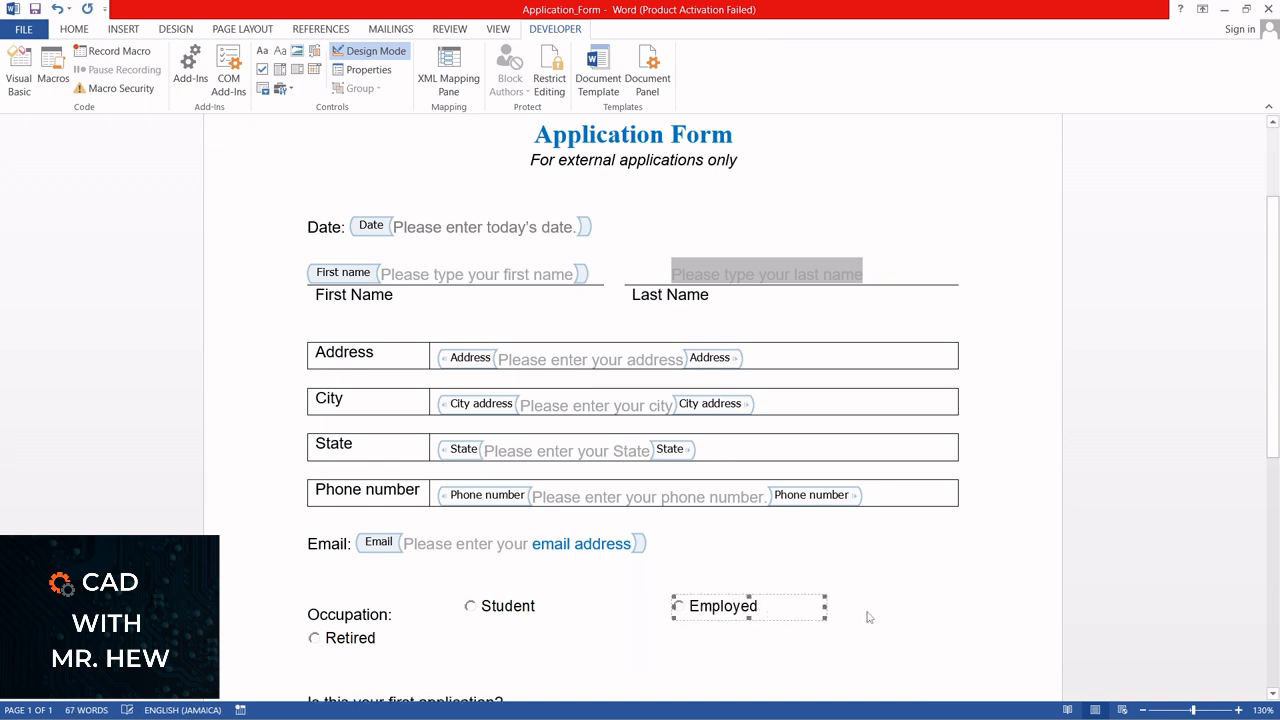
pyautogui.click(632, 600)
pyautogui.click(519, 602)
pyautogui.click(644, 609)
pyautogui.press('Delete')
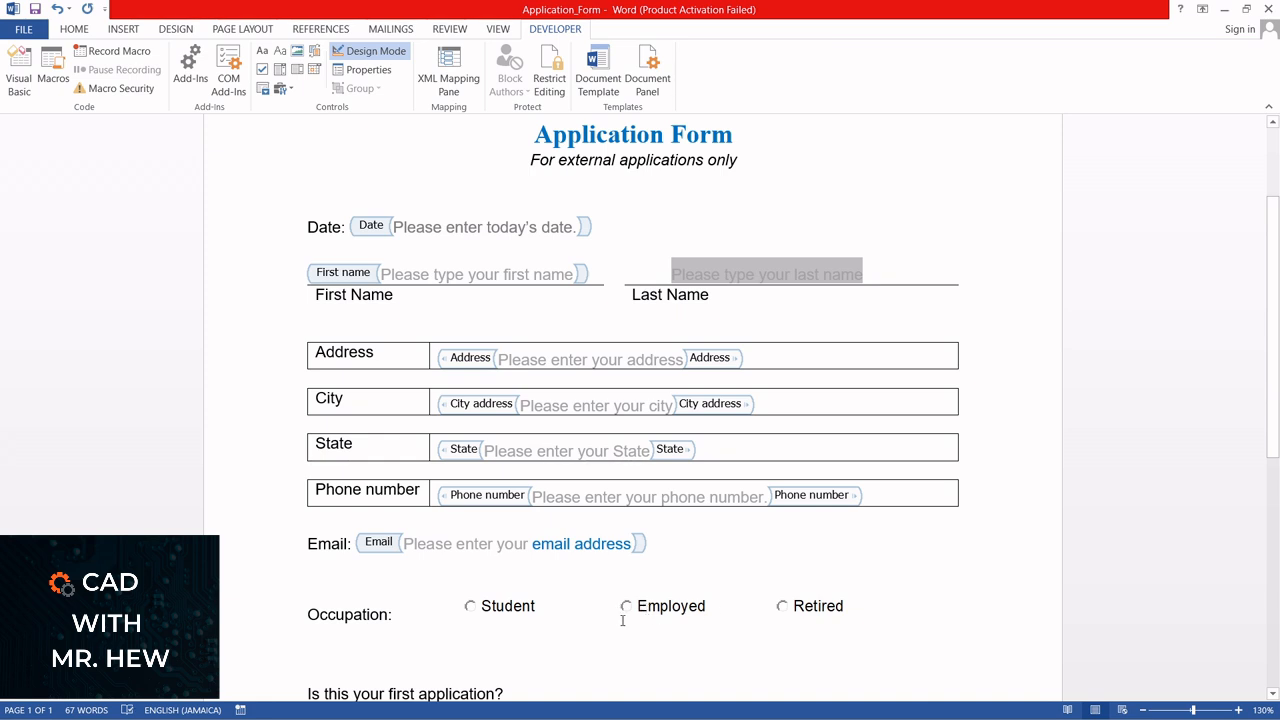
pyautogui.click(730, 606)
pyautogui.click(780, 606)
pyautogui.press('Delete')
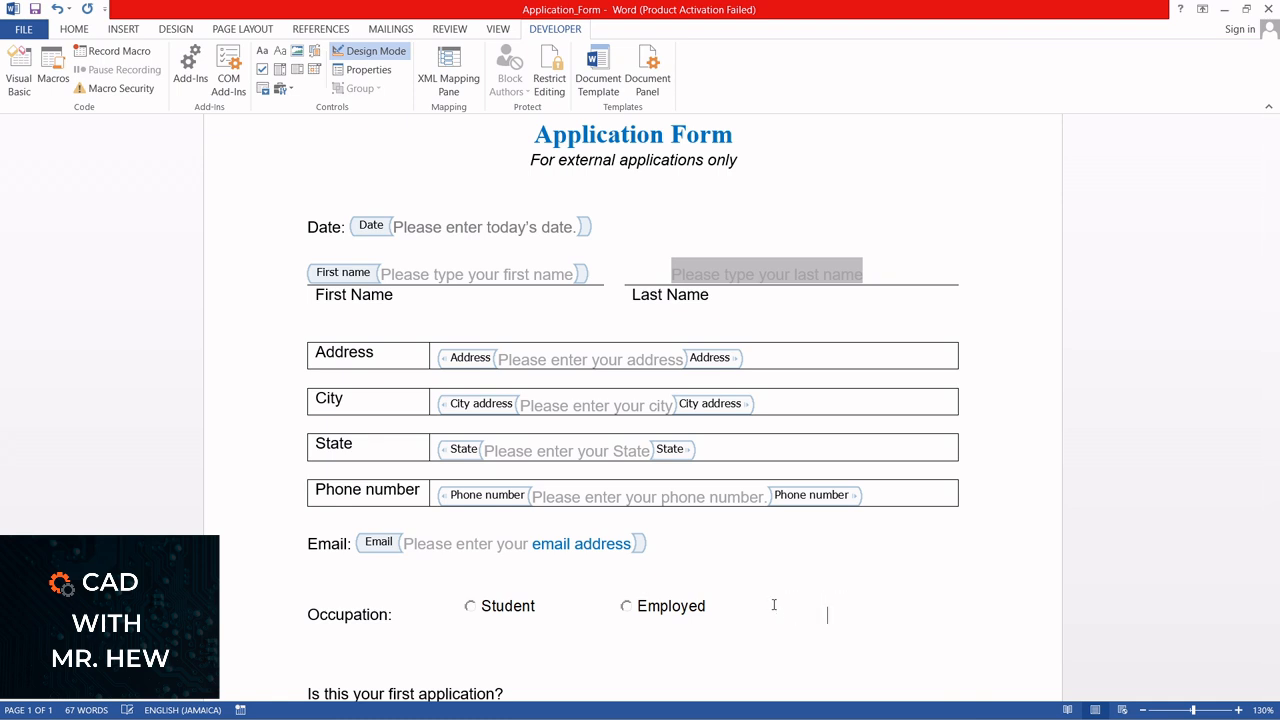
pyautogui.click(57, 9)
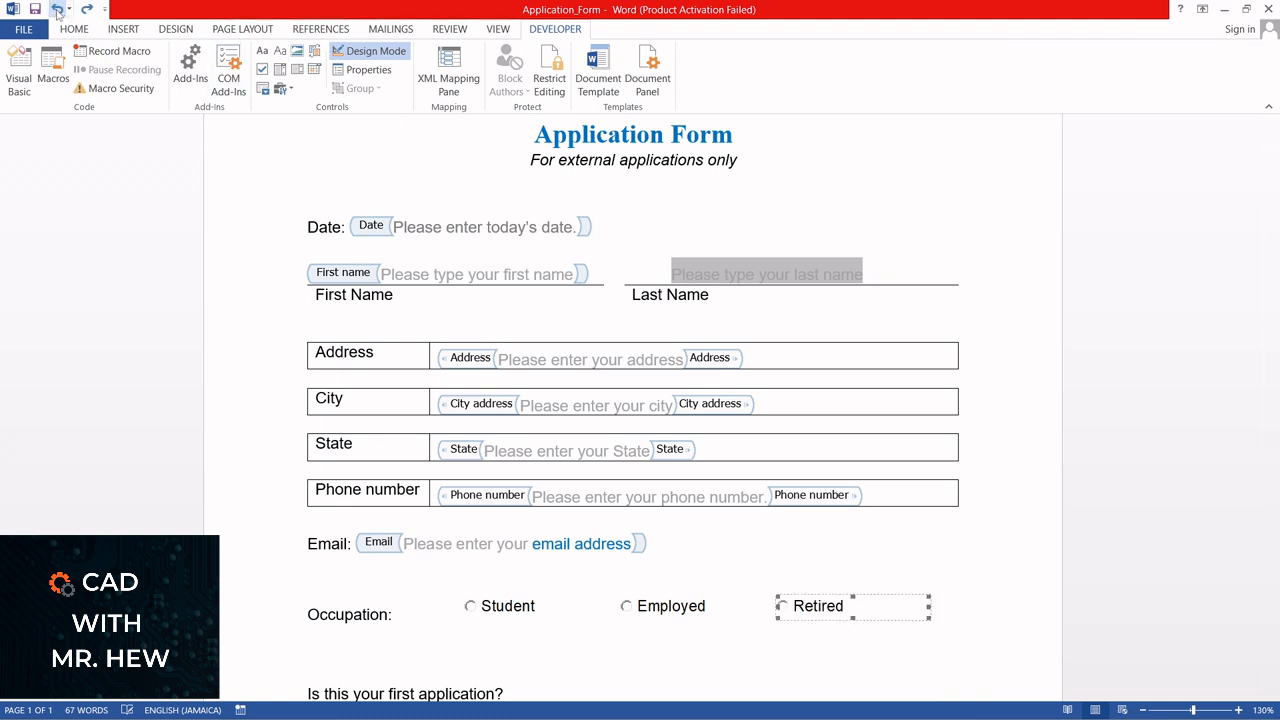
pyautogui.click(668, 622)
pyautogui.click(644, 640)
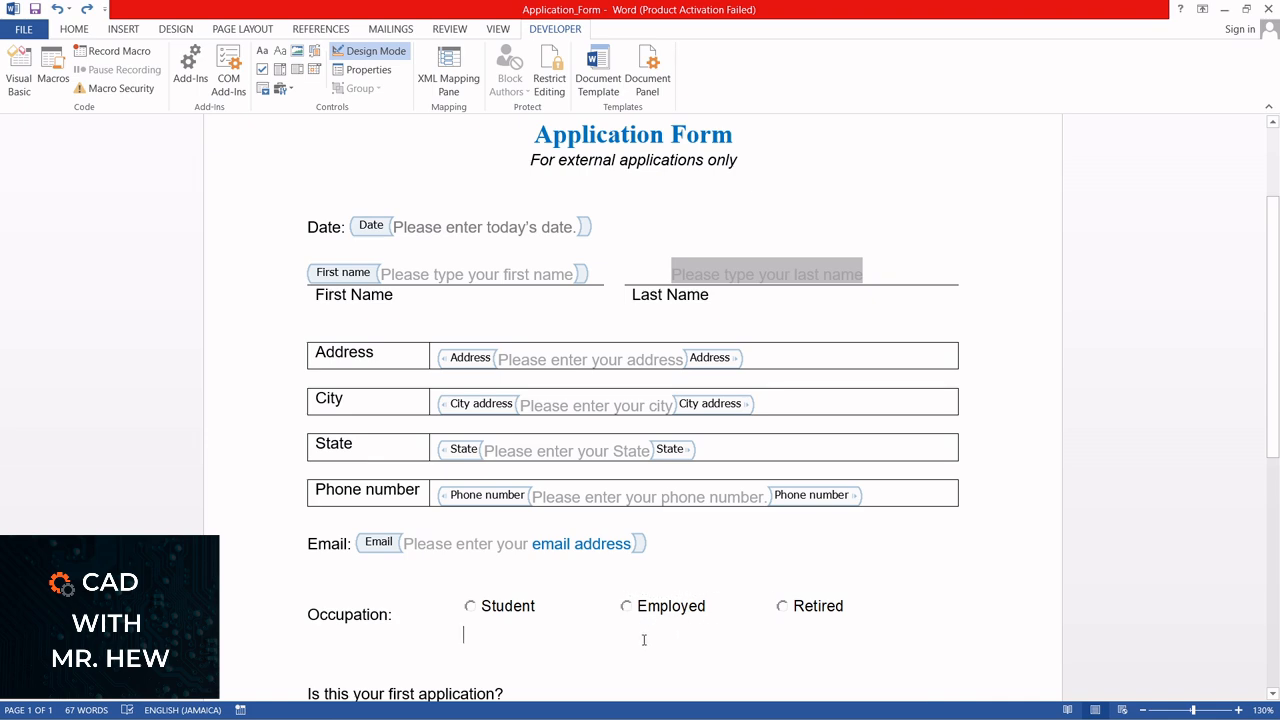
# Insert check box content controls before "Yes" and "No" under the first-application question, and turn off Design Mode
pyautogui.scroll(-4, 570, 632)
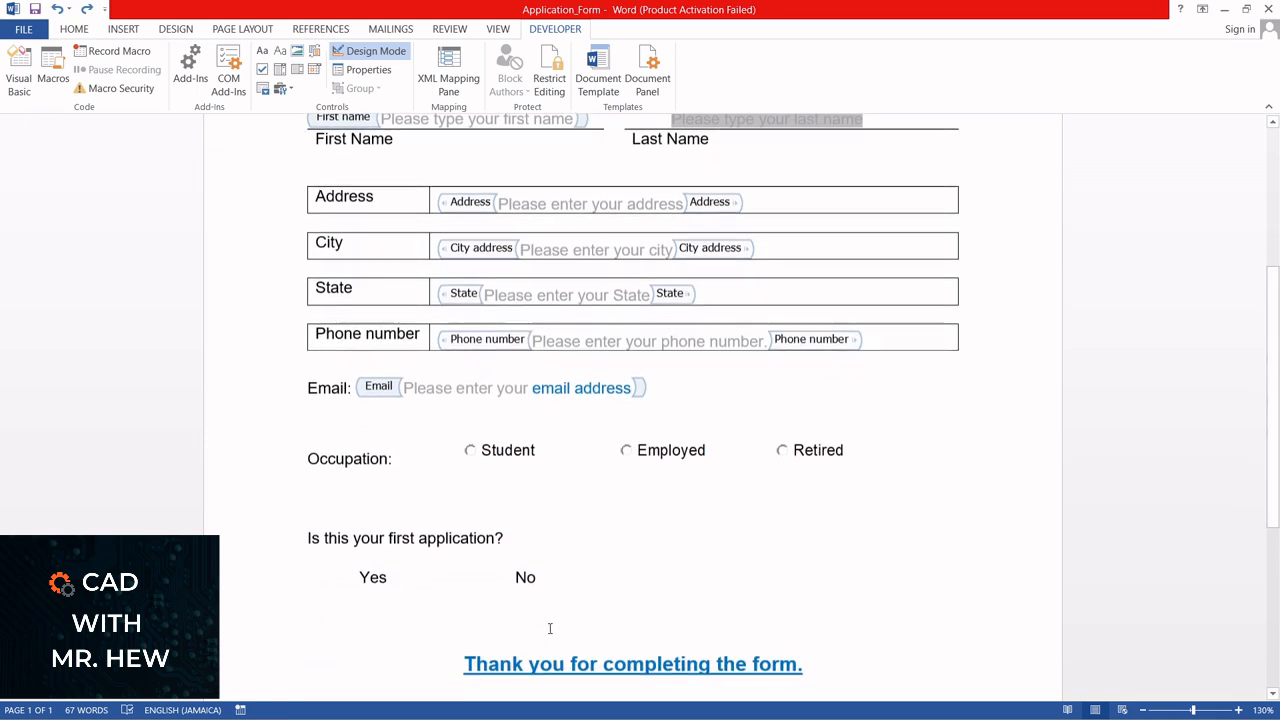
pyautogui.scroll(1, 440, 604)
pyautogui.scroll(-1, 430, 605)
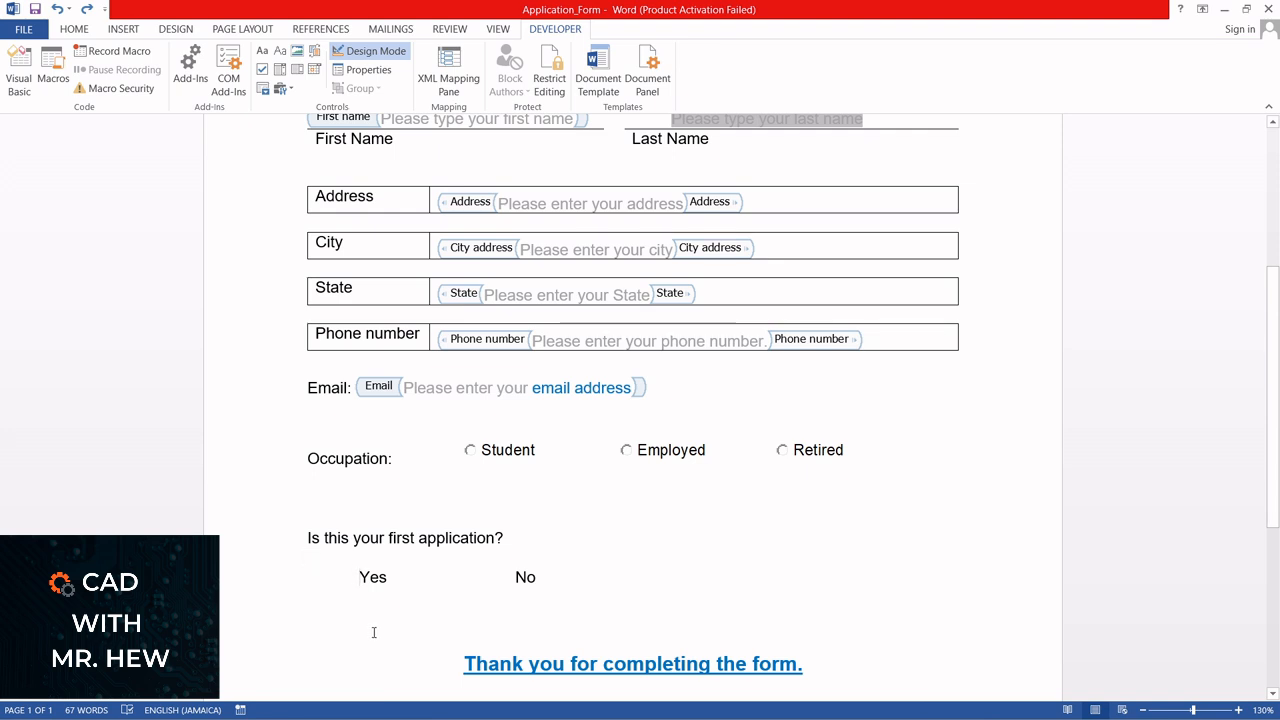
pyautogui.press('Up')
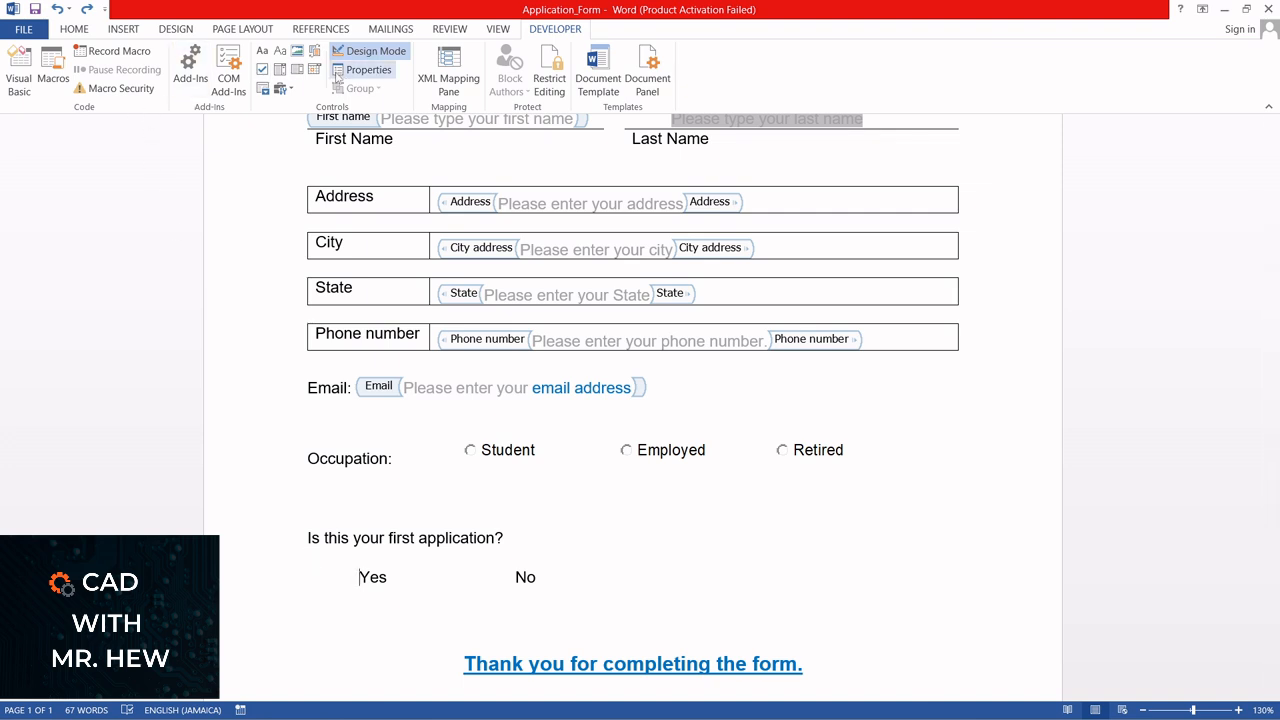
pyautogui.click(261, 70)
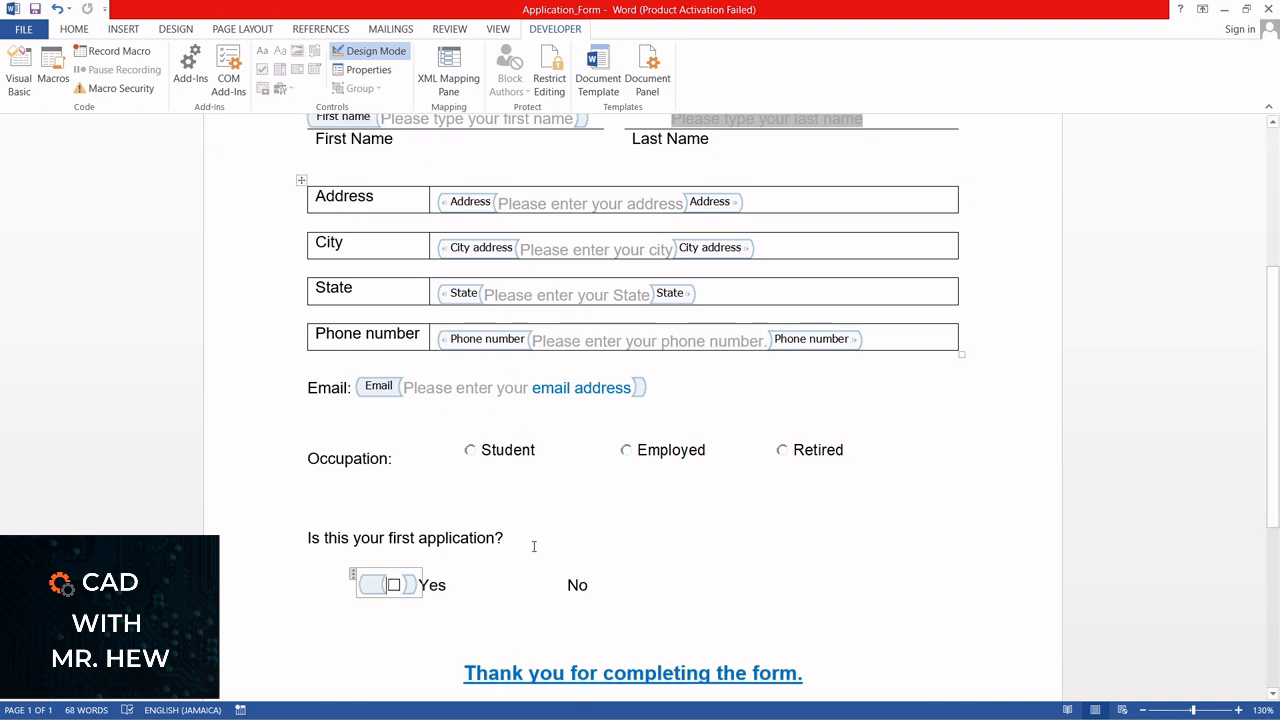
pyautogui.click(555, 577)
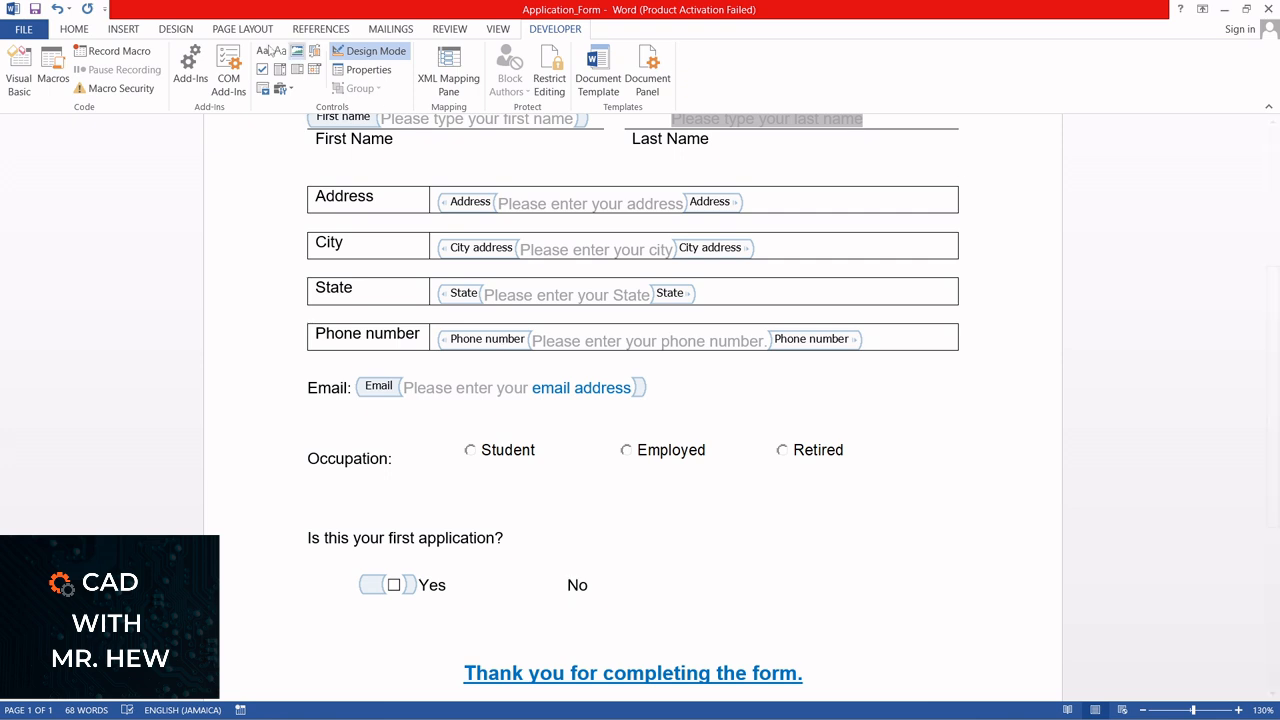
pyautogui.click(261, 70)
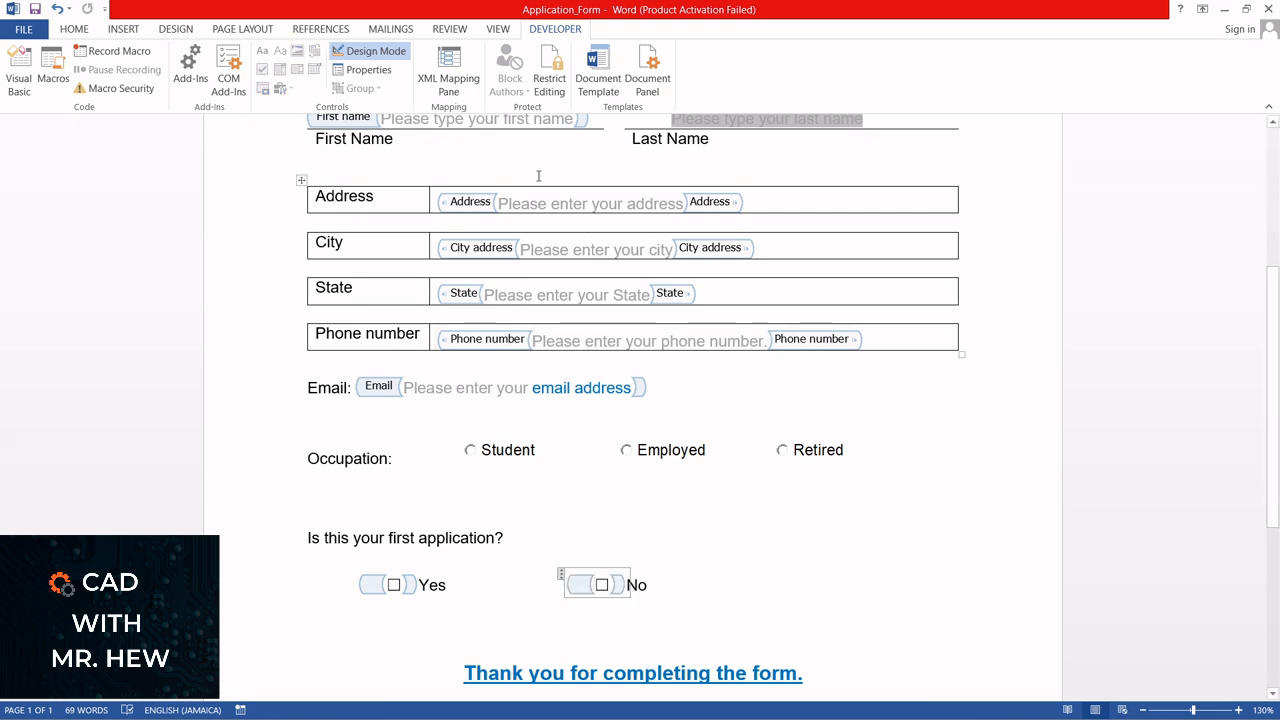
pyautogui.click(376, 54)
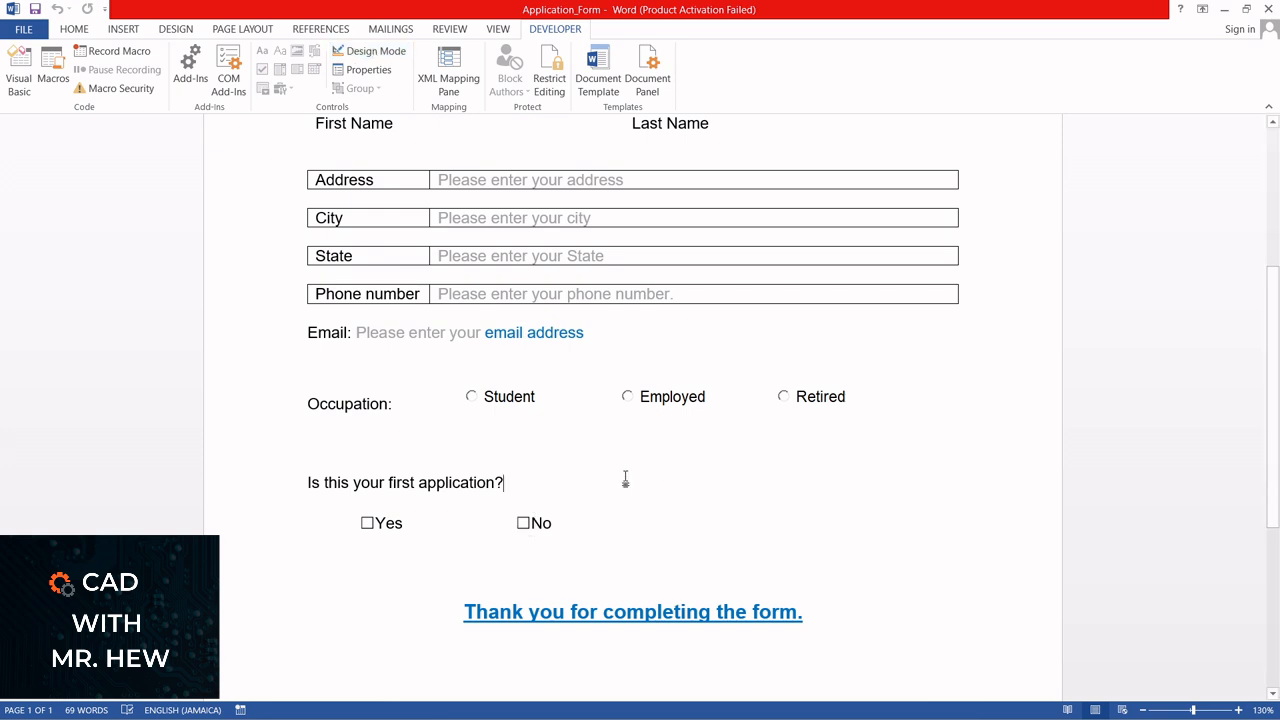
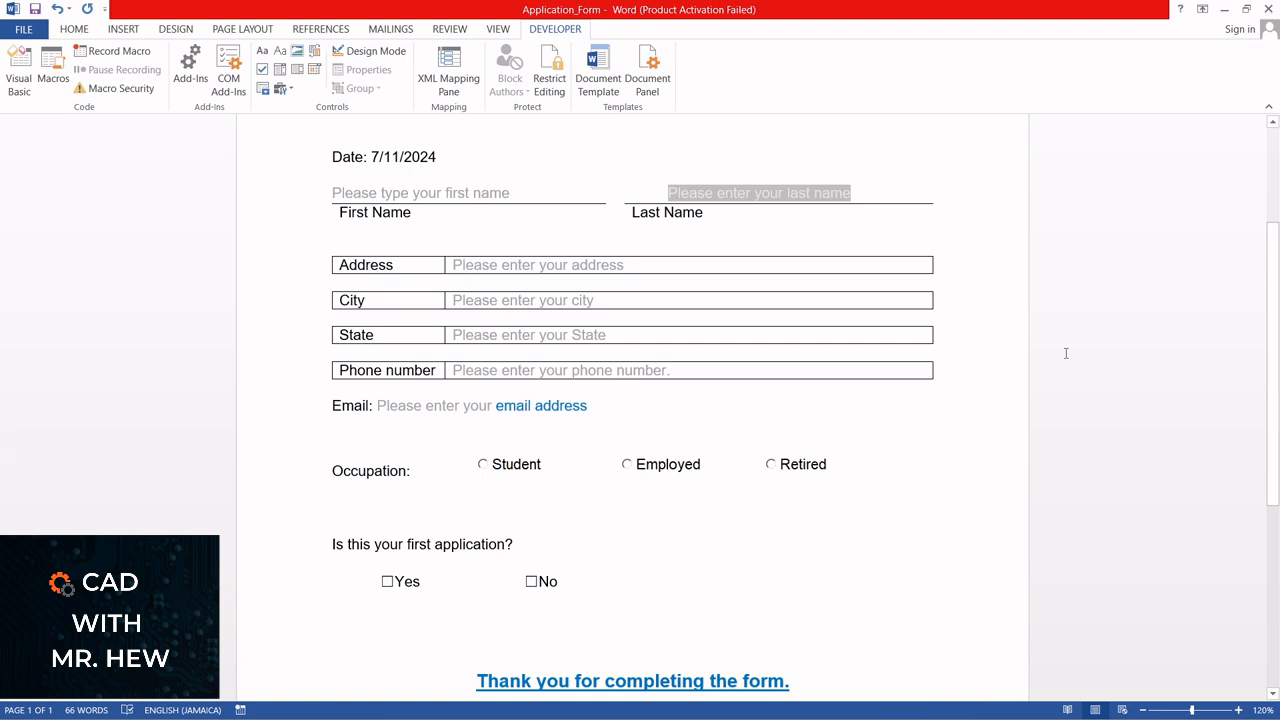
# Add the line "Please choose the type of service required" below the Yes and No check boxes
pyautogui.write('Pl')
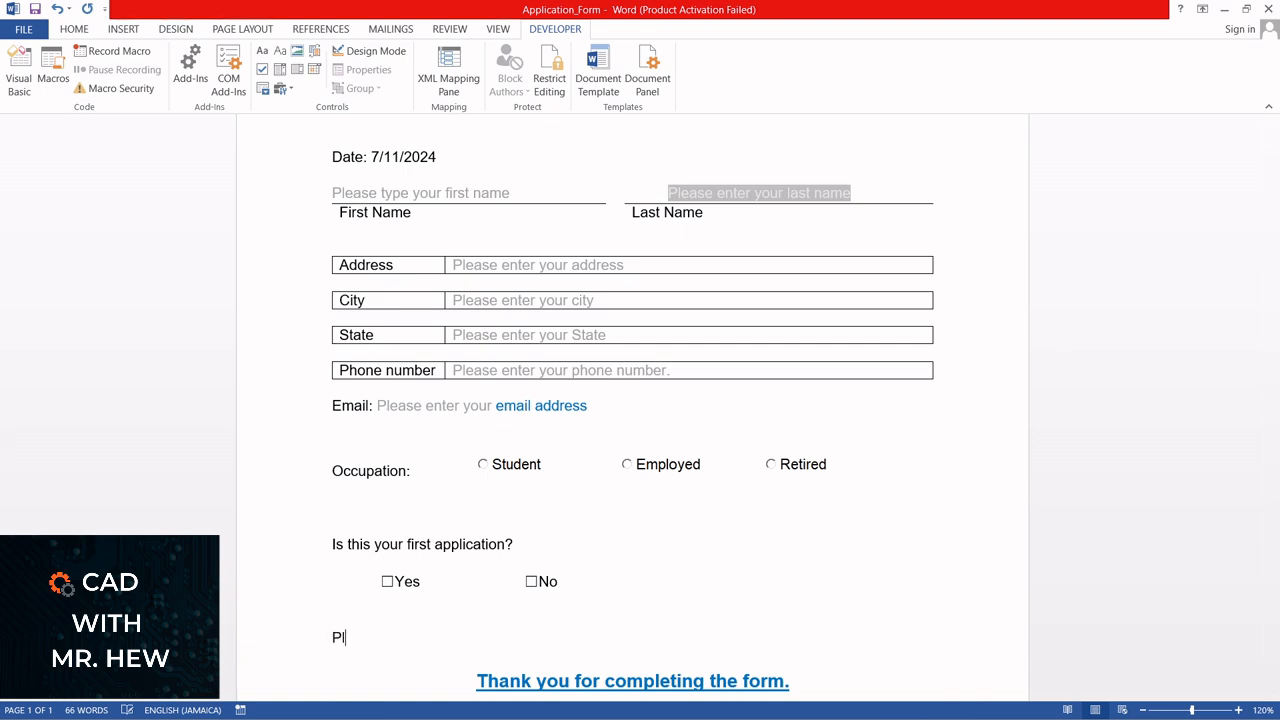
pyautogui.write('ease choose the')
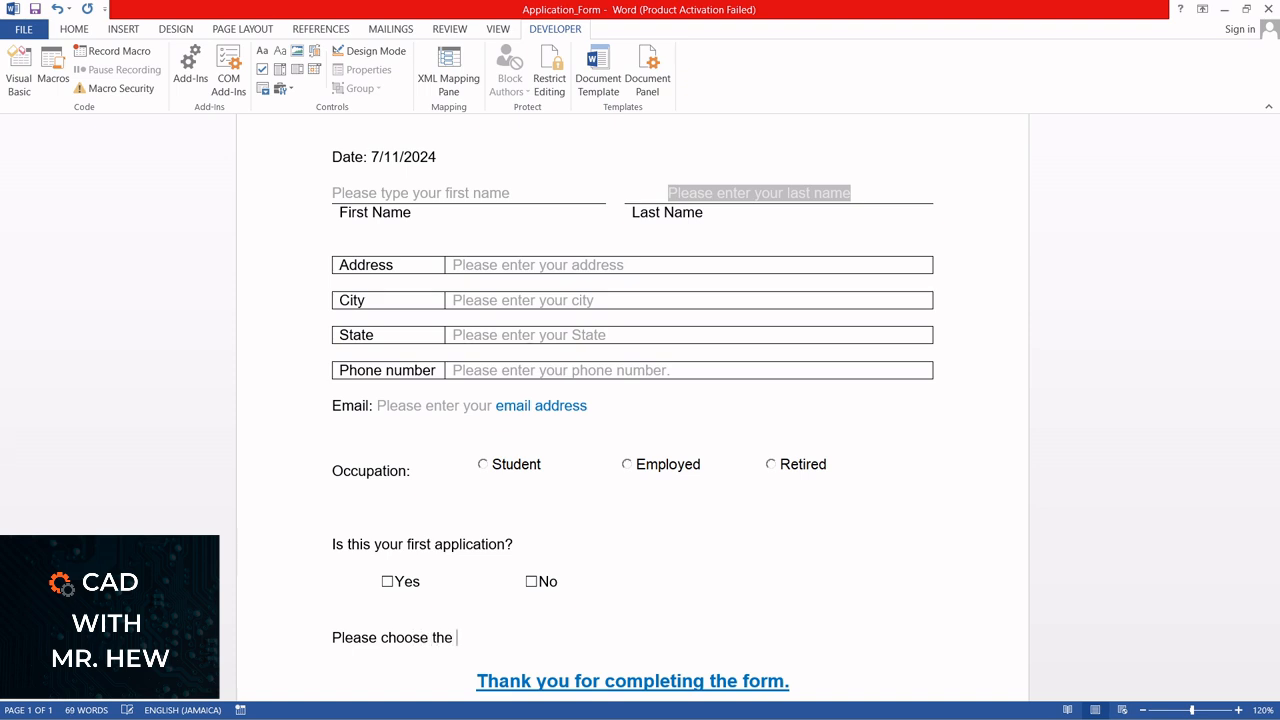
pyautogui.write(' type of service required')
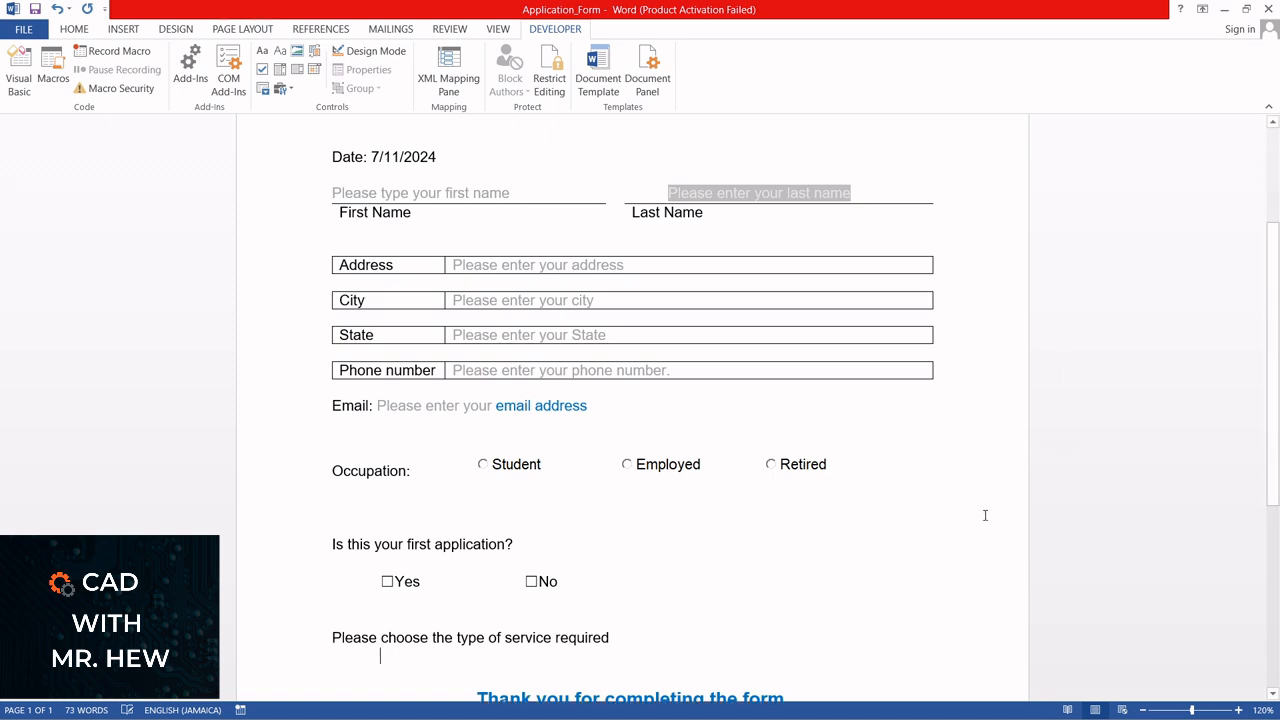
# Insert a drop-down list content control under the service question with the prompt text "Please select the type of service that you need", leaving Design Mode off
pyautogui.click(298, 75)
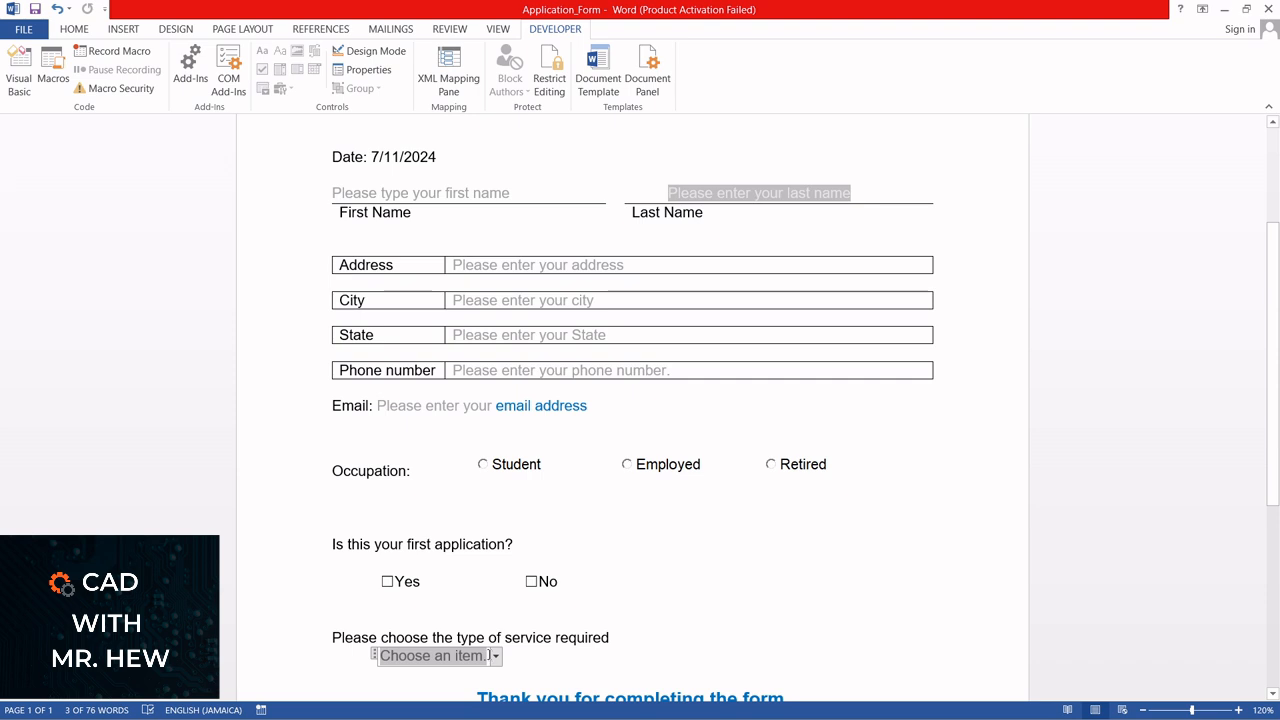
pyautogui.click(380, 57)
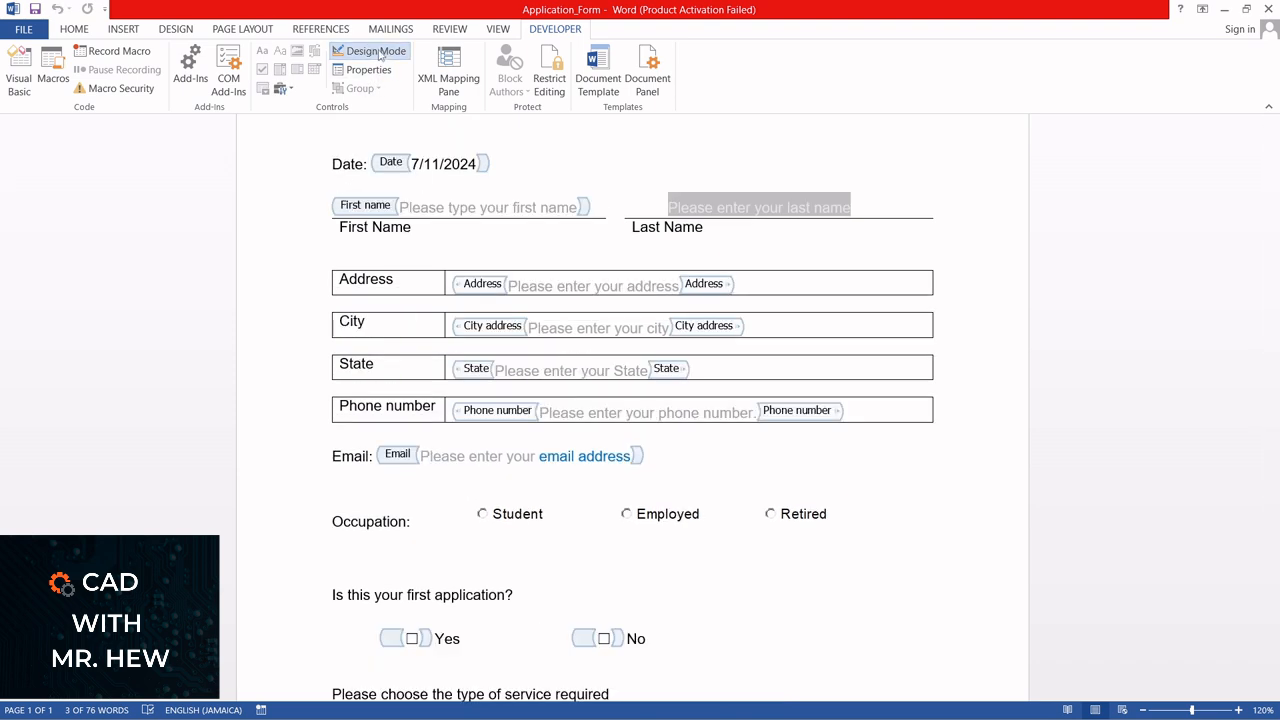
pyautogui.scroll(-4, 635, 338)
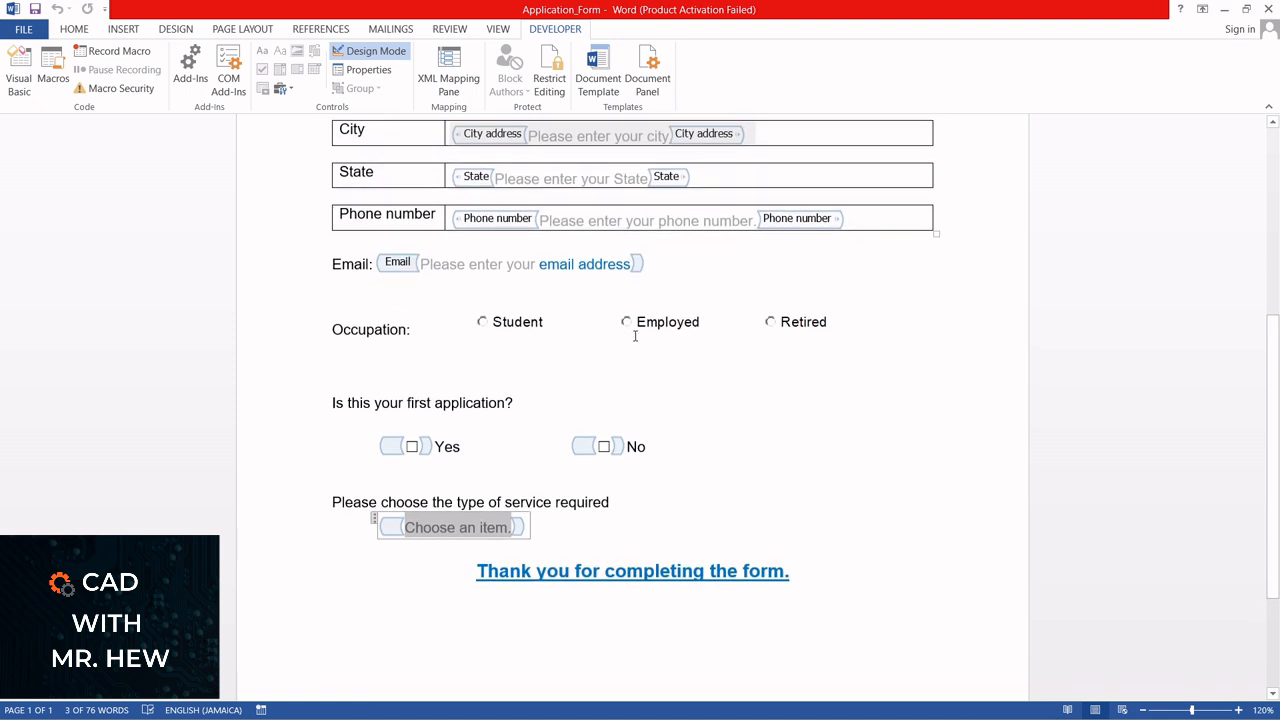
pyautogui.write('Ple')
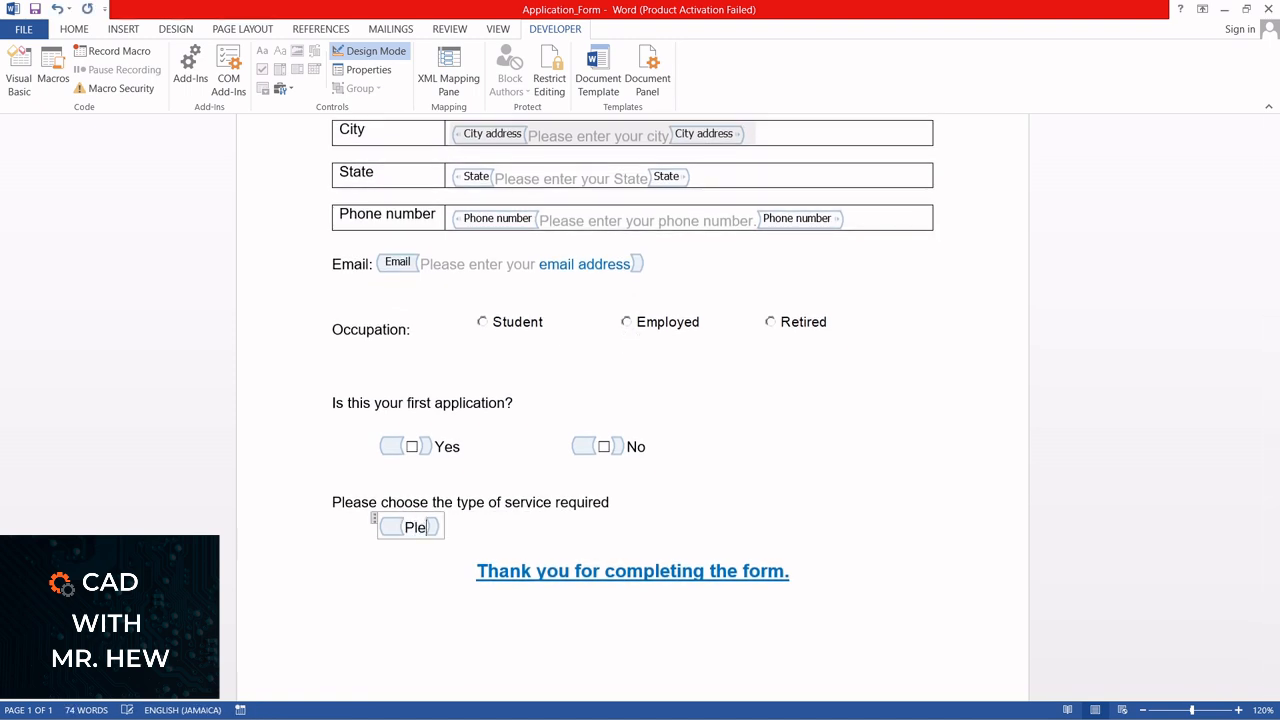
pyautogui.write('ase slect')
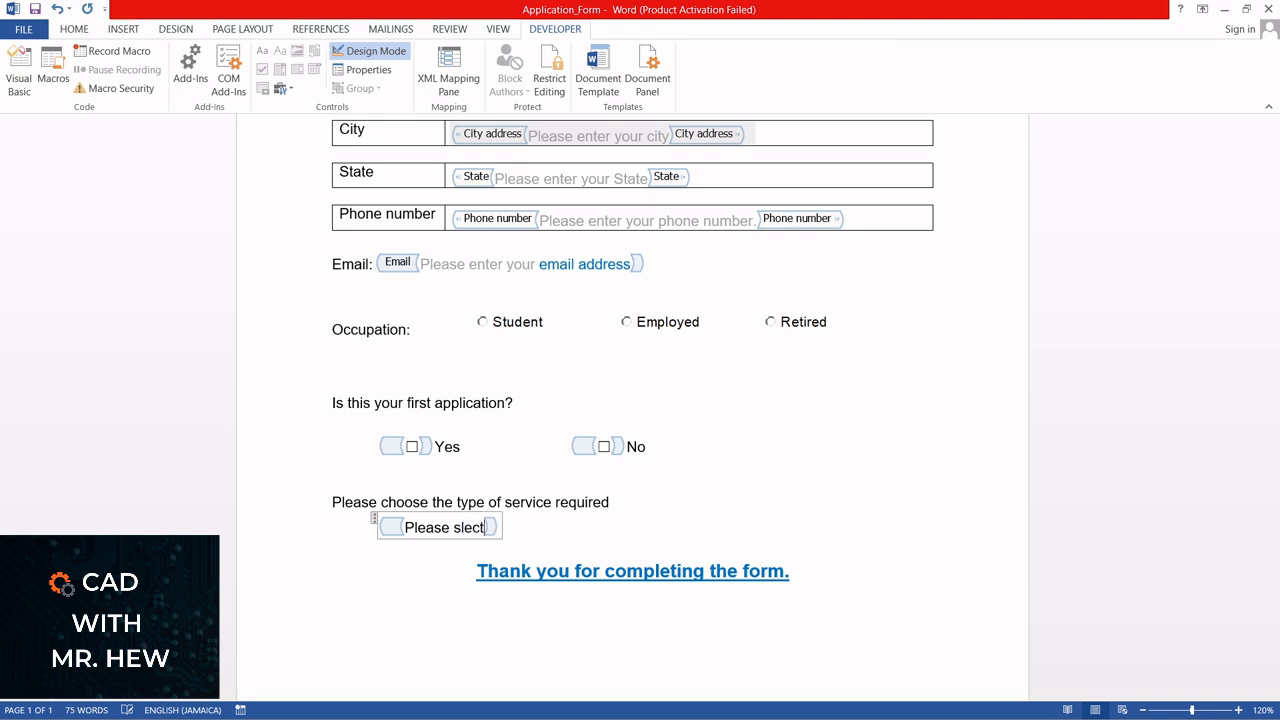
pyautogui.press('BackSpace')
pyautogui.press('BackSpace')
pyautogui.press('BackSpace')
pyautogui.press('BackSpace')
pyautogui.write('elect you')
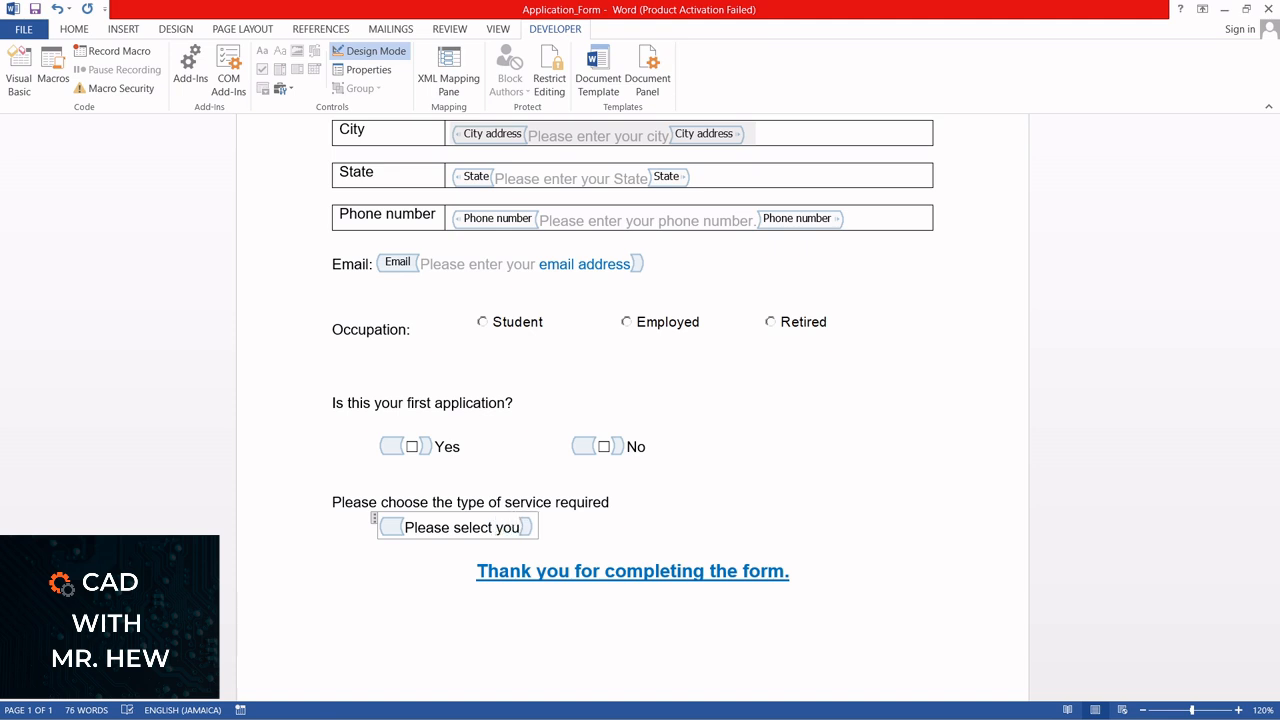
pyautogui.write('r')
pyautogui.press('BackSpace')
pyautogui.press('BackSpace')
pyautogui.press('BackSpace')
pyautogui.press('BackSpace')
pyautogui.press('BackSpace')
pyautogui.write('the type of ')
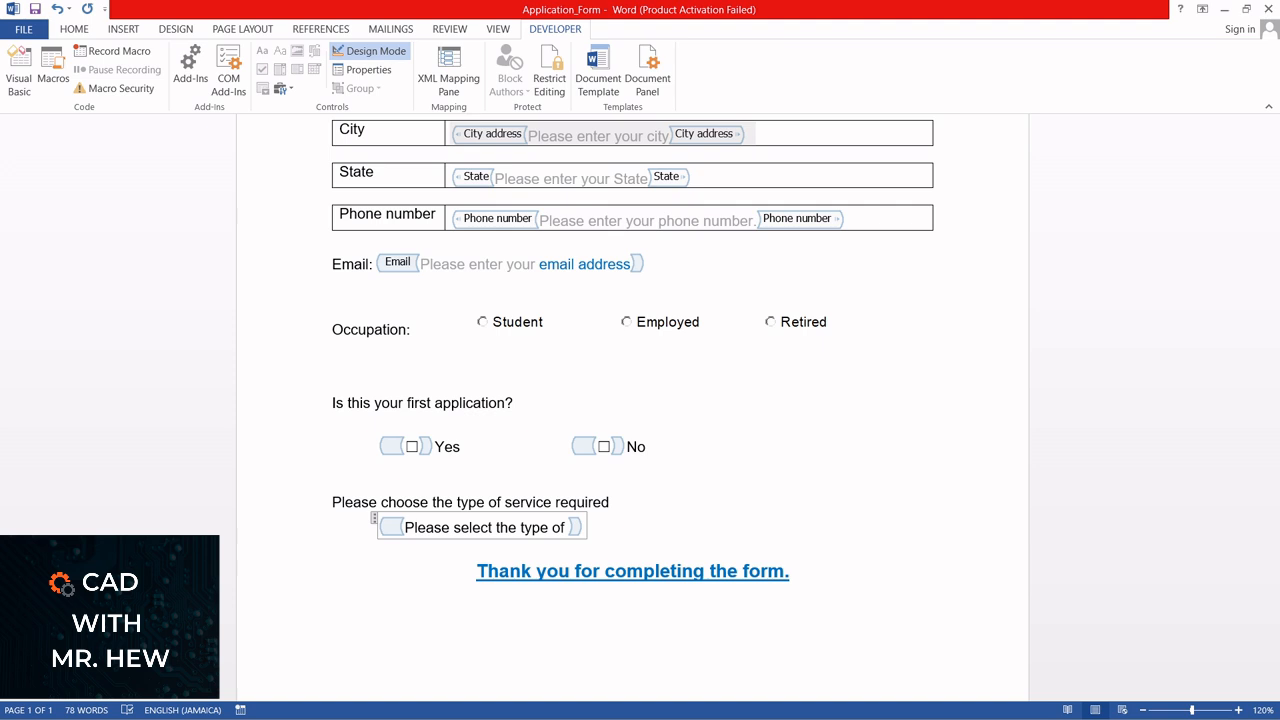
pyautogui.write('service that ')
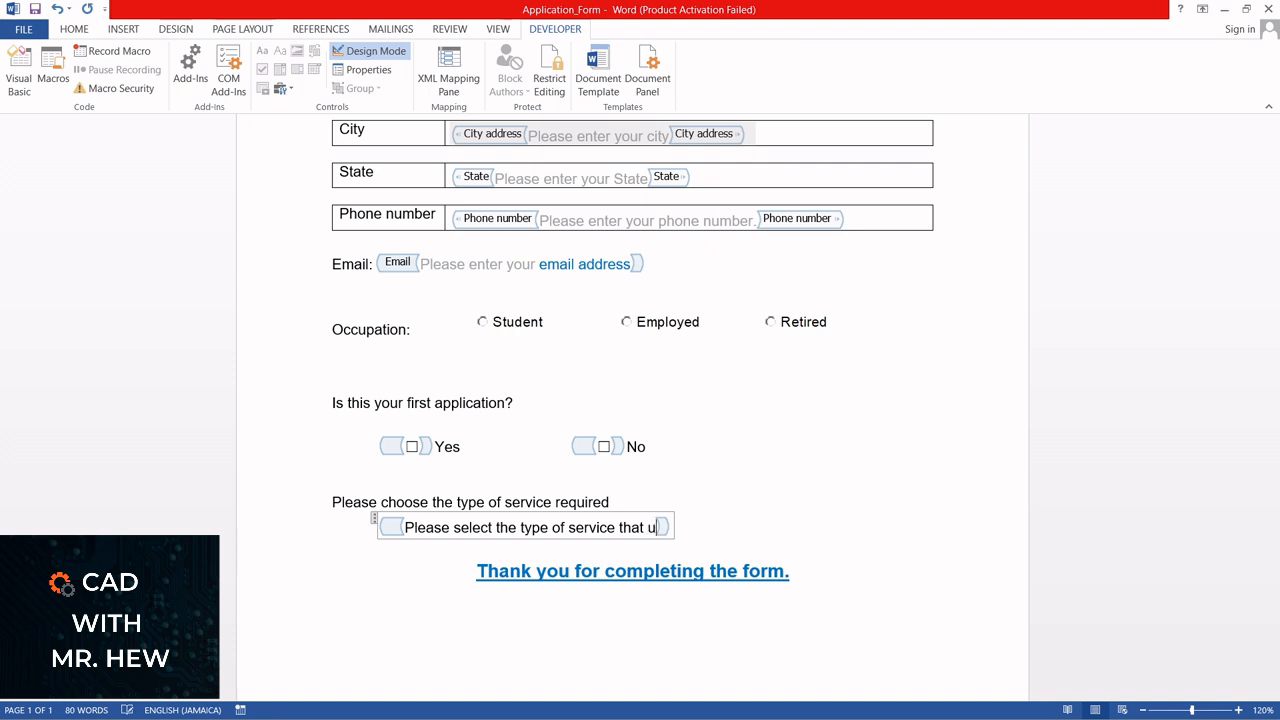
pyautogui.write('you need')
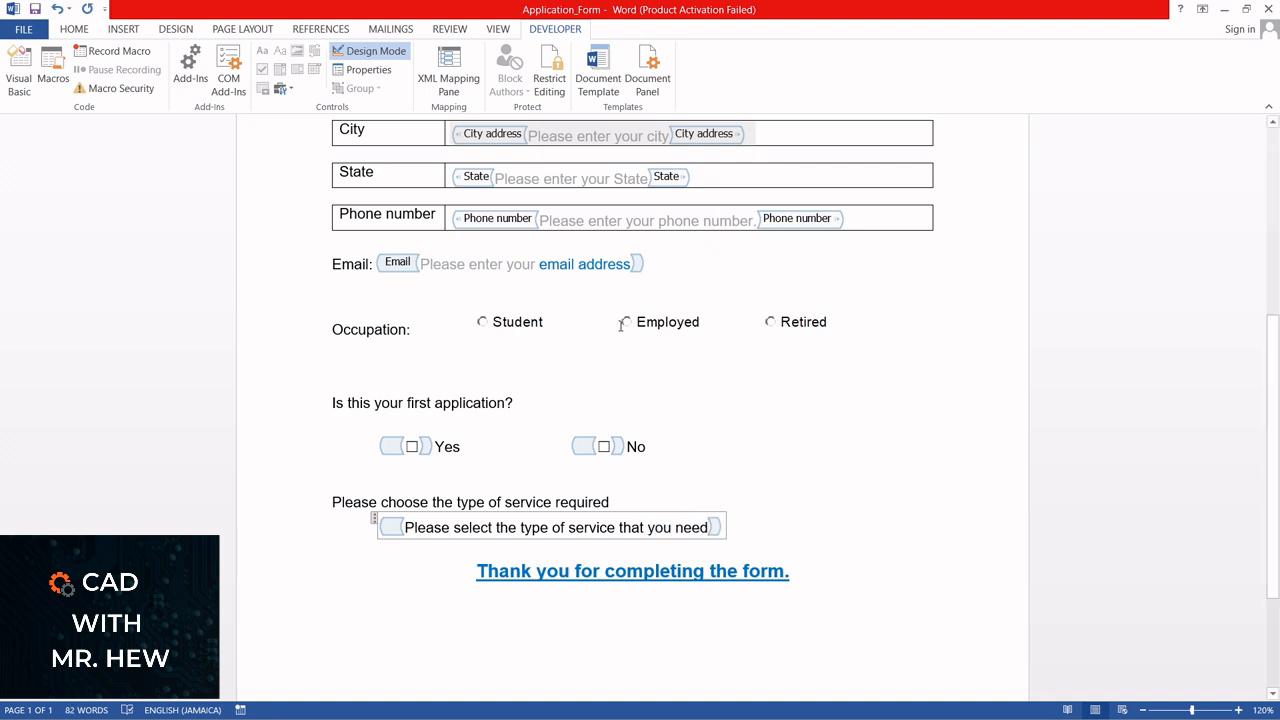
pyautogui.click(358, 57)
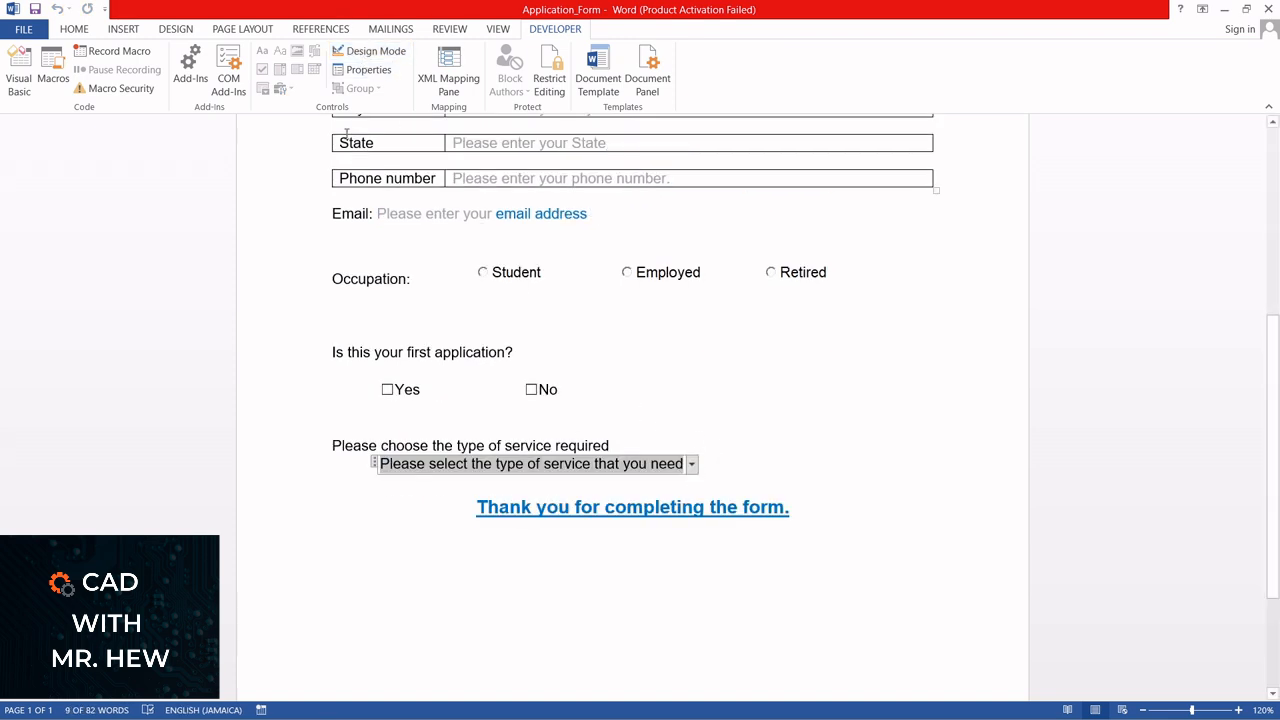
# Set the service drop-down list's title to "Type of service" and its tag to "Type_service" in its content control properties
pyautogui.click(362, 71)
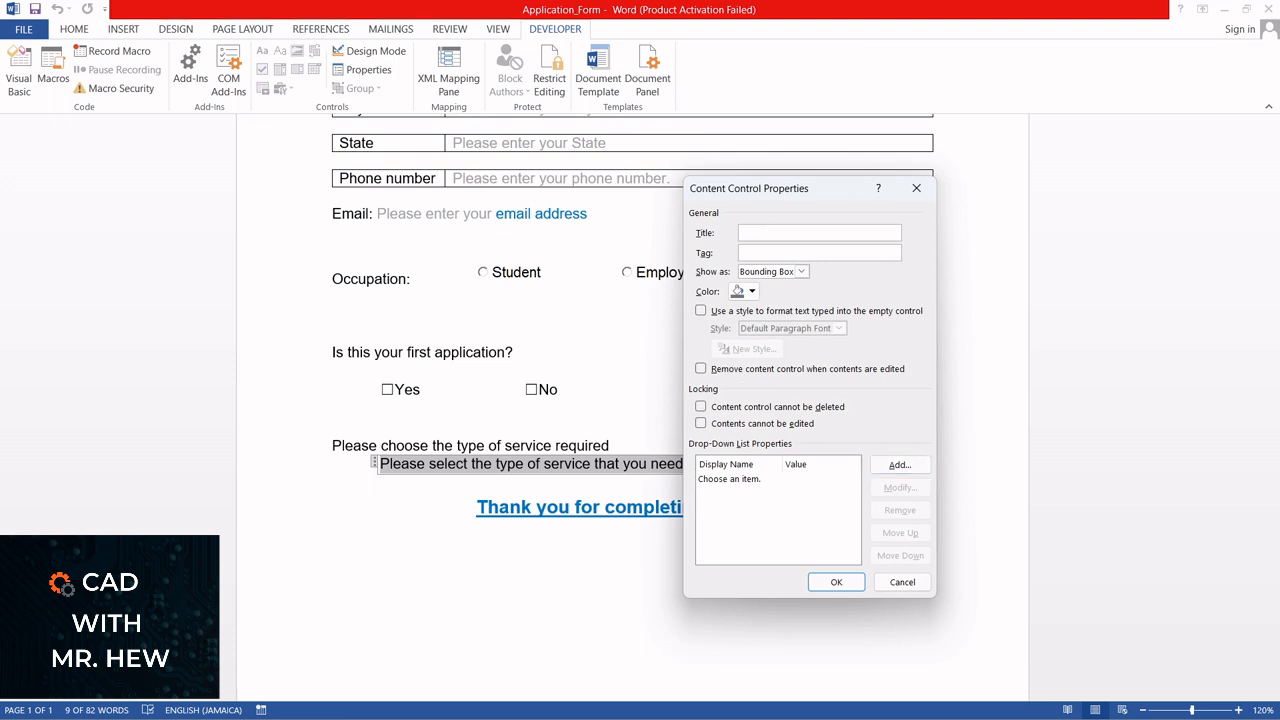
pyautogui.write('Type ')
pyautogui.write('of se')
pyautogui.write('T')
pyautogui.write('ype_se')
pyautogui.write('rvice')
# Add the choice "Regular seven (7) processing" to the Type of service drop-down list
pyautogui.click(900, 466)
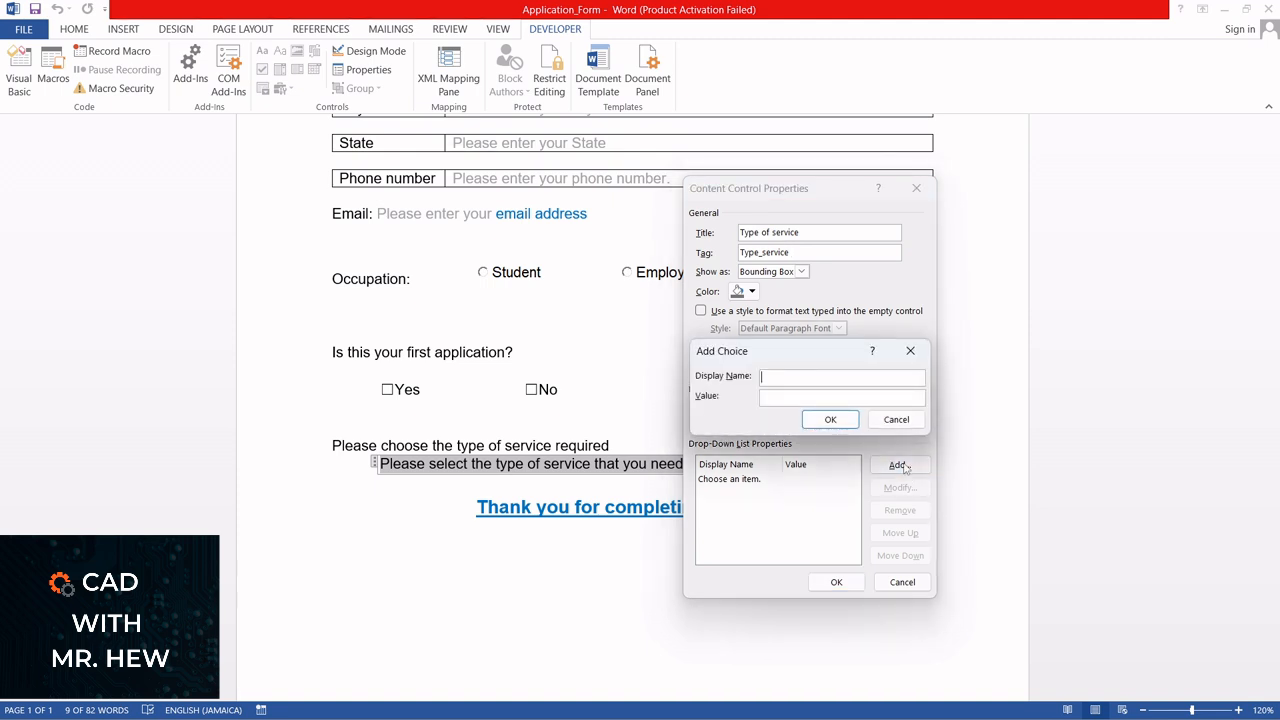
pyautogui.write('Regular seven (7')
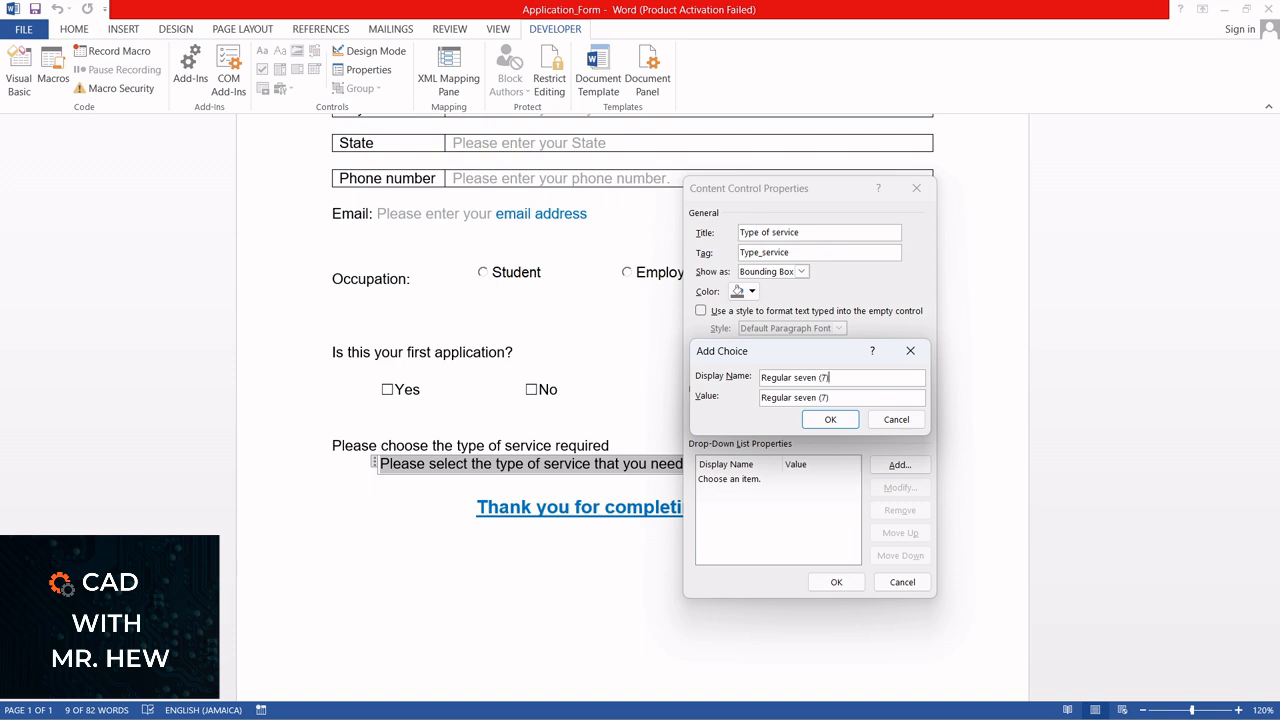
pyautogui.write(') processing')
pyautogui.click(824, 420)
# Add the choice "Express service" to the Type of service drop-down list
pyautogui.click(897, 466)
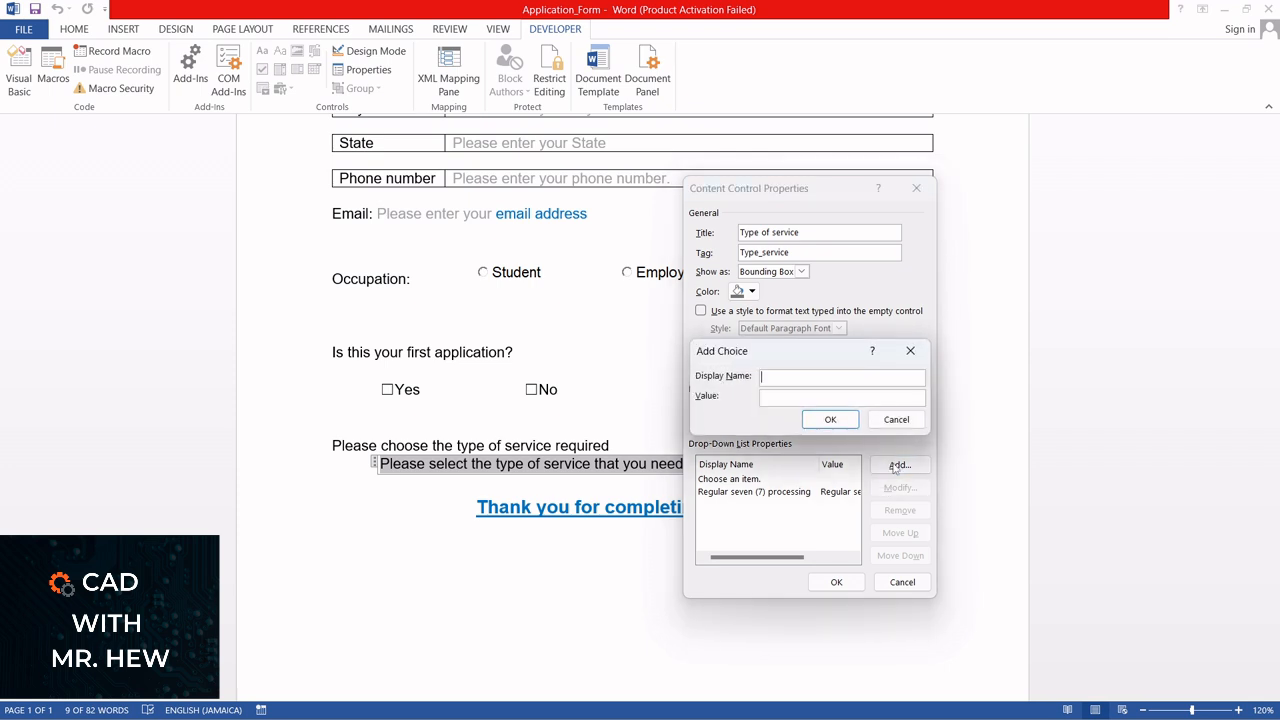
pyautogui.write('Express service')
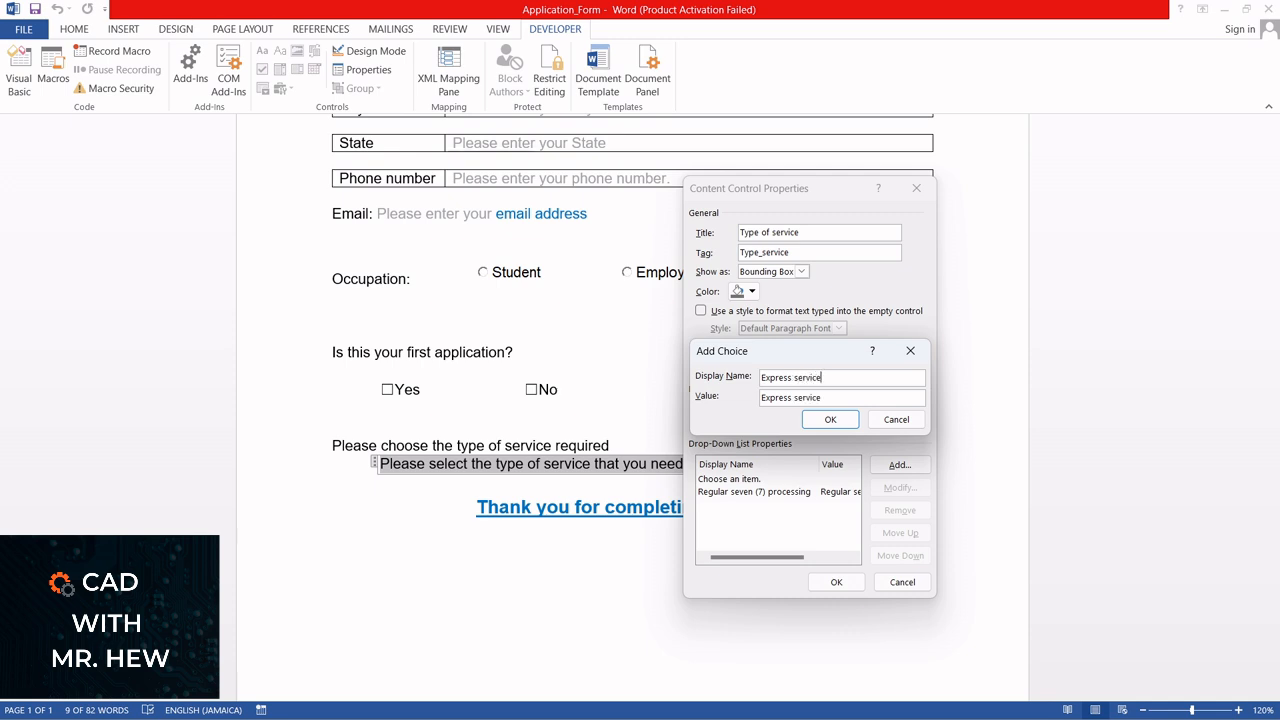
pyautogui.click(828, 420)
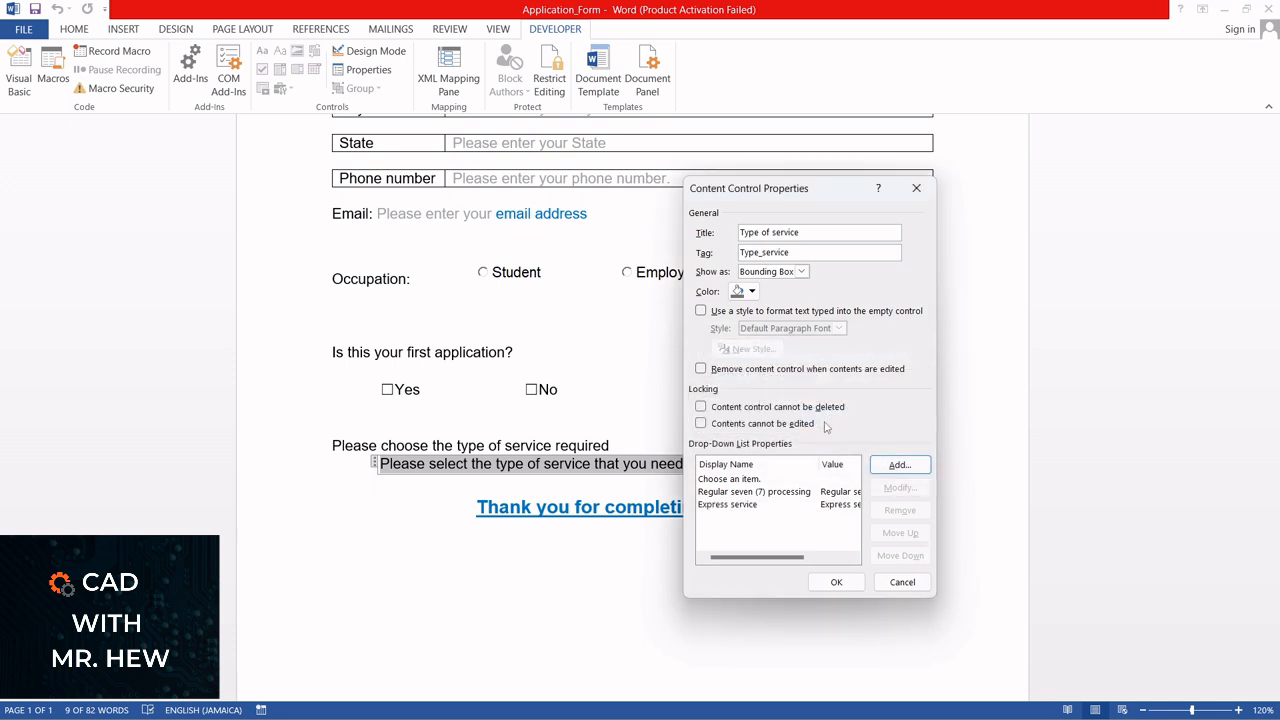
# Add the choice "Three day service" to the Type of service drop-down list
pyautogui.click(896, 465)
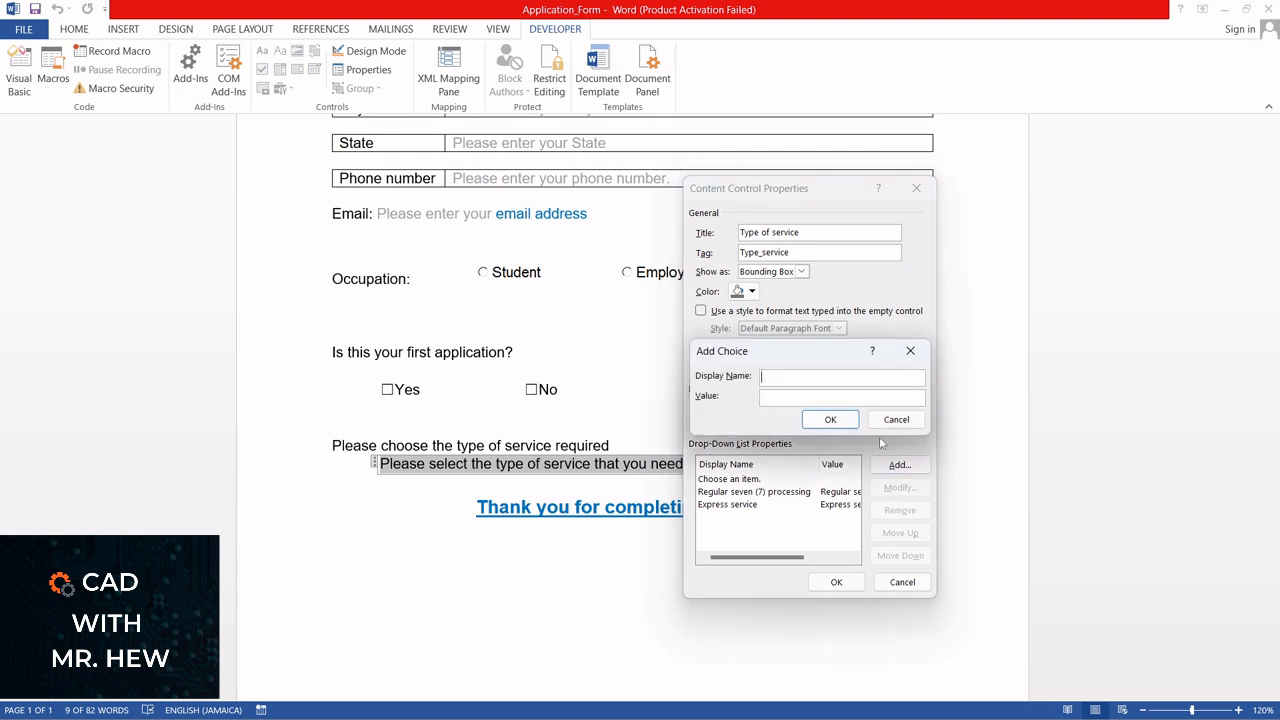
pyautogui.write('Three dat service')
pyautogui.click(800, 378)
pyautogui.press('BackSpace')
pyautogui.write('y')
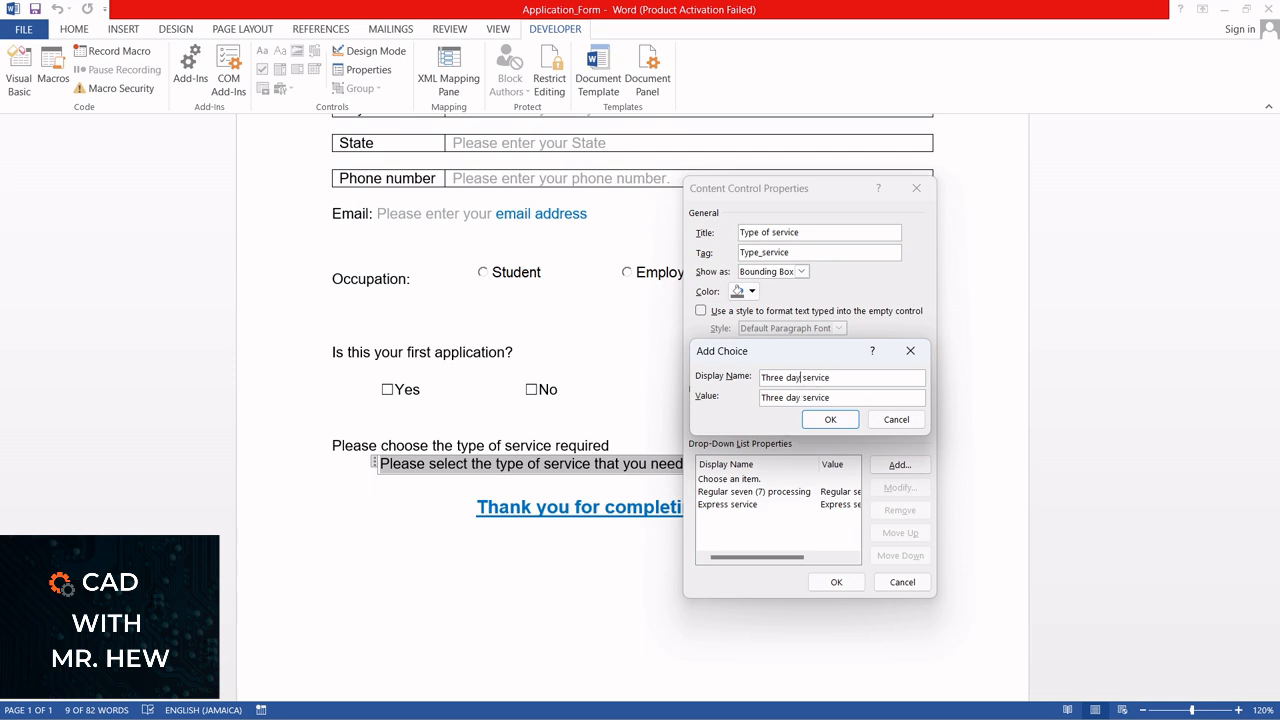
pyautogui.click(822, 422)
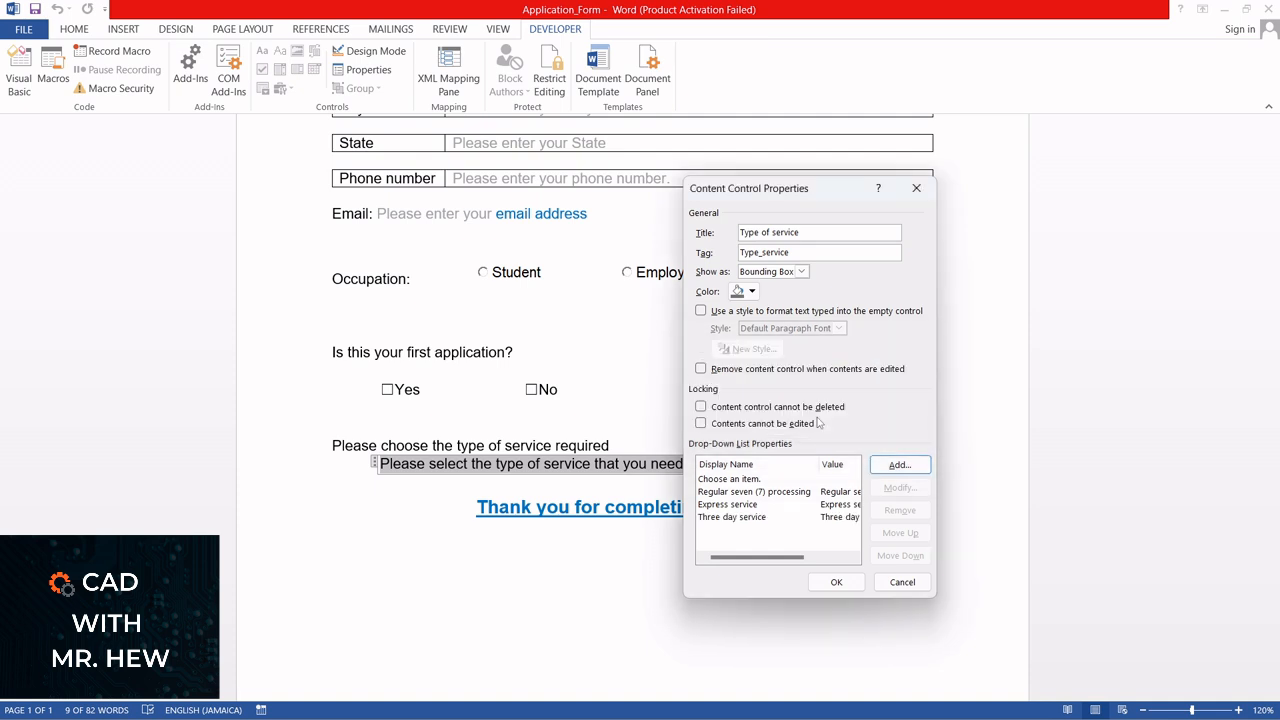
# Add the choice "Thirty day service" to the drop-down list and apply the content control properties
pyautogui.click(897, 468)
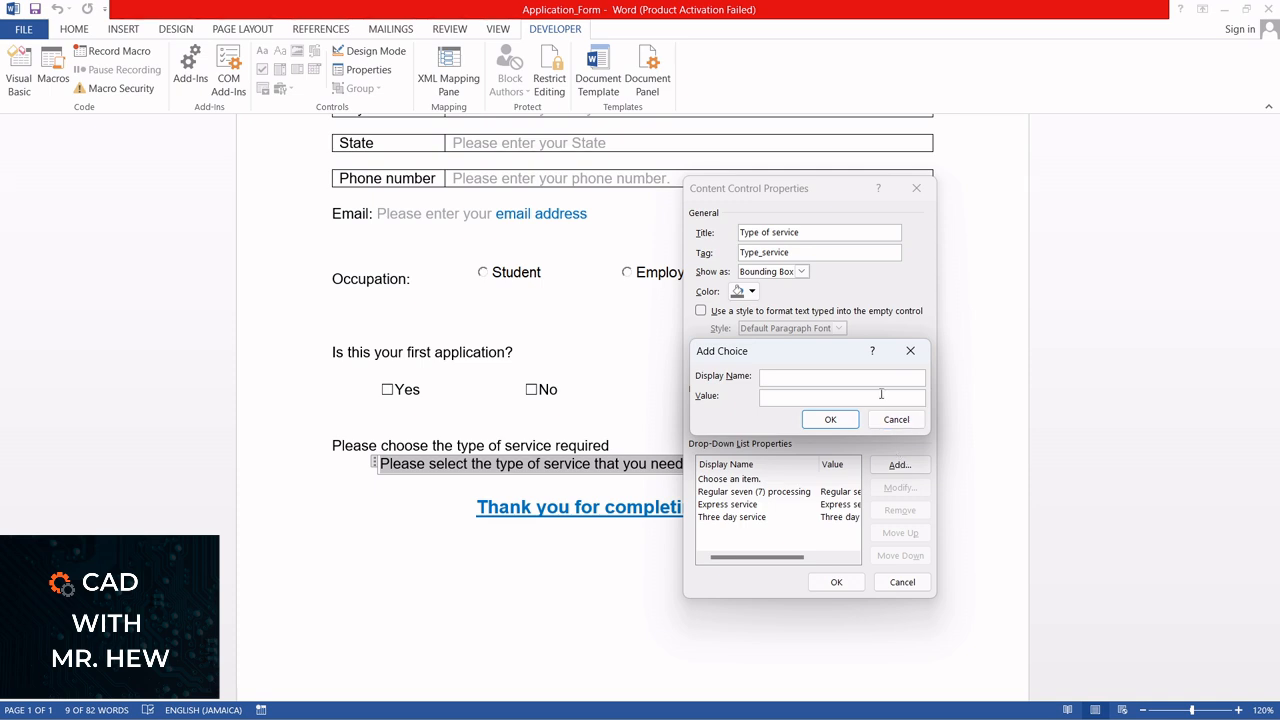
pyautogui.write('Thirty day service')
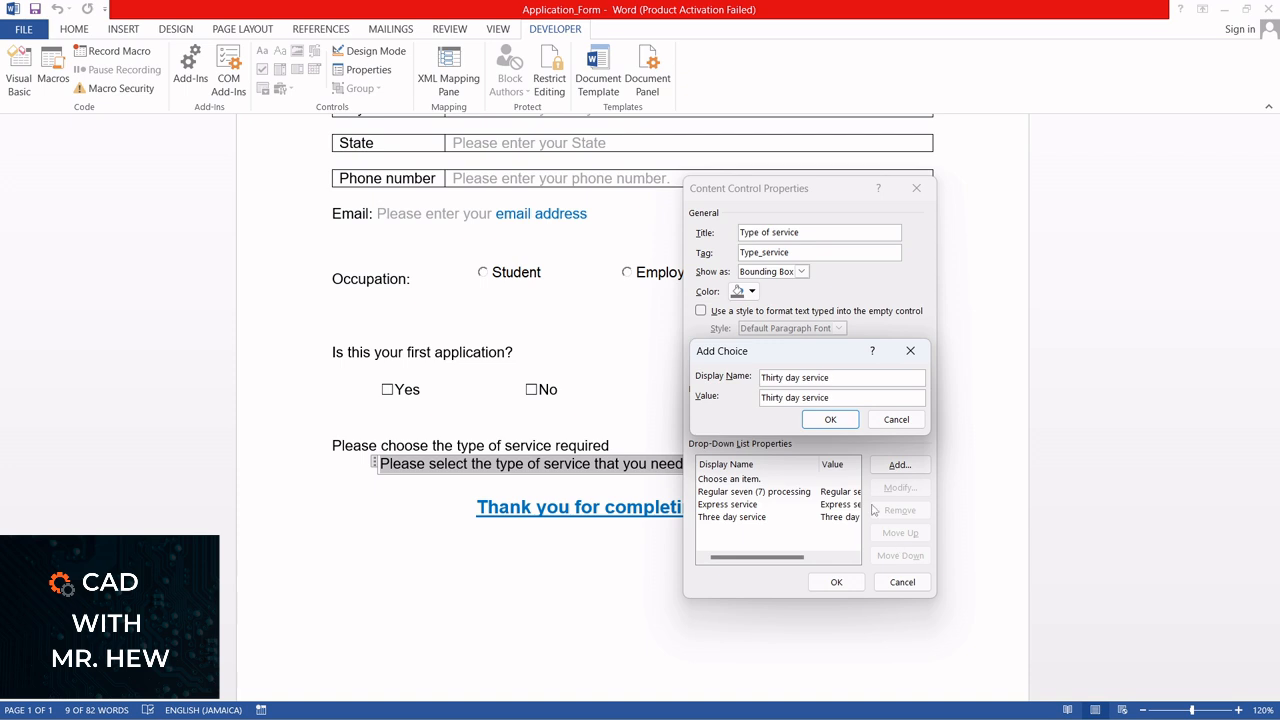
pyautogui.click(850, 419)
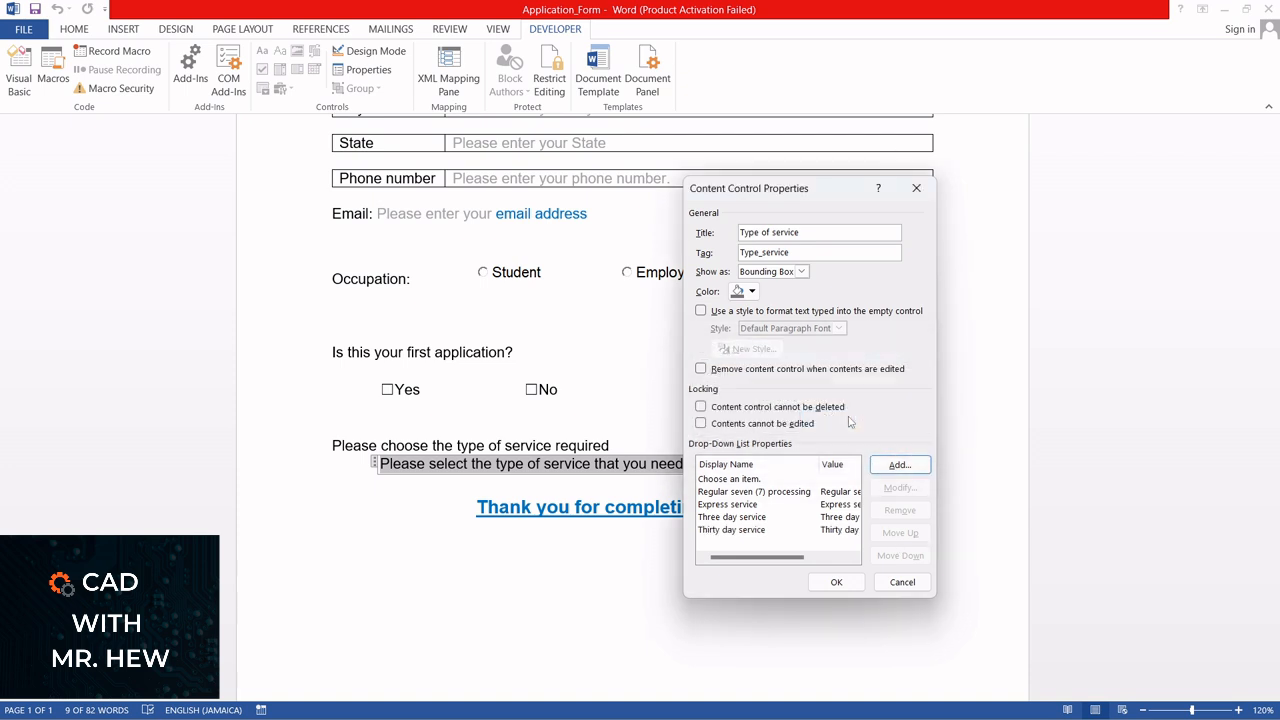
pyautogui.click(836, 582)
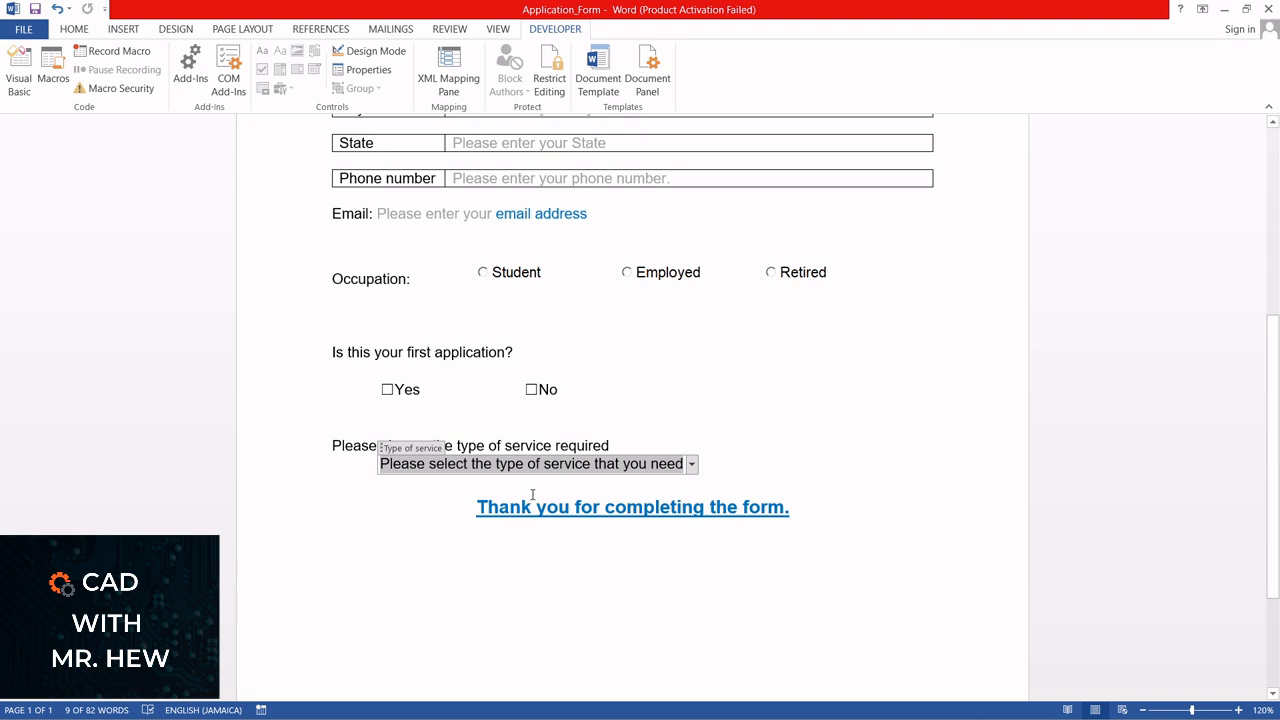
# Insert a blank line above "Thank you for completing the form." and check the choices in the Type of service drop-down list
pyautogui.click(486, 504)
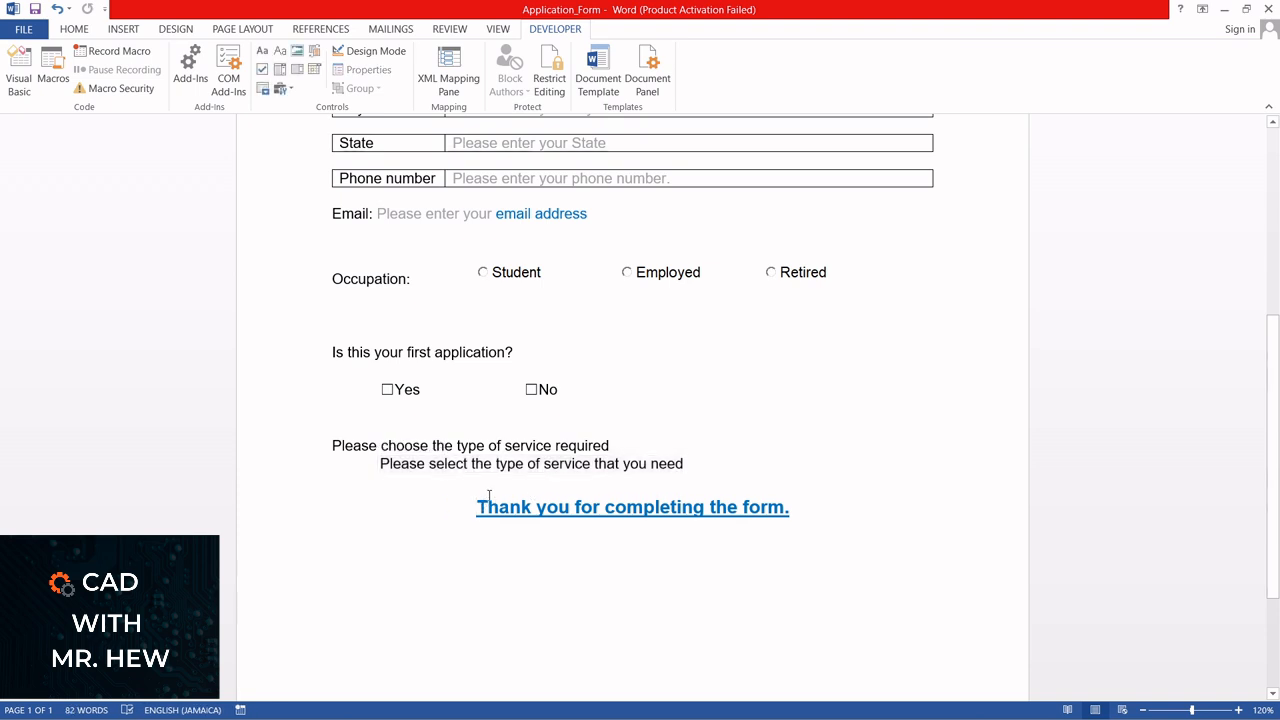
pyautogui.press('Return')
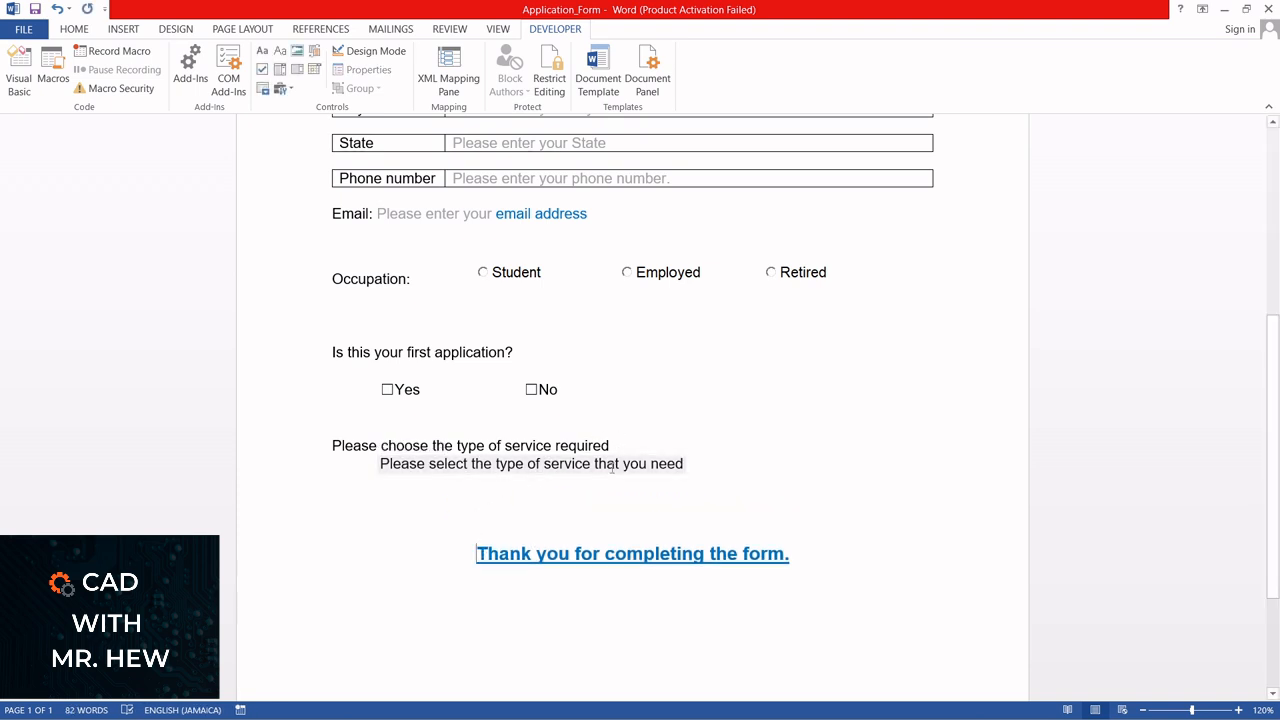
pyautogui.click(612, 468)
pyautogui.click(691, 465)
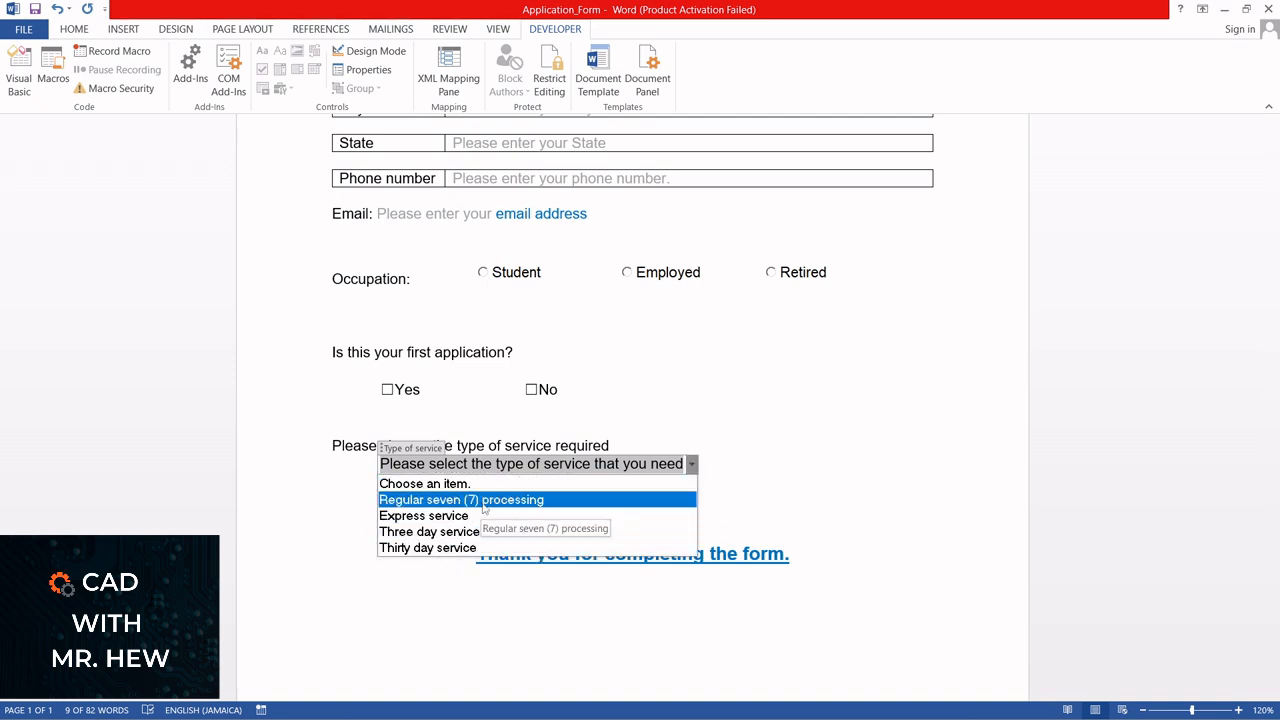
pyautogui.click(822, 416)
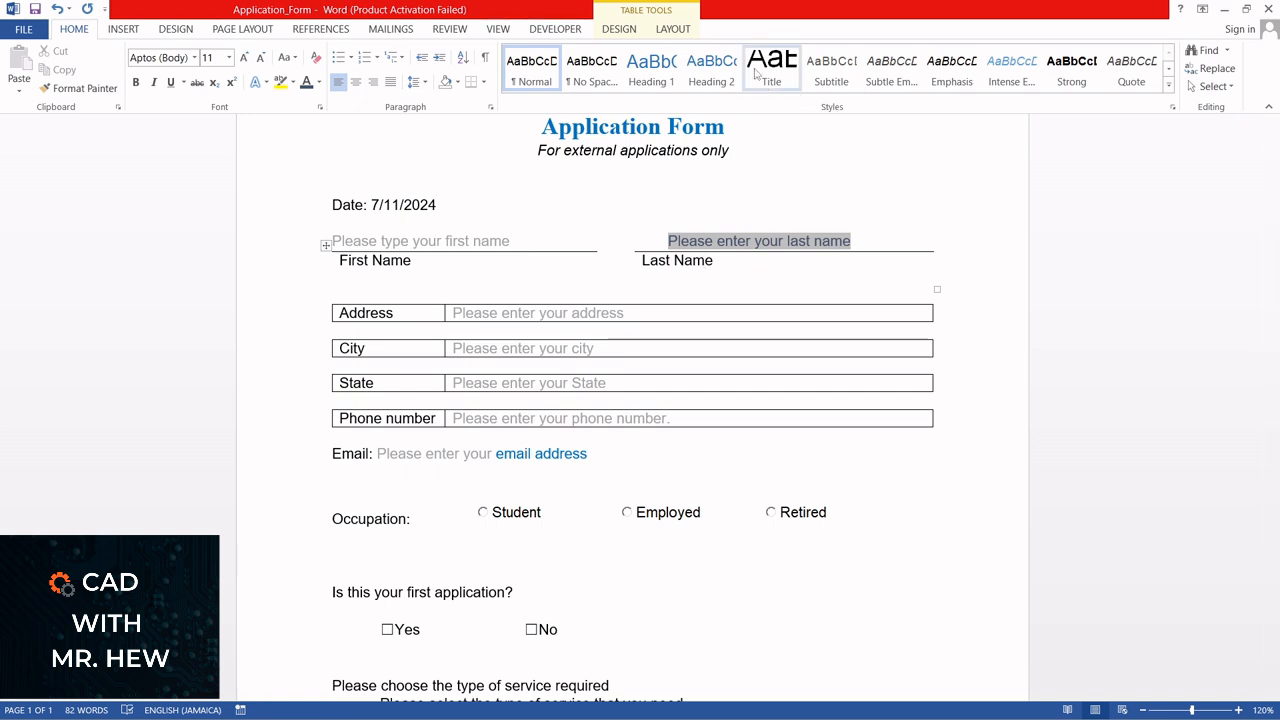
# Restrict the document's editing so that only filling in forms is allowed
pyautogui.click(541, 30)
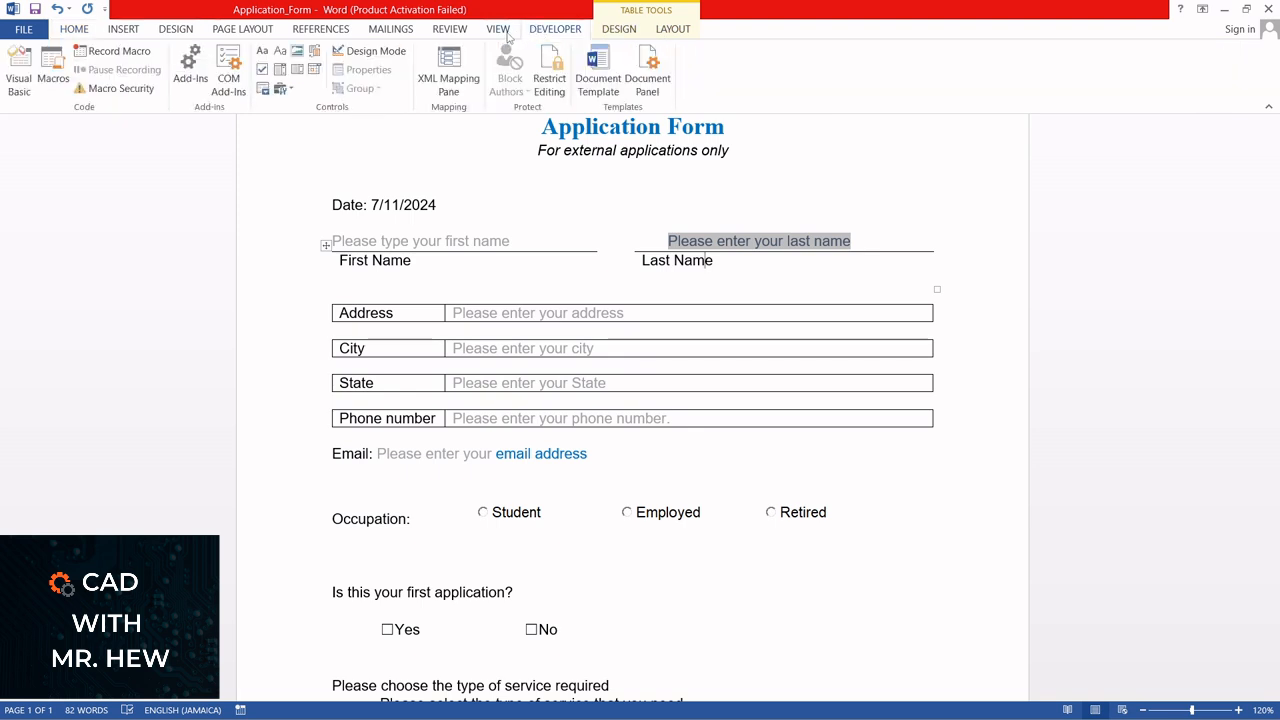
pyautogui.click(537, 88)
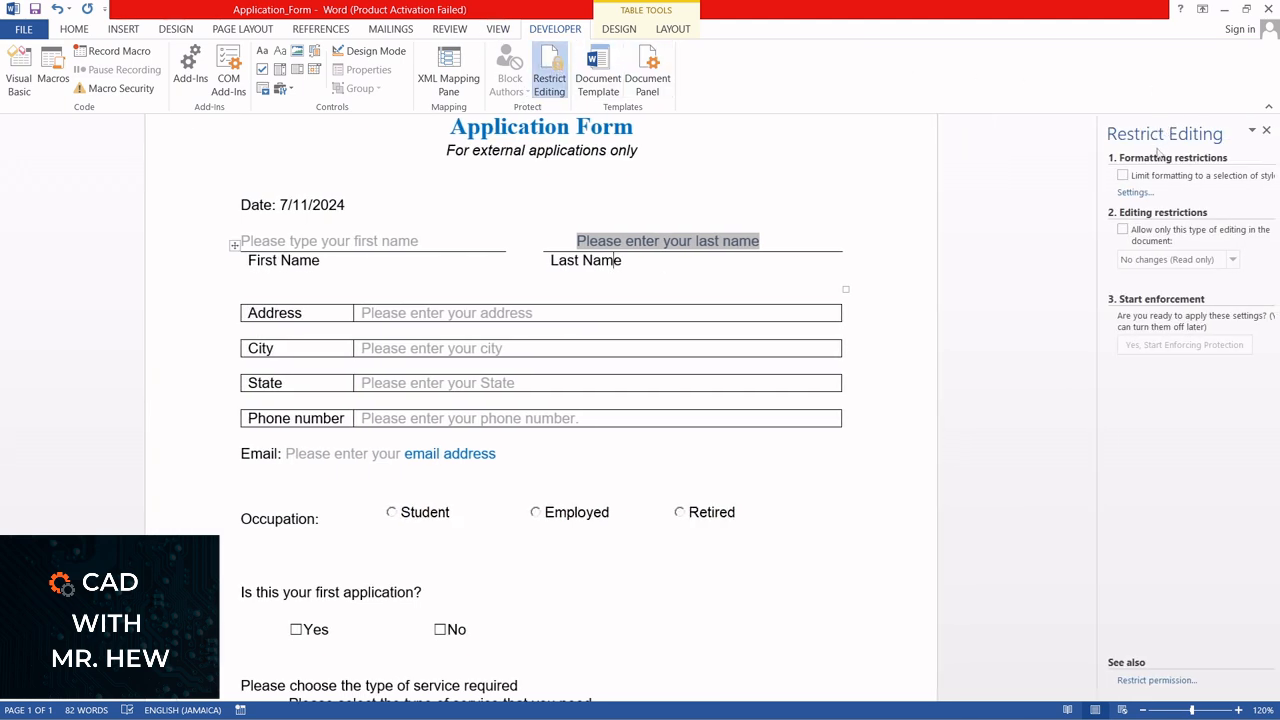
pyautogui.click(1123, 229)
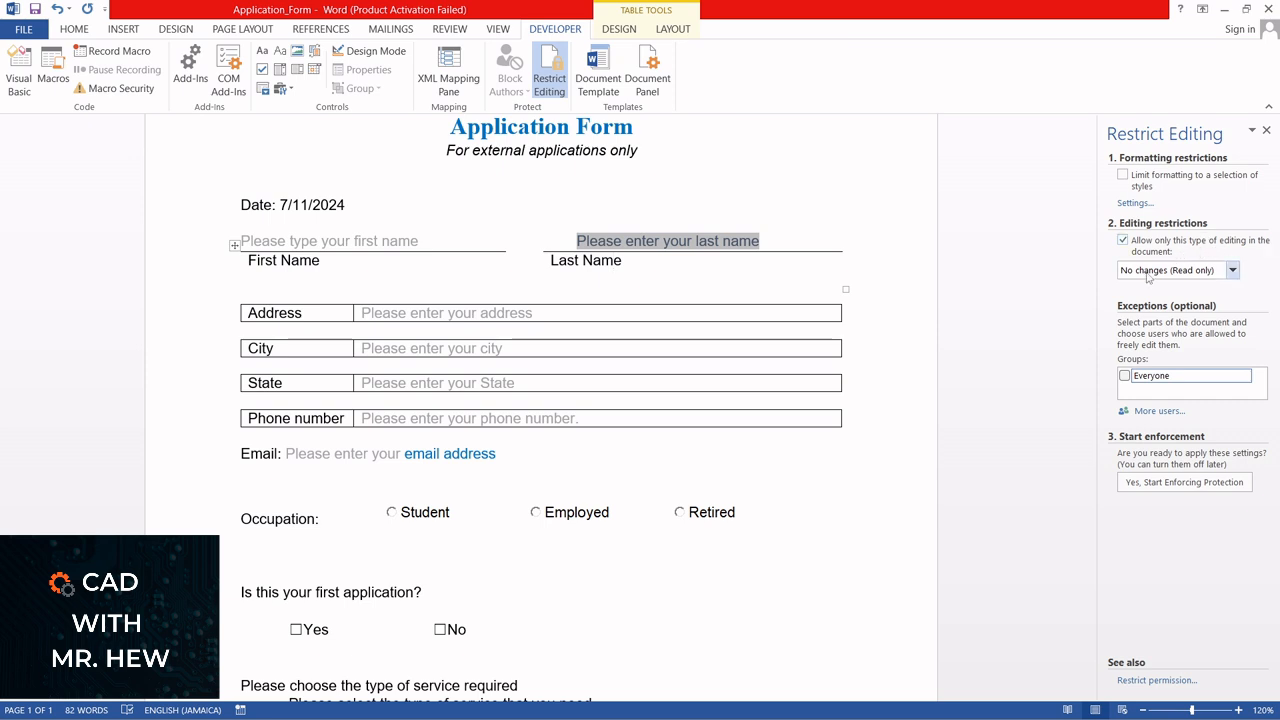
pyautogui.click(1233, 273)
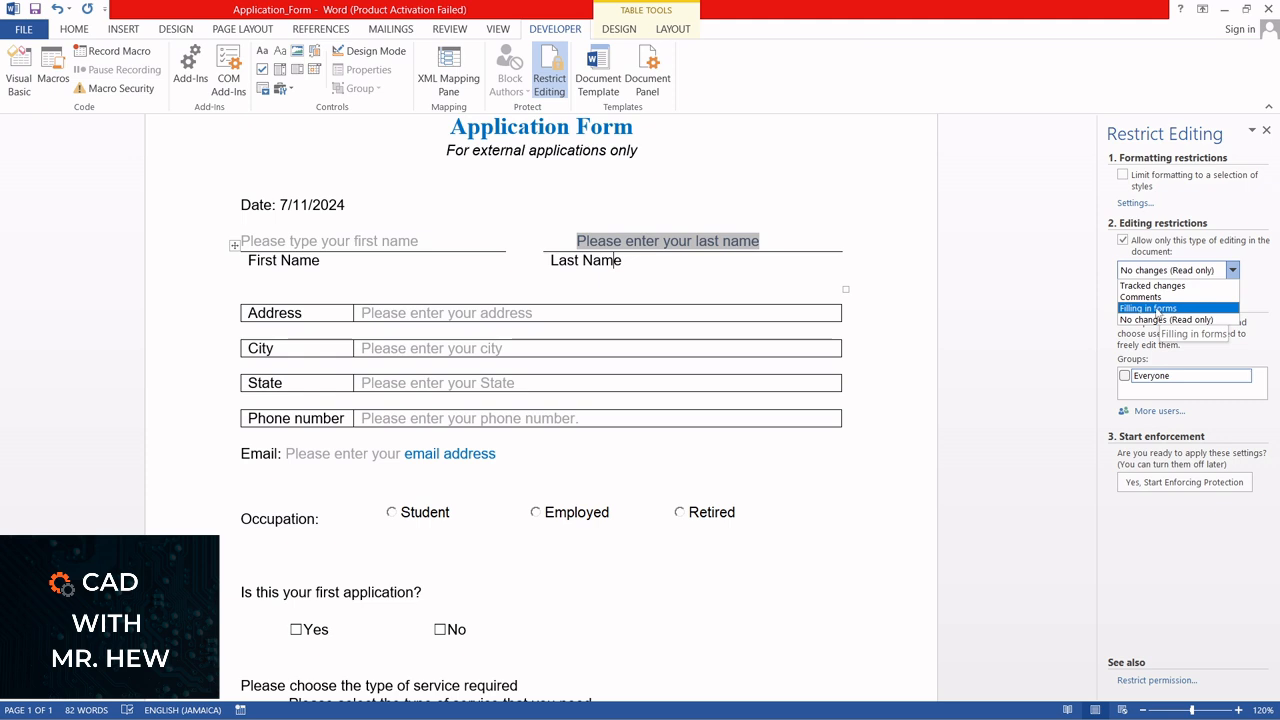
pyautogui.click(1147, 308)
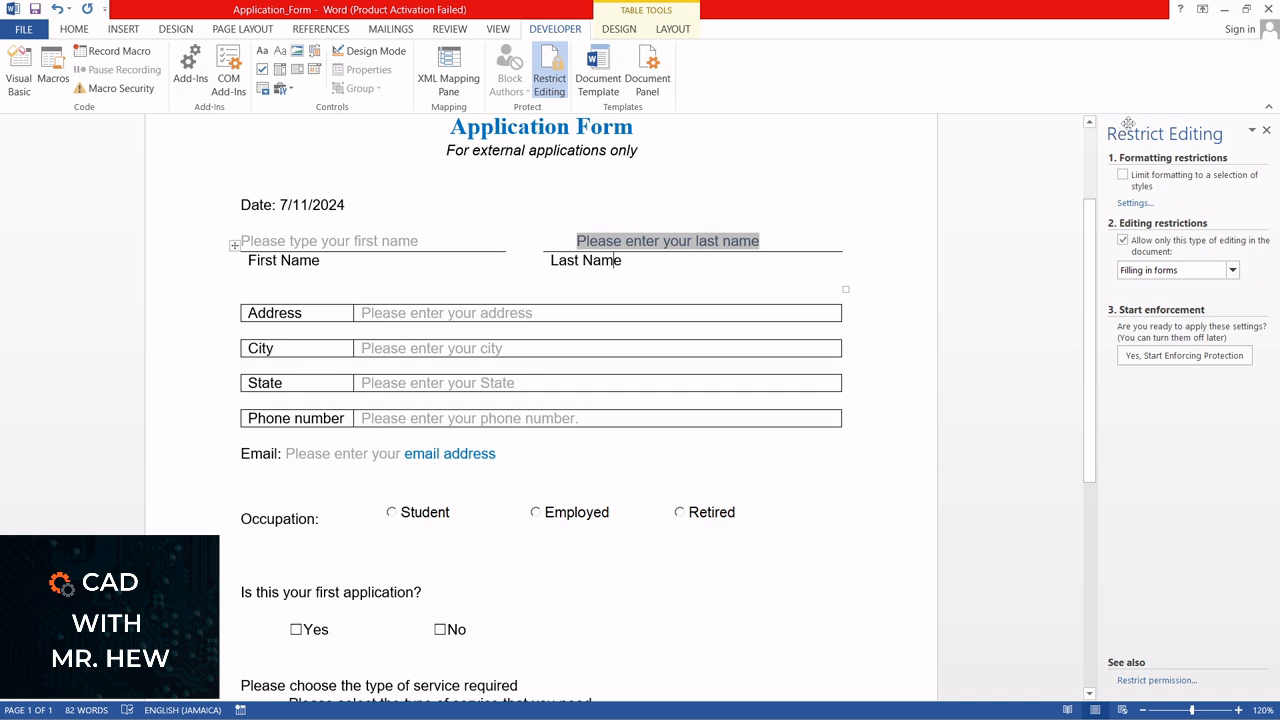
# Start enforcing the form protection without a password and close the Restrict Editing settings
pyautogui.click(1179, 356)
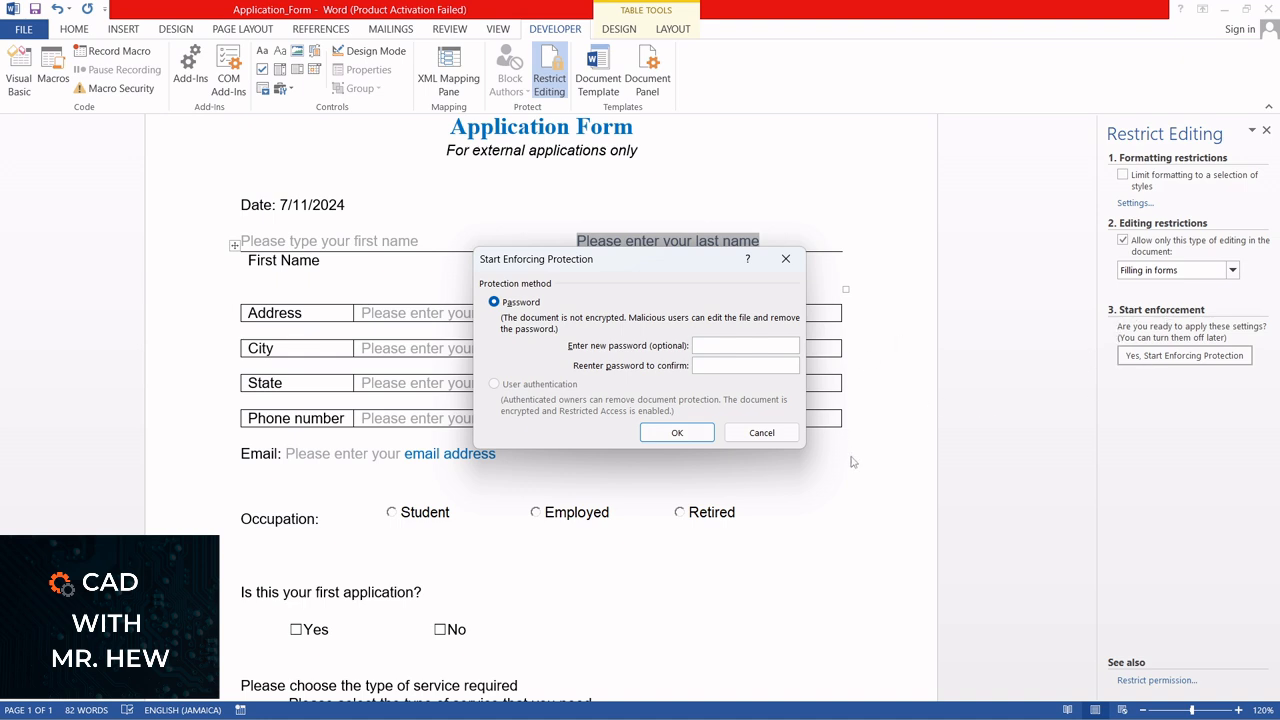
pyautogui.click(677, 435)
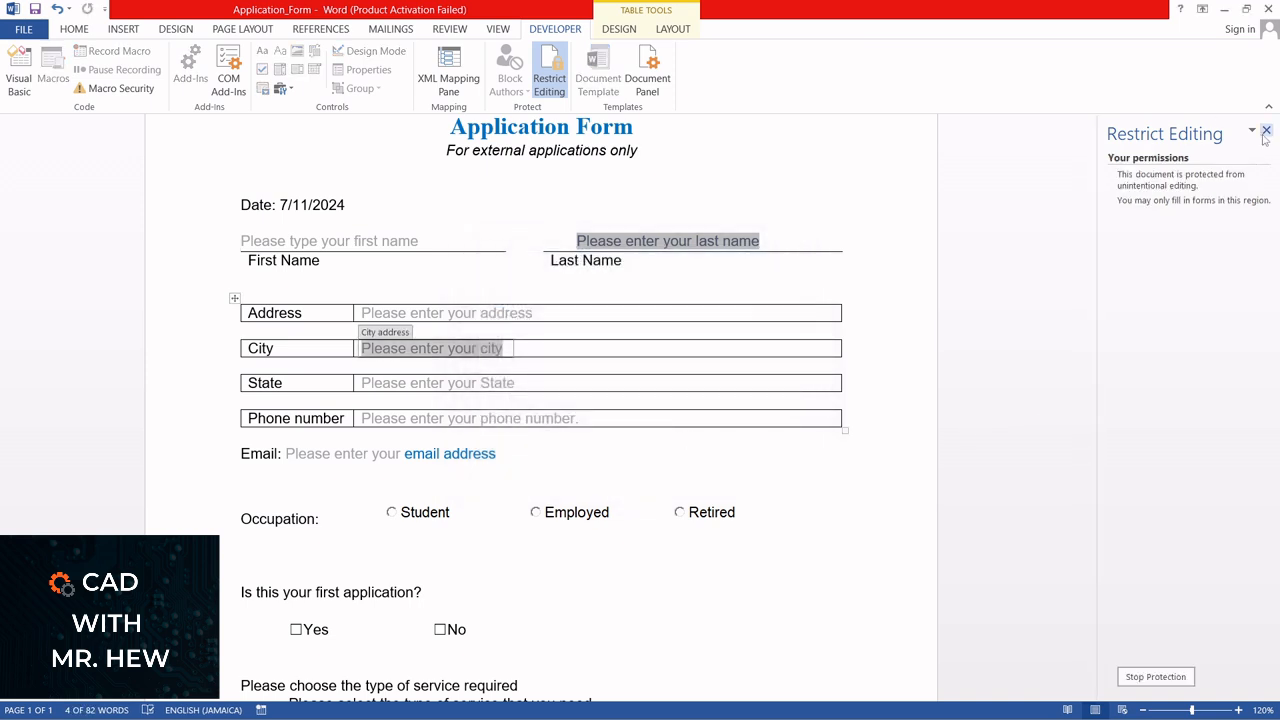
pyautogui.click(1265, 131)
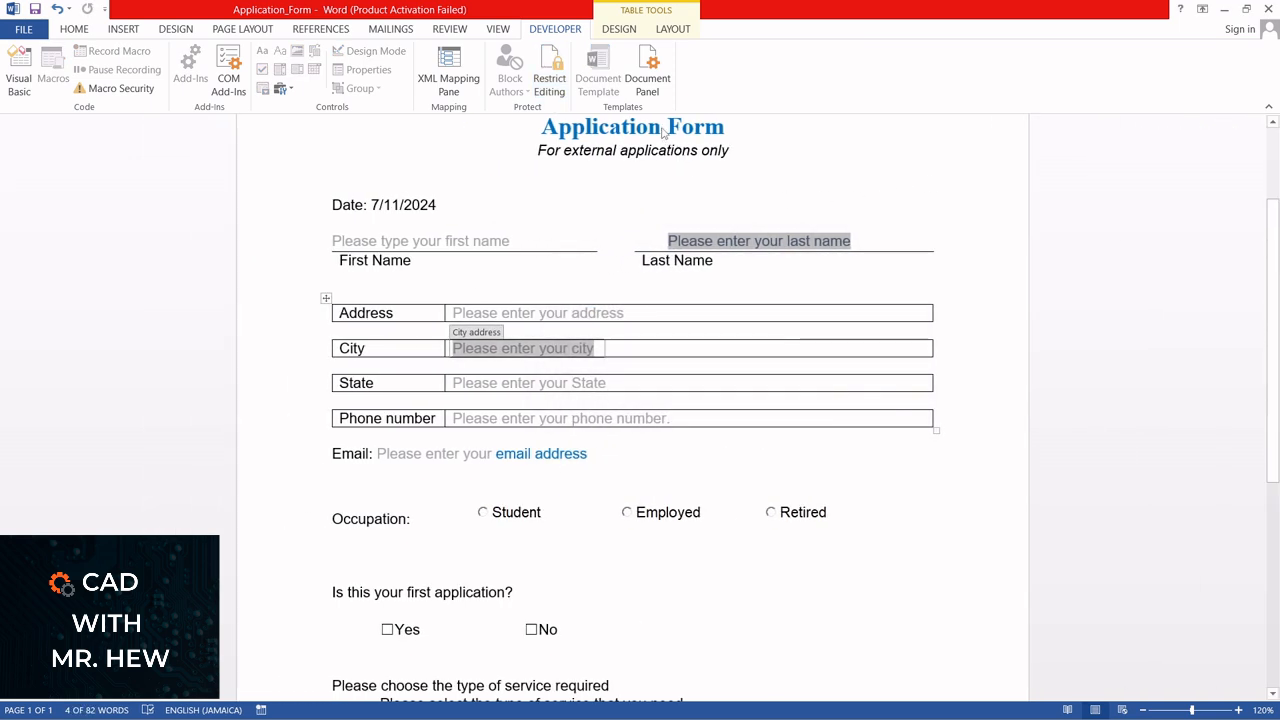
# Try to place the cursor in the protected title and Occupation label, and set the form's date to 3/11/2024
pyautogui.click(638, 131)
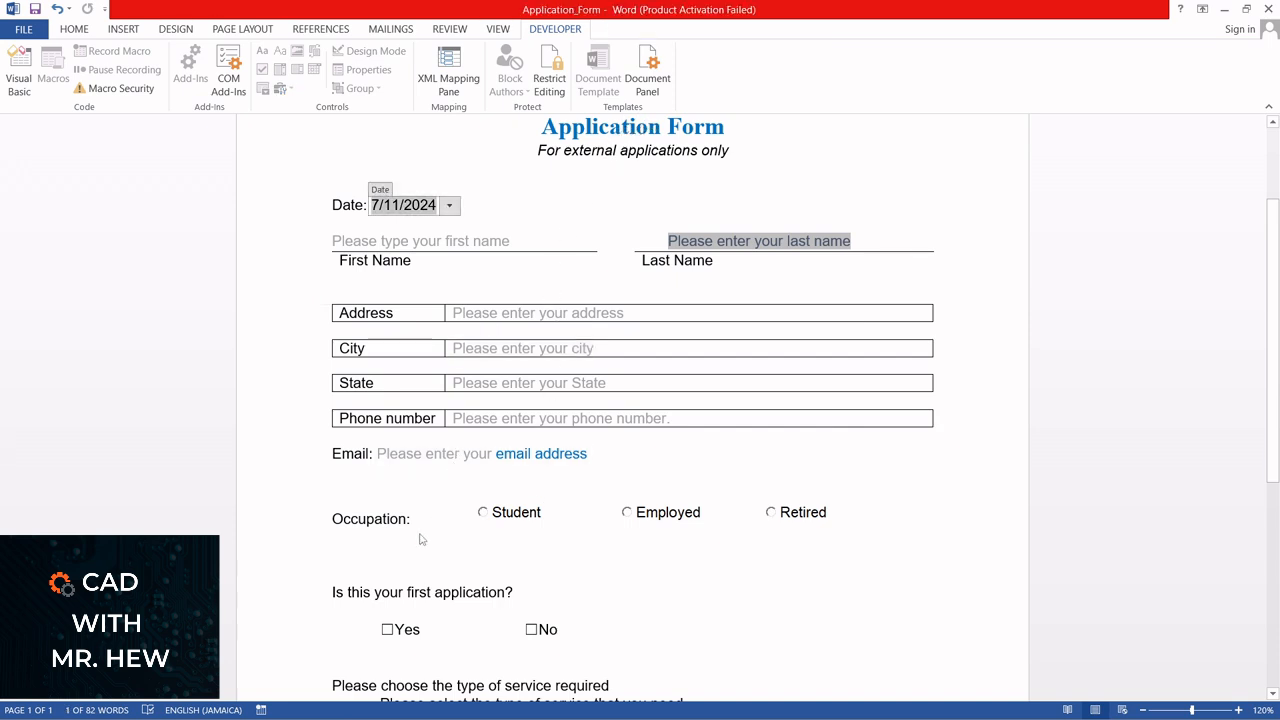
pyautogui.click(388, 521)
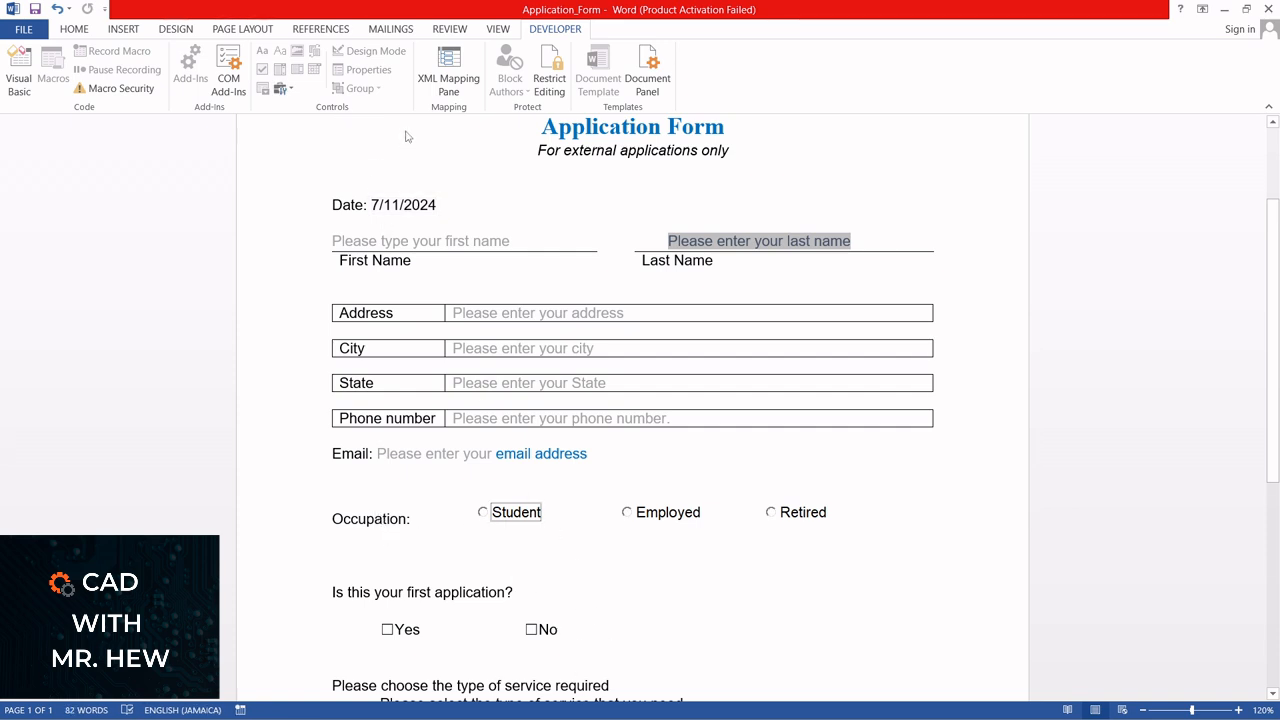
pyautogui.click(405, 205)
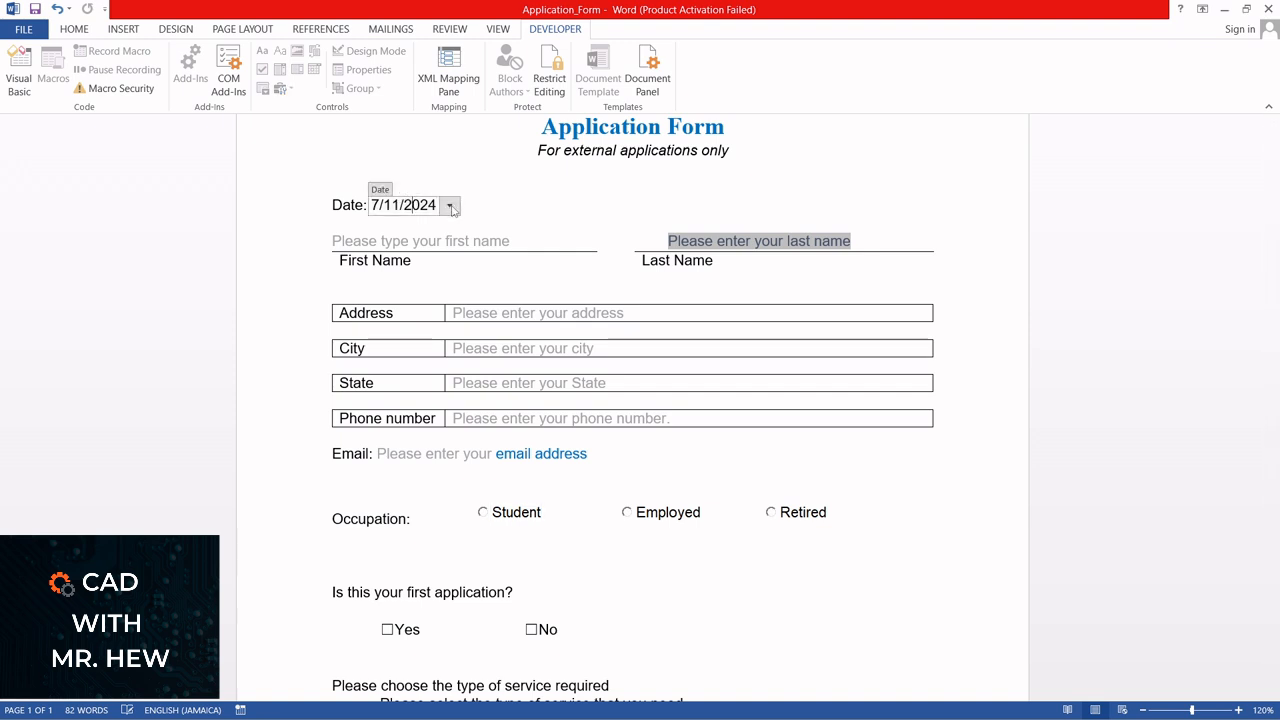
pyautogui.click(452, 208)
pyautogui.click(340, 273)
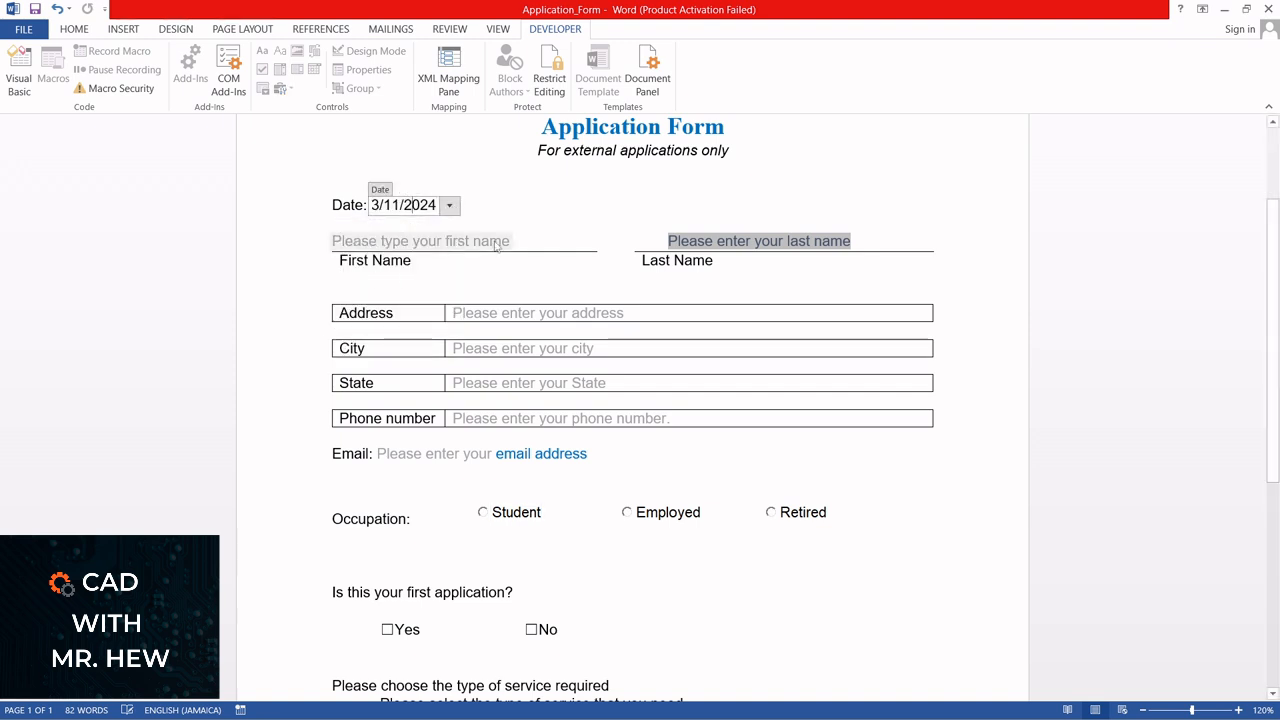
# Fill in the applicant's first name on the First Name line
pyautogui.click(450, 240)
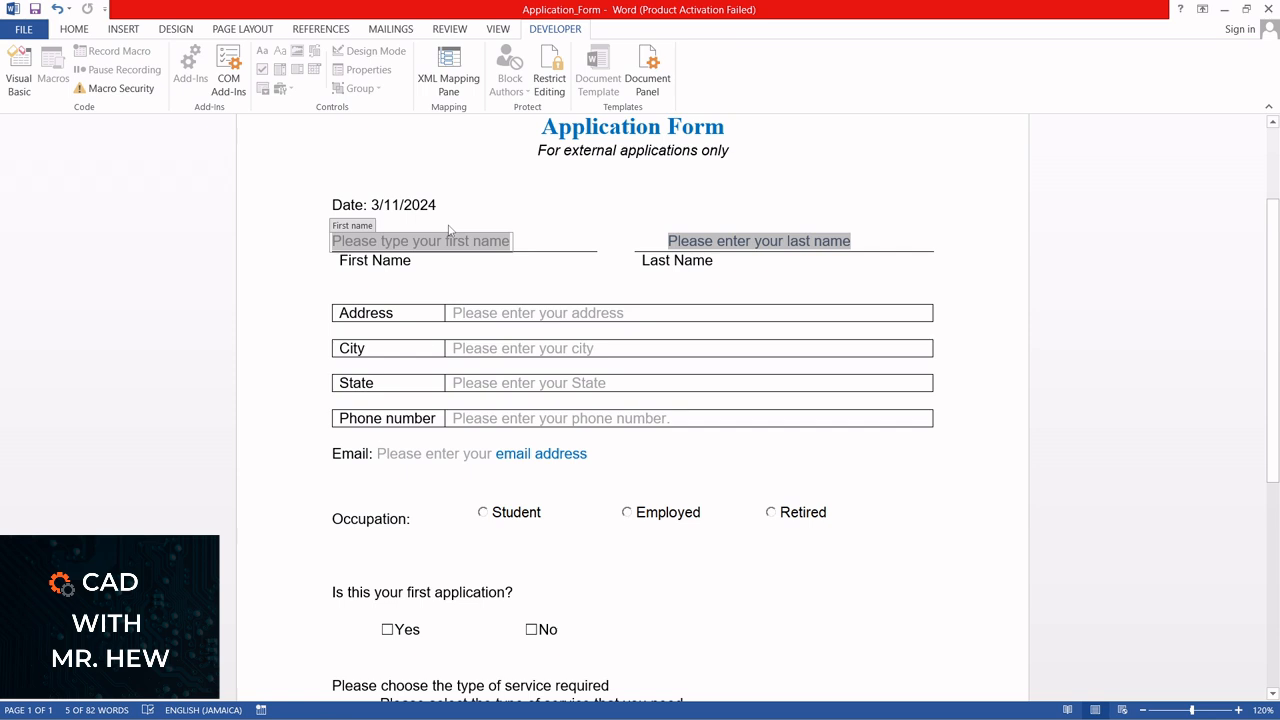
pyautogui.write('CAd')
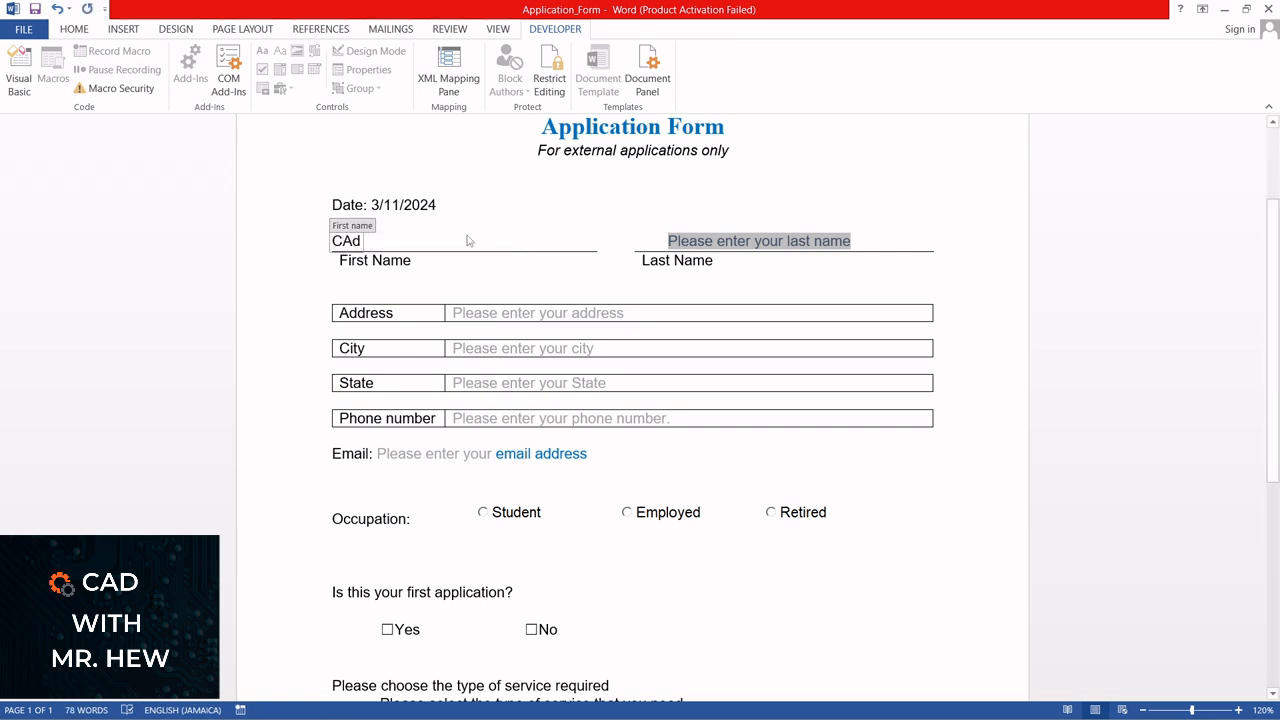
pyautogui.press('BackSpace')
pyautogui.press('BackSpace')
pyautogui.write('ad')
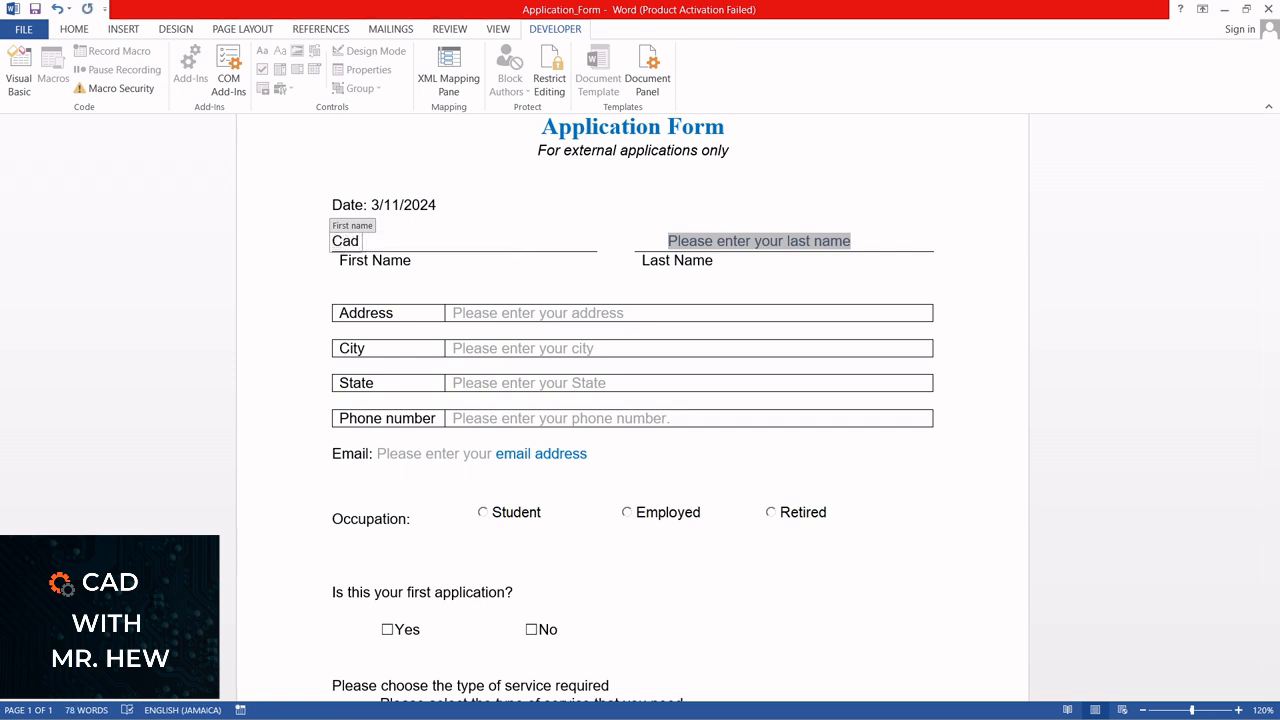
pyautogui.press('BackSpace')
pyautogui.write('d with Mr')
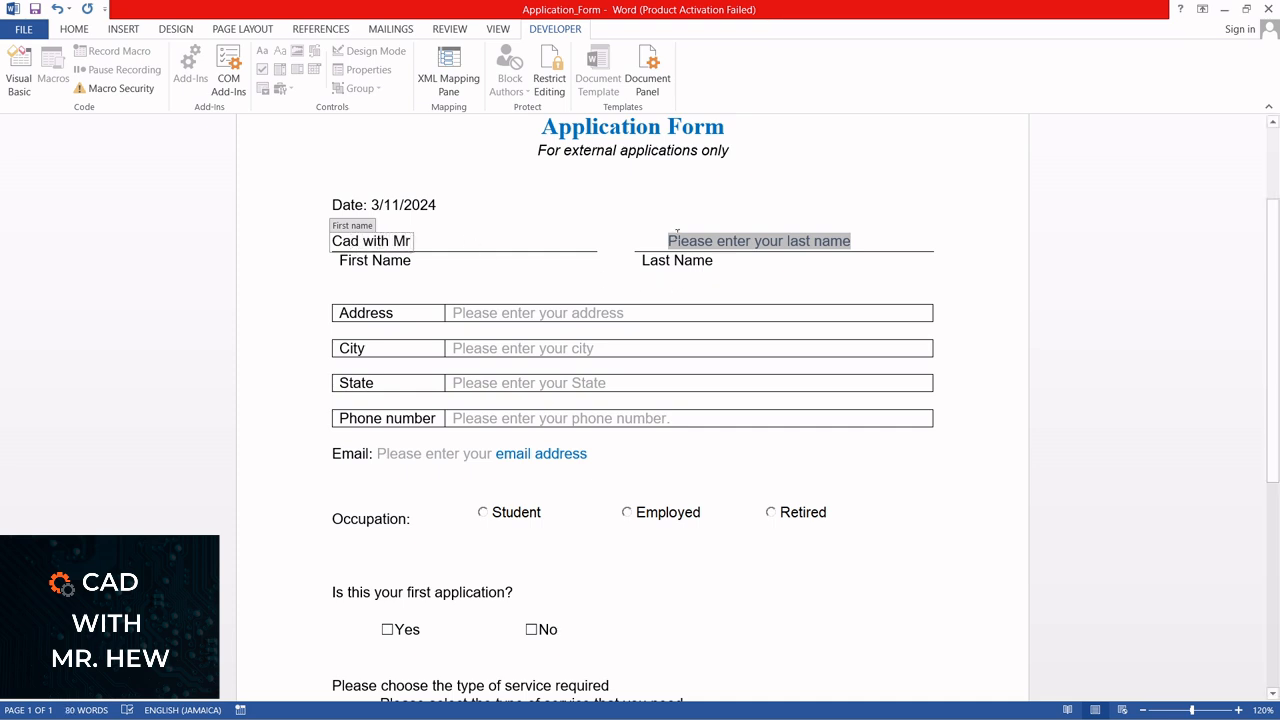
# Replace the Last Name placeholder text with the applicant's last name
pyautogui.click(677, 235)
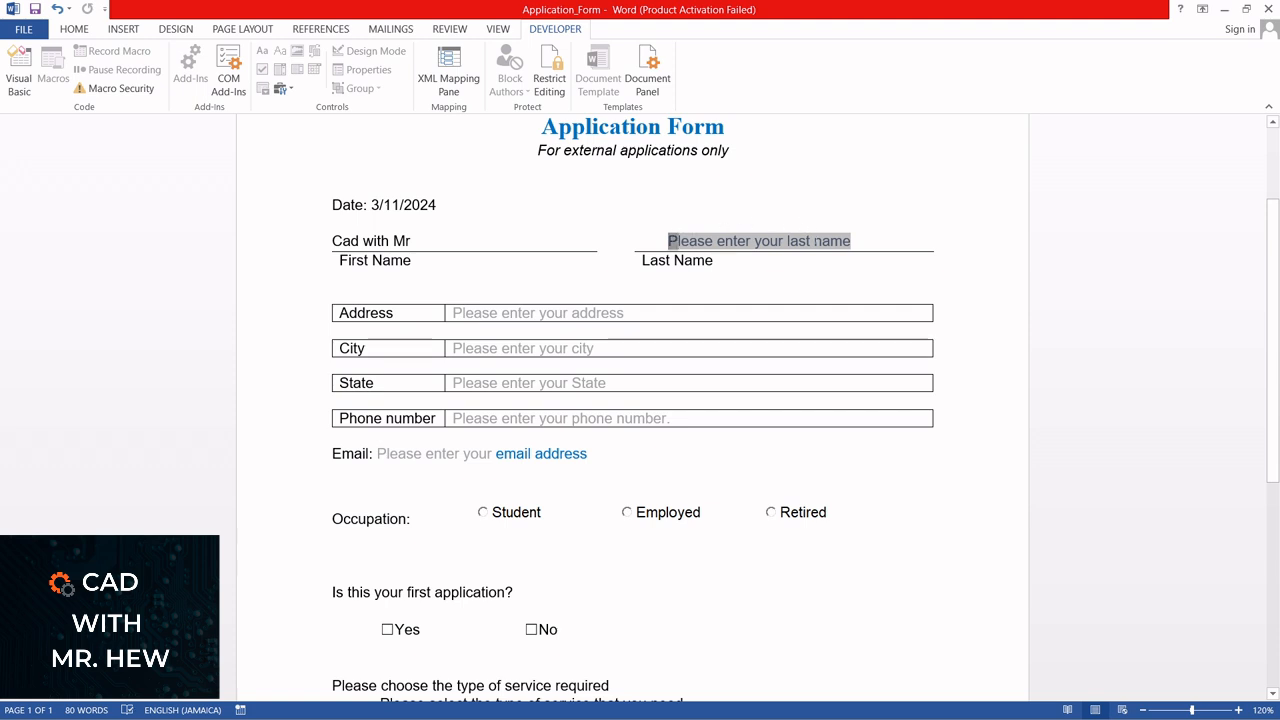
pyautogui.moveTo(668, 241); pyautogui.dragTo(853, 243)
pyautogui.write('Hew')
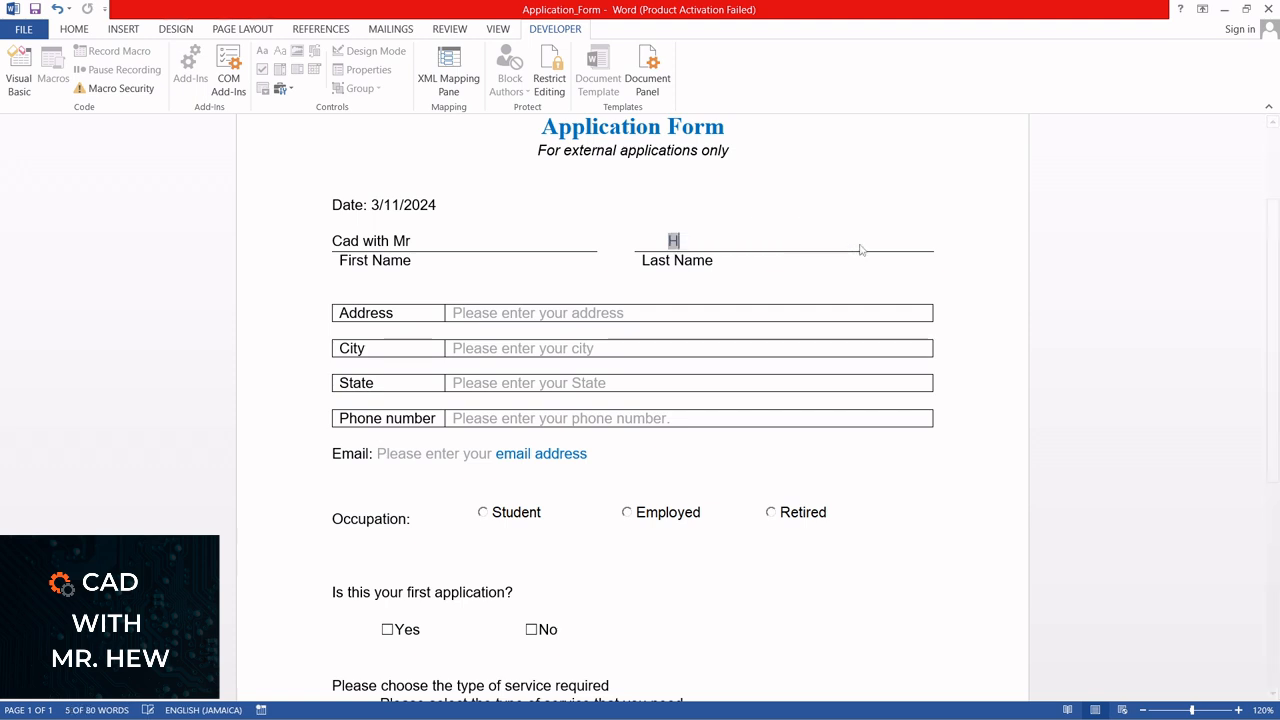
# Fill in the Address field with "Youtube" and the City field with "online"
pyautogui.click(609, 313)
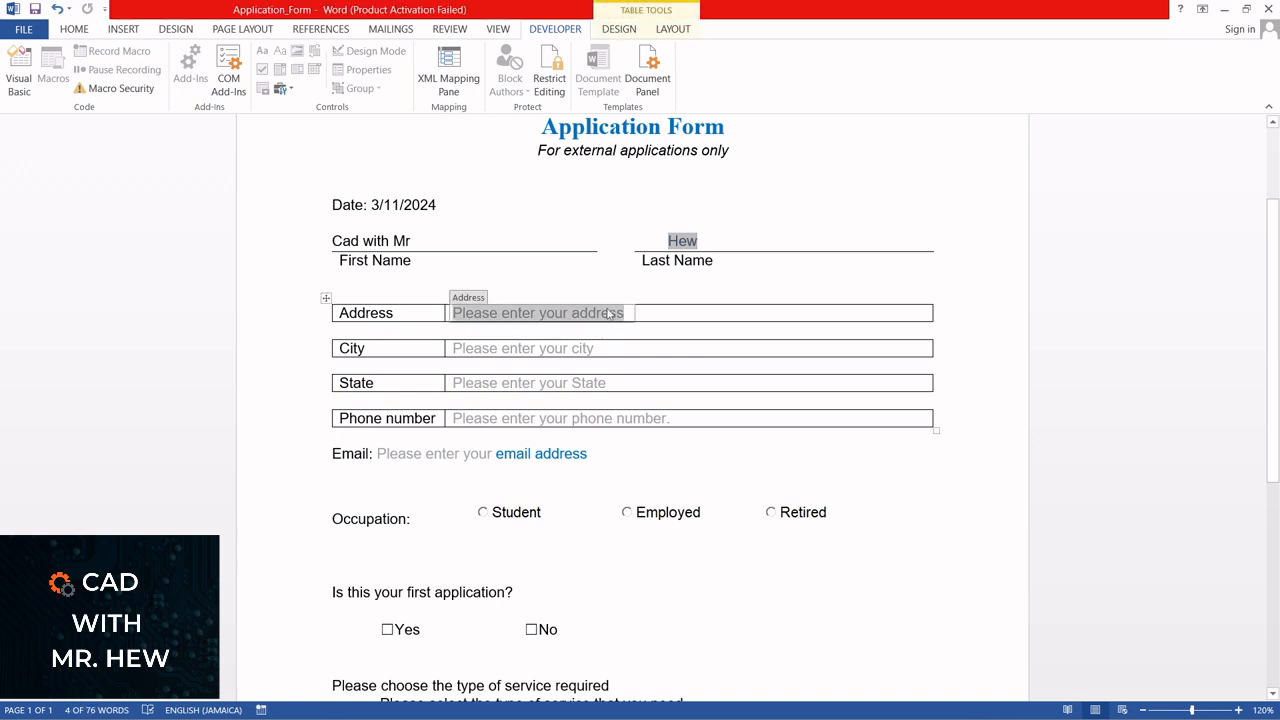
pyautogui.write('Youtube')
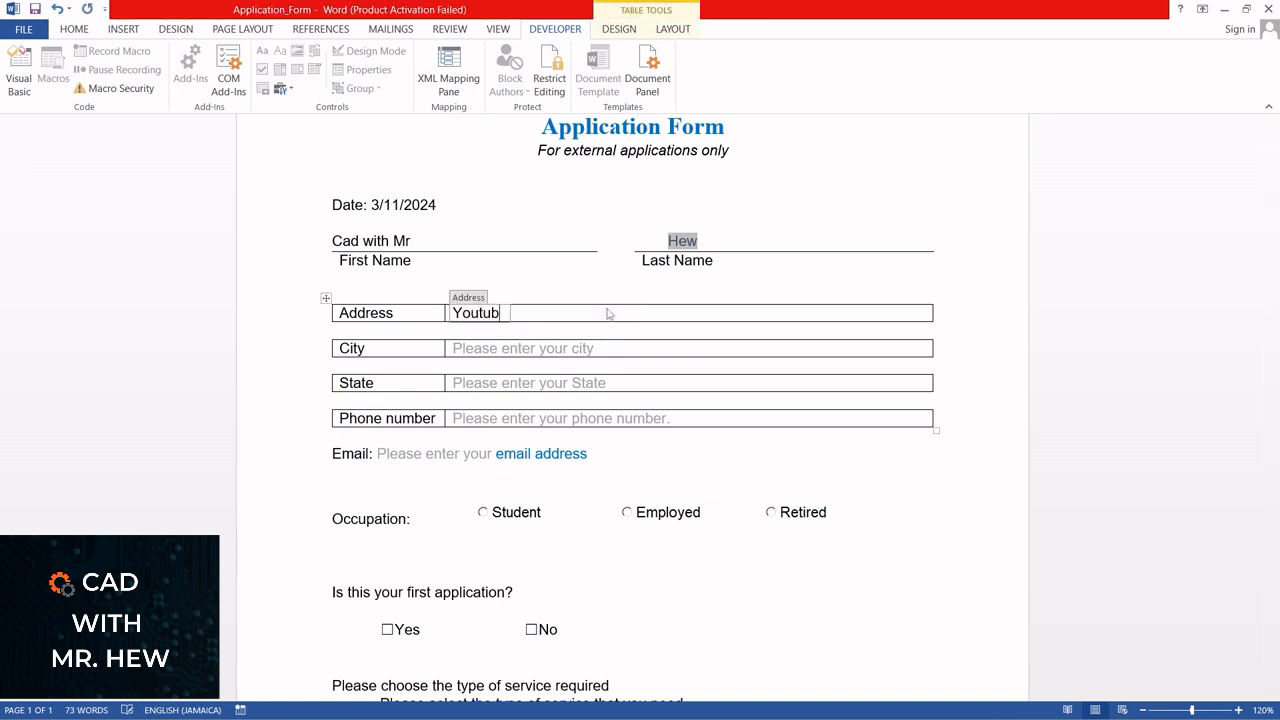
pyautogui.click(540, 350)
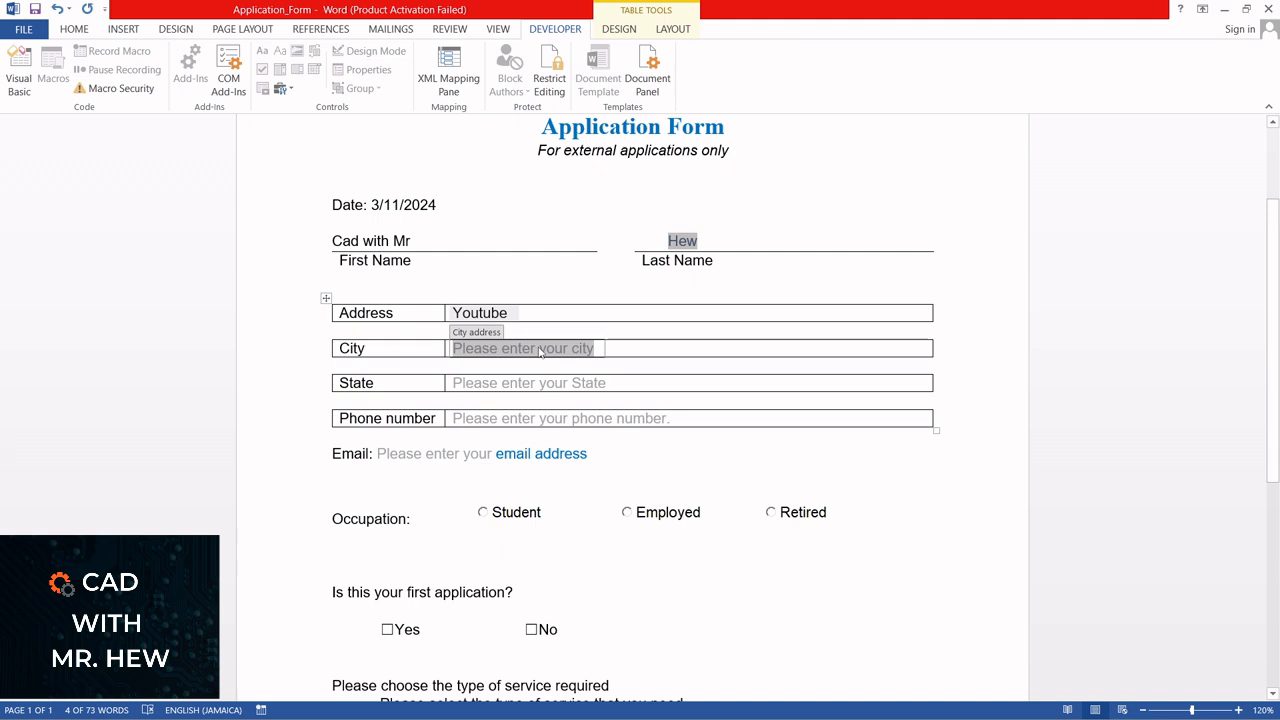
pyautogui.write('online')
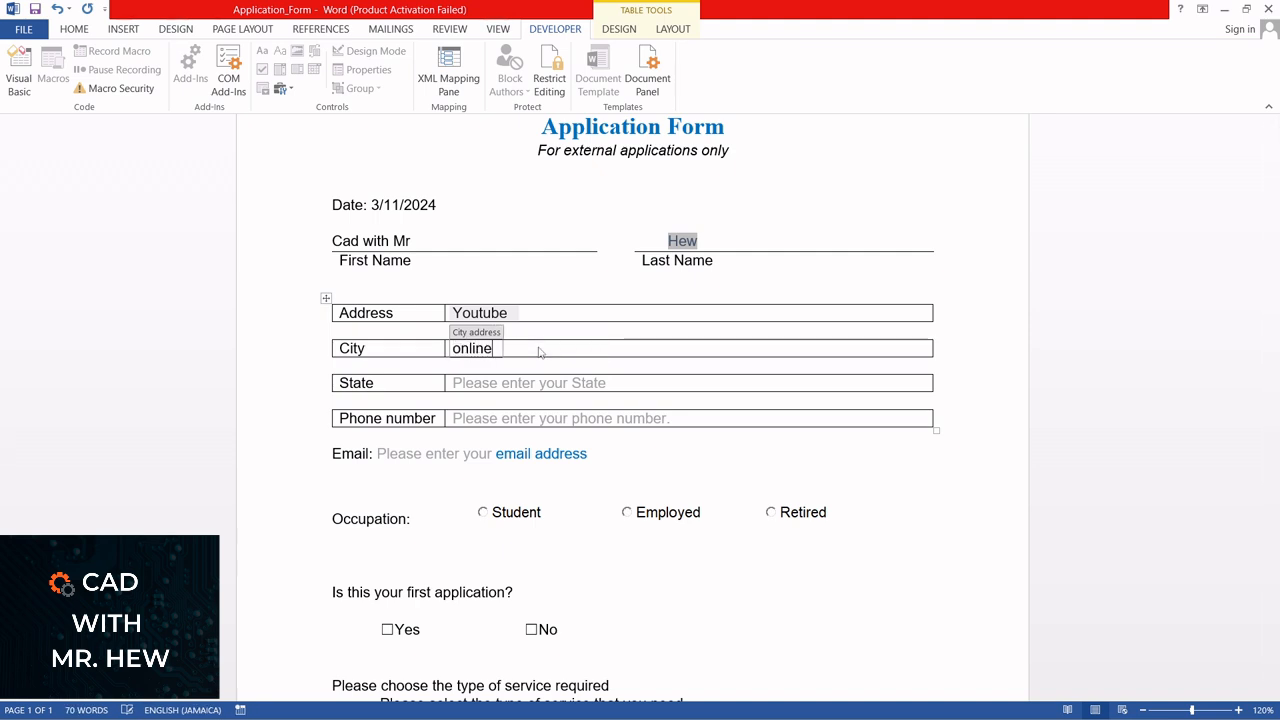
# Fill in the State field with ".com" and enter the applicant's phone number
pyautogui.click(480, 384)
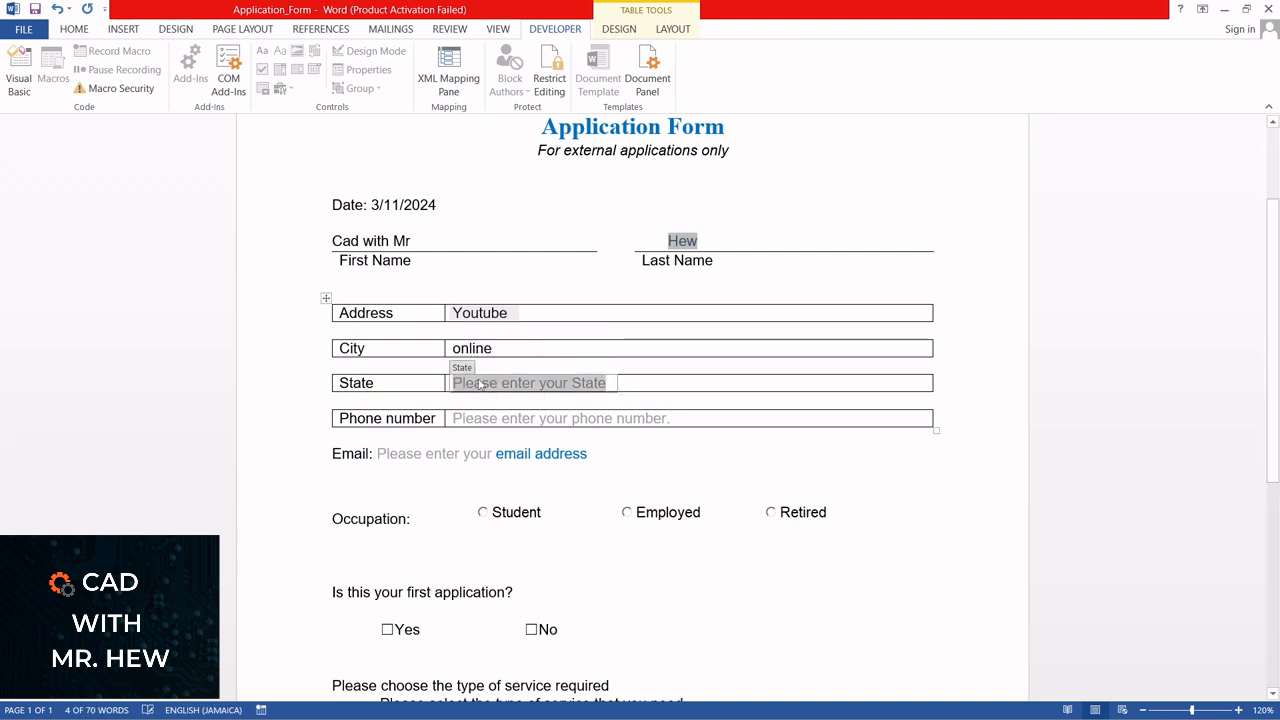
pyautogui.write('.com')
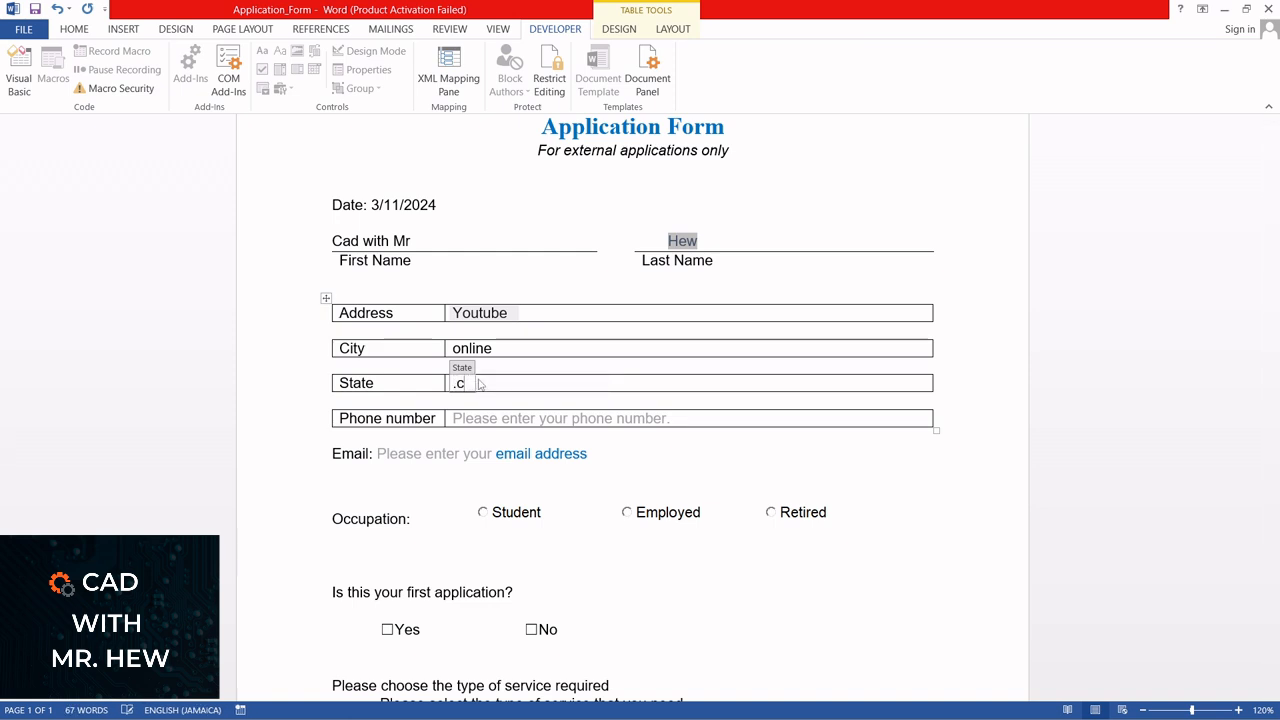
pyautogui.click(488, 420)
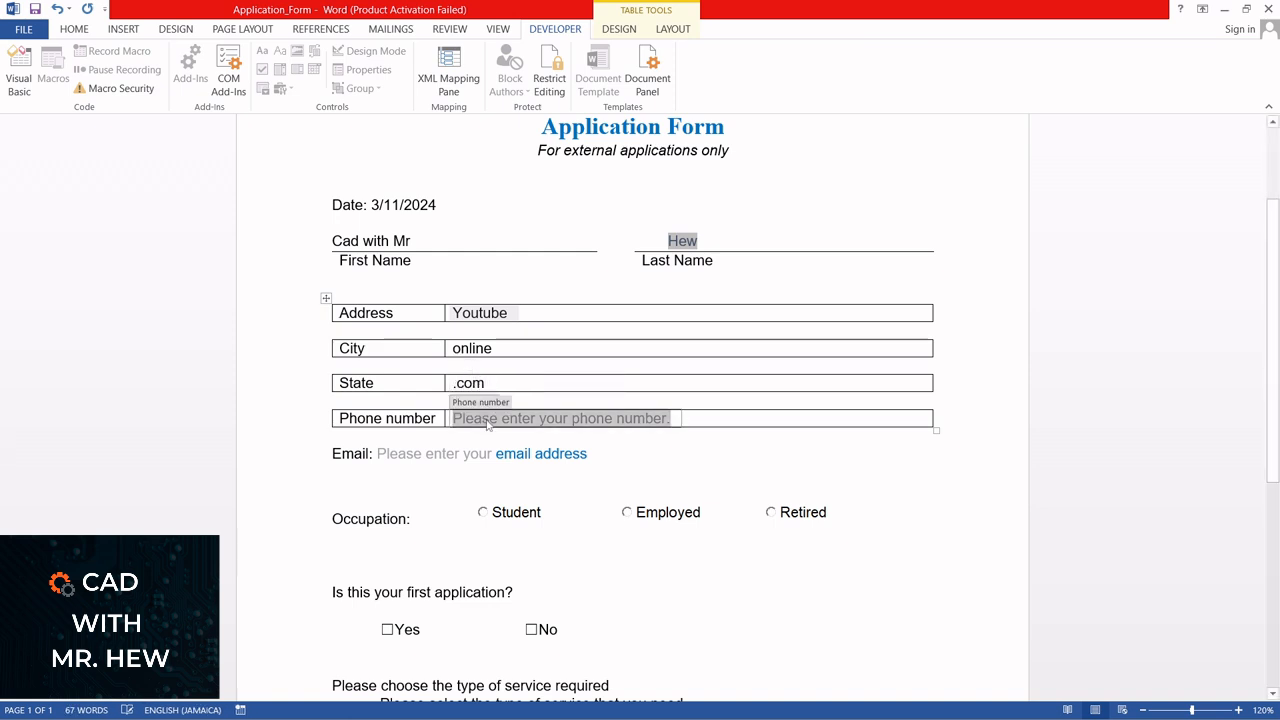
pyautogui.write('123')
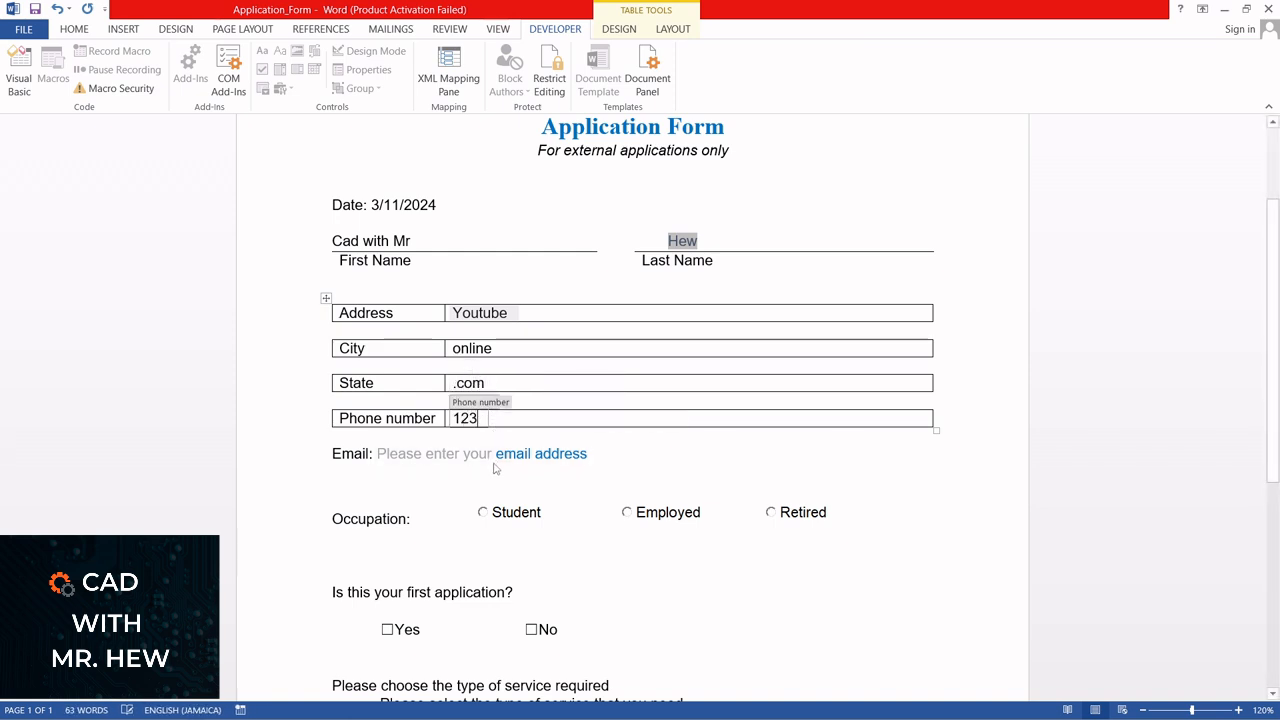
# Fill in the applicant's email address in the Email field
pyautogui.click(460, 455)
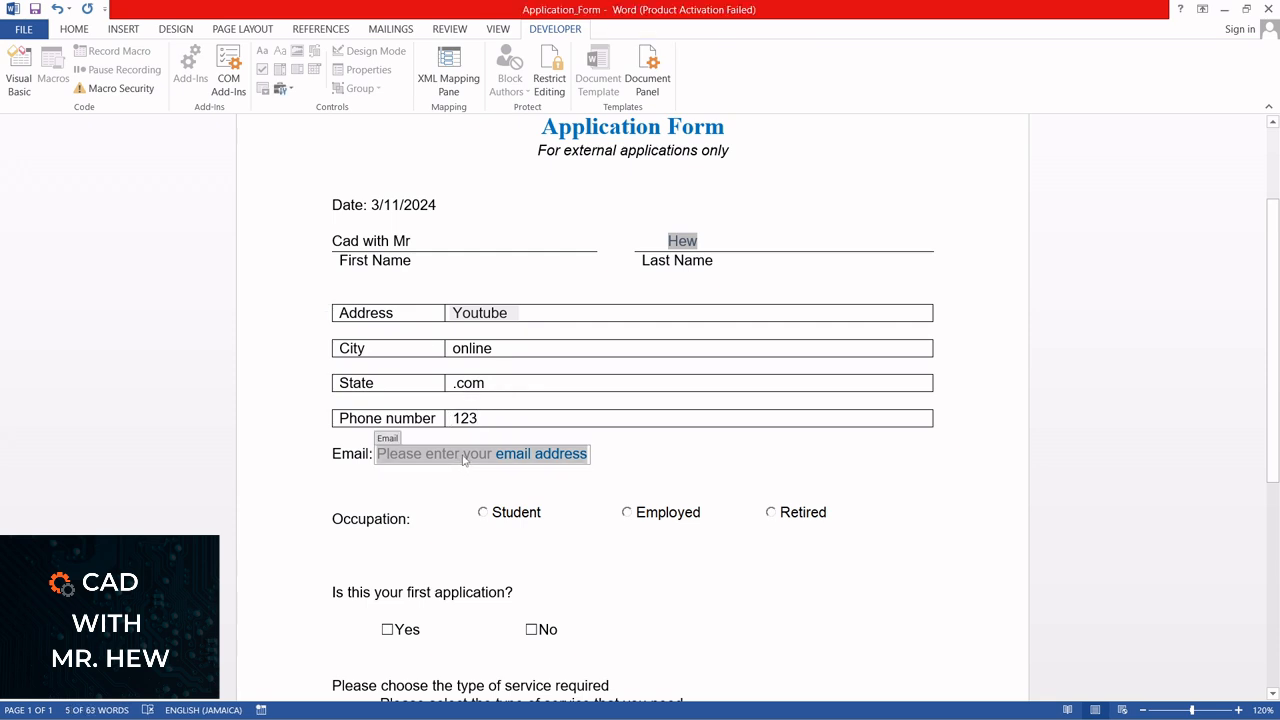
pyautogui.write('cad')
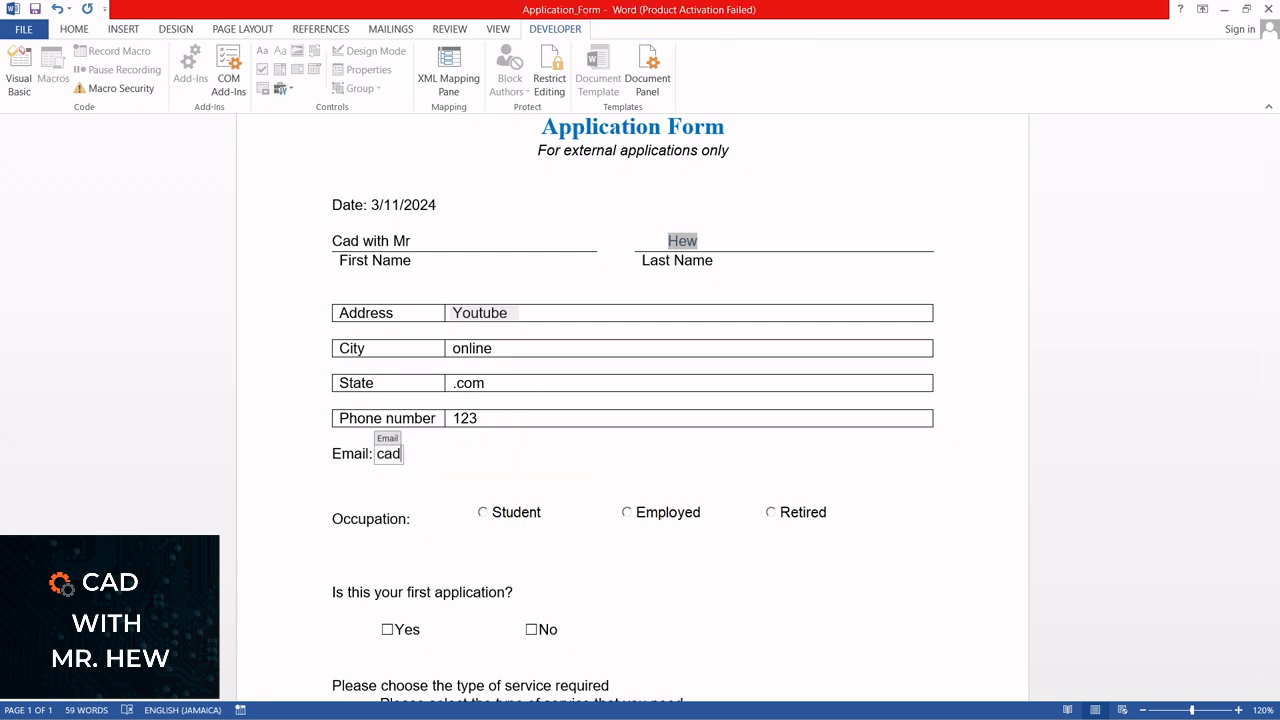
pyautogui.write('@somewhere')
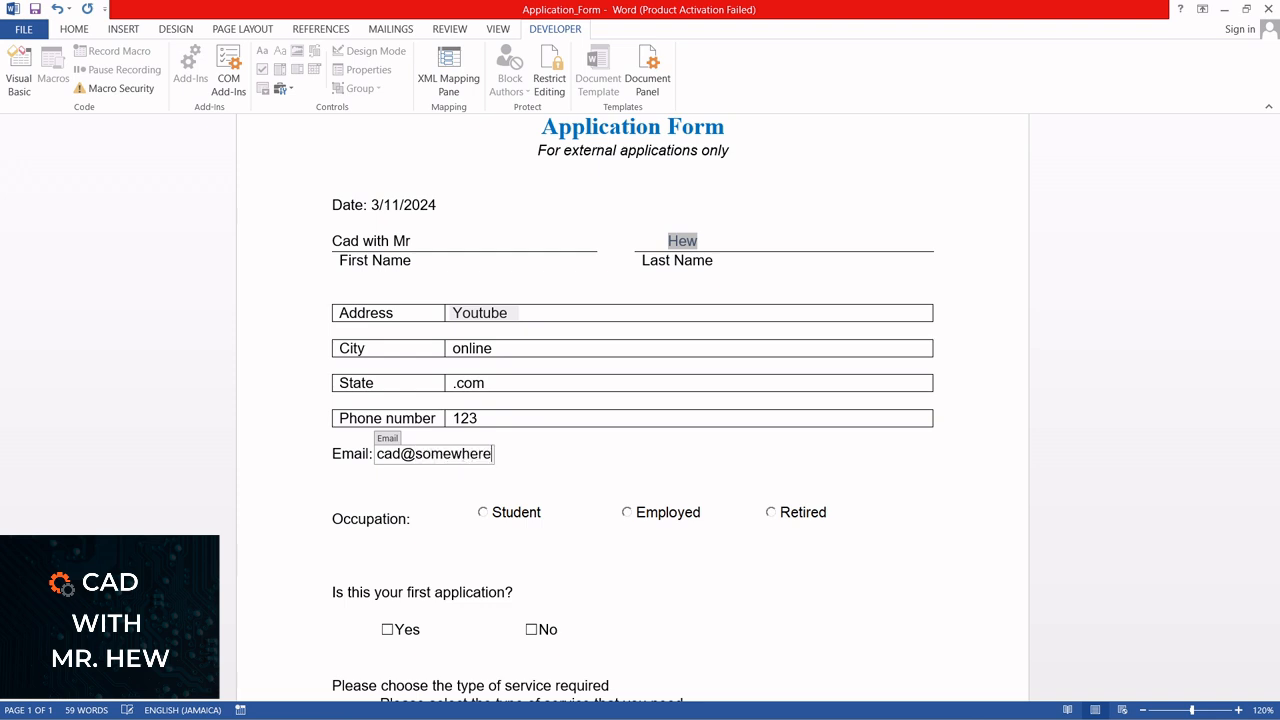
# Choose Student as the occupation and check Yes for "Is this your first application?"
pyautogui.click(483, 514)
pyautogui.click(393, 631)
pyautogui.click(388, 629)
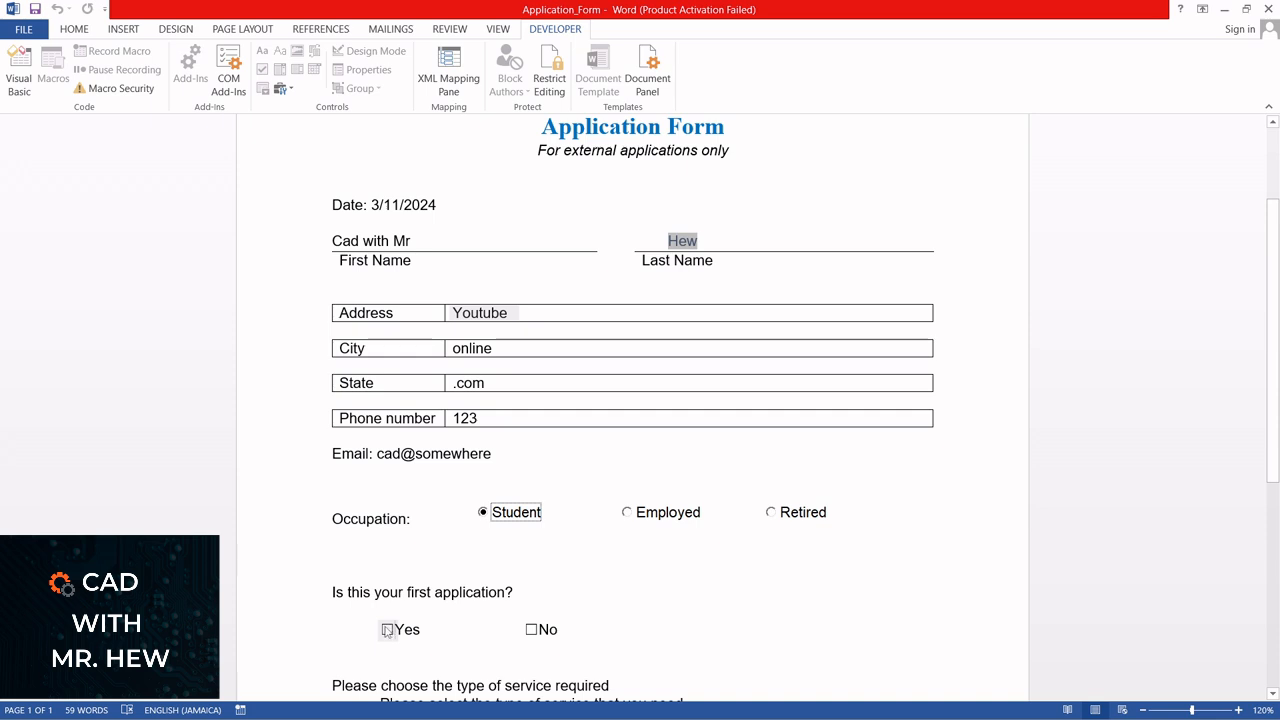
pyautogui.click(531, 629)
# Choose "Express service" in the Type of service drop-down list and review the completed form
pyautogui.scroll(-2, 524, 525)
pyautogui.click(688, 561)
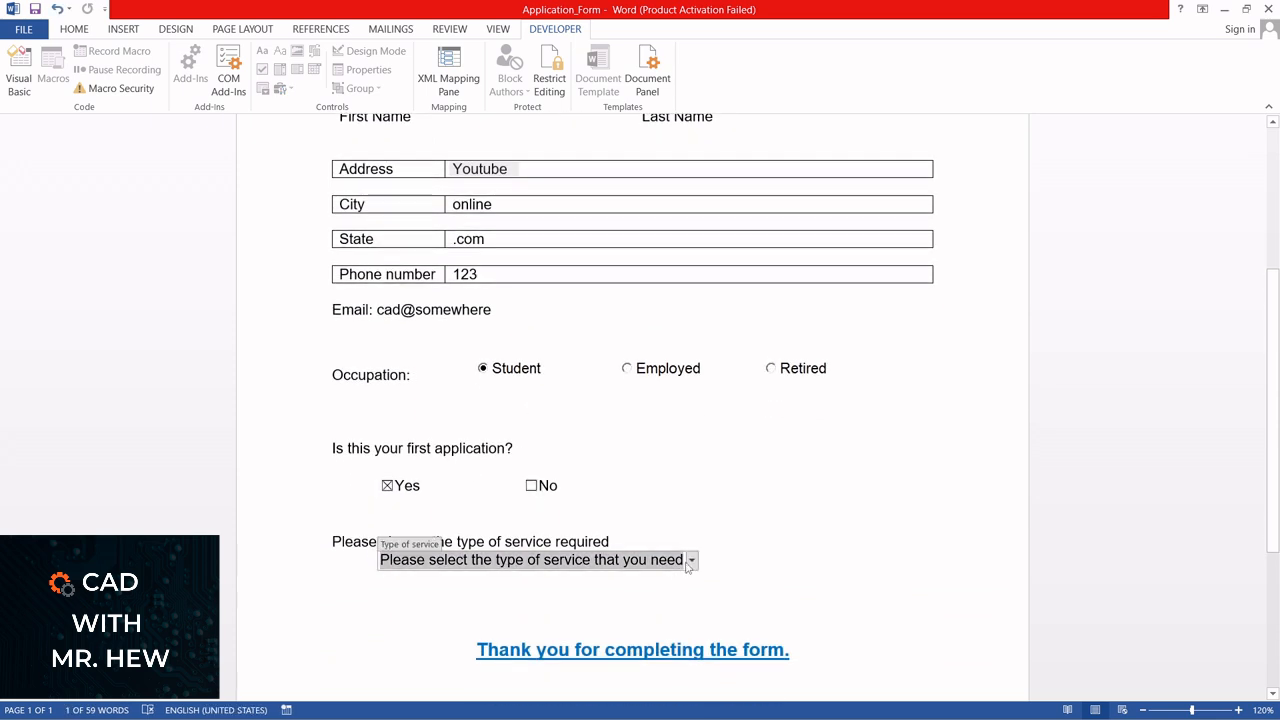
pyautogui.click(692, 563)
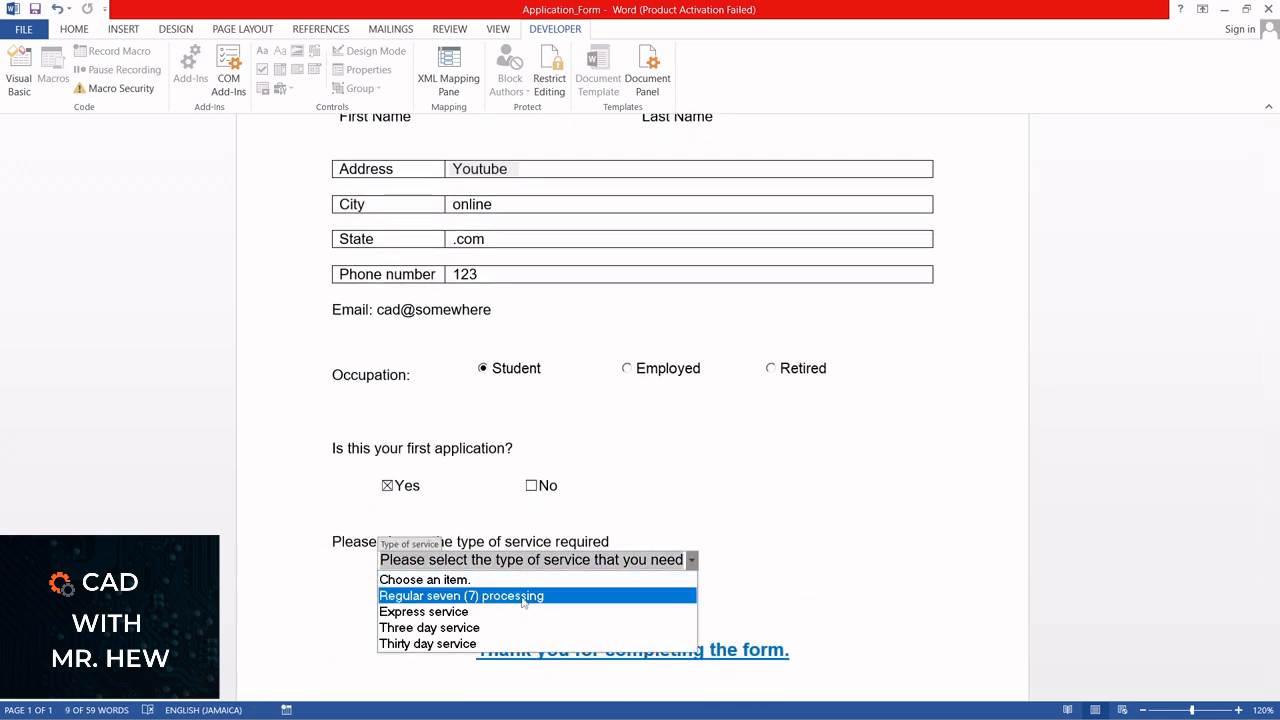
pyautogui.click(443, 613)
pyautogui.scroll(5, 677, 512)
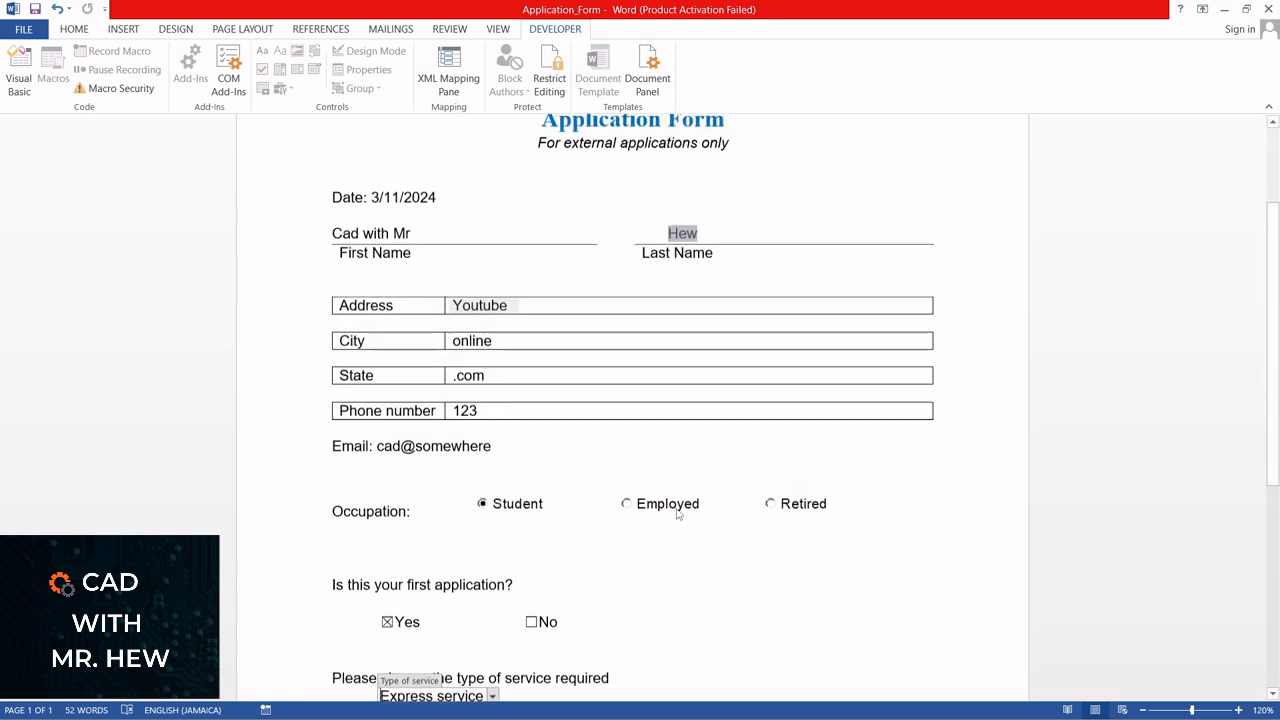
pyautogui.scroll(-1, 676, 508)
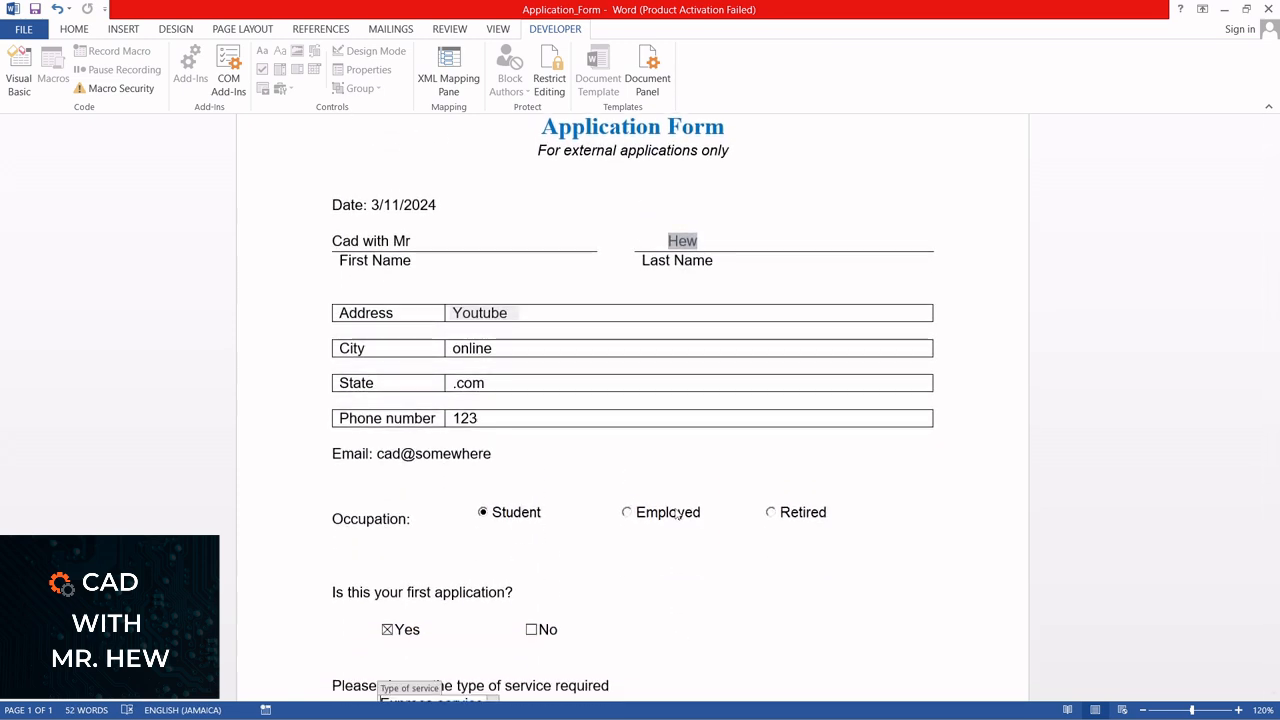